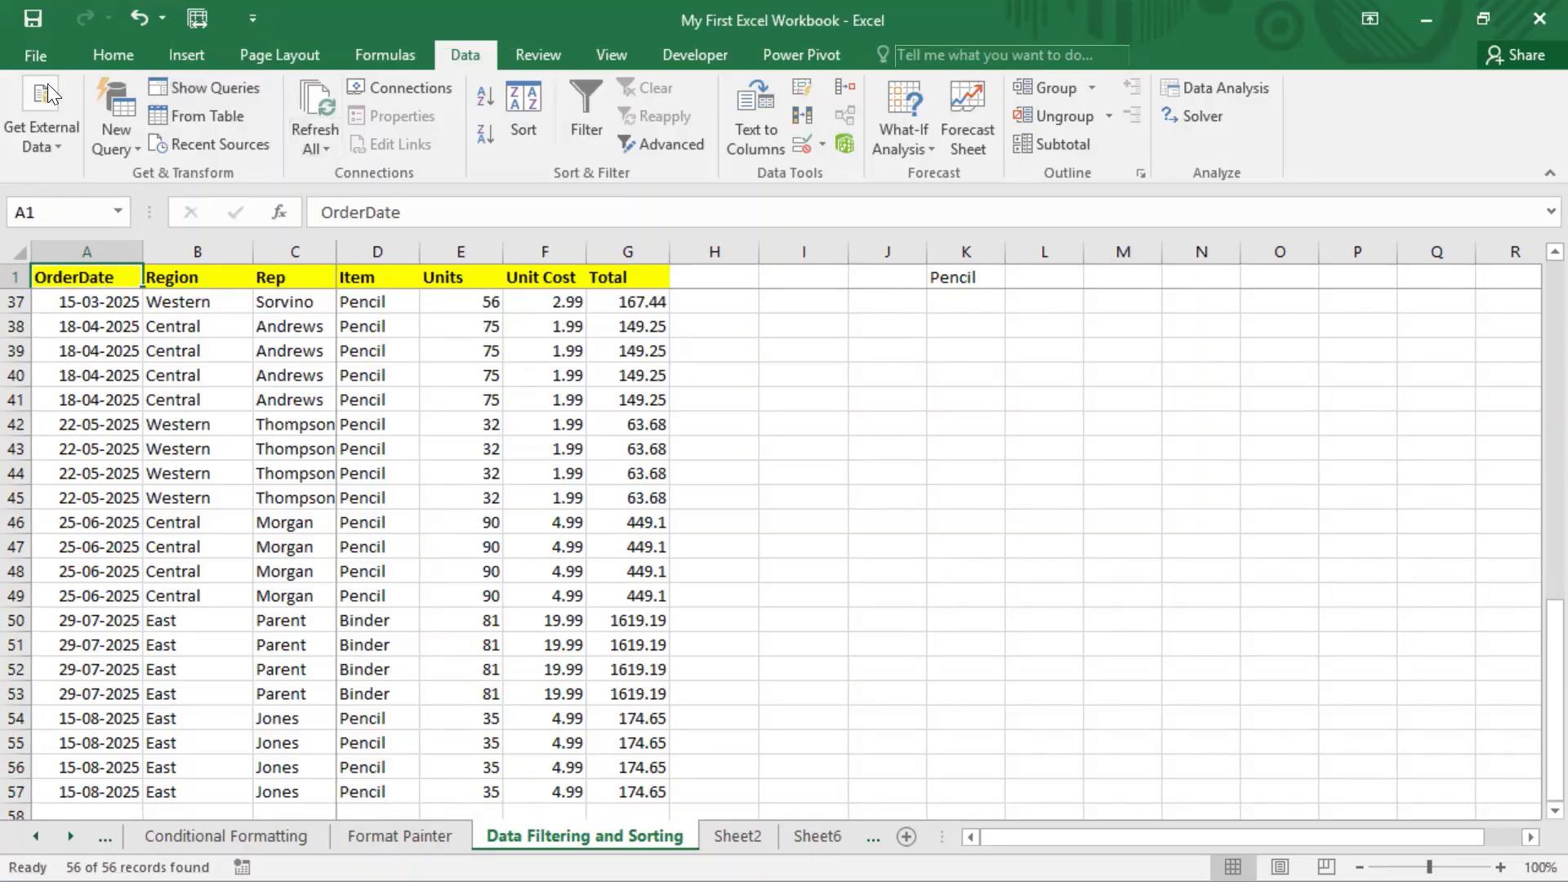
# - Save the workbook and clear the leftover Pencil entry from cell K1
pyautogui.click(102, 54)
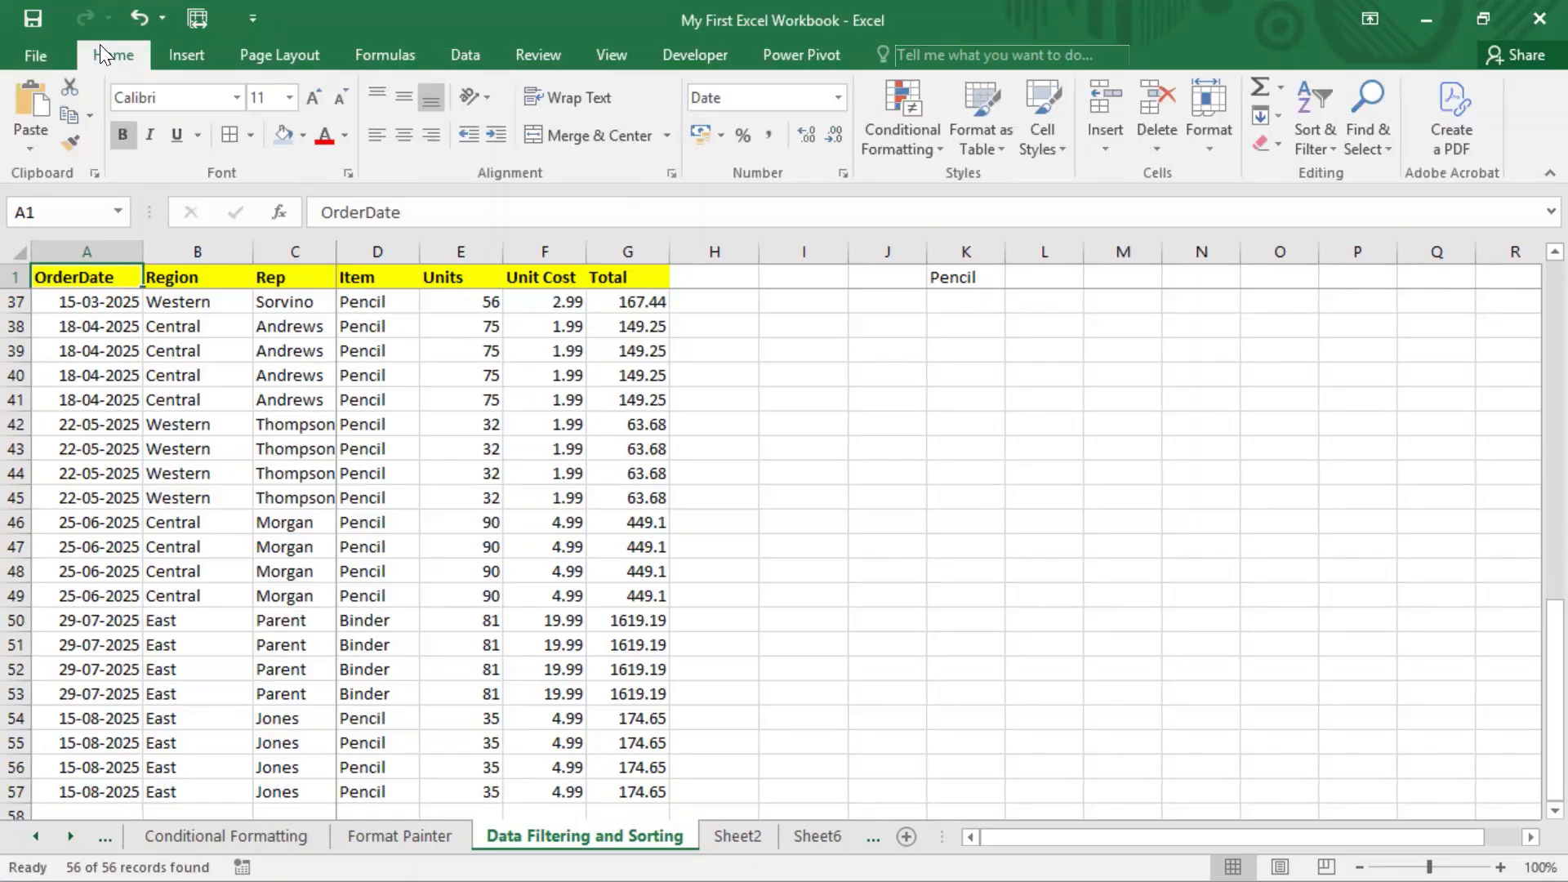
pyautogui.click(33, 19)
pyautogui.click(973, 275)
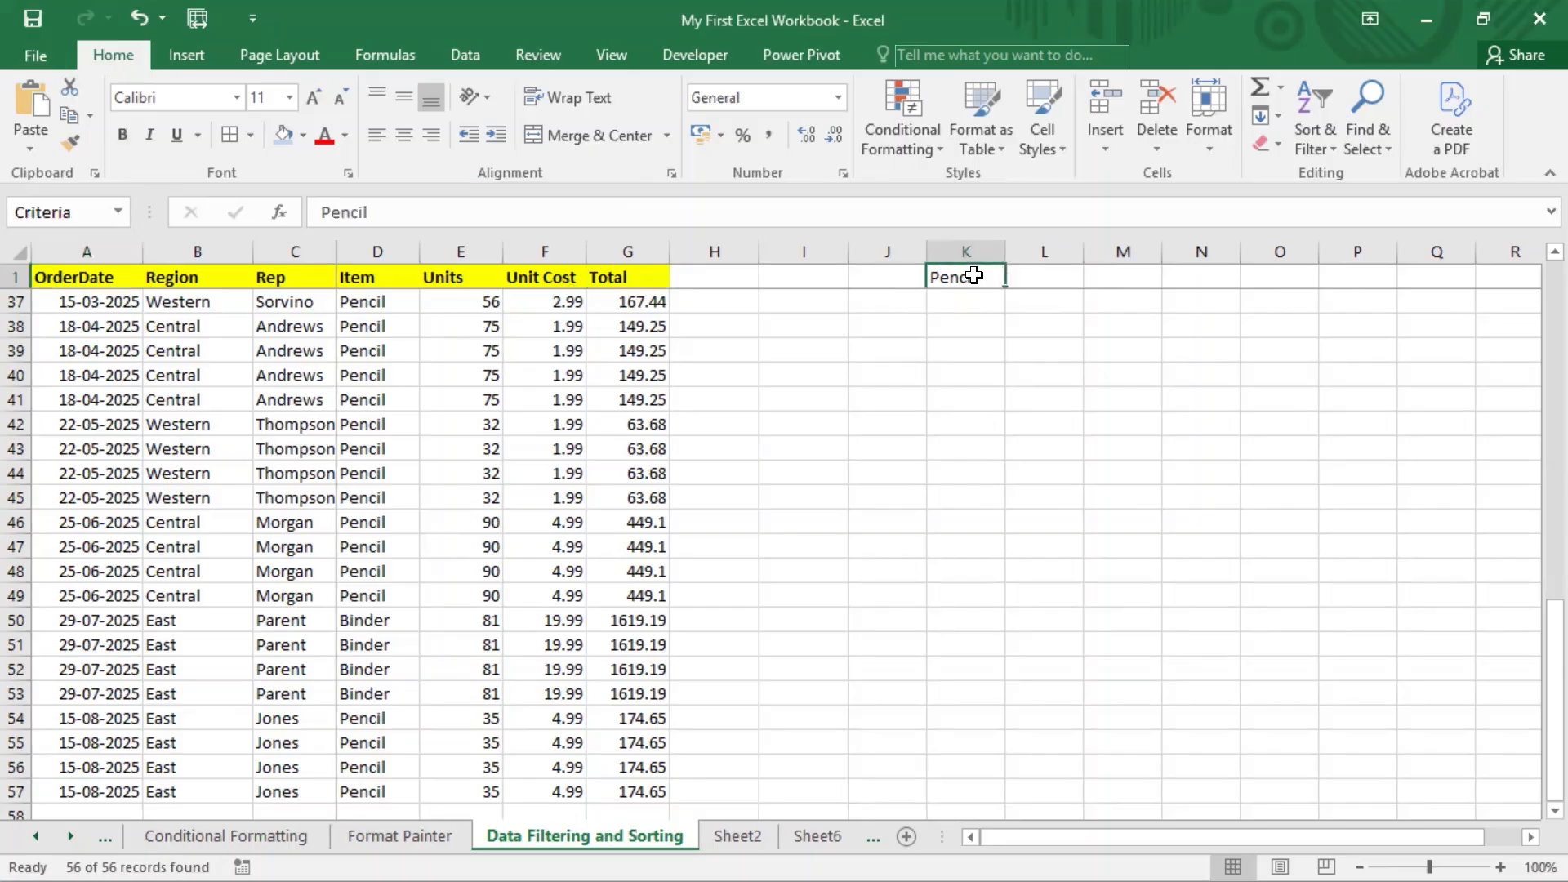
pyautogui.press('Delete')
# - Select cell A2 in the order table and inspect the Custom Sort settings, closing them without sorting
pyautogui.click(93, 277)
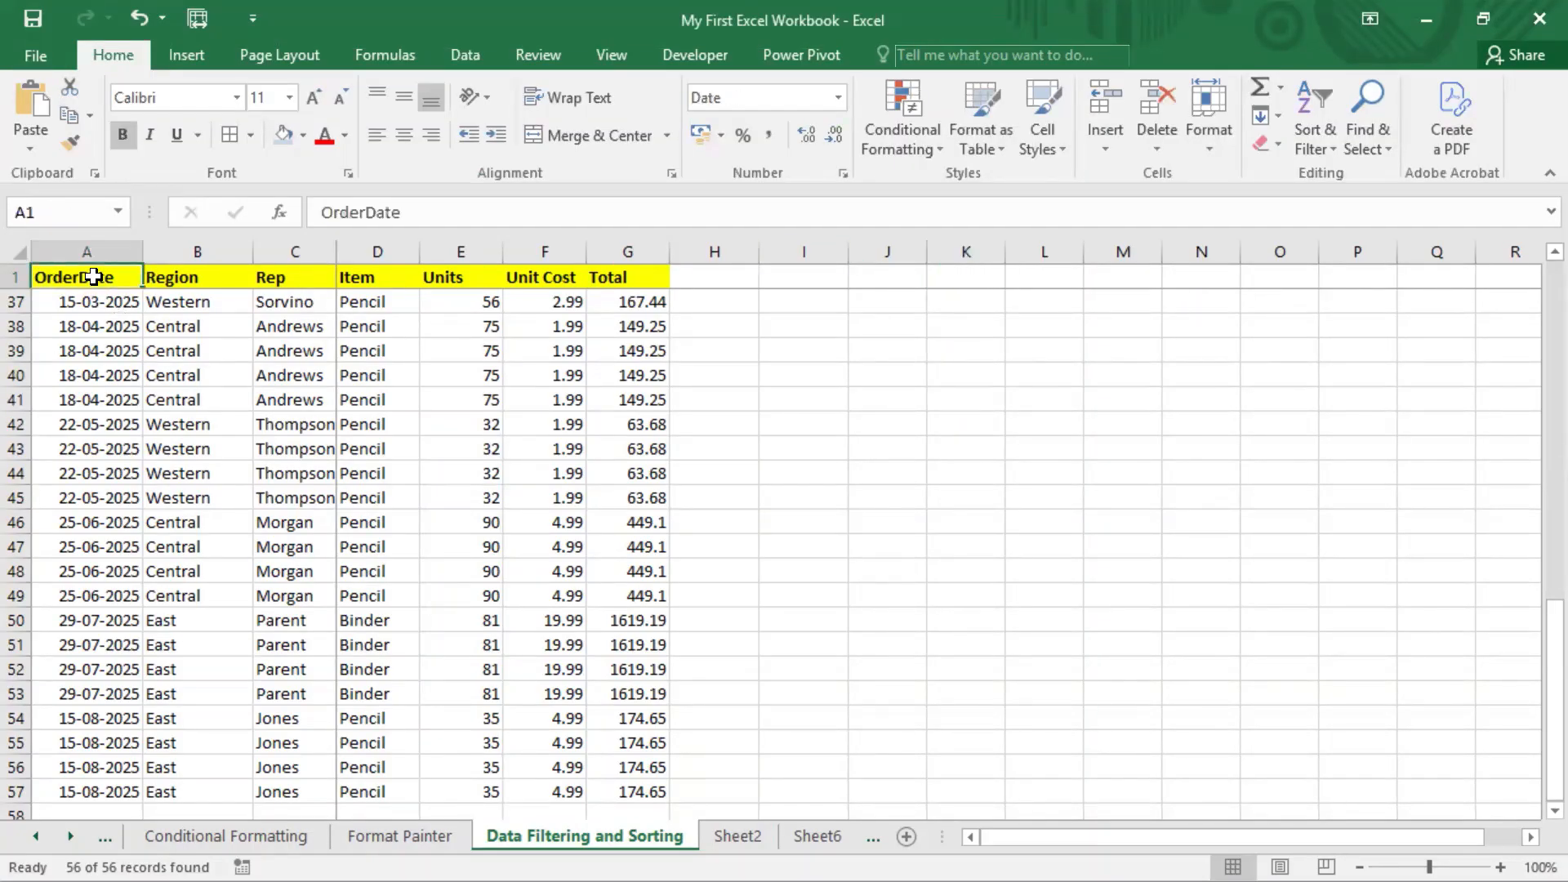
pyautogui.press('Down')
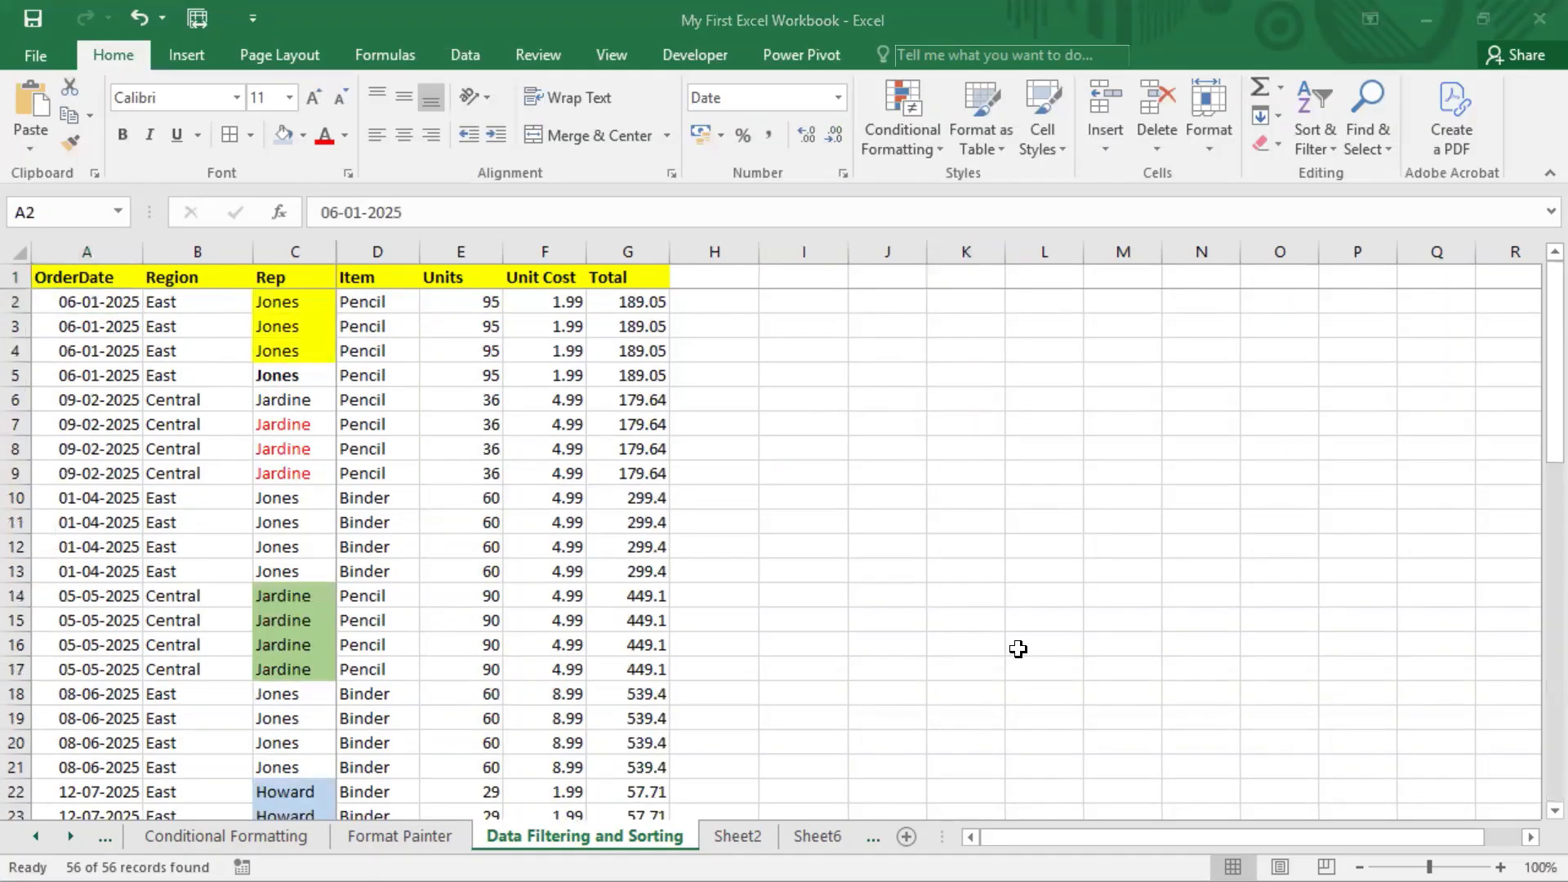
pyautogui.moveTo(81, 40); pyautogui.dragTo(144, 76)
pyautogui.moveTo(1241, 69); pyautogui.dragTo(1399, 191)
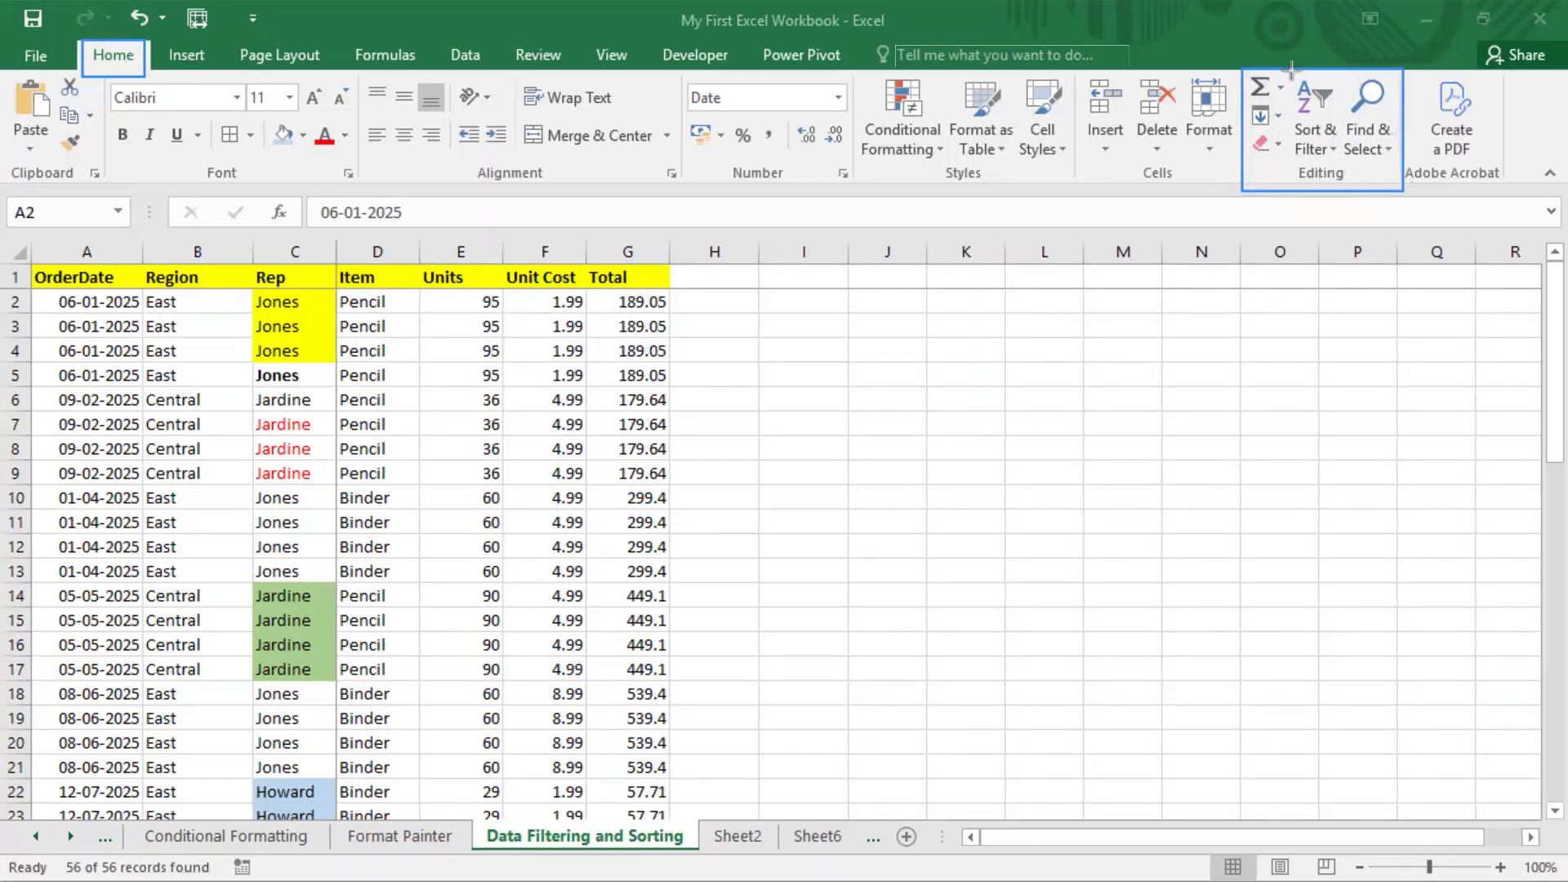
pyautogui.moveTo(1290, 70); pyautogui.dragTo(1342, 174)
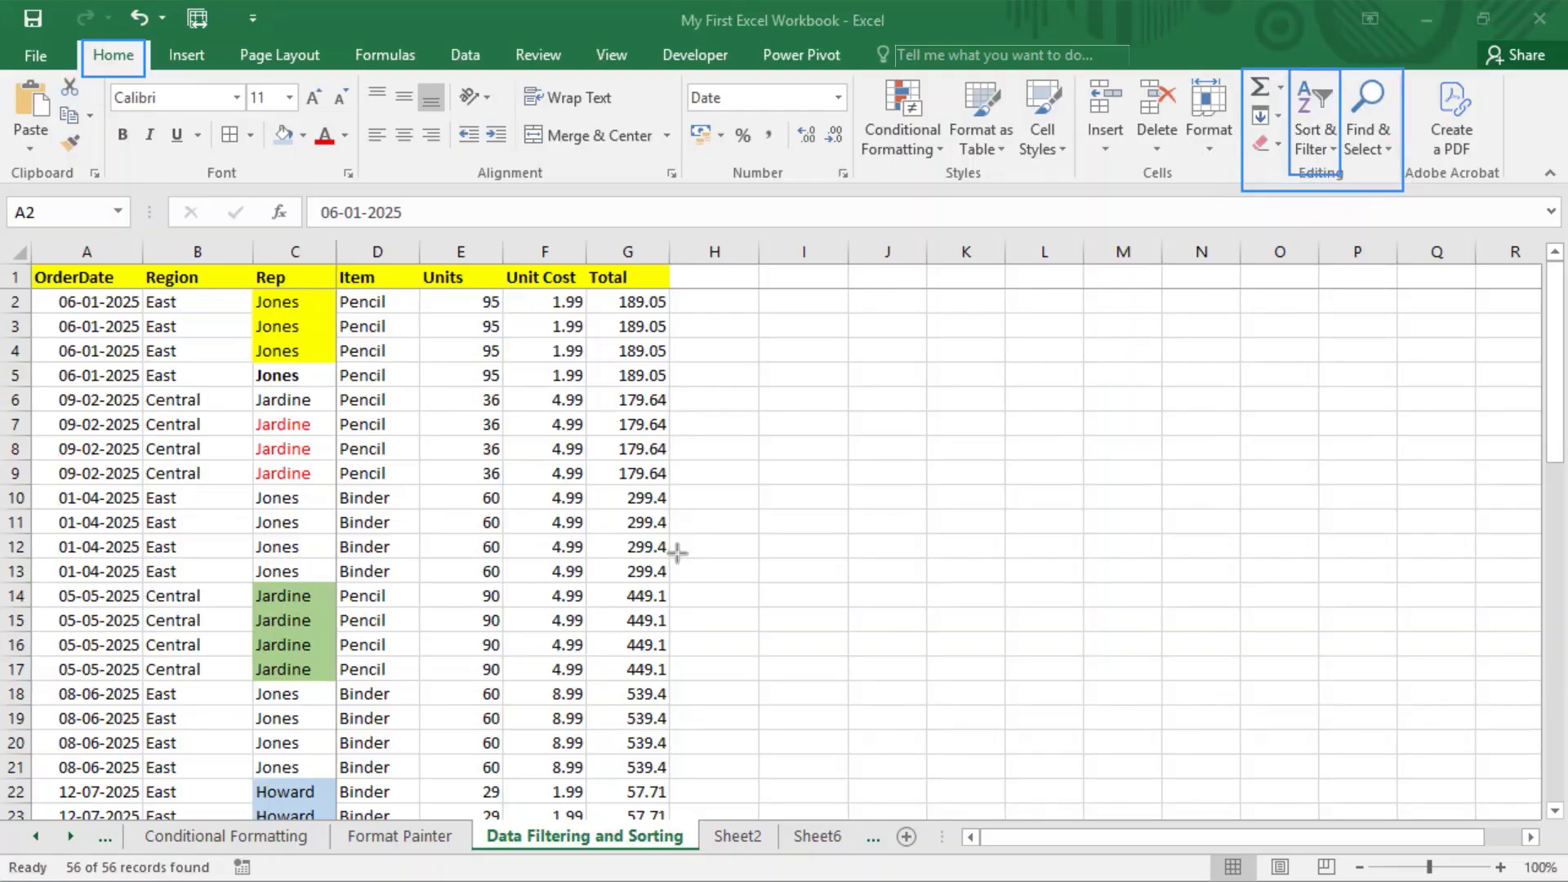
pyautogui.click(1333, 150)
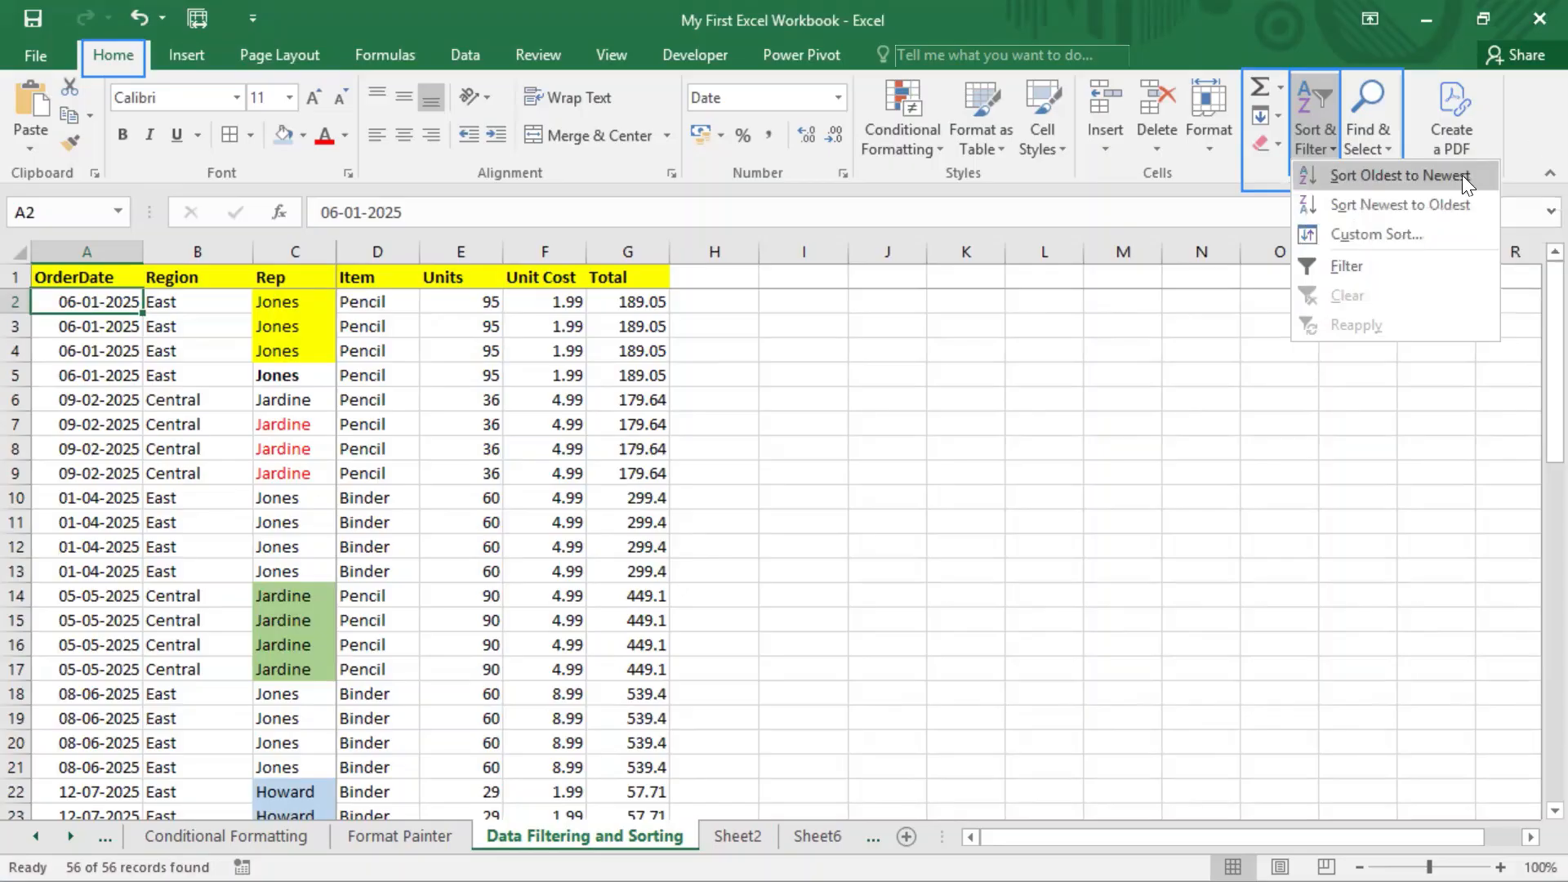
pyautogui.click(1398, 235)
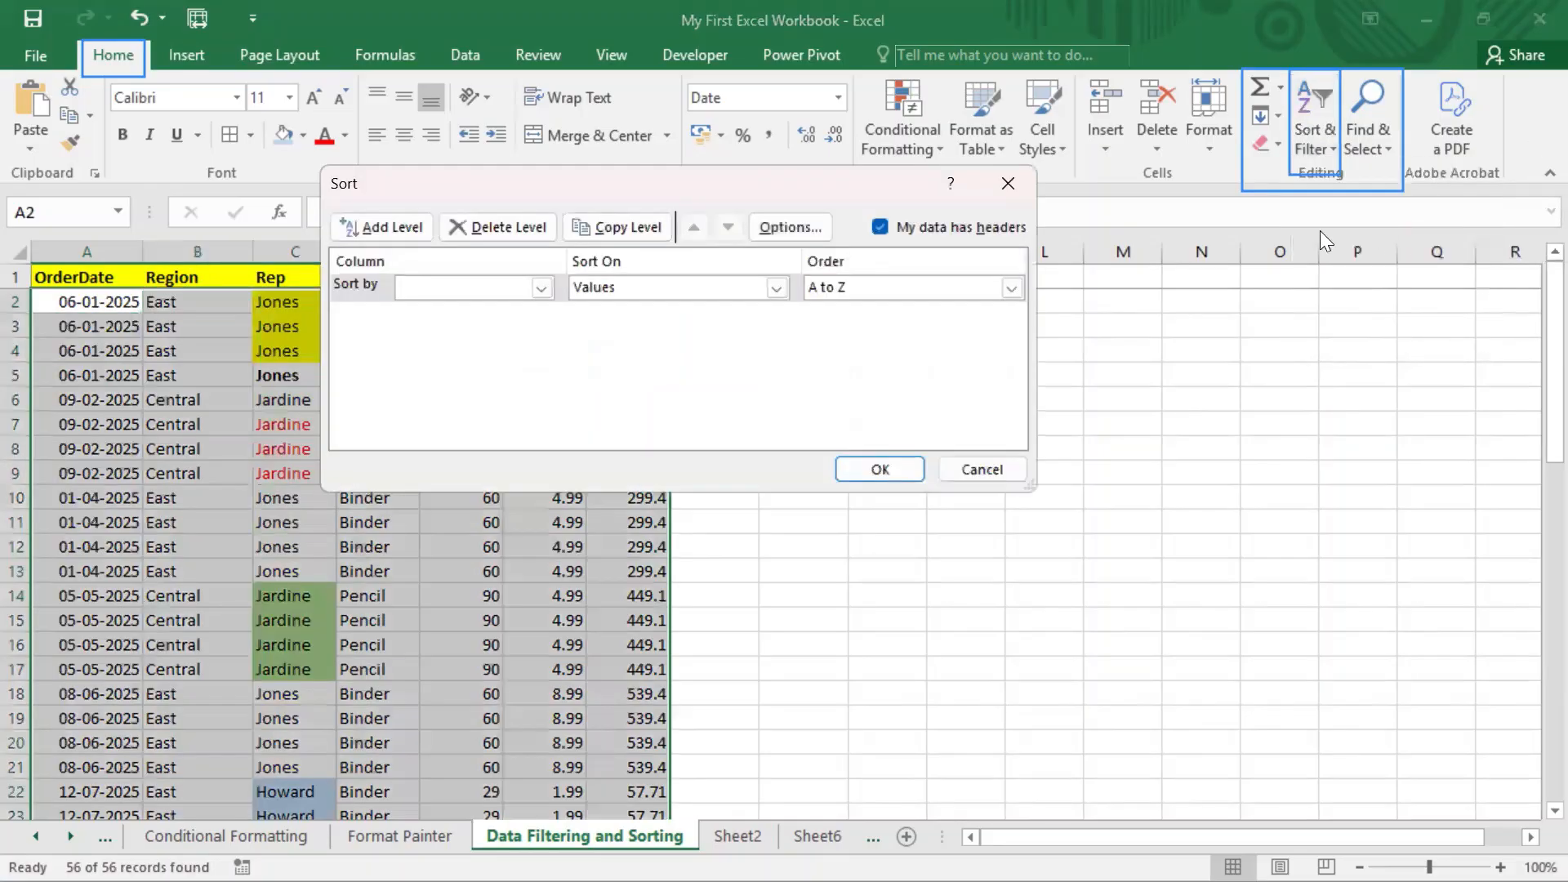
pyautogui.click(1008, 185)
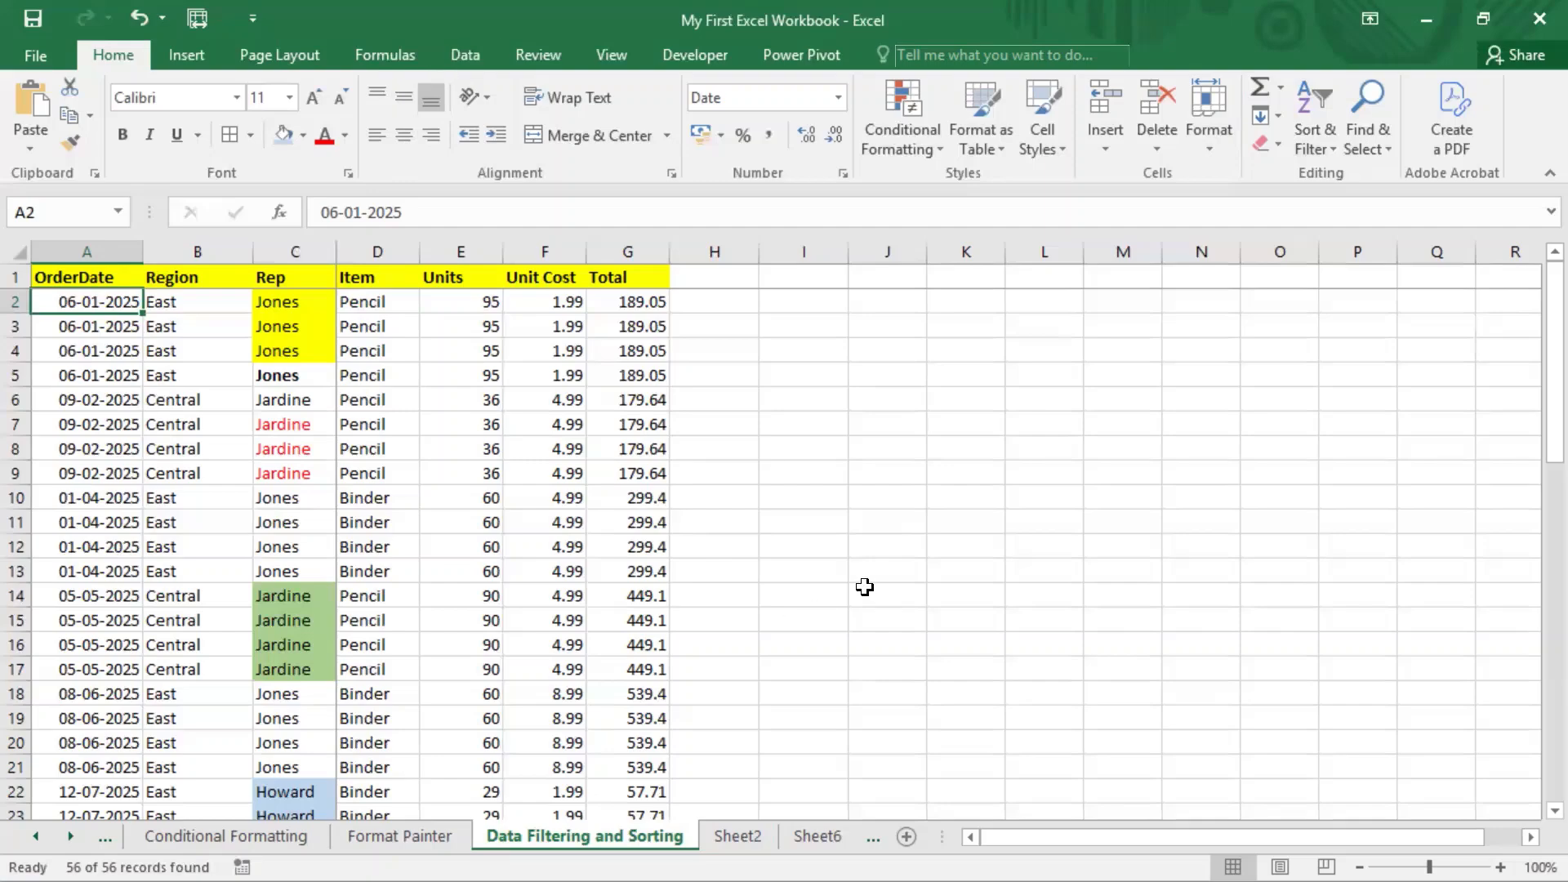
# - Review the ascending, descending and Sort commands among the data tools, opening the Sort dialog and dismissing it without applying a sort
pyautogui.click(465, 57)
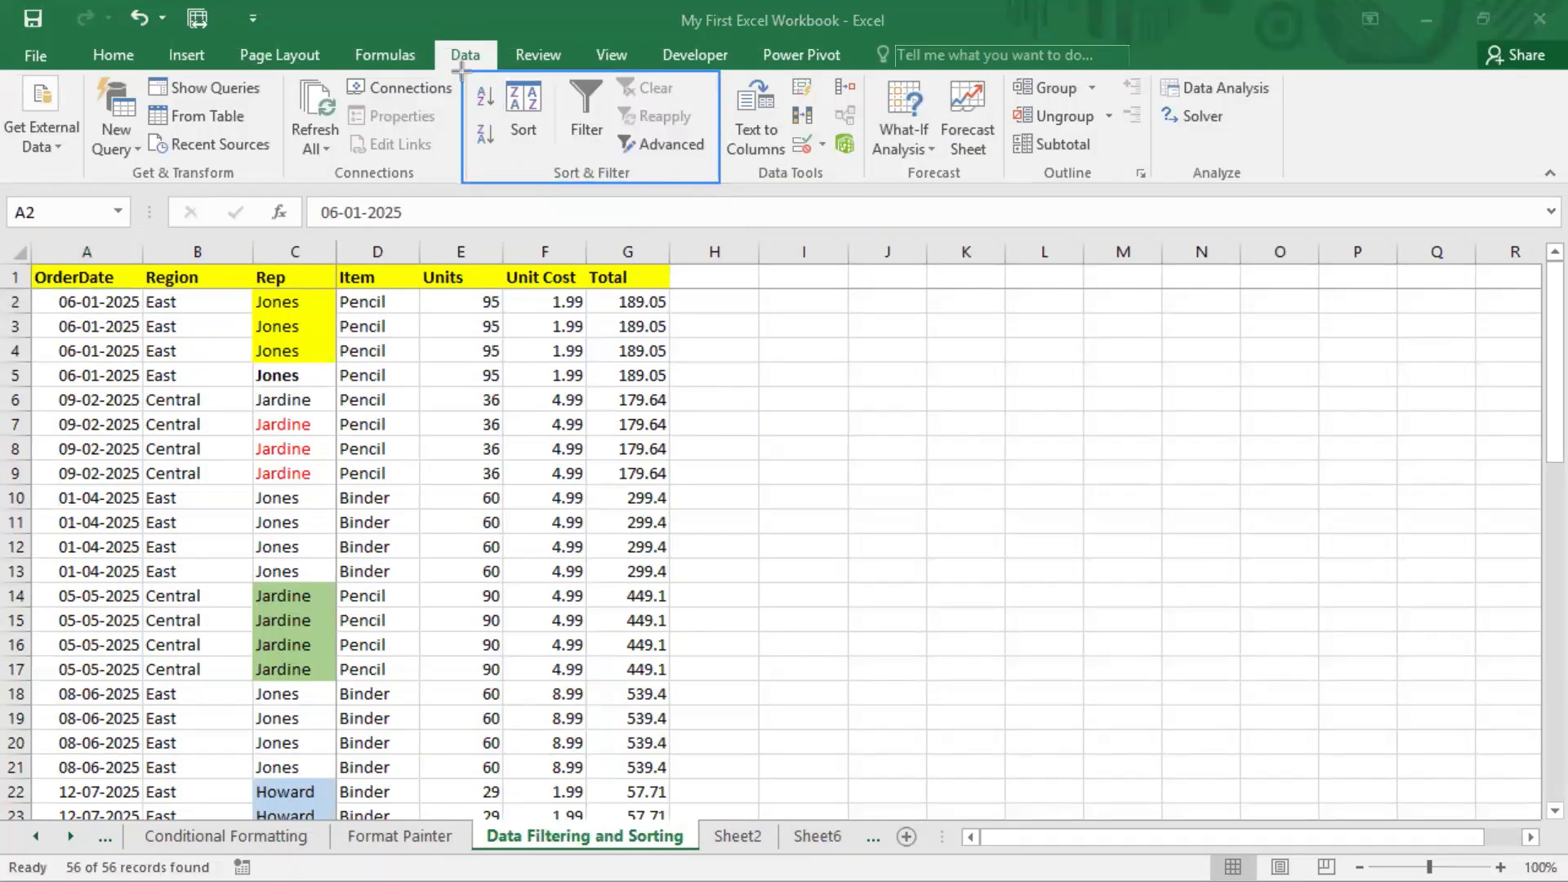
pyautogui.moveTo(461, 71); pyautogui.dragTo(559, 182)
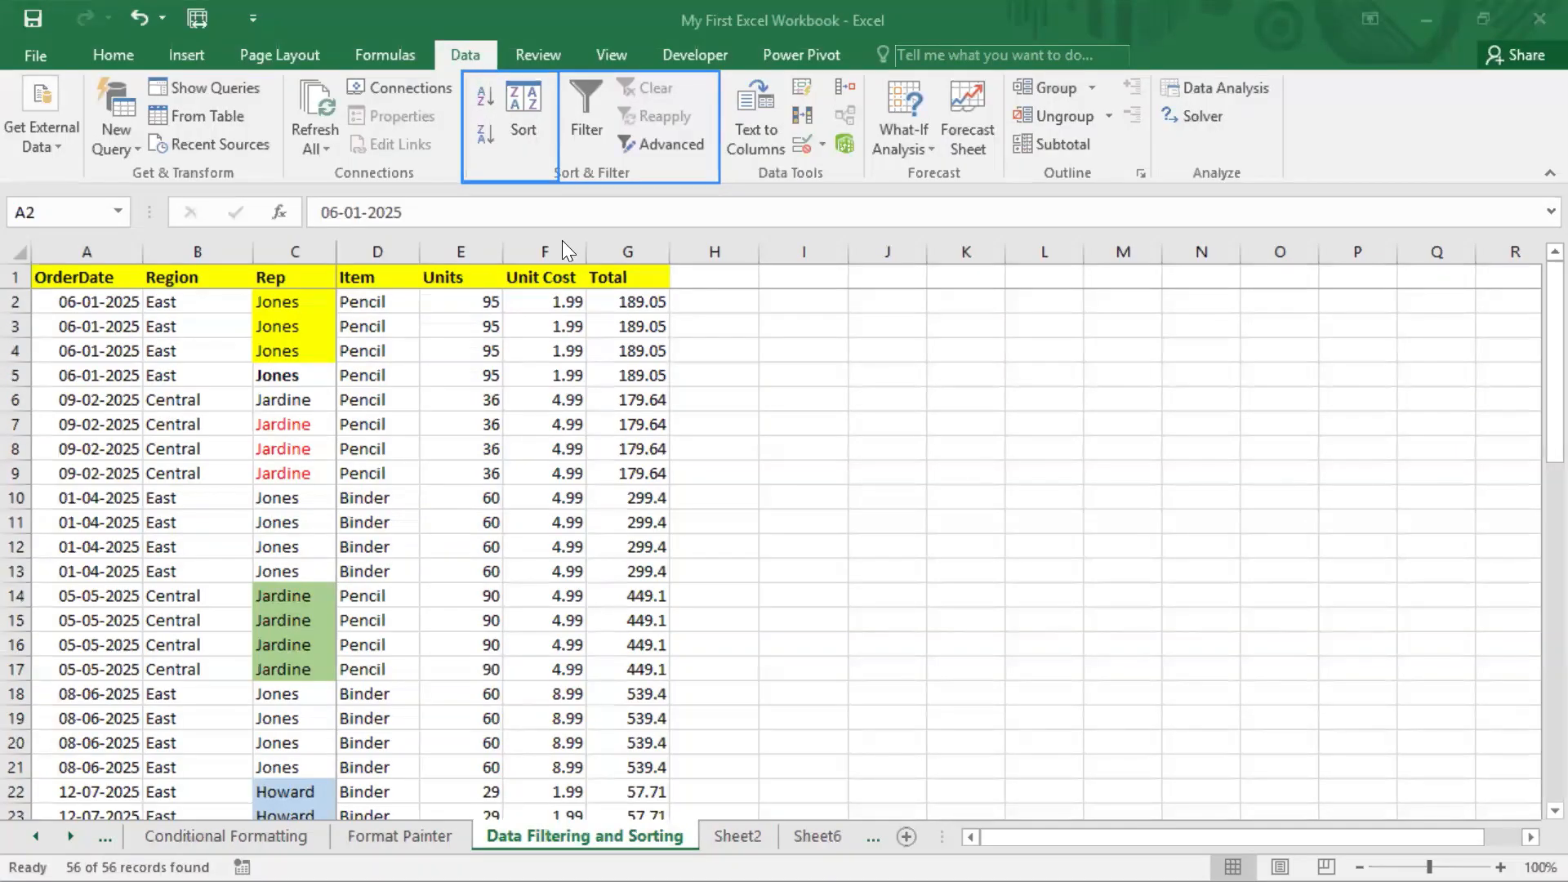
pyautogui.moveTo(461, 72); pyautogui.dragTo(495, 165)
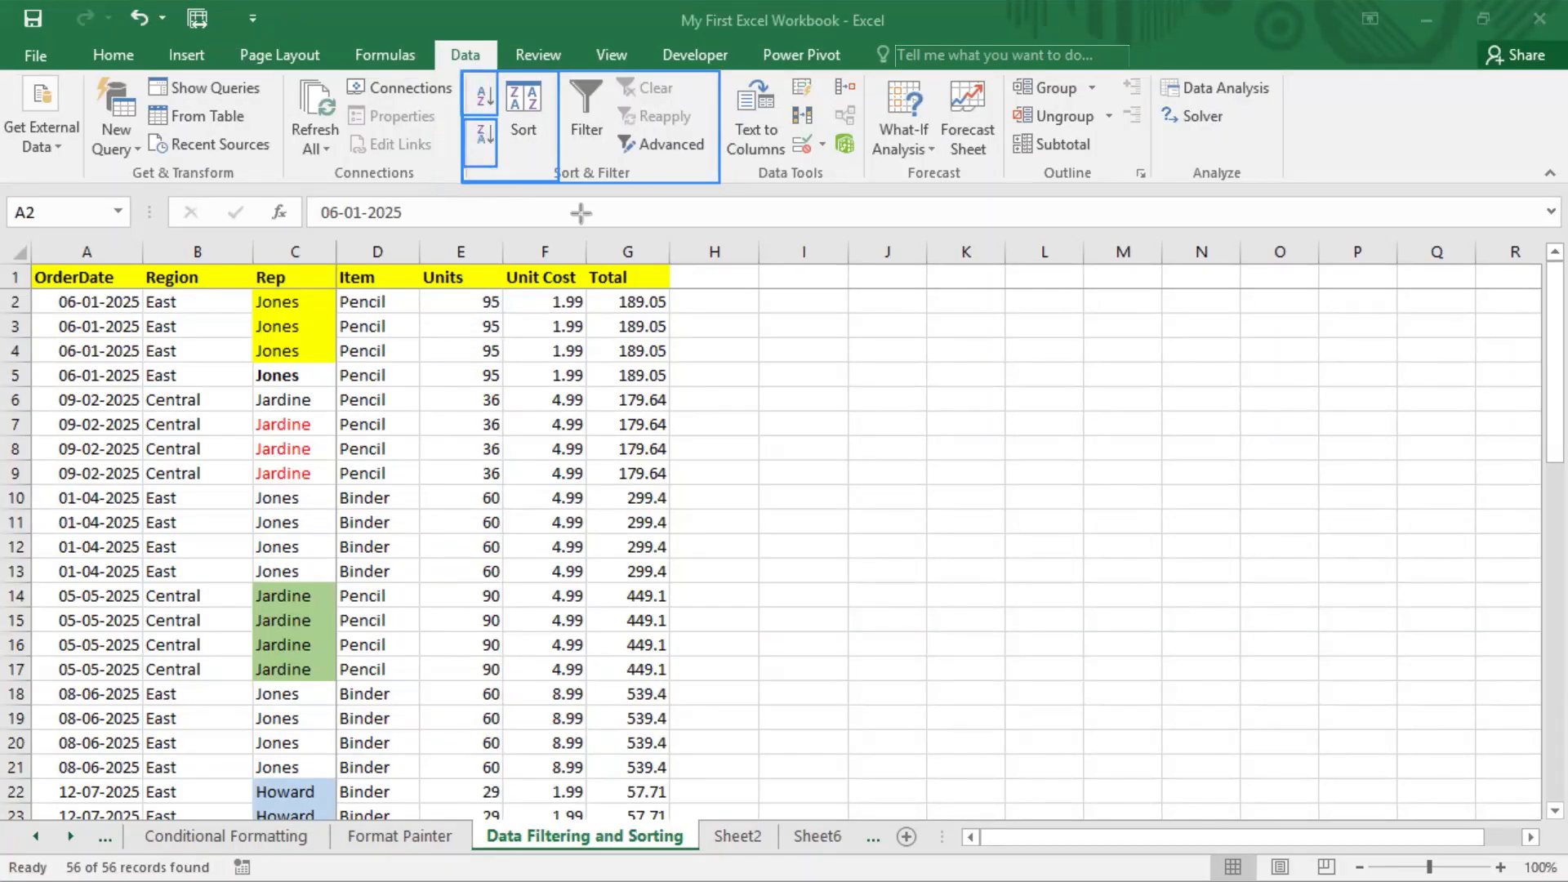
pyautogui.click(530, 96)
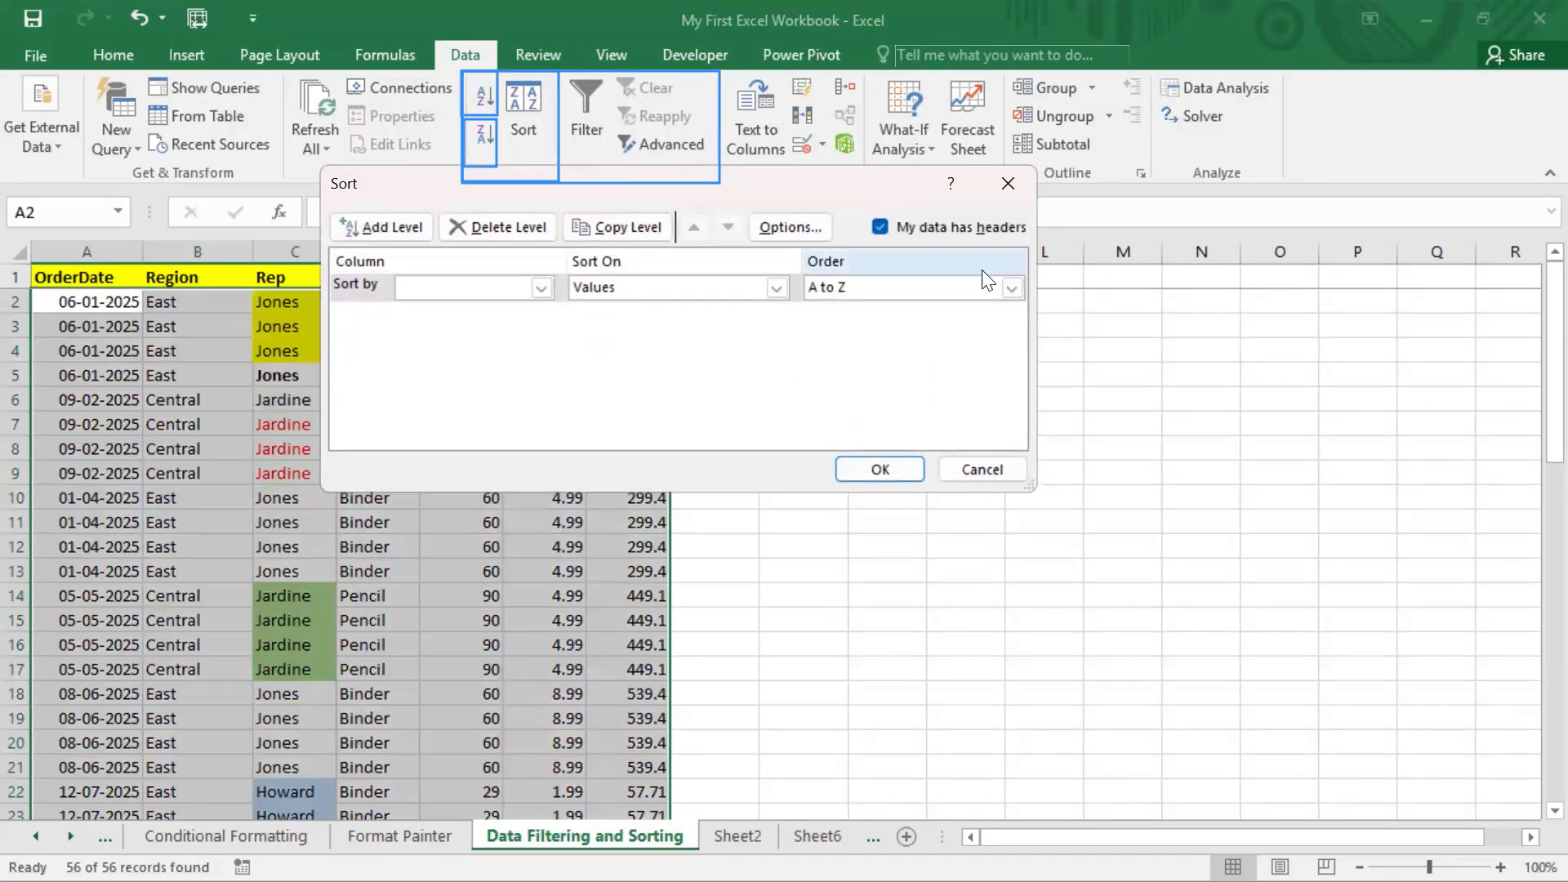
pyautogui.click(1009, 183)
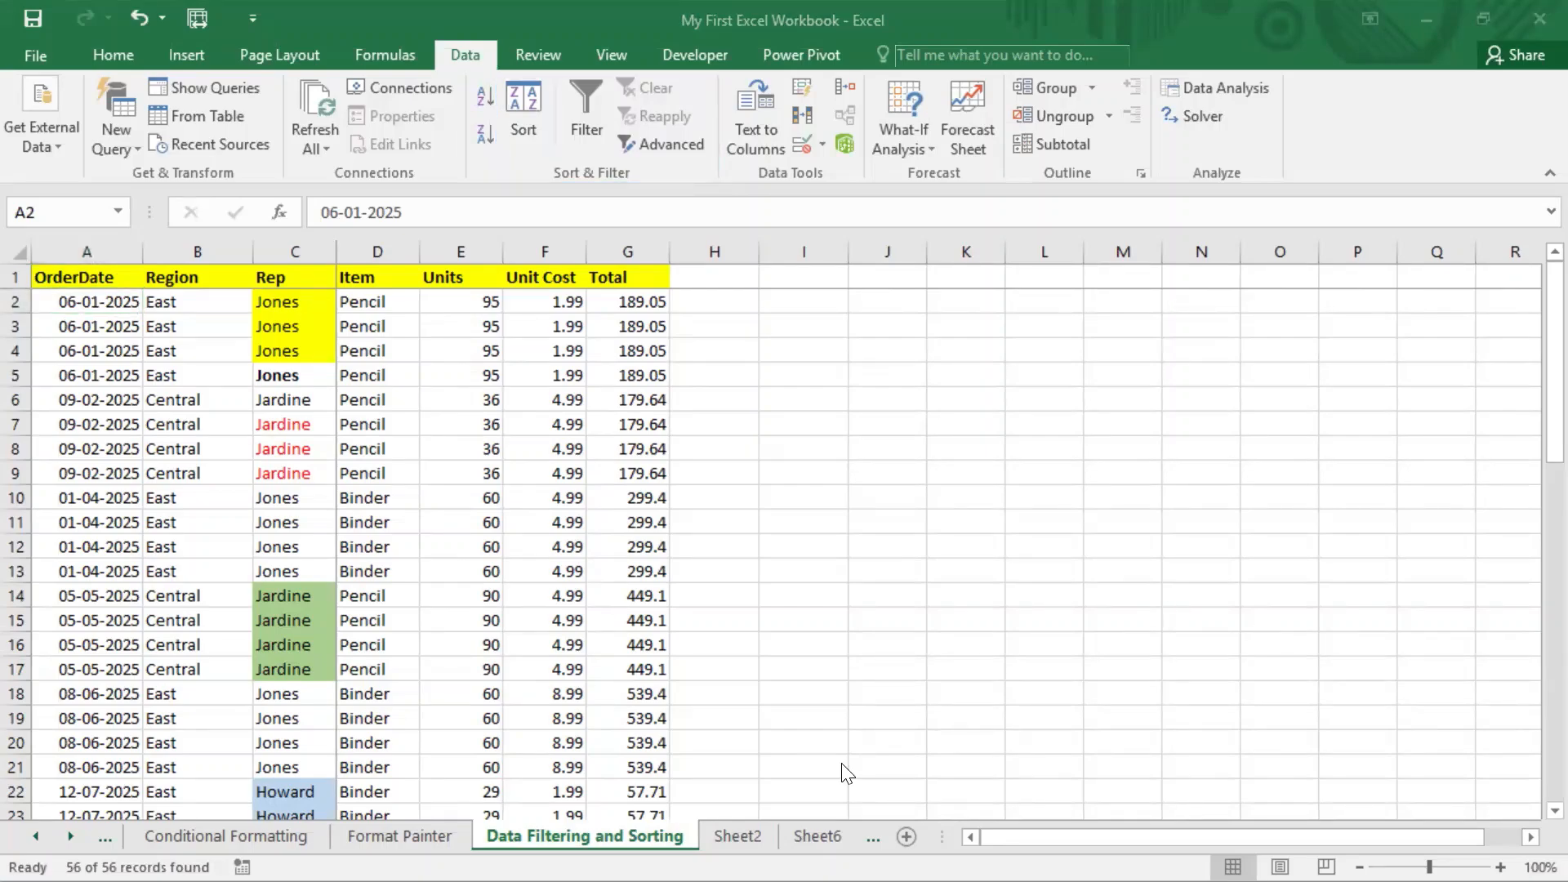
# - Bring up the On-Screen Keyboard and use its keys to show the Sort & Filter options with their key tips
pyautogui.press('super')
pyautogui.click(1102, 853)
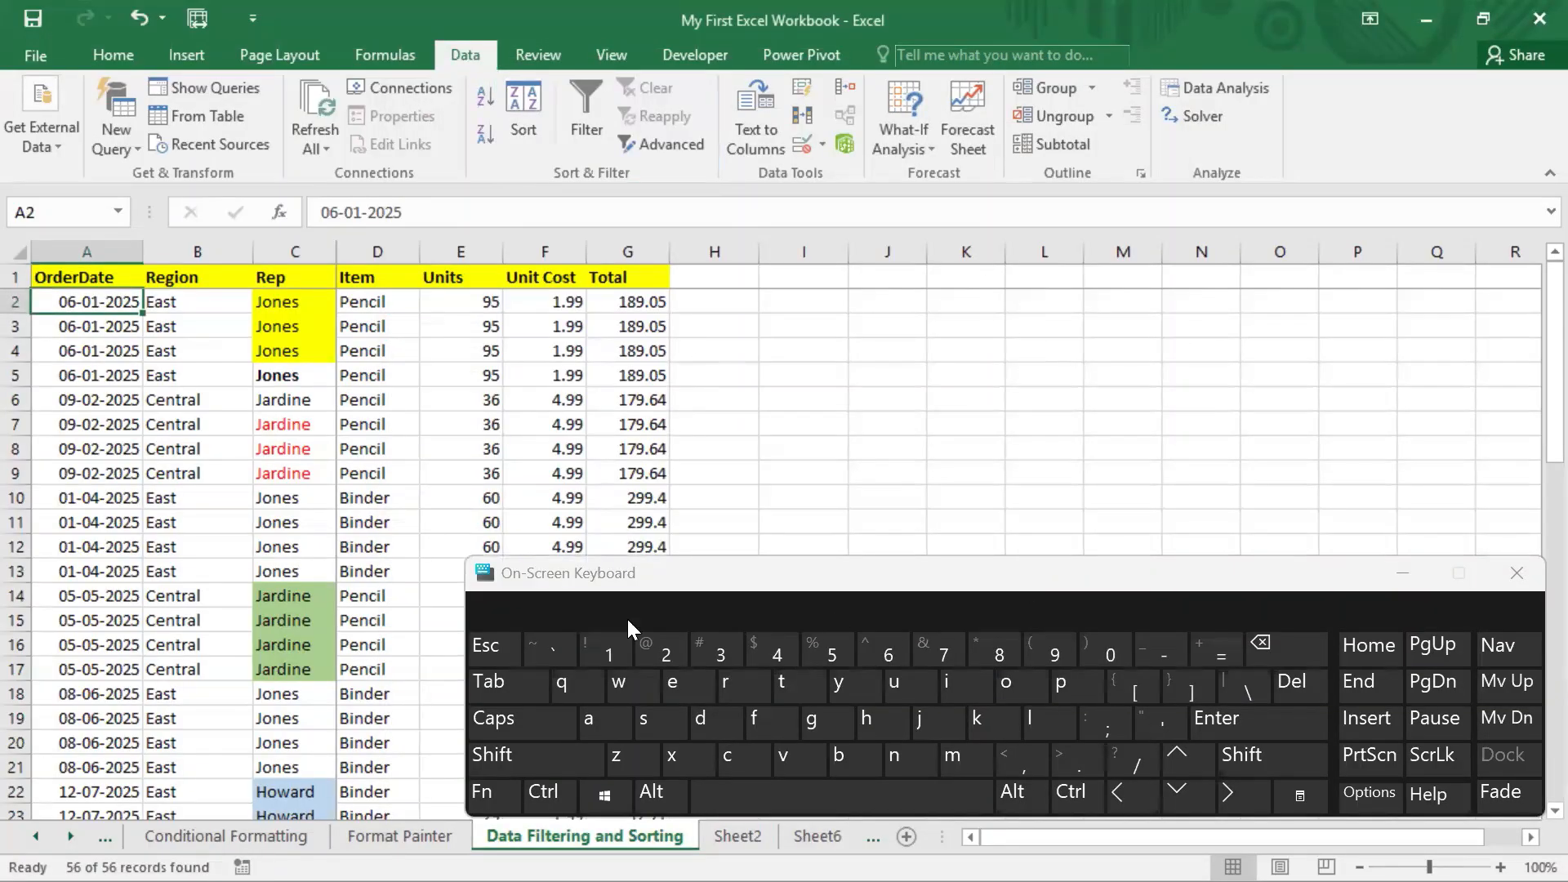
pyautogui.click(664, 800)
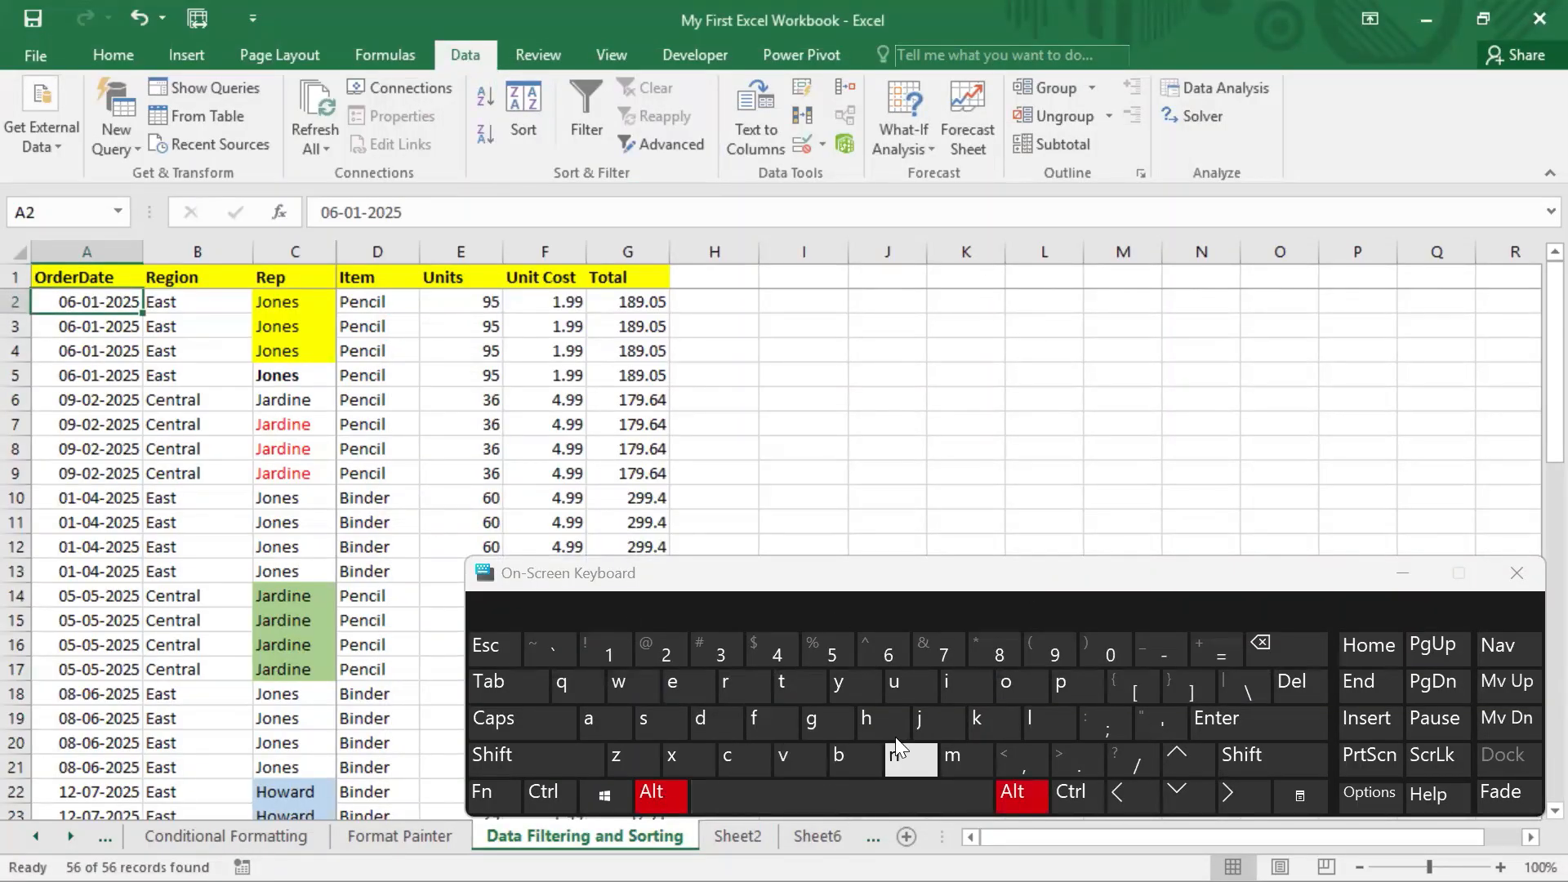
pyautogui.click(875, 723)
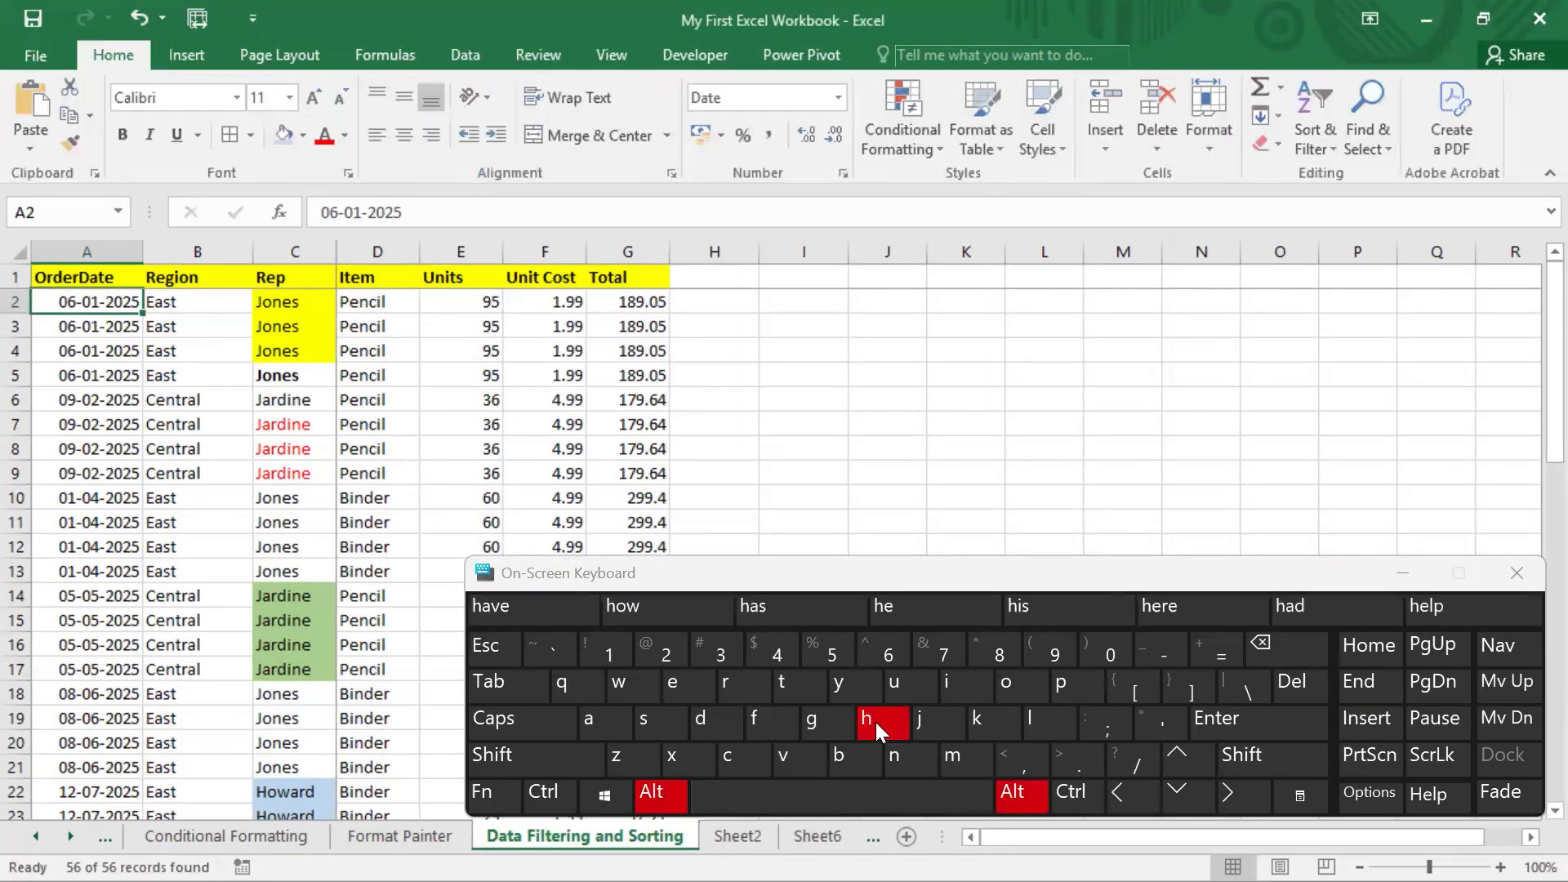
pyautogui.click(659, 721)
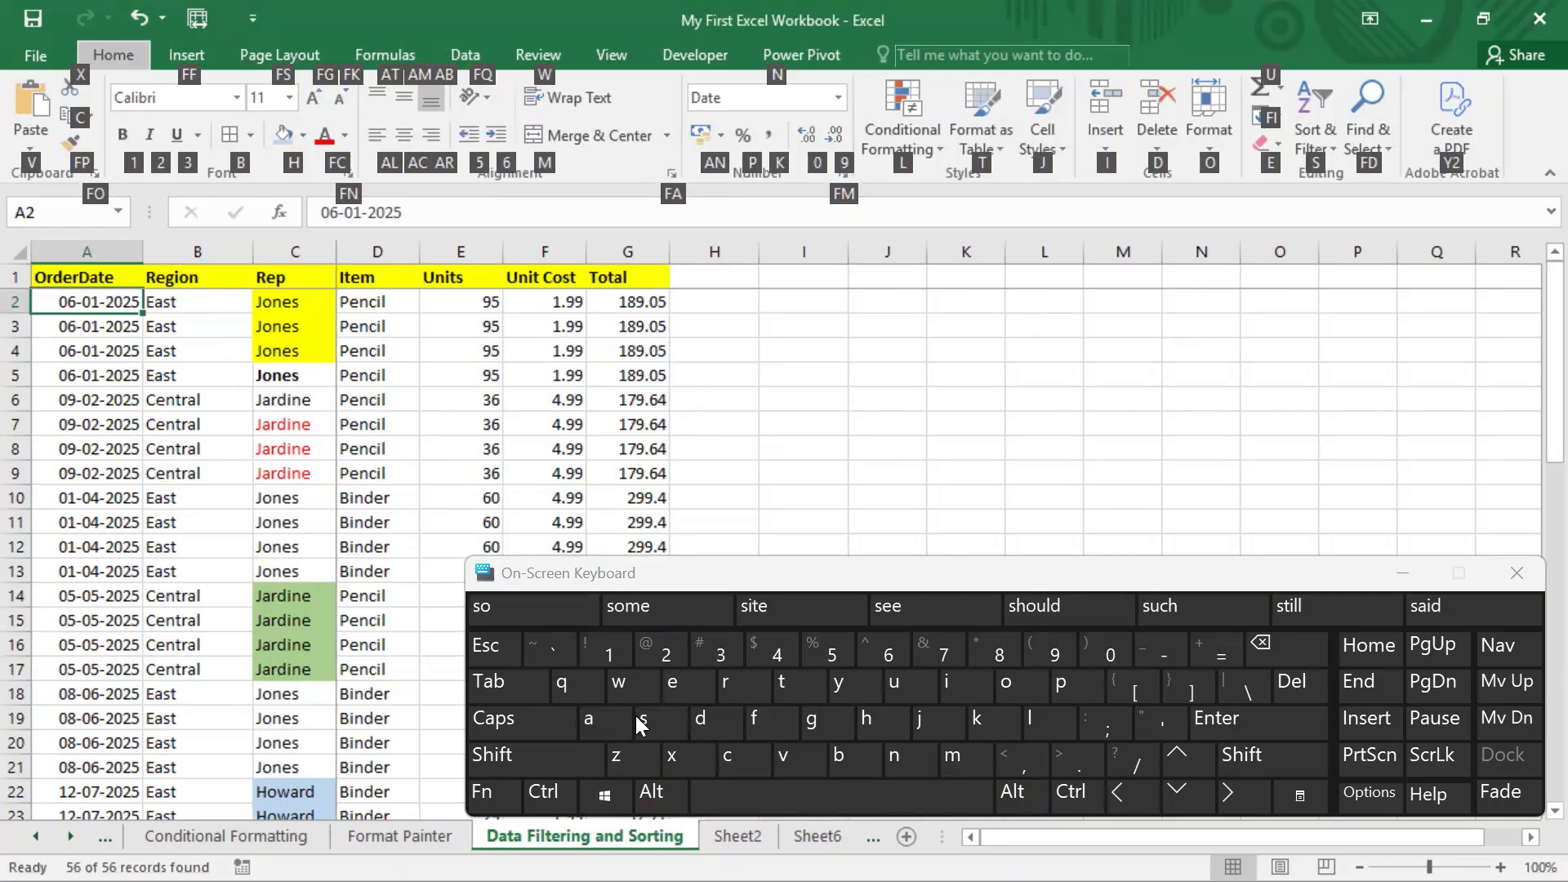
pyautogui.click(645, 725)
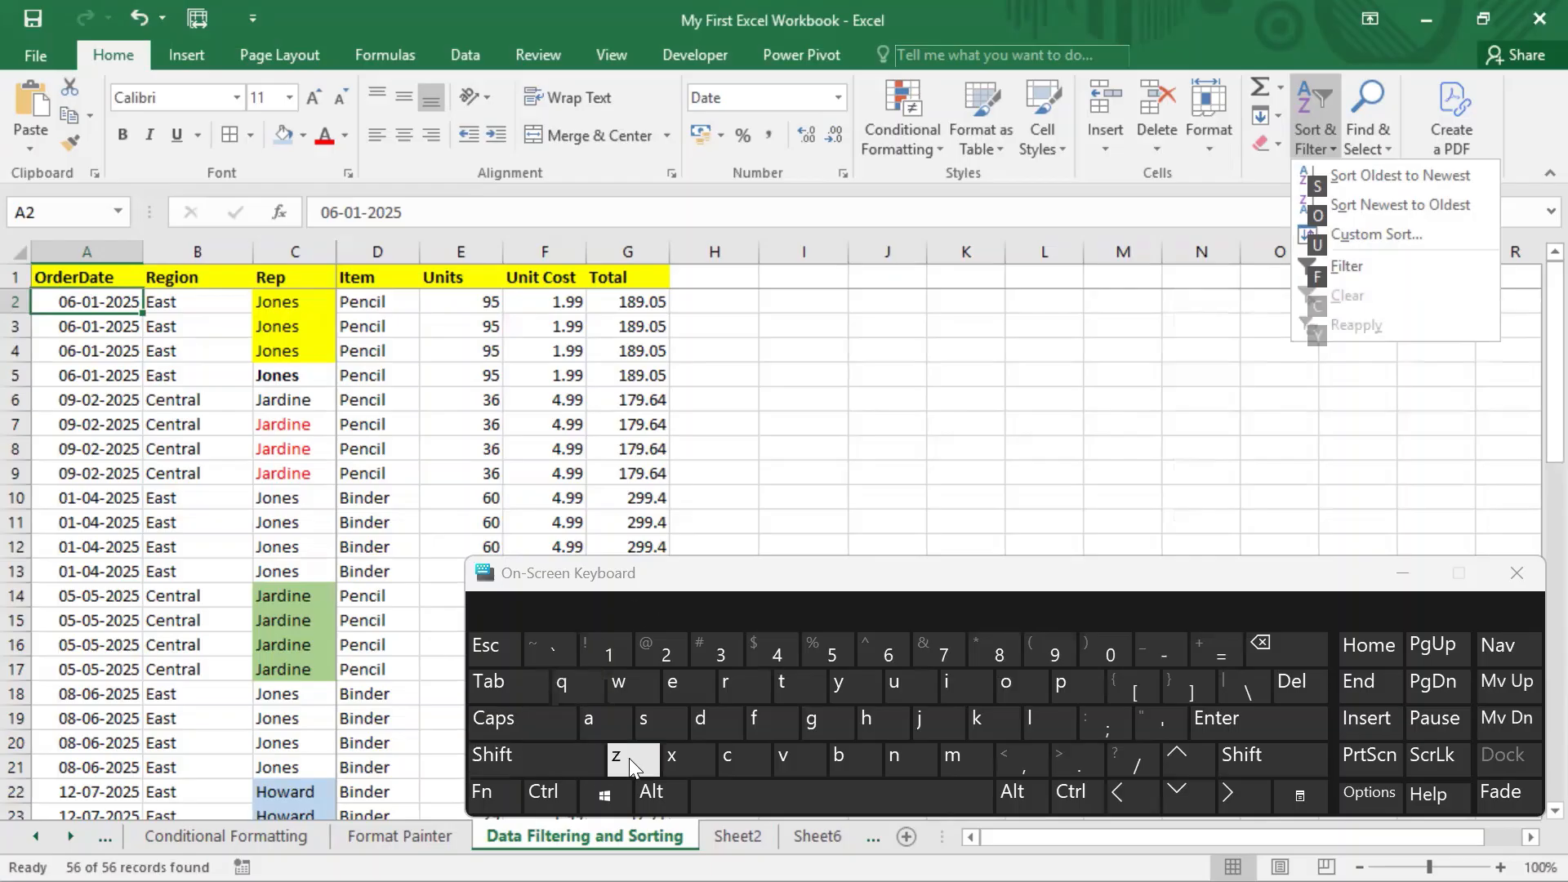
# - Sort the order table by OrderDate from oldest to newest using key-tip access through the On-Screen Keyboard
pyautogui.click(652, 796)
pyautogui.click(582, 720)
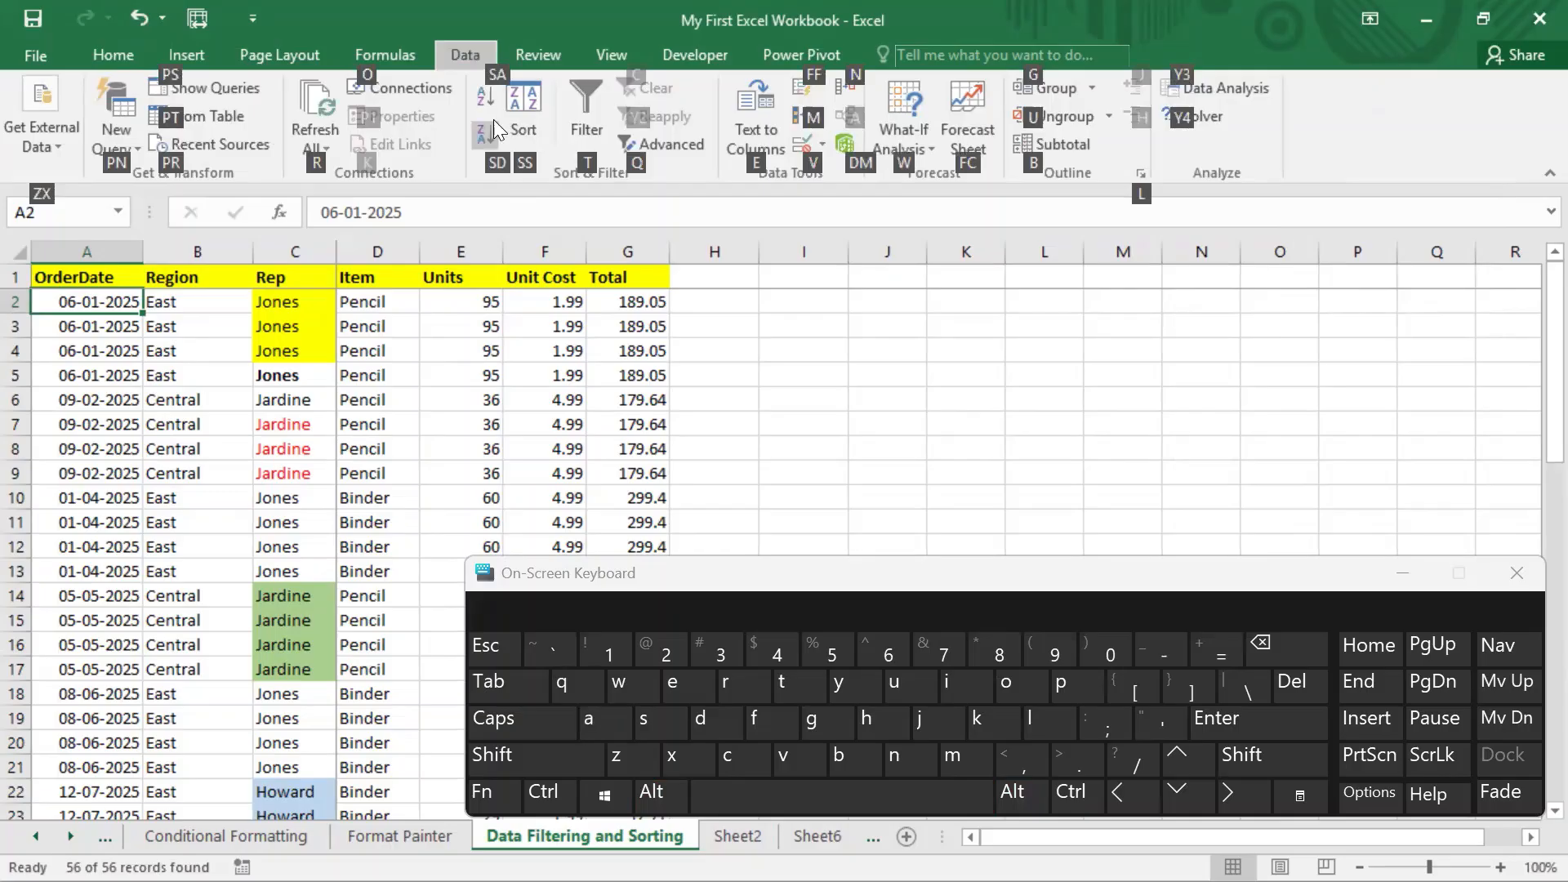
pyautogui.click(641, 725)
pyautogui.click(599, 720)
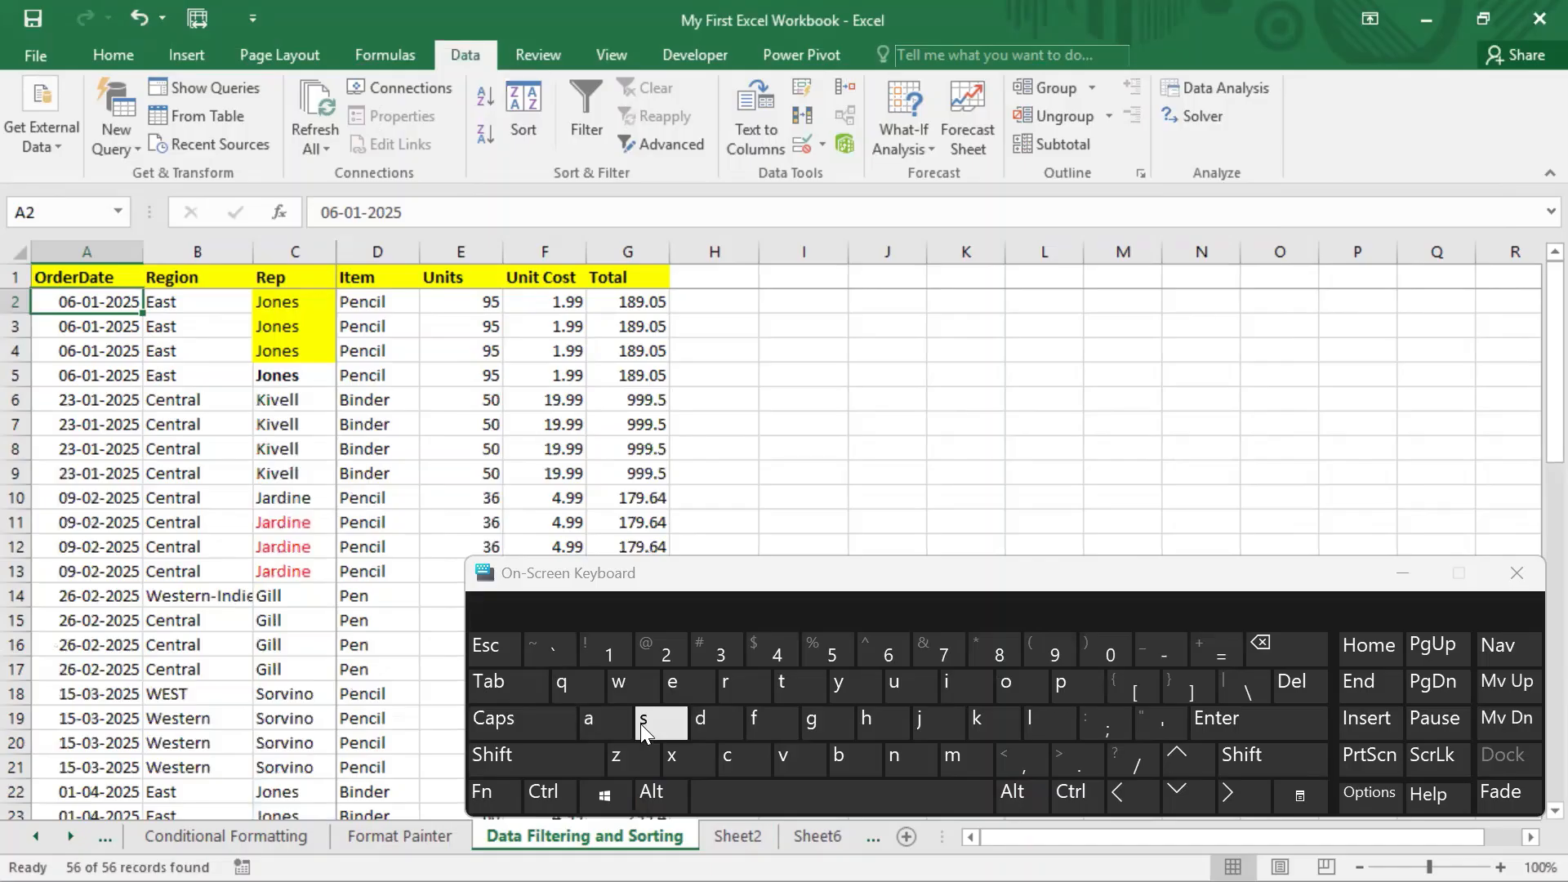
# - Sort the order table by OrderDate from newest to oldest with the On-Screen Keyboard, and minimize the keyboard
pyautogui.click(657, 794)
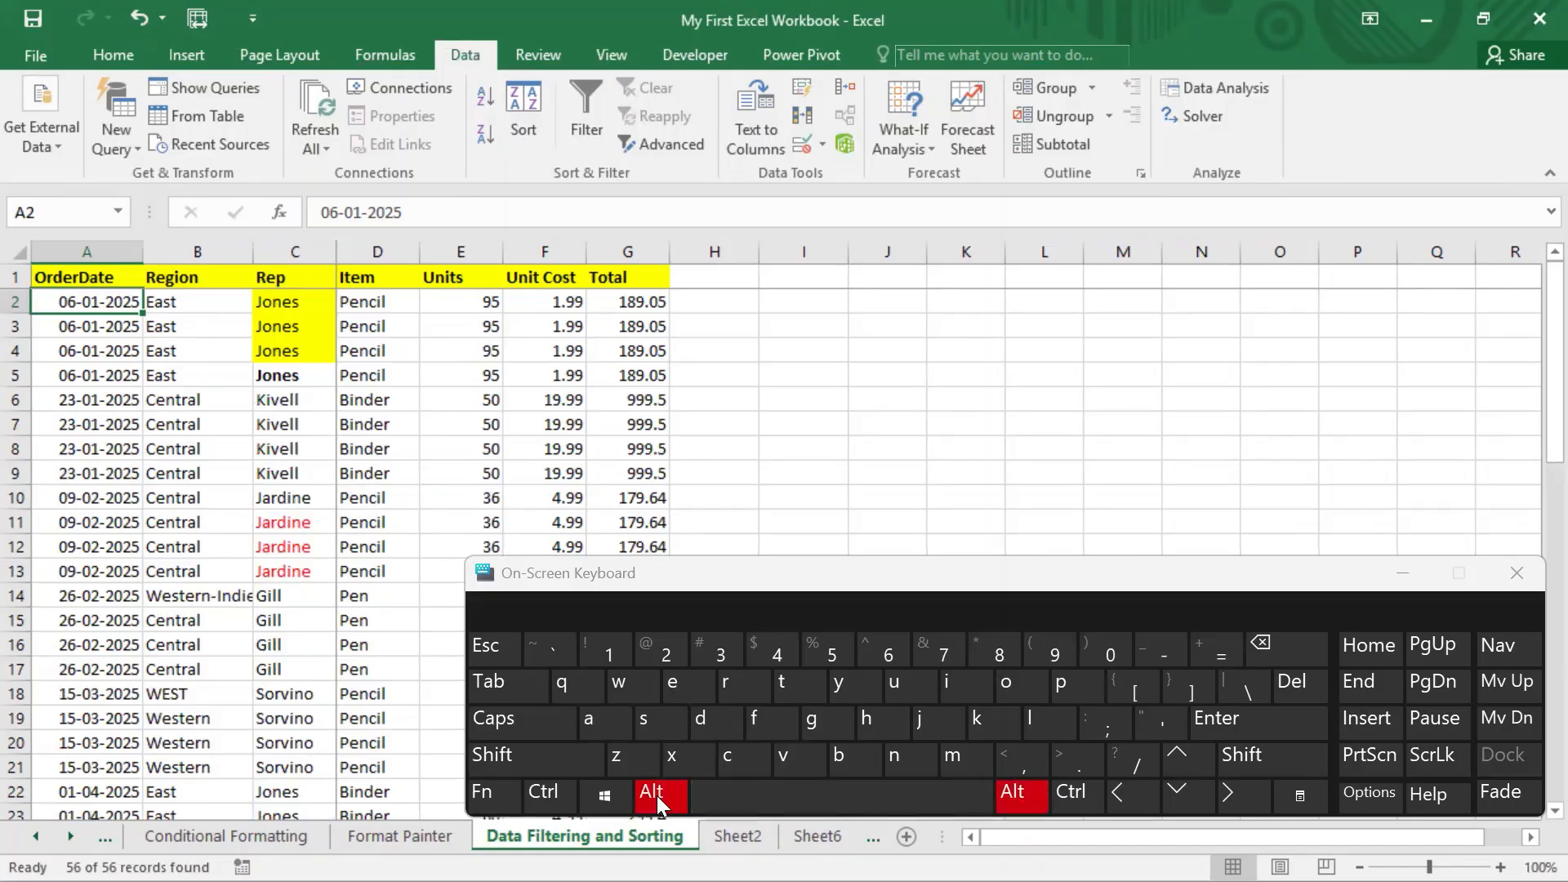
pyautogui.click(593, 725)
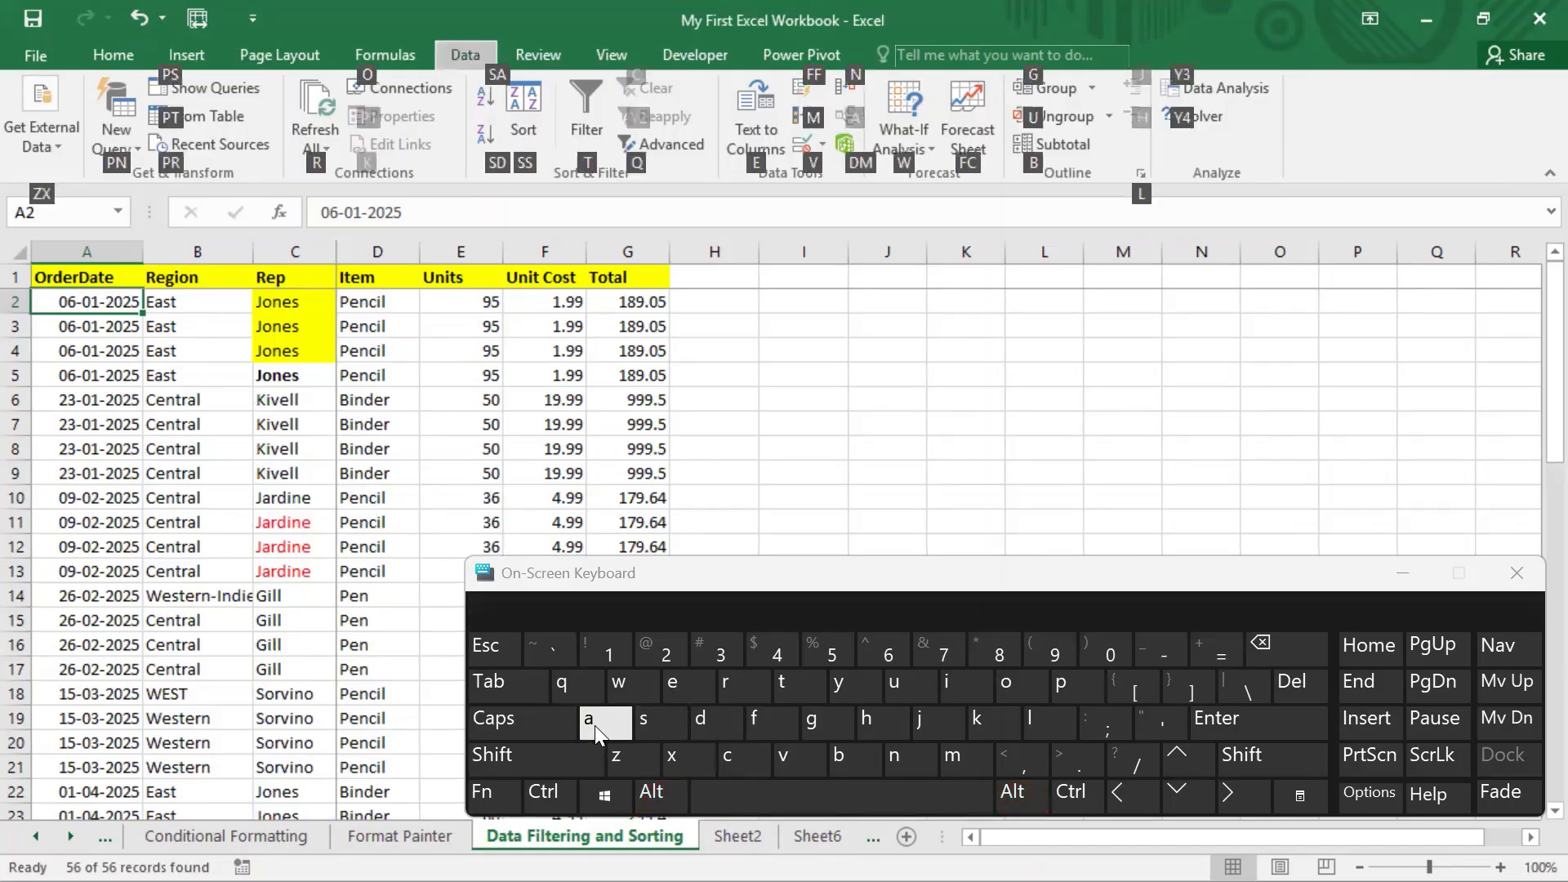
pyautogui.click(648, 722)
pyautogui.click(708, 726)
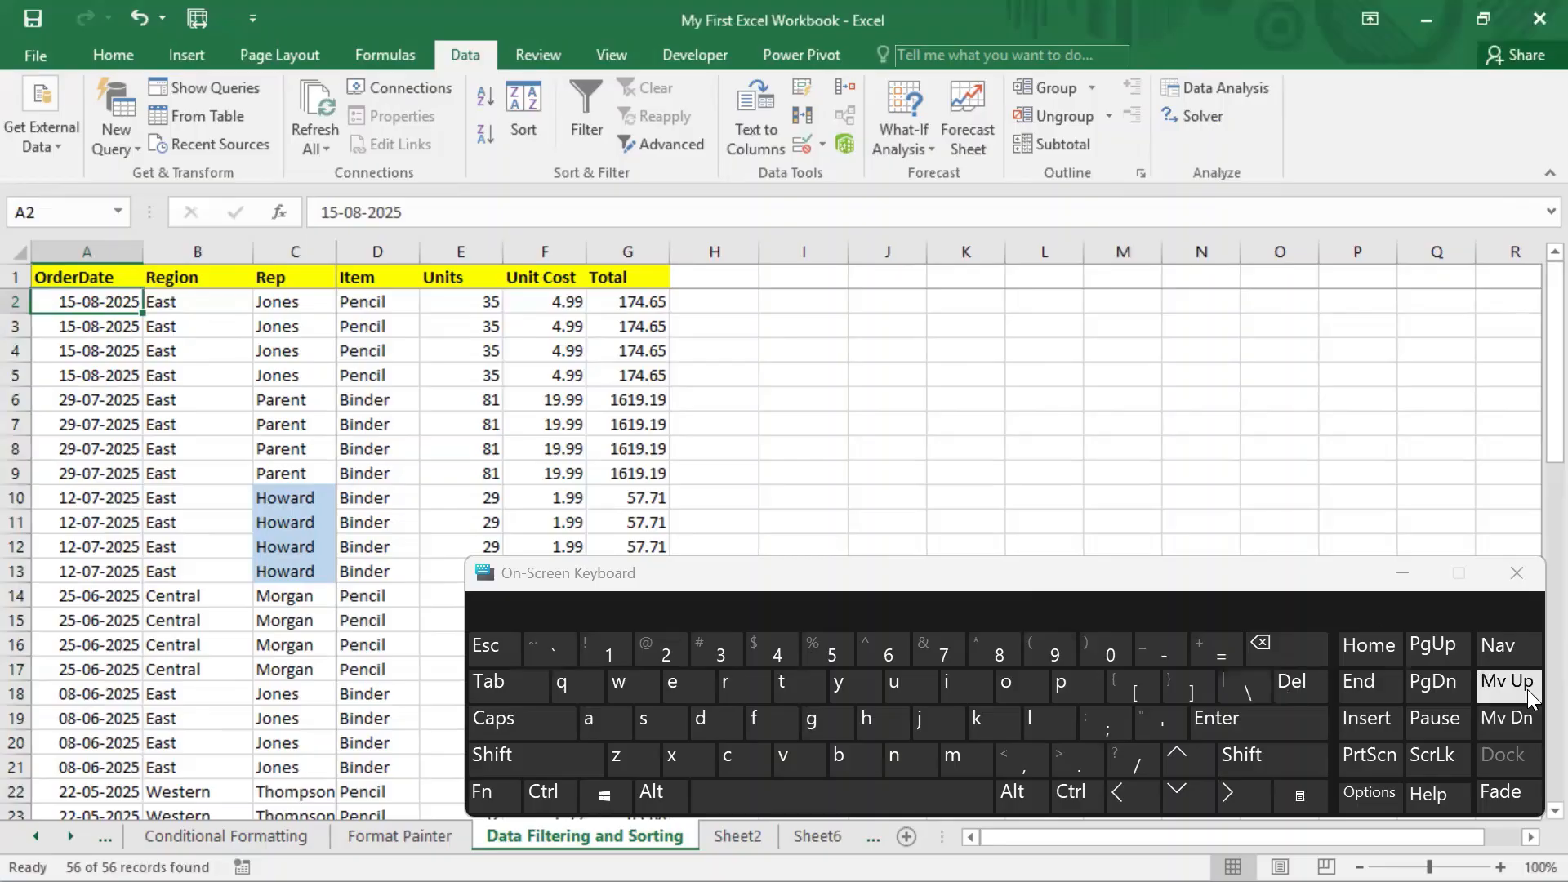
pyautogui.click(1401, 575)
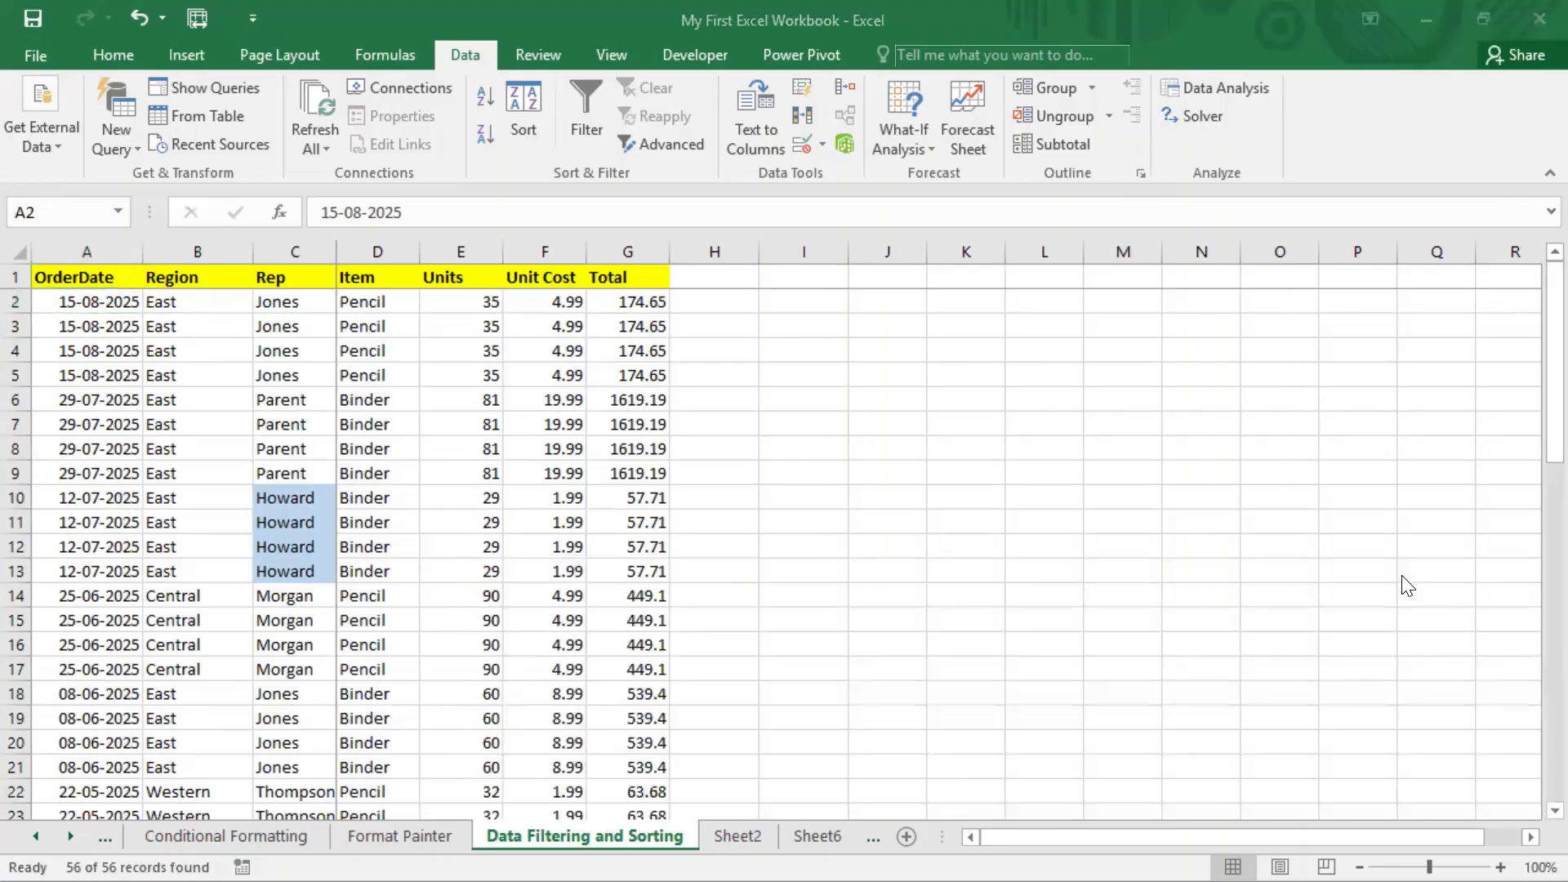
# - Select the whole order table from A1 to G57 and examine its contextual Filter and Sort options without applying any
pyautogui.click(116, 283)
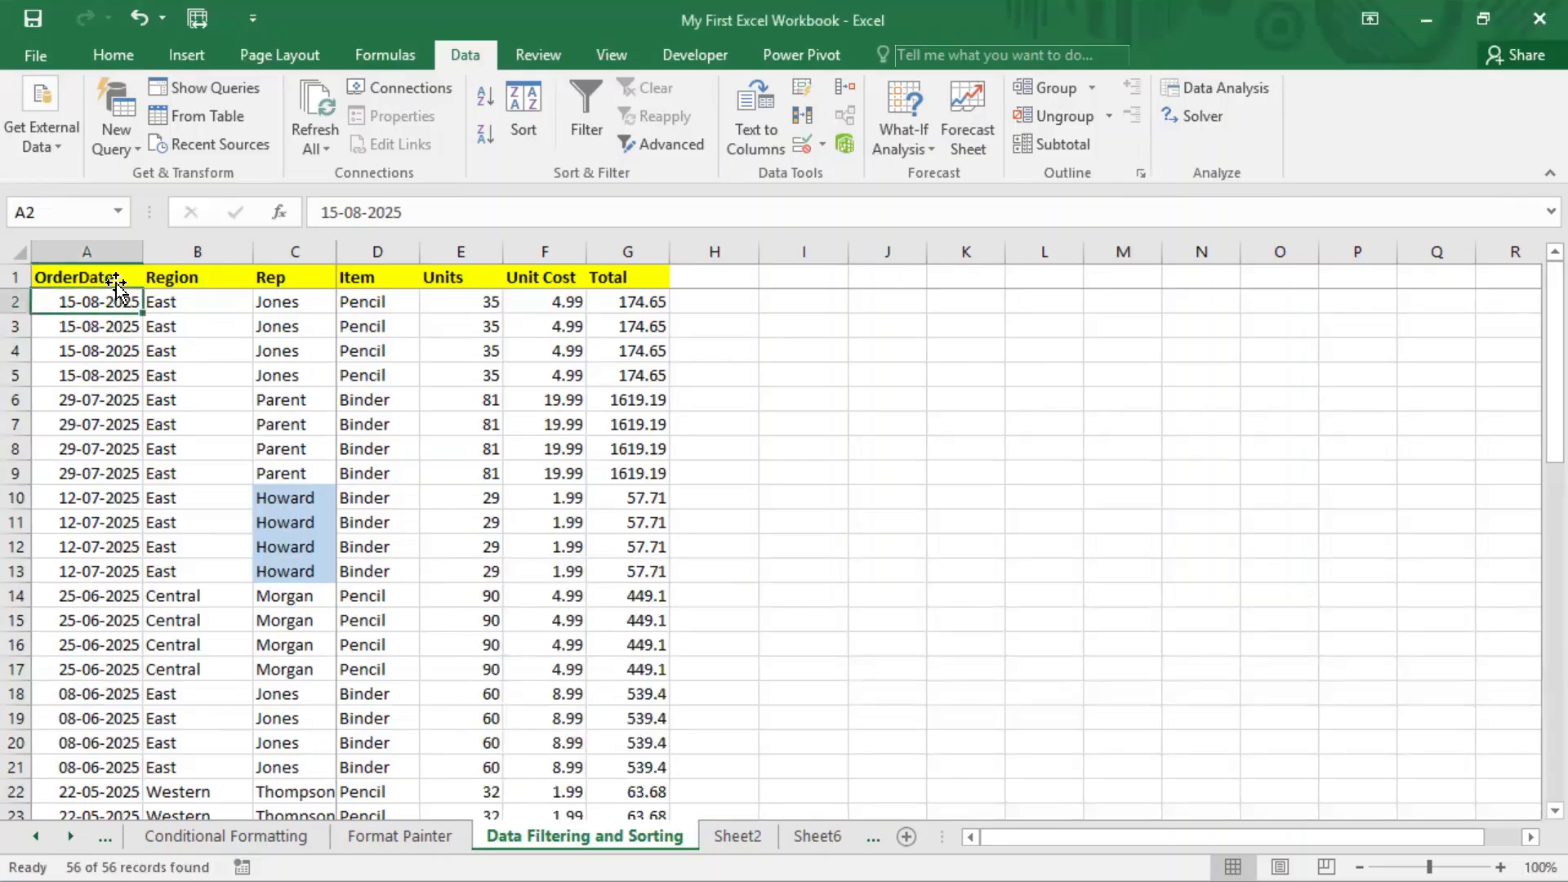
pyautogui.rightClick(114, 278)
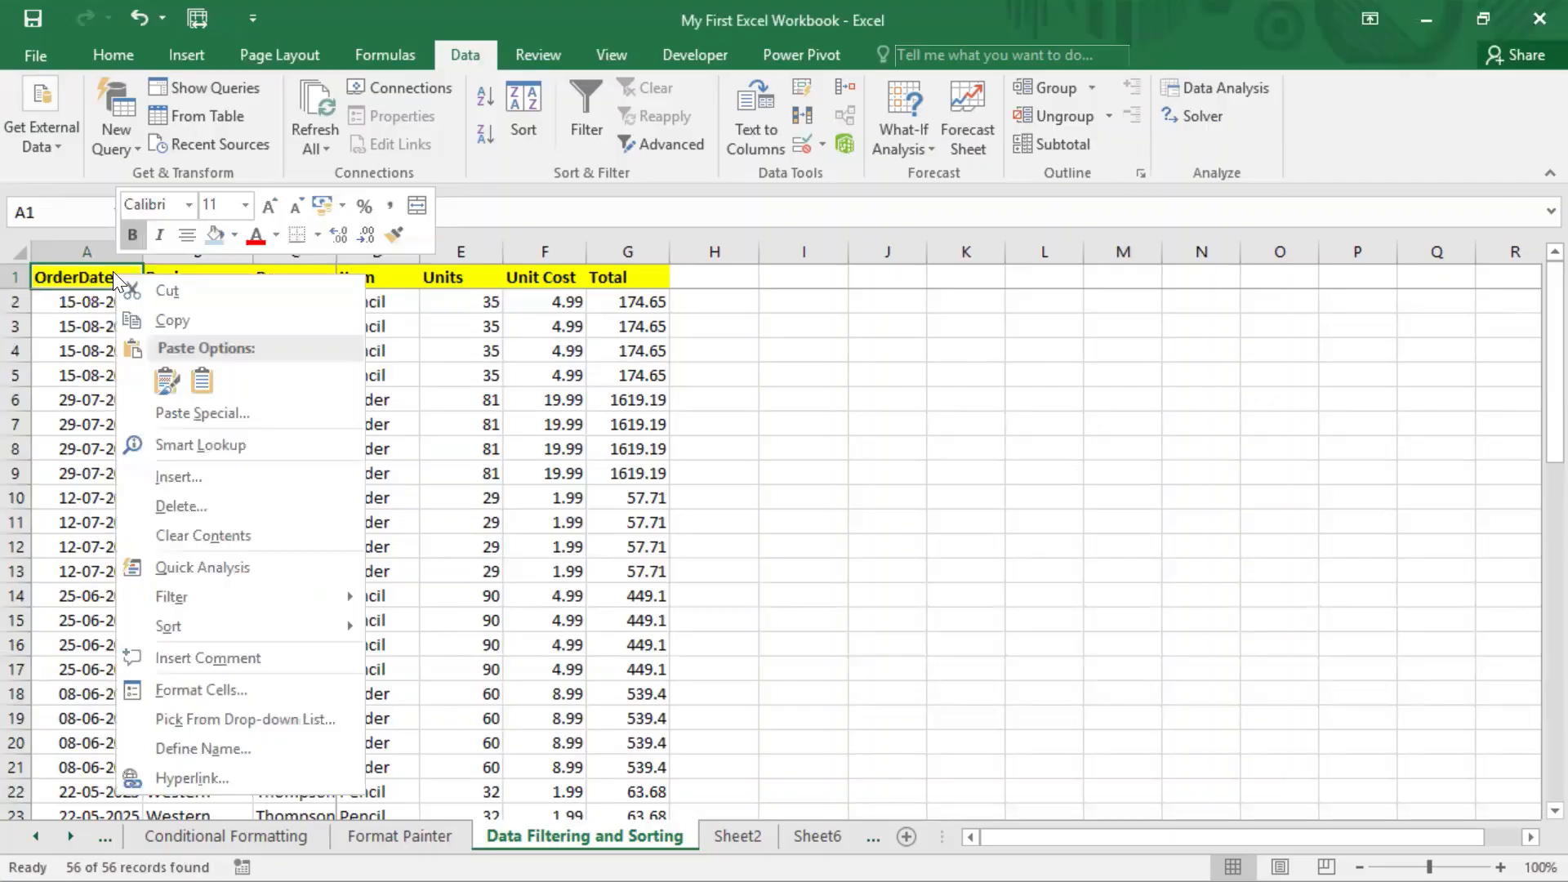
pyautogui.press('Escape')
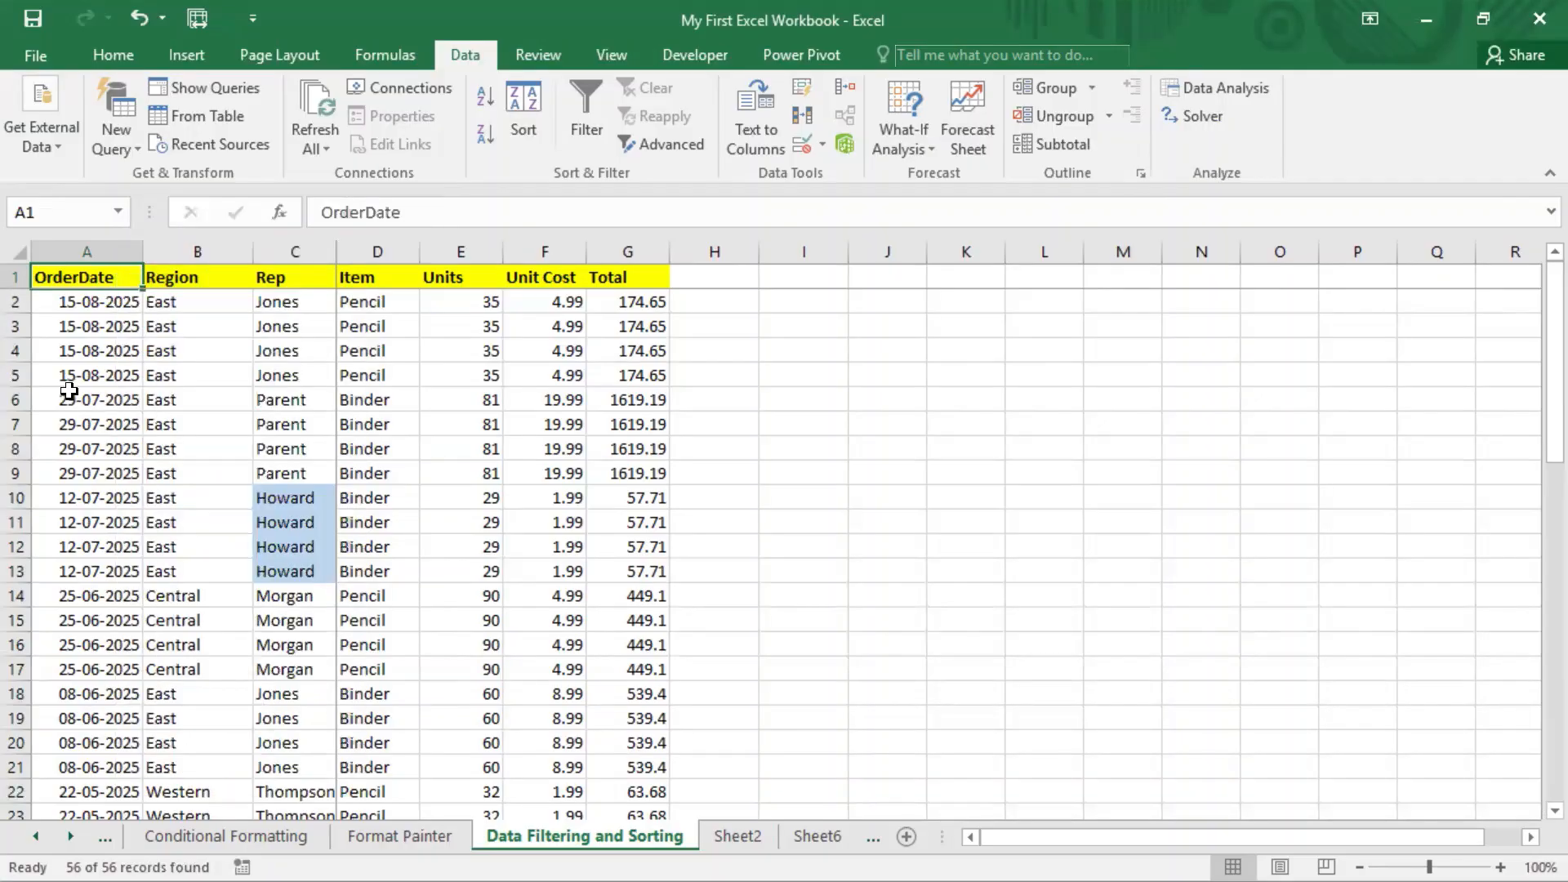
pyautogui.hotkey('ctrl', 'shift', 'Right')
pyautogui.hotkey('ctrl', 'shift', 'Down')
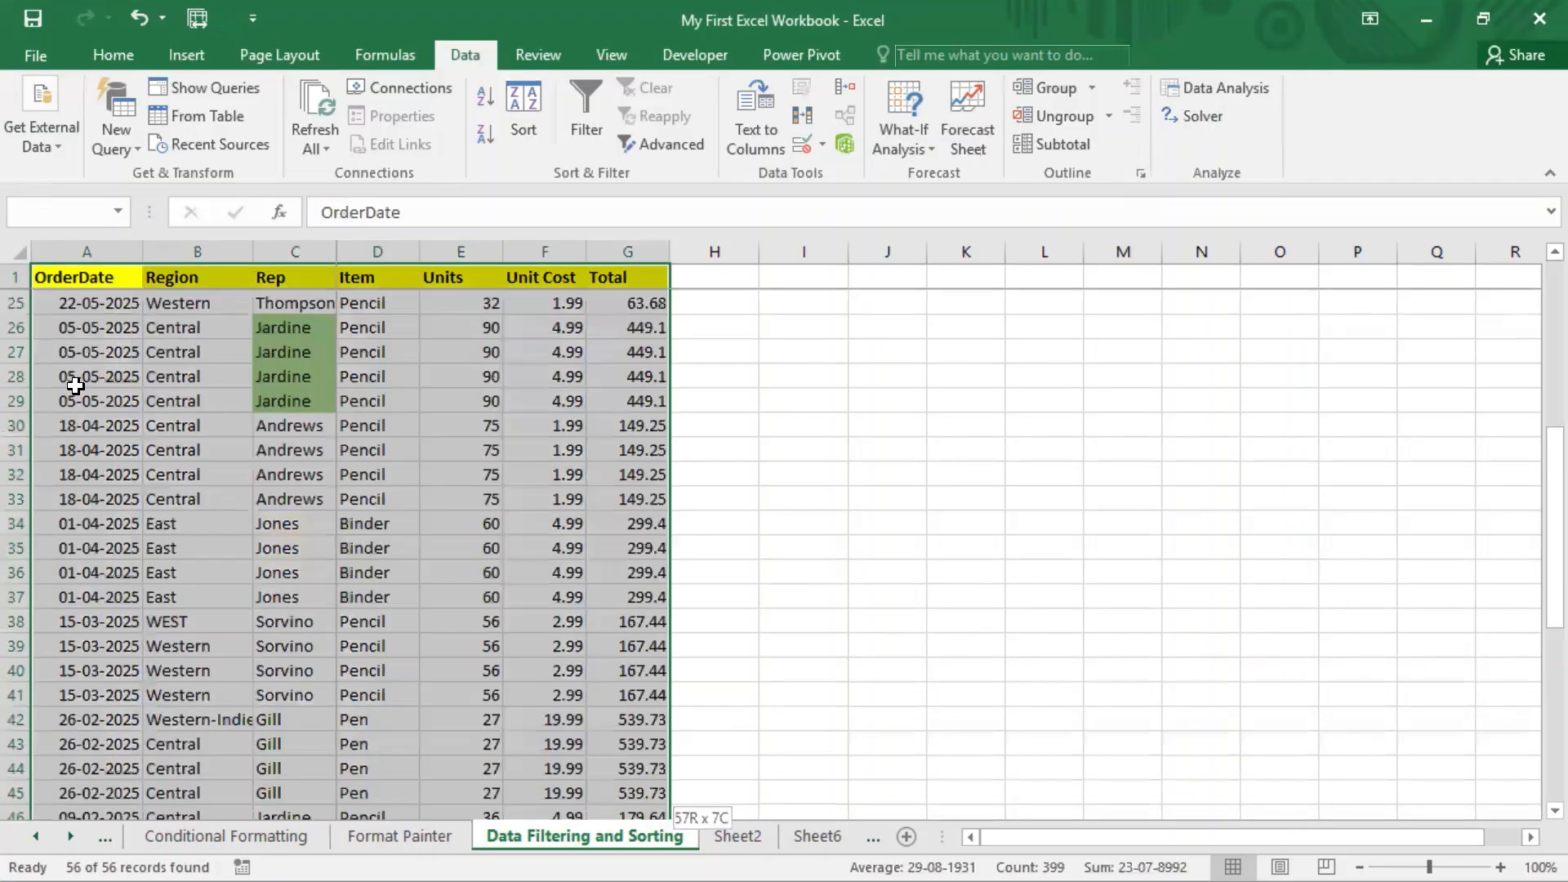
pyautogui.rightClick(119, 278)
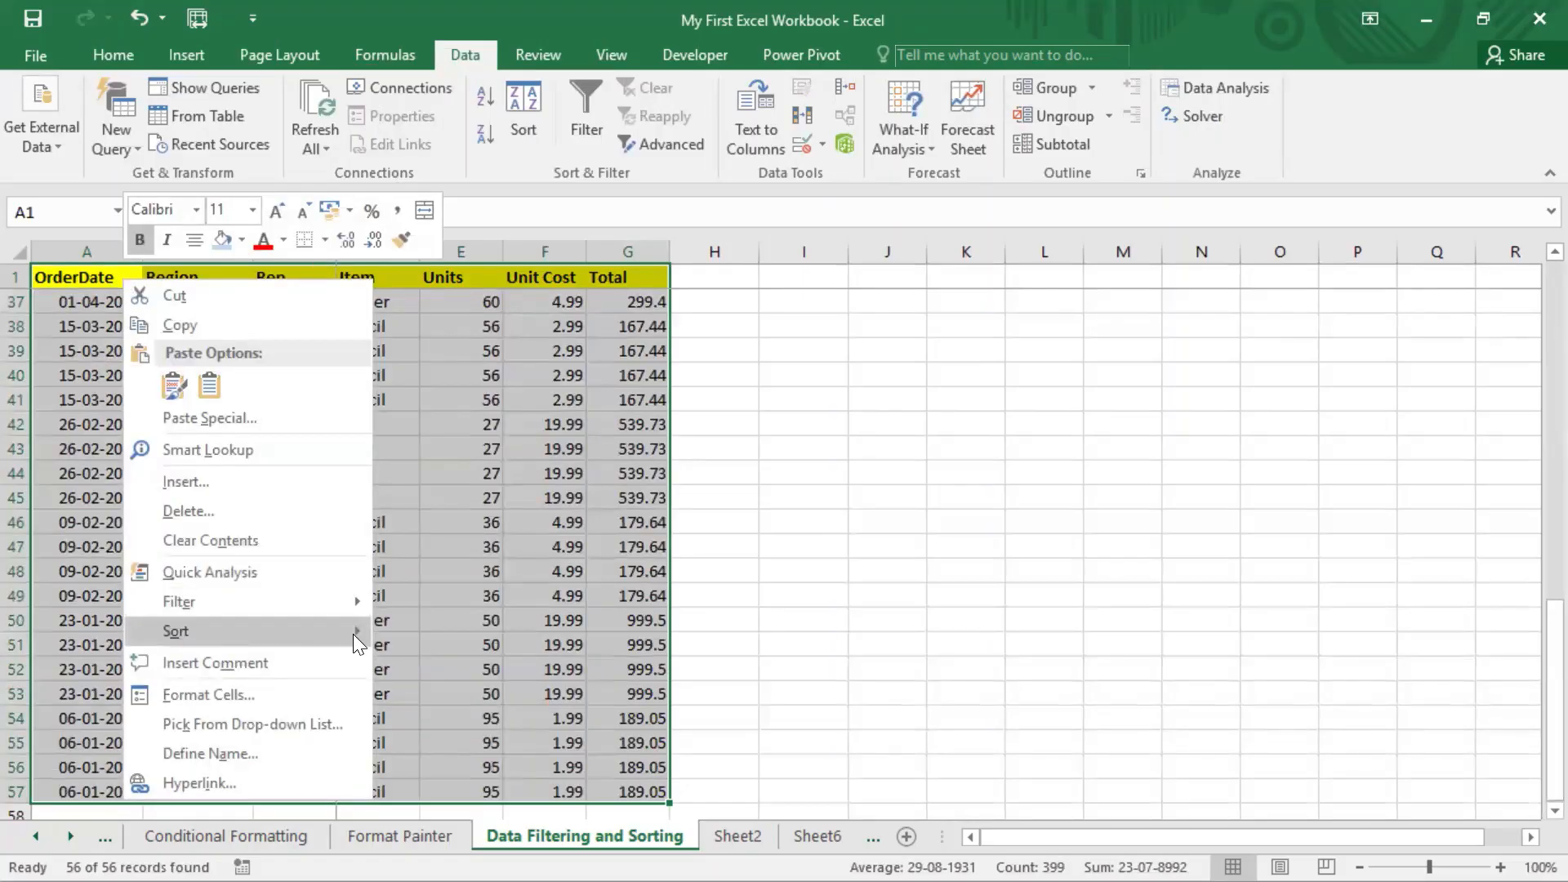
pyautogui.moveTo(359, 614)
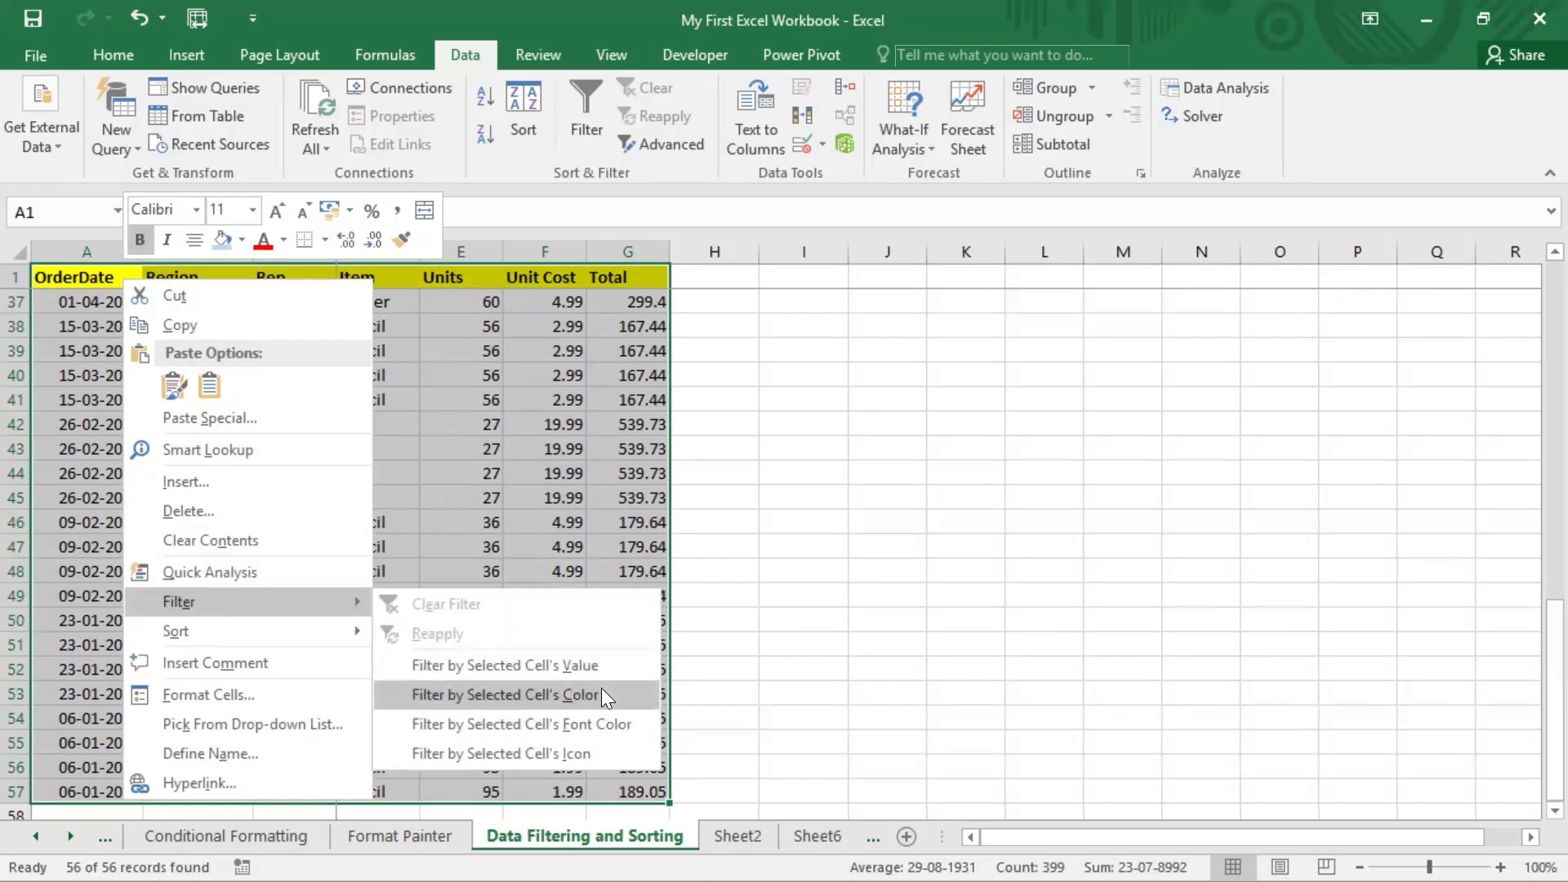
pyautogui.moveTo(270, 637)
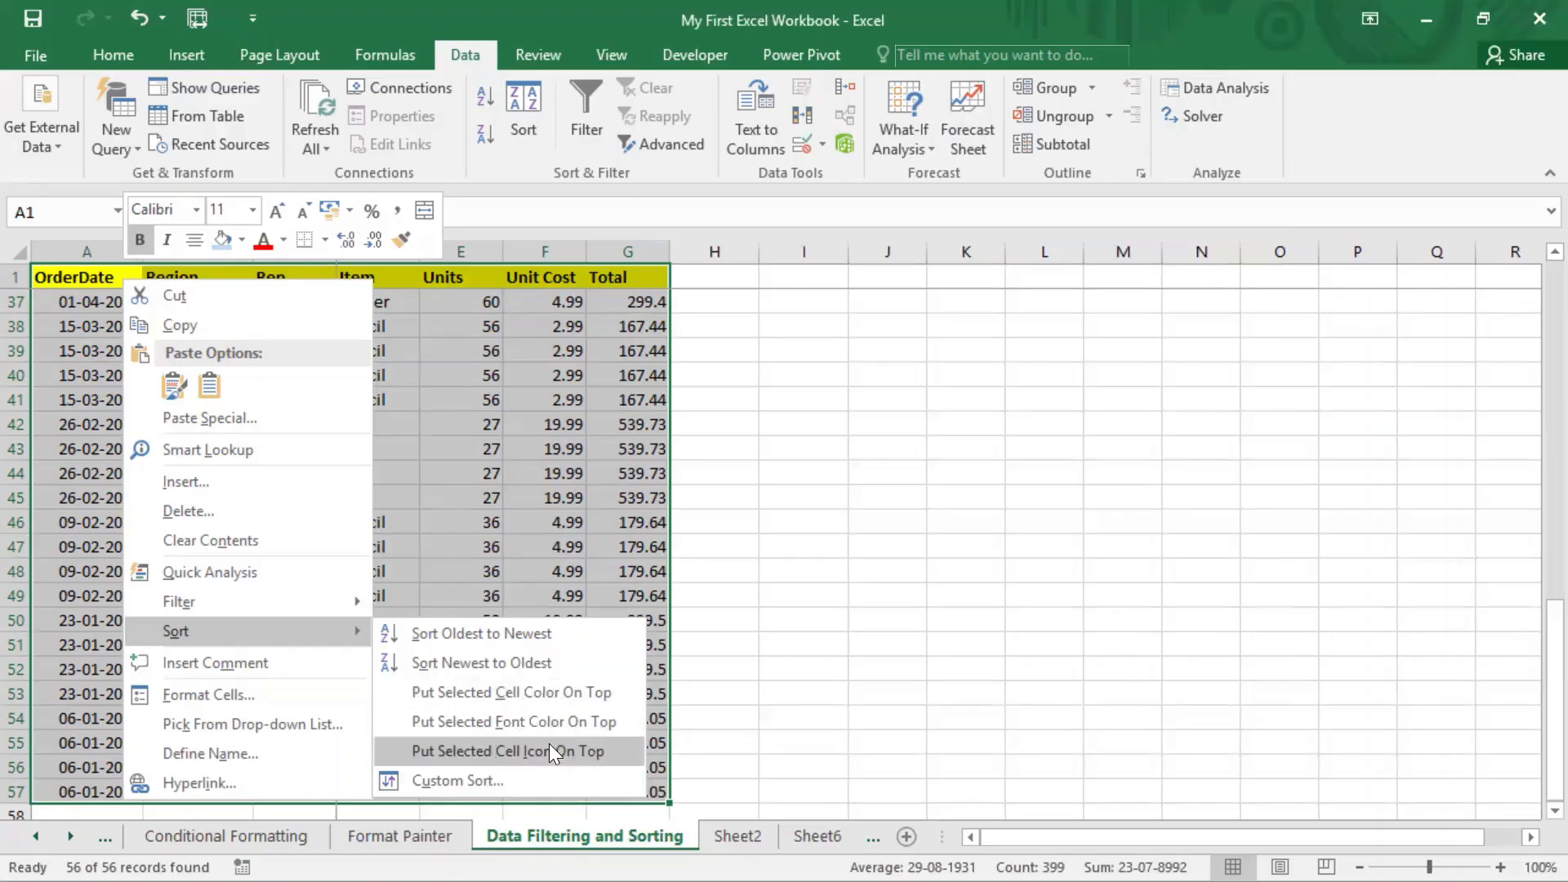
pyautogui.click(714, 704)
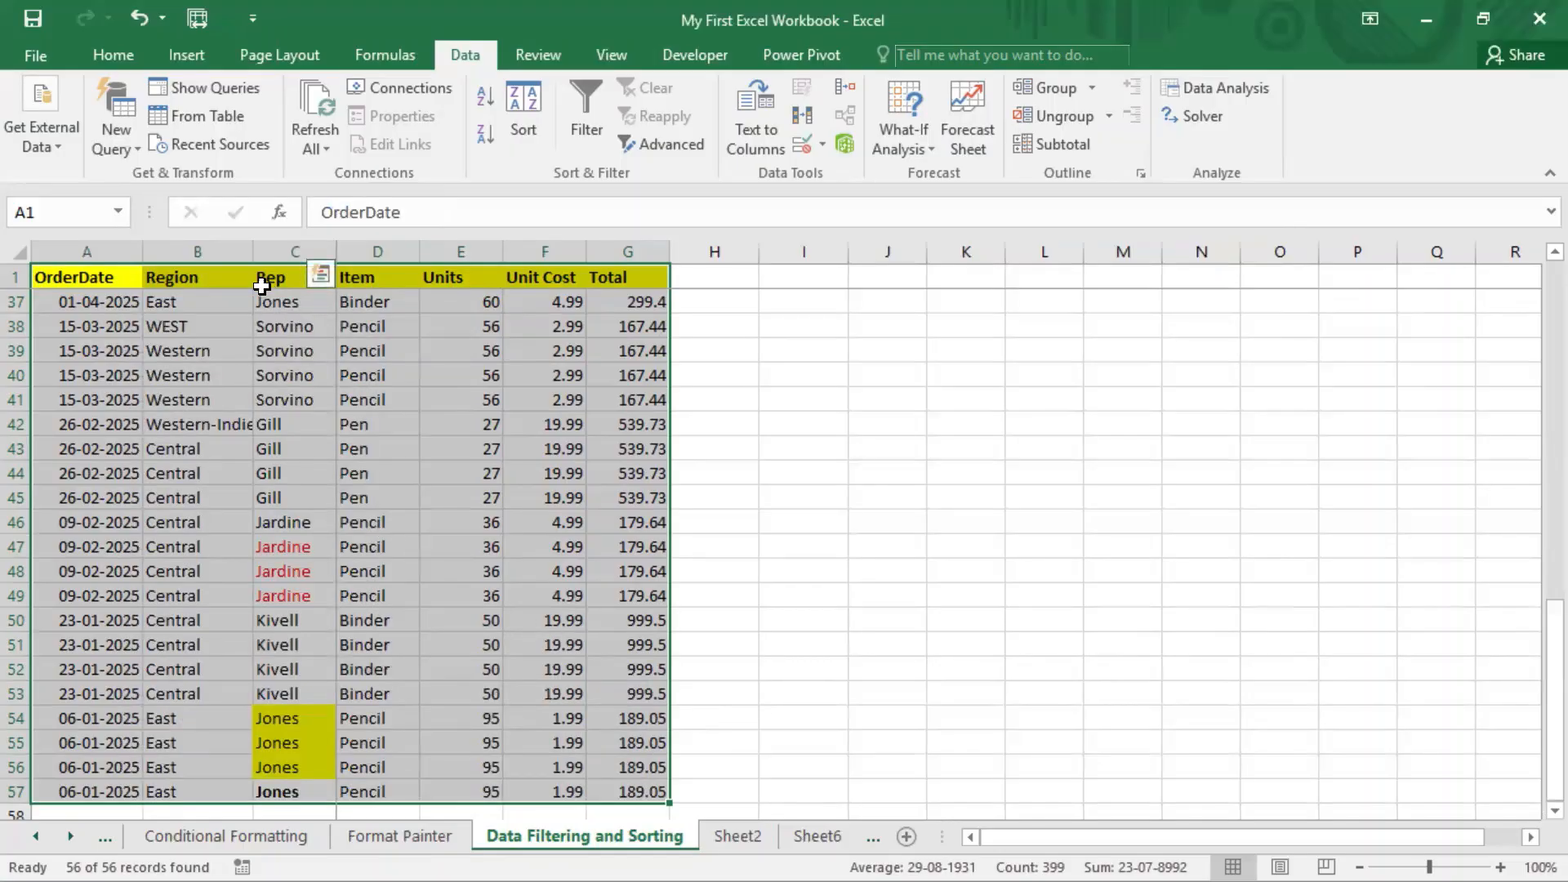
# - Turn on filtering for the order table and view the Rep column's Sort by Color choices without applying one
pyautogui.click(213, 275)
pyautogui.click(585, 103)
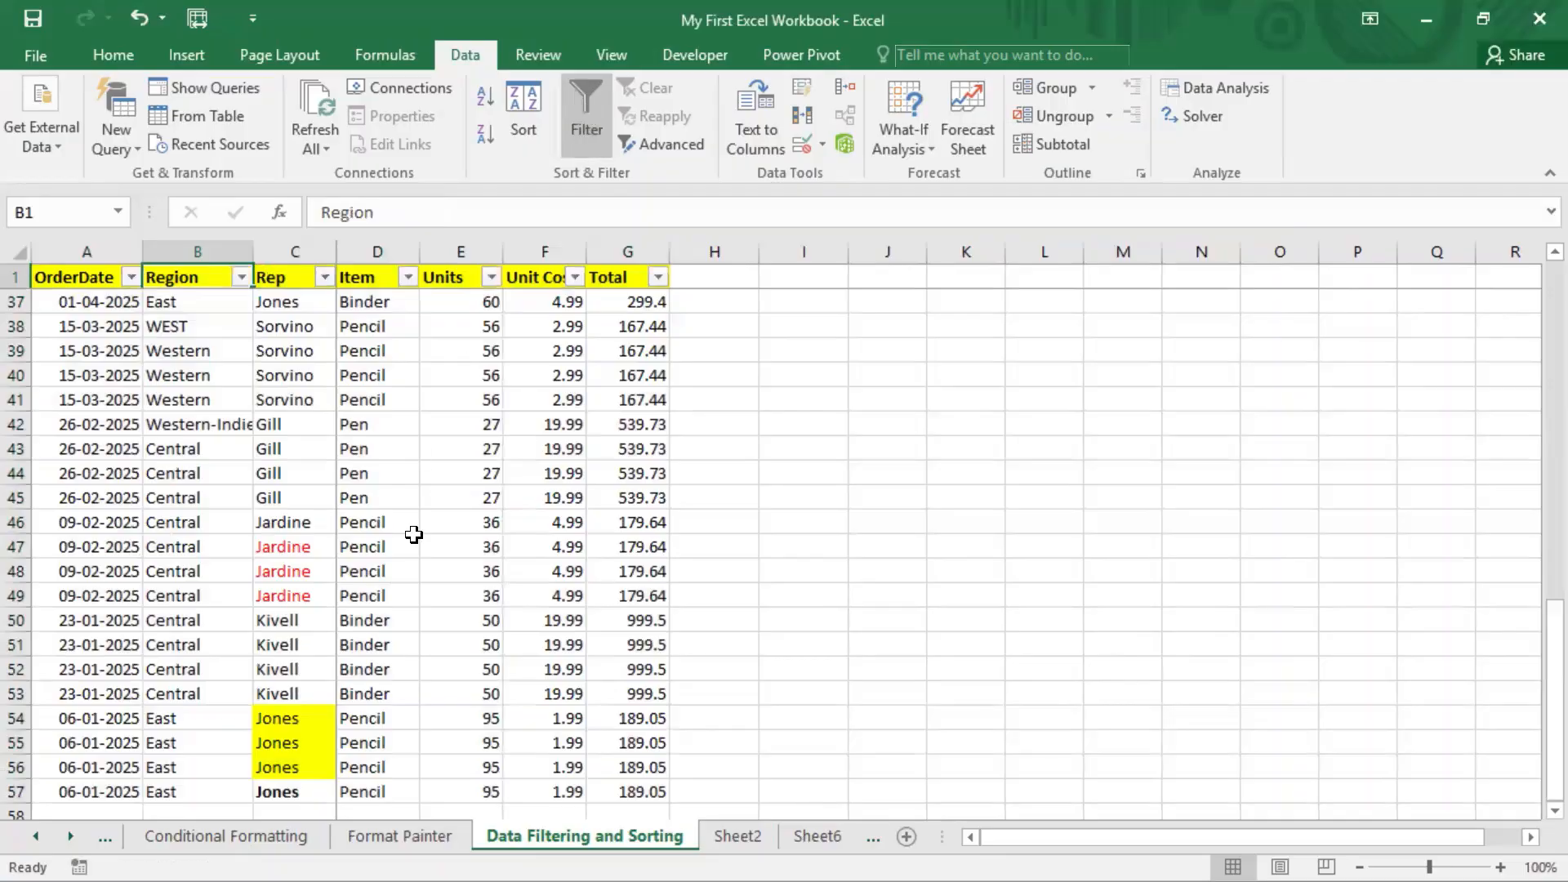
pyautogui.click(325, 277)
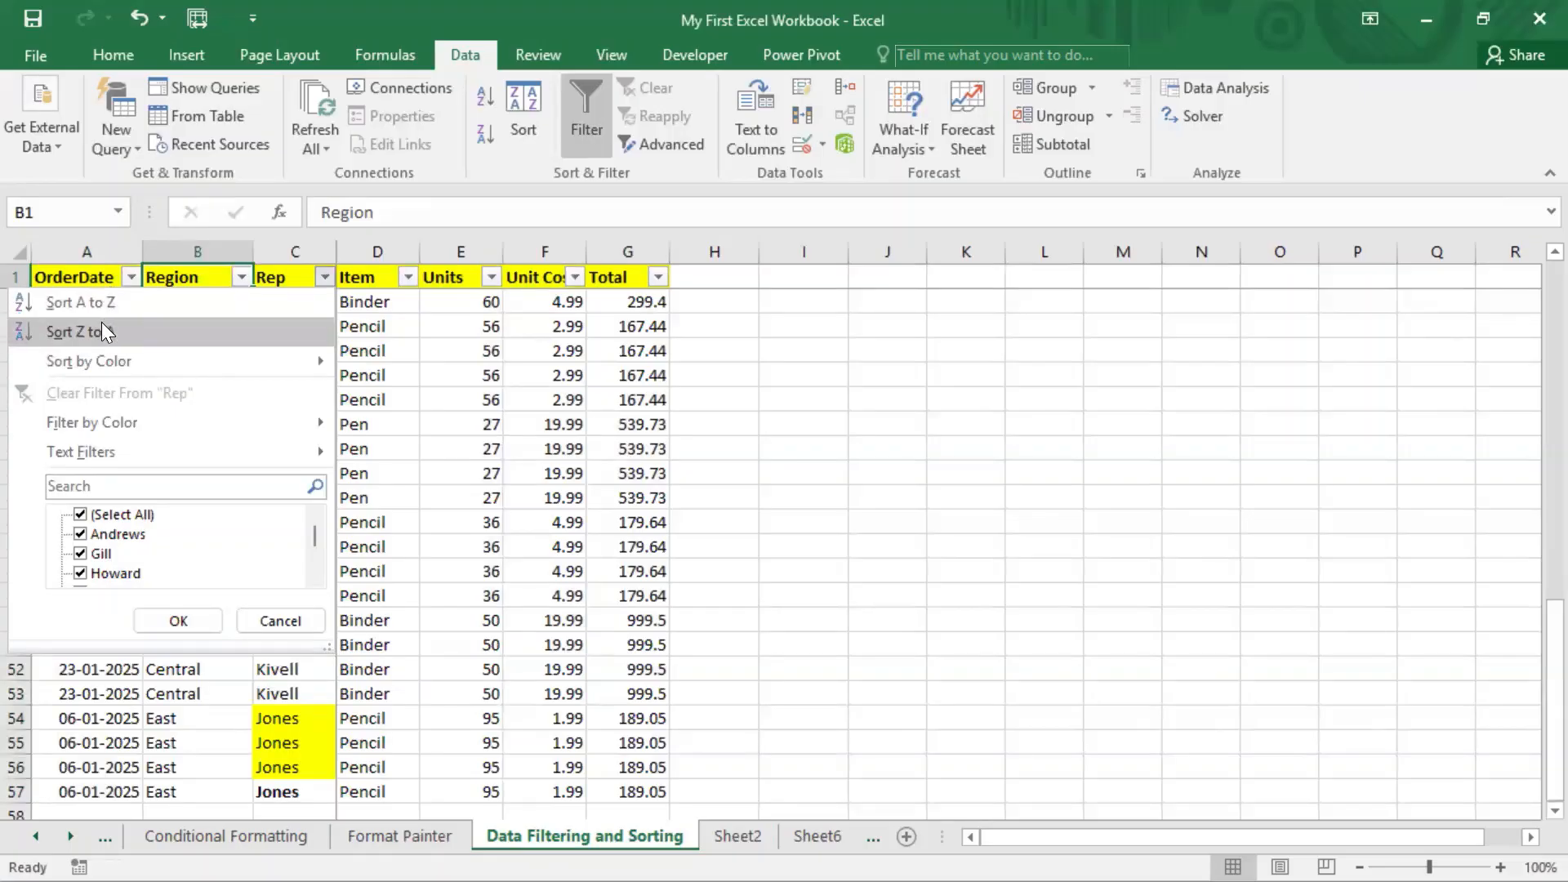
pyautogui.moveTo(139, 363)
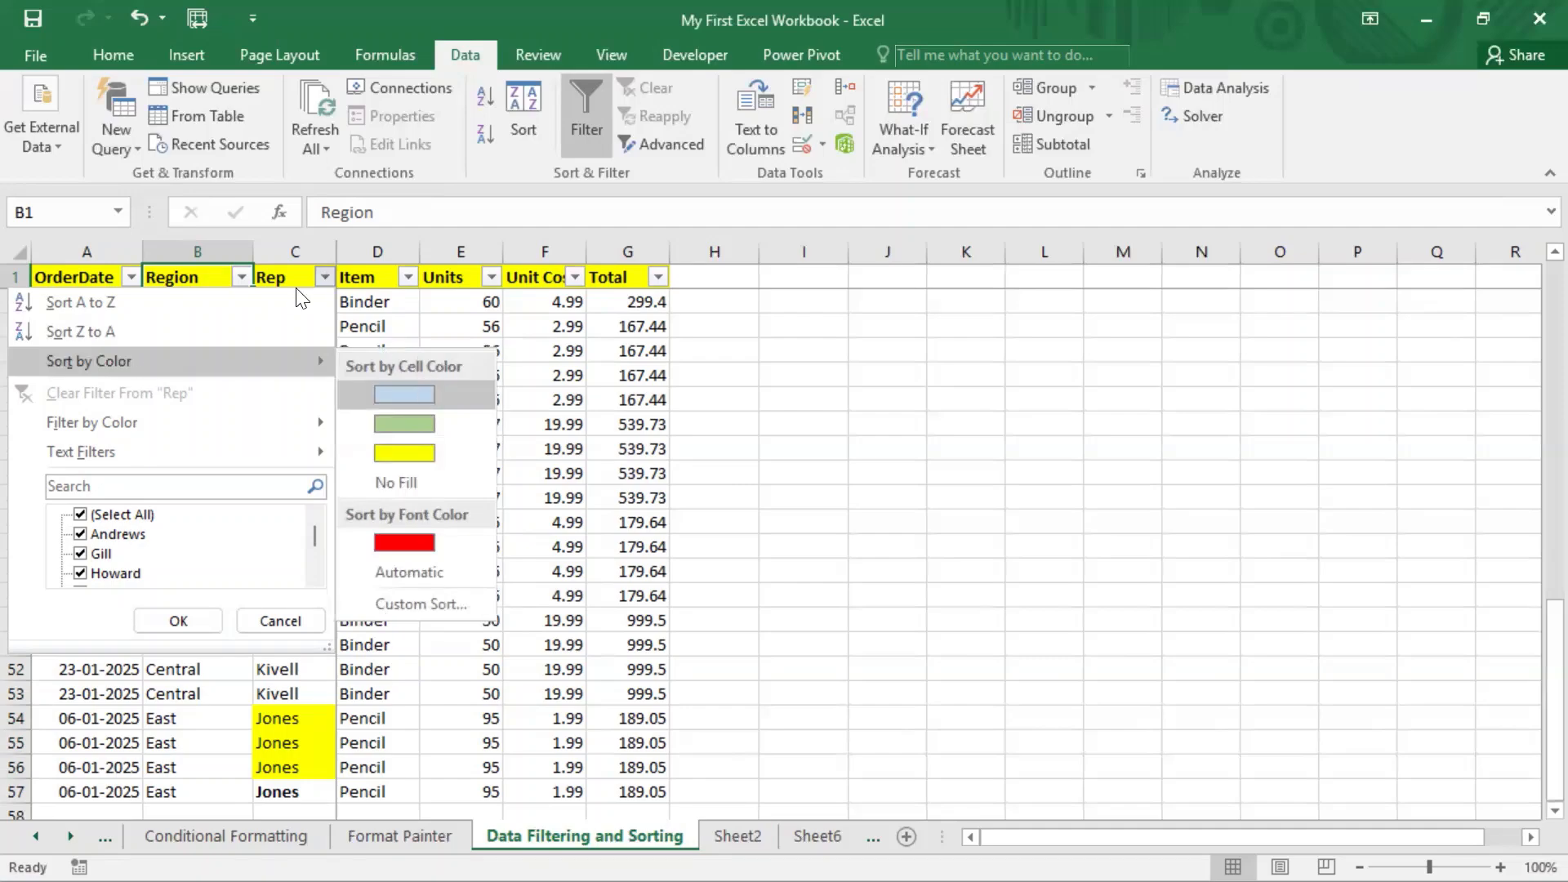
pyautogui.click(409, 315)
# - Sort the order table by the Rep column's light blue cell color and select the colored cells C2:C5
pyautogui.moveTo(280, 312); pyautogui.dragTo(308, 723)
pyautogui.scroll(10, 318, 579)
pyautogui.scroll(2, 319, 580)
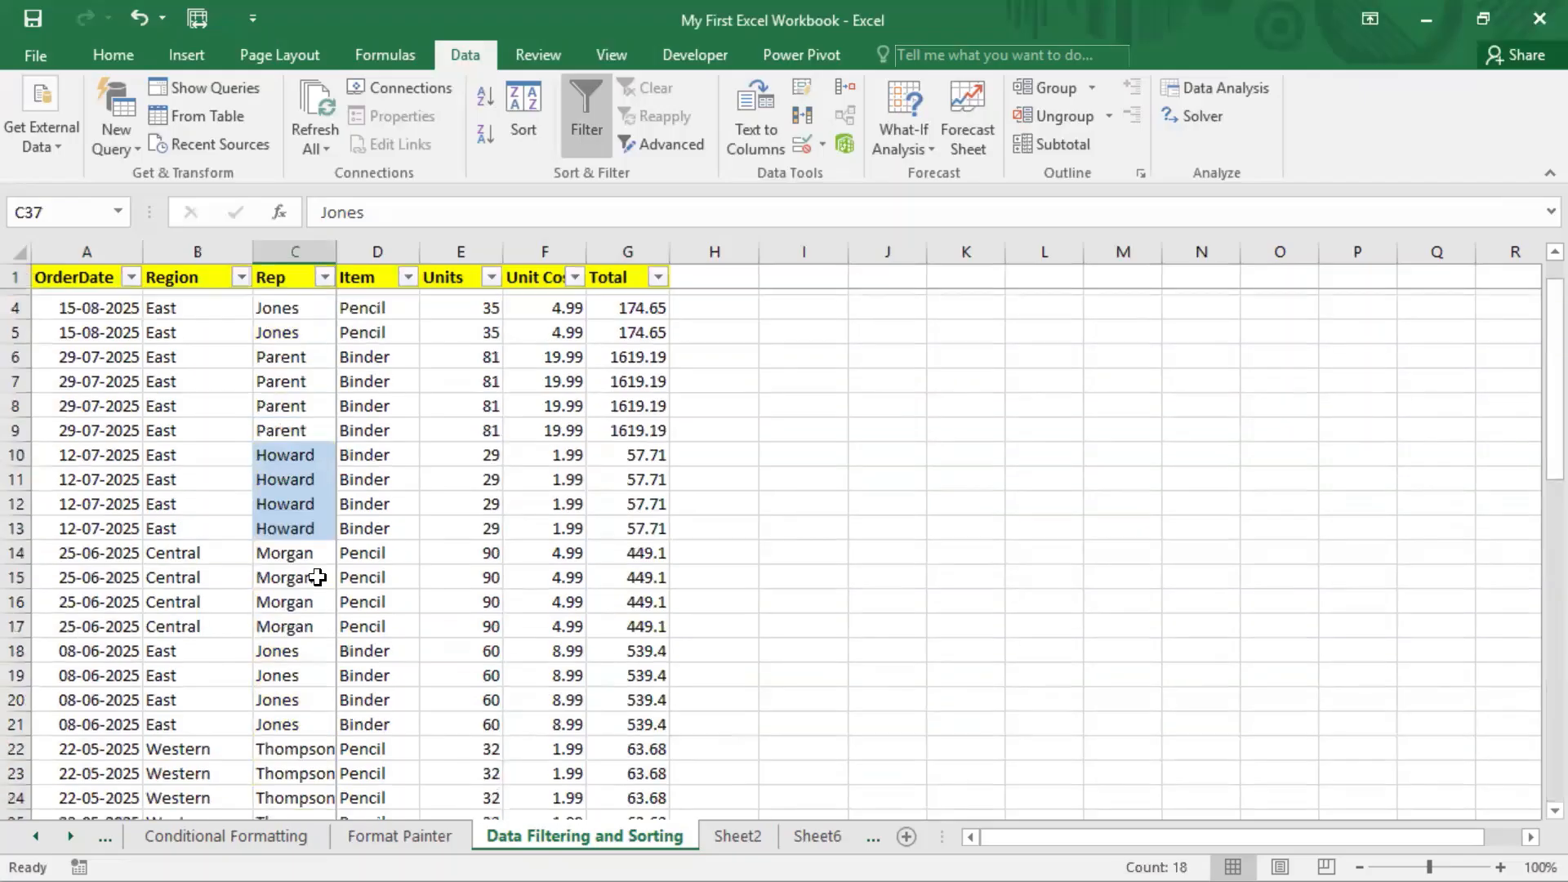
pyautogui.click(313, 504)
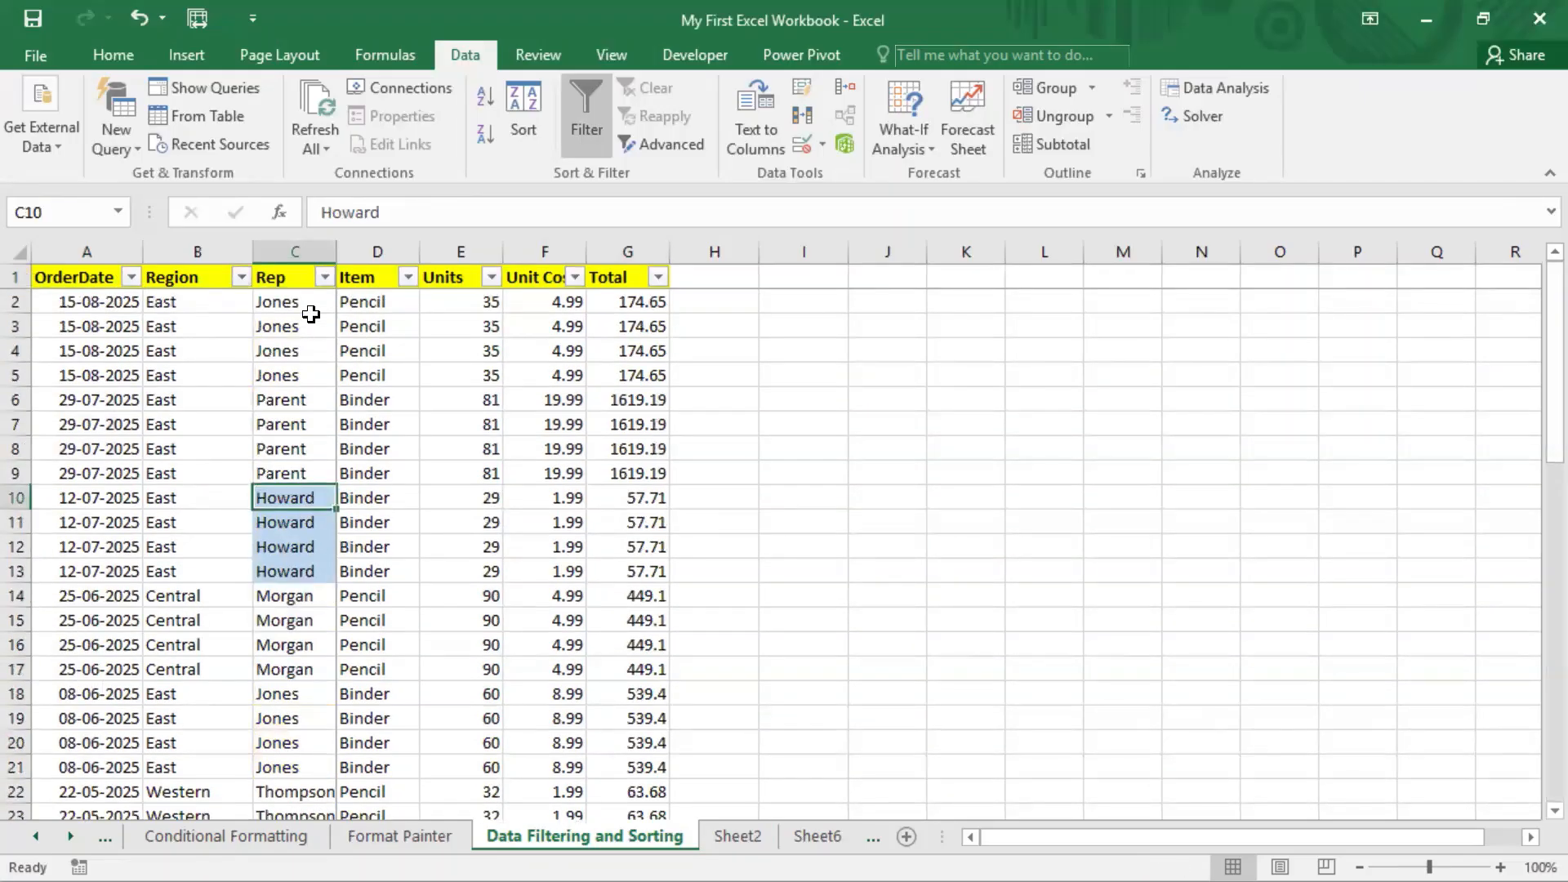
pyautogui.click(273, 372)
pyautogui.click(325, 277)
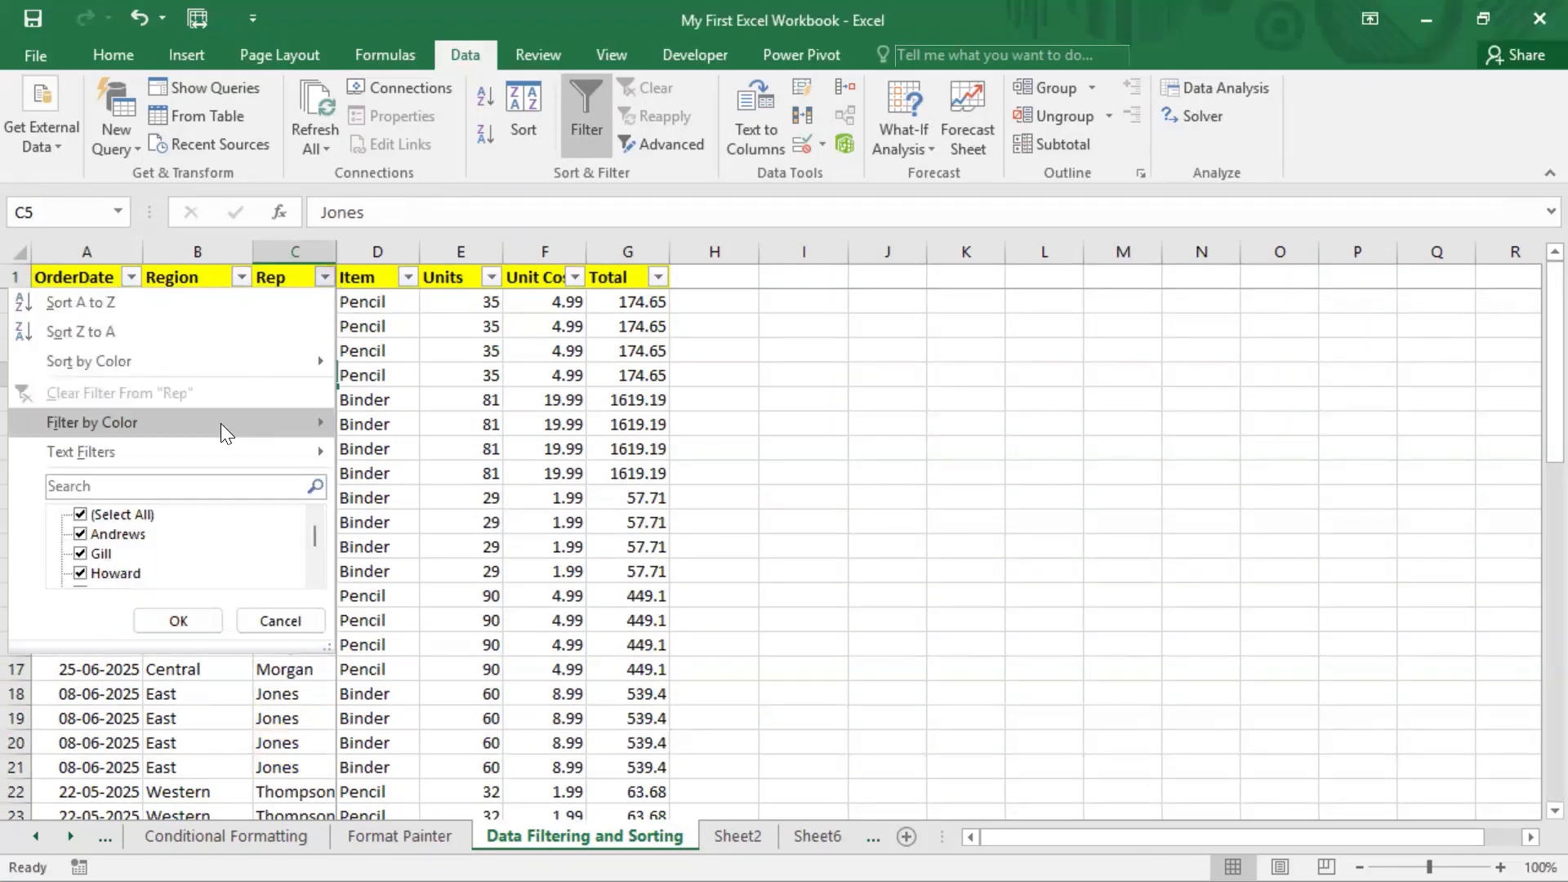
pyautogui.moveTo(209, 358)
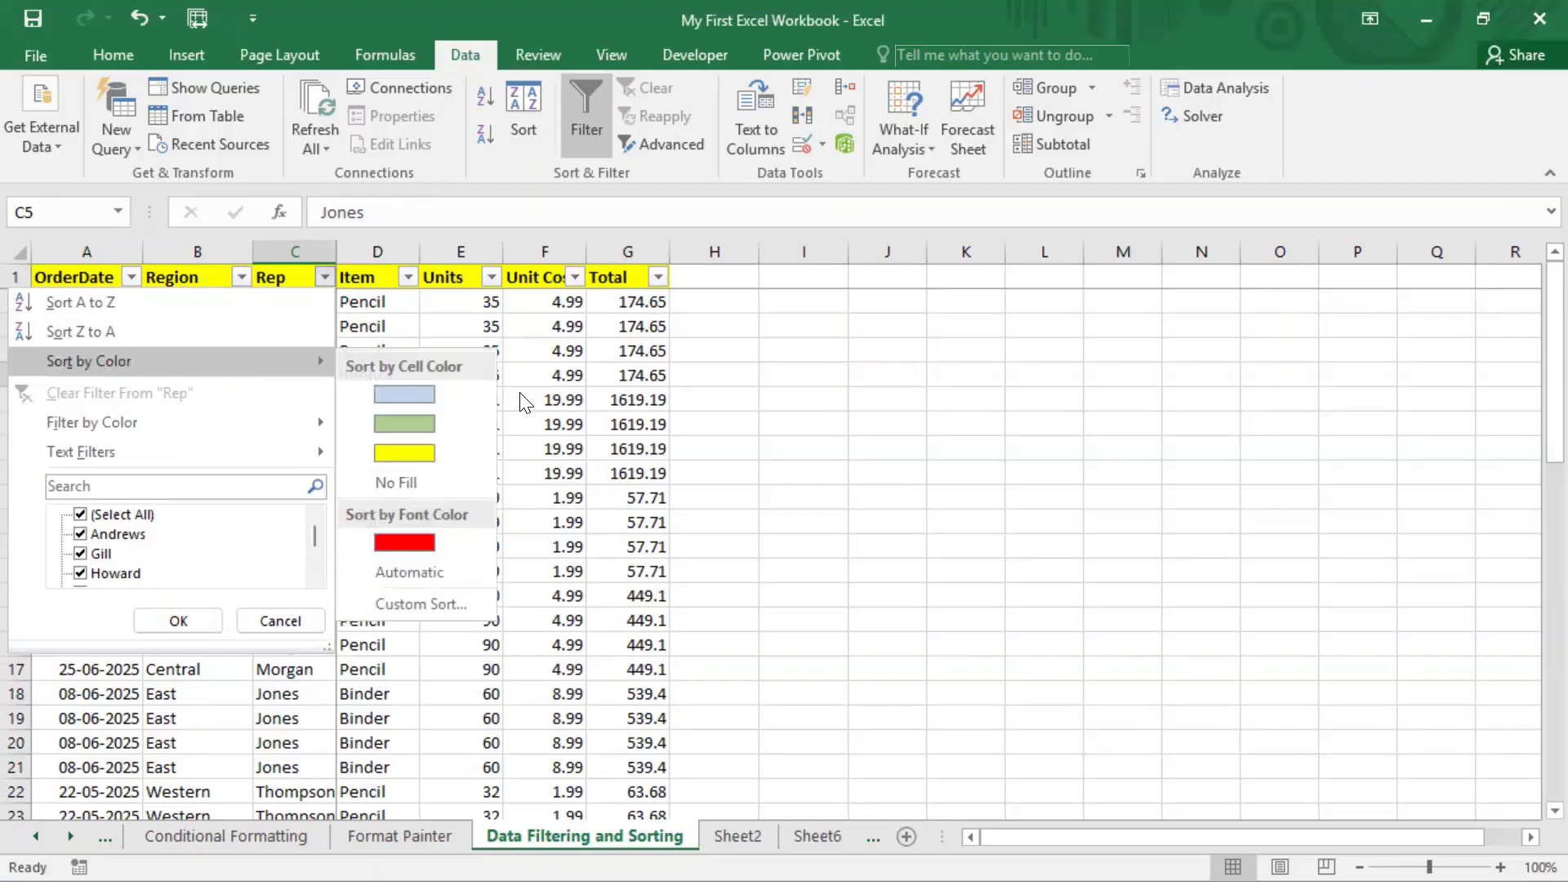
pyautogui.click(435, 392)
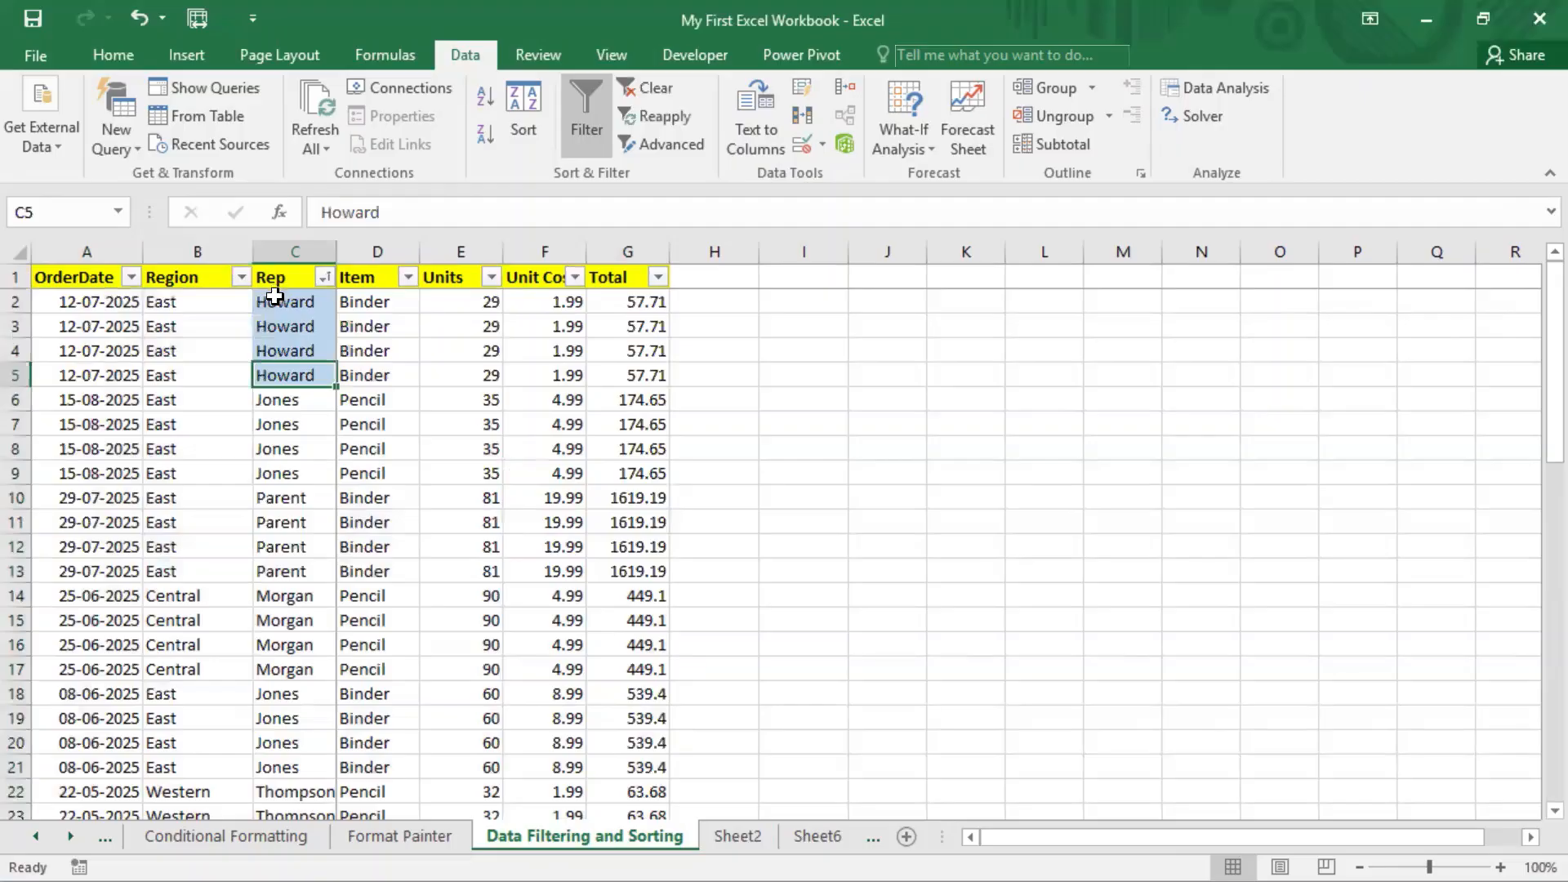
pyautogui.moveTo(277, 302); pyautogui.dragTo(294, 365)
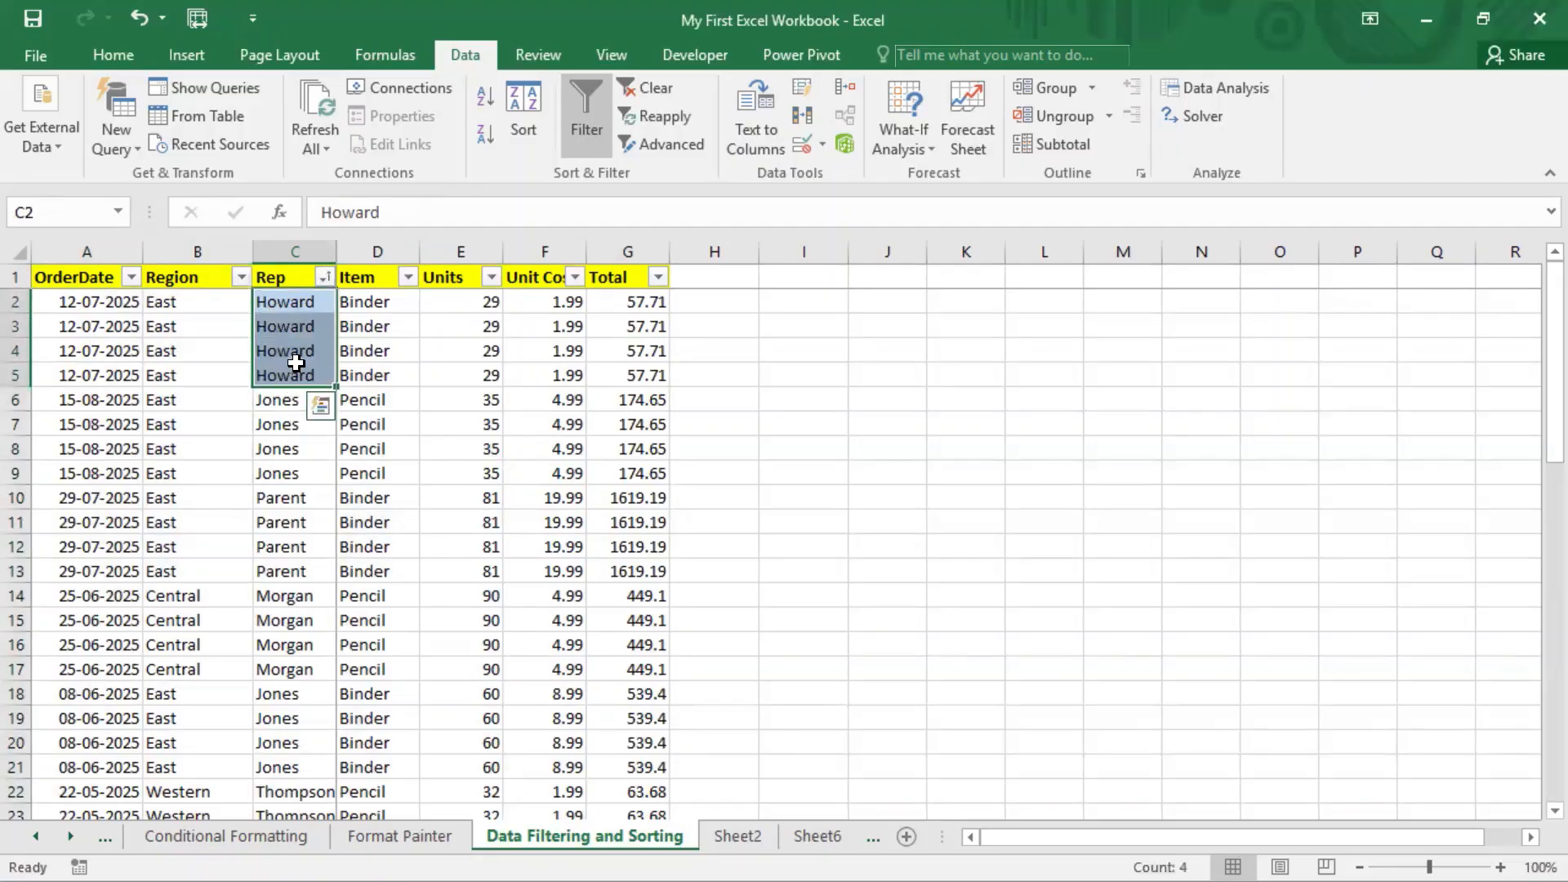
# - Sort the order table by the Rep column's red font color and select the red entries C2:C4
pyautogui.click(325, 276)
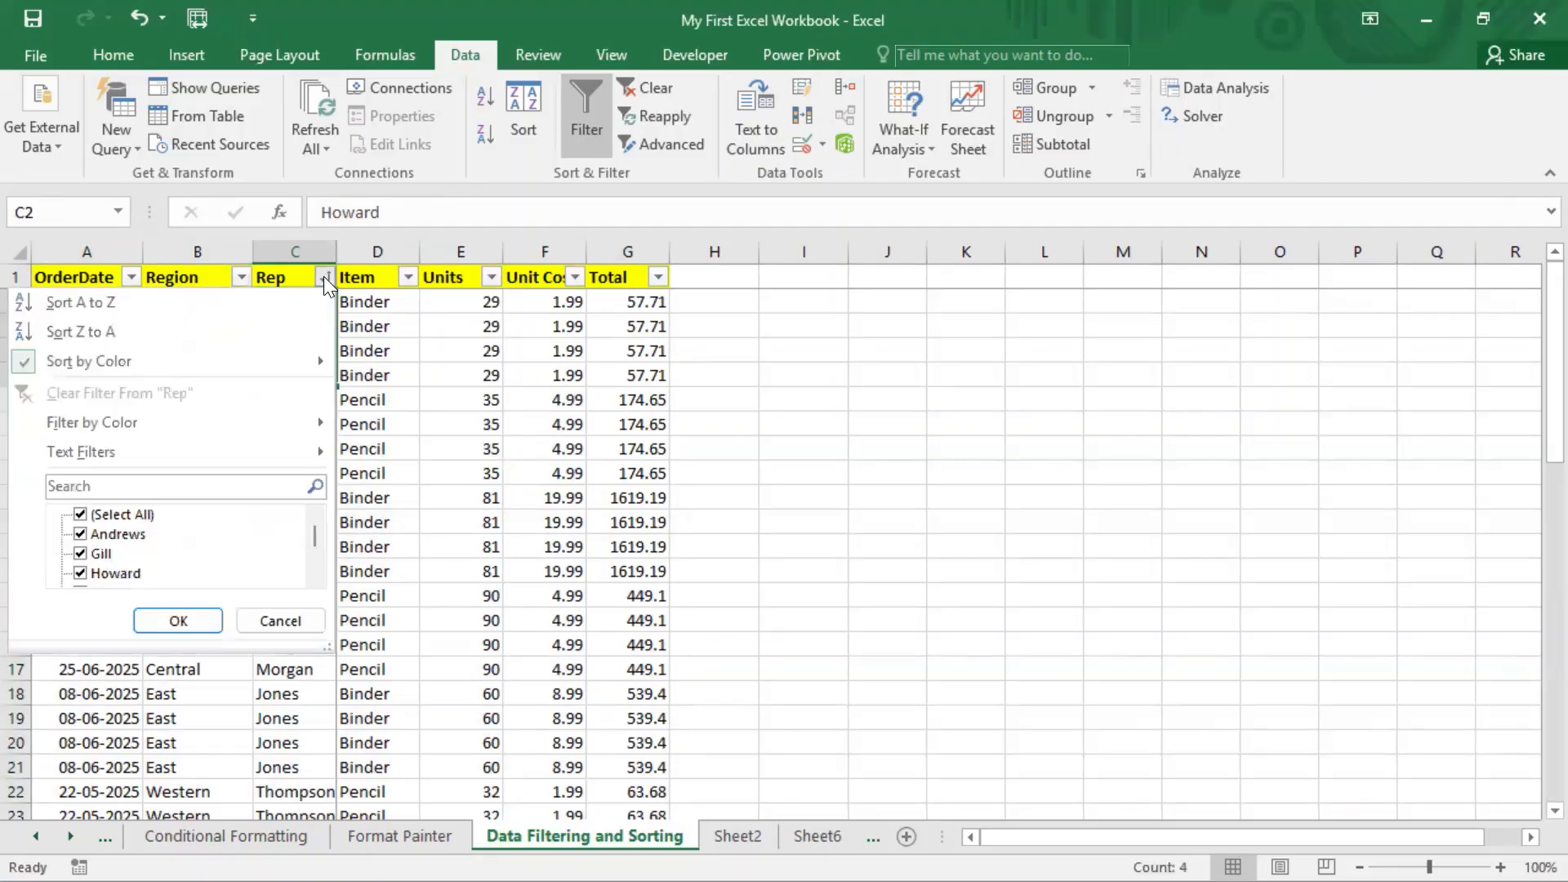
pyautogui.moveTo(255, 360)
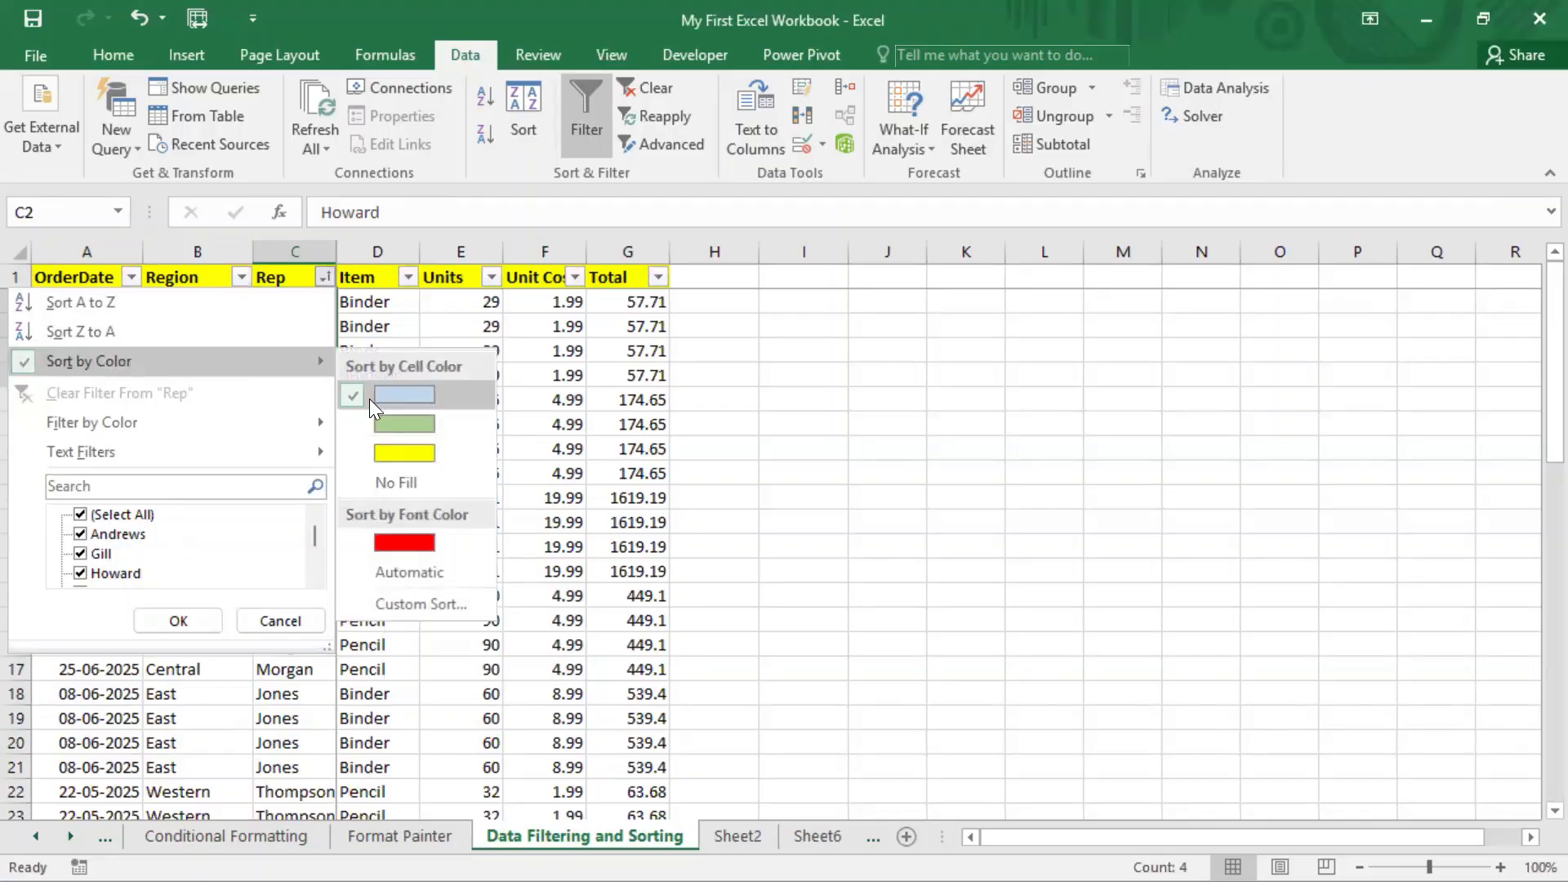
pyautogui.click(411, 544)
pyautogui.click(350, 472)
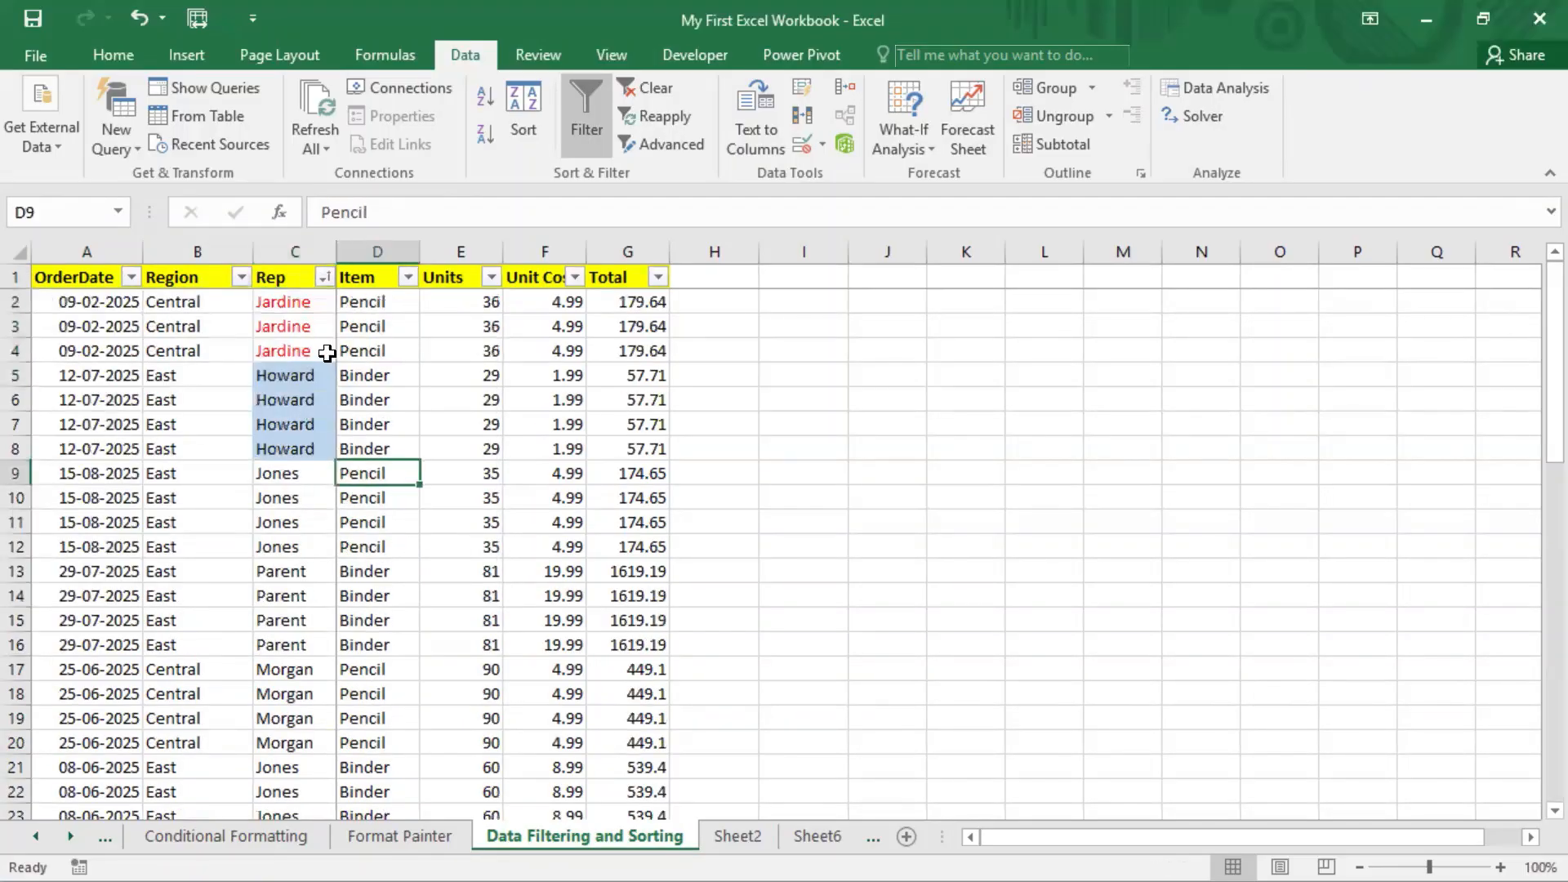
pyautogui.moveTo(308, 304); pyautogui.dragTo(315, 356)
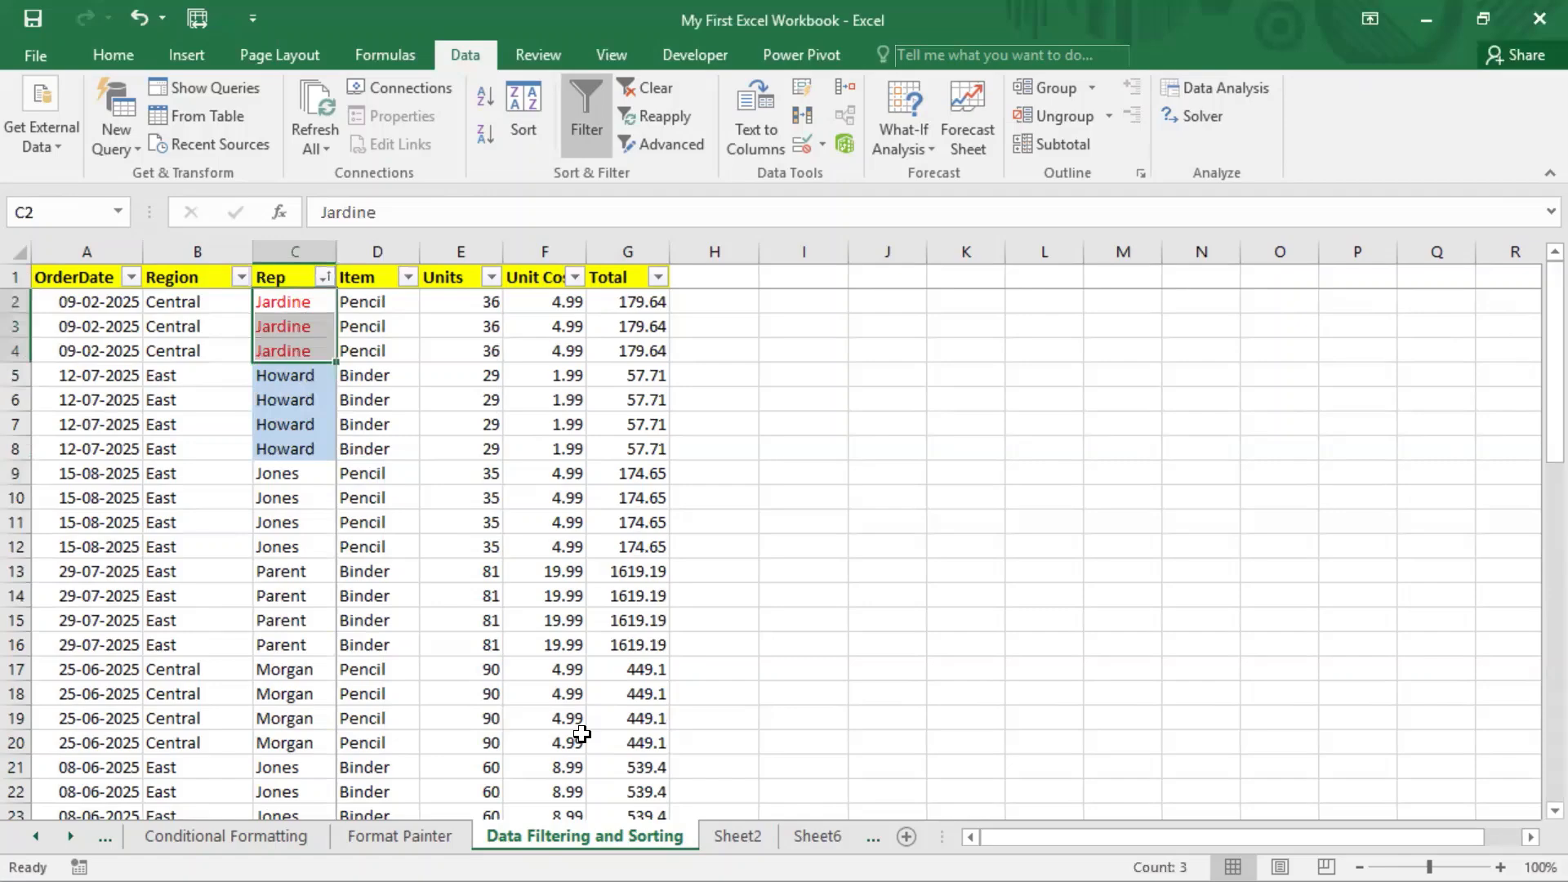
# - View the custom sort settings from the Rep column's color sorting options and close them without changes
pyautogui.click(325, 277)
pyautogui.moveTo(266, 357)
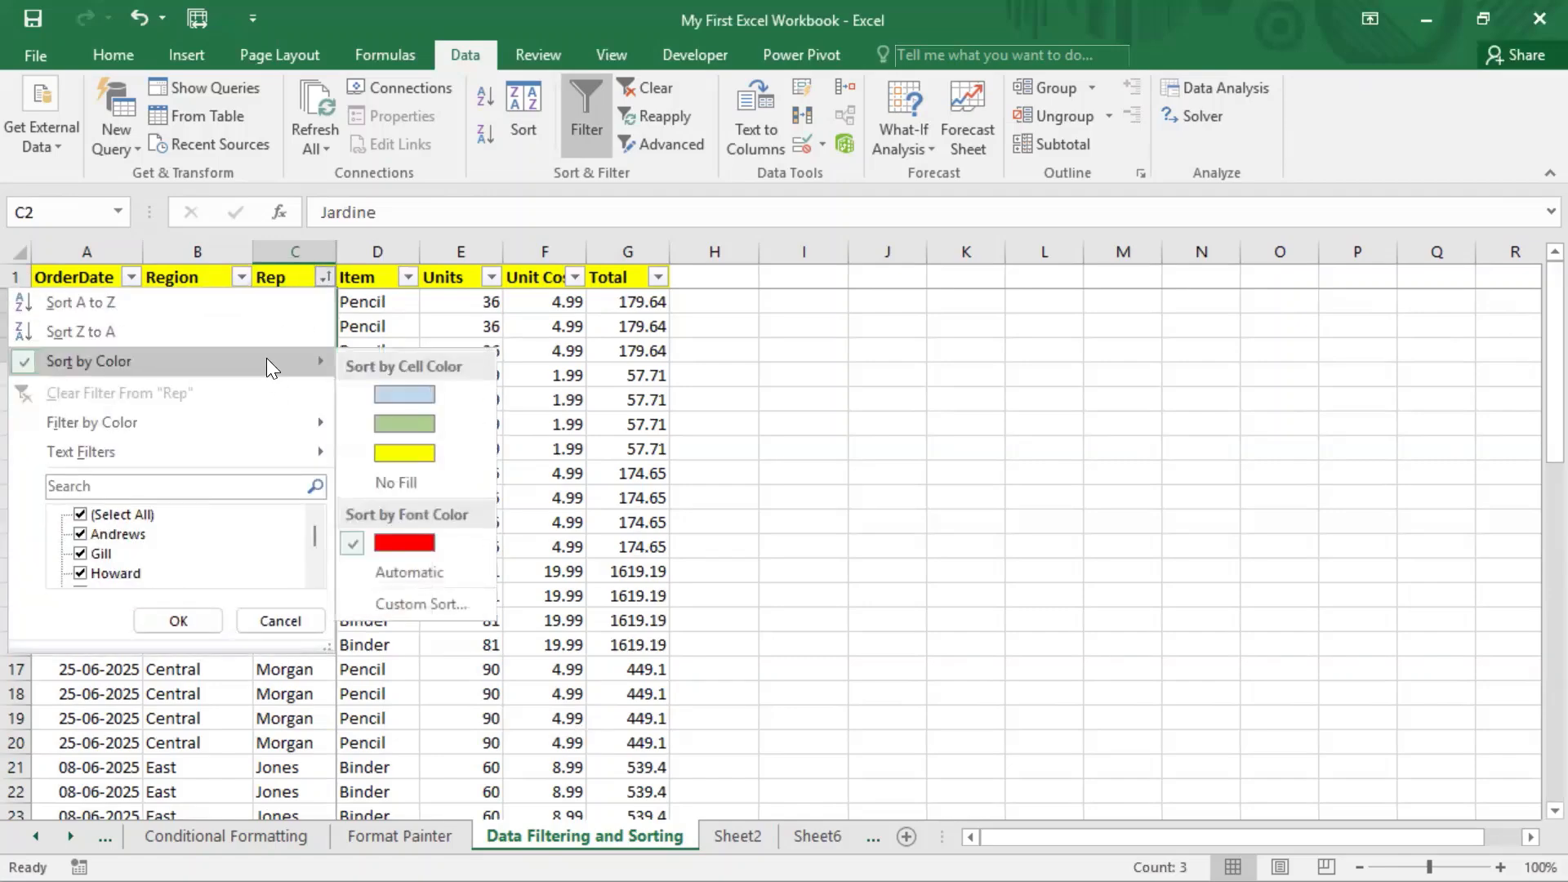
pyautogui.click(430, 597)
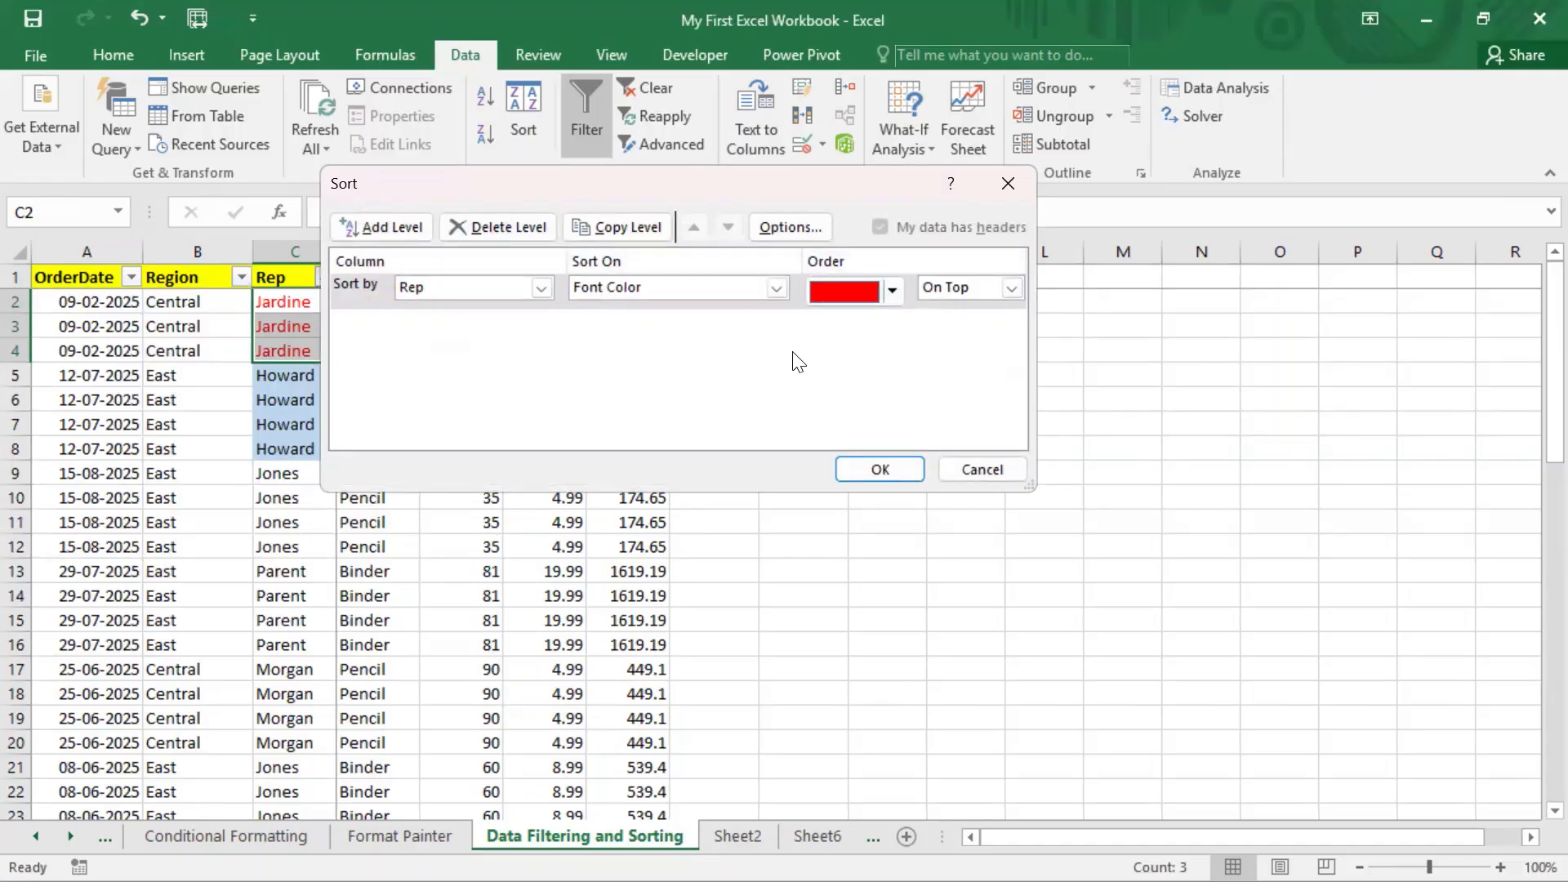
pyautogui.click(1004, 183)
pyautogui.click(377, 522)
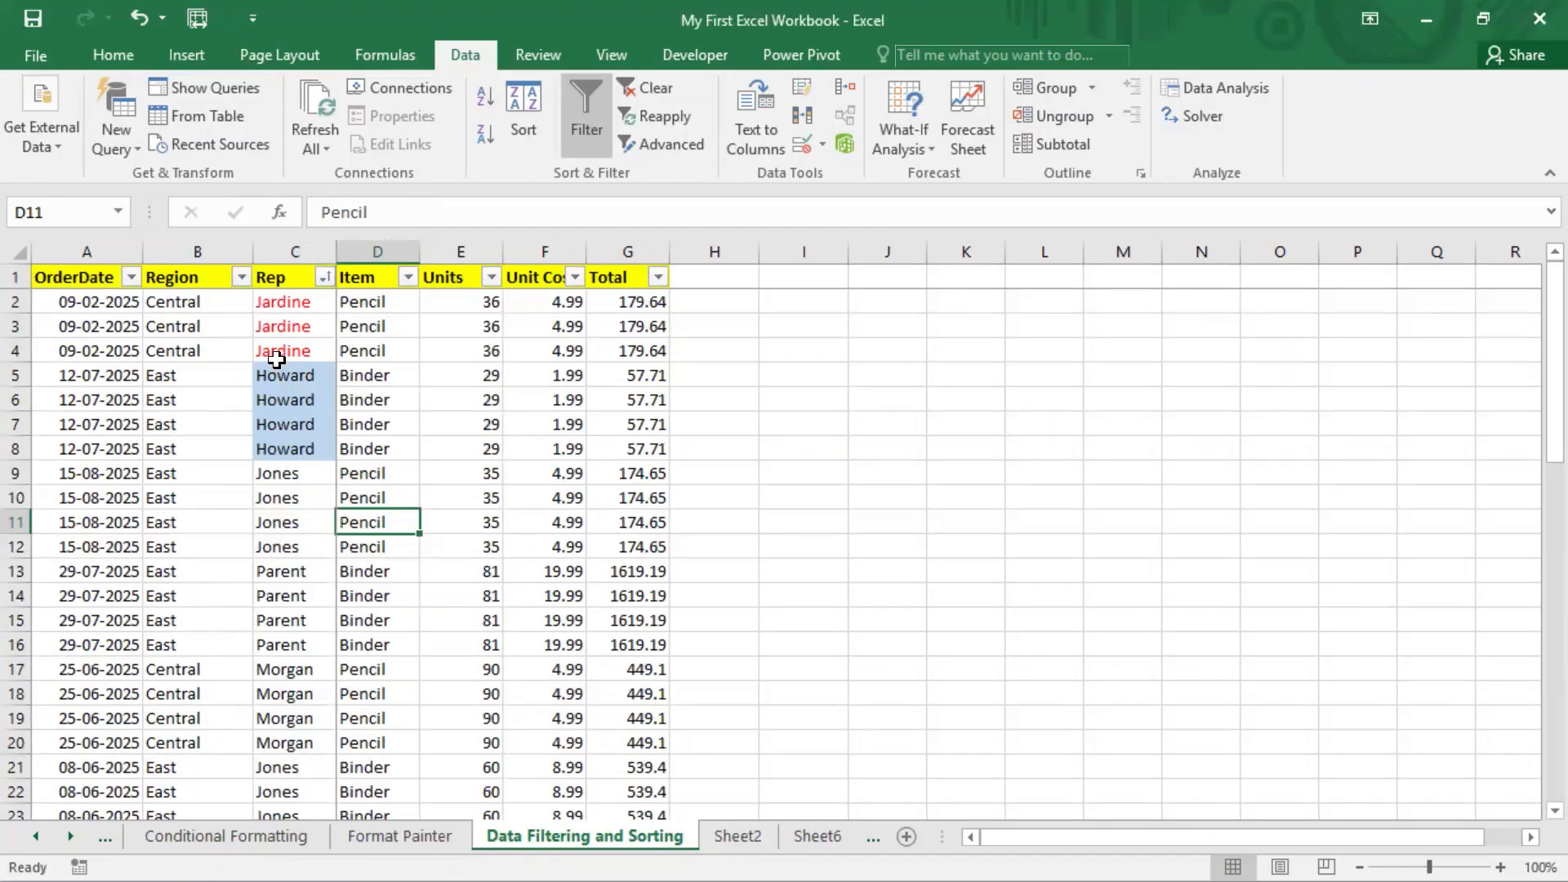
# - Review the Rep column's filter options and the Item header's contextual Sort options without applying any
pyautogui.click(324, 278)
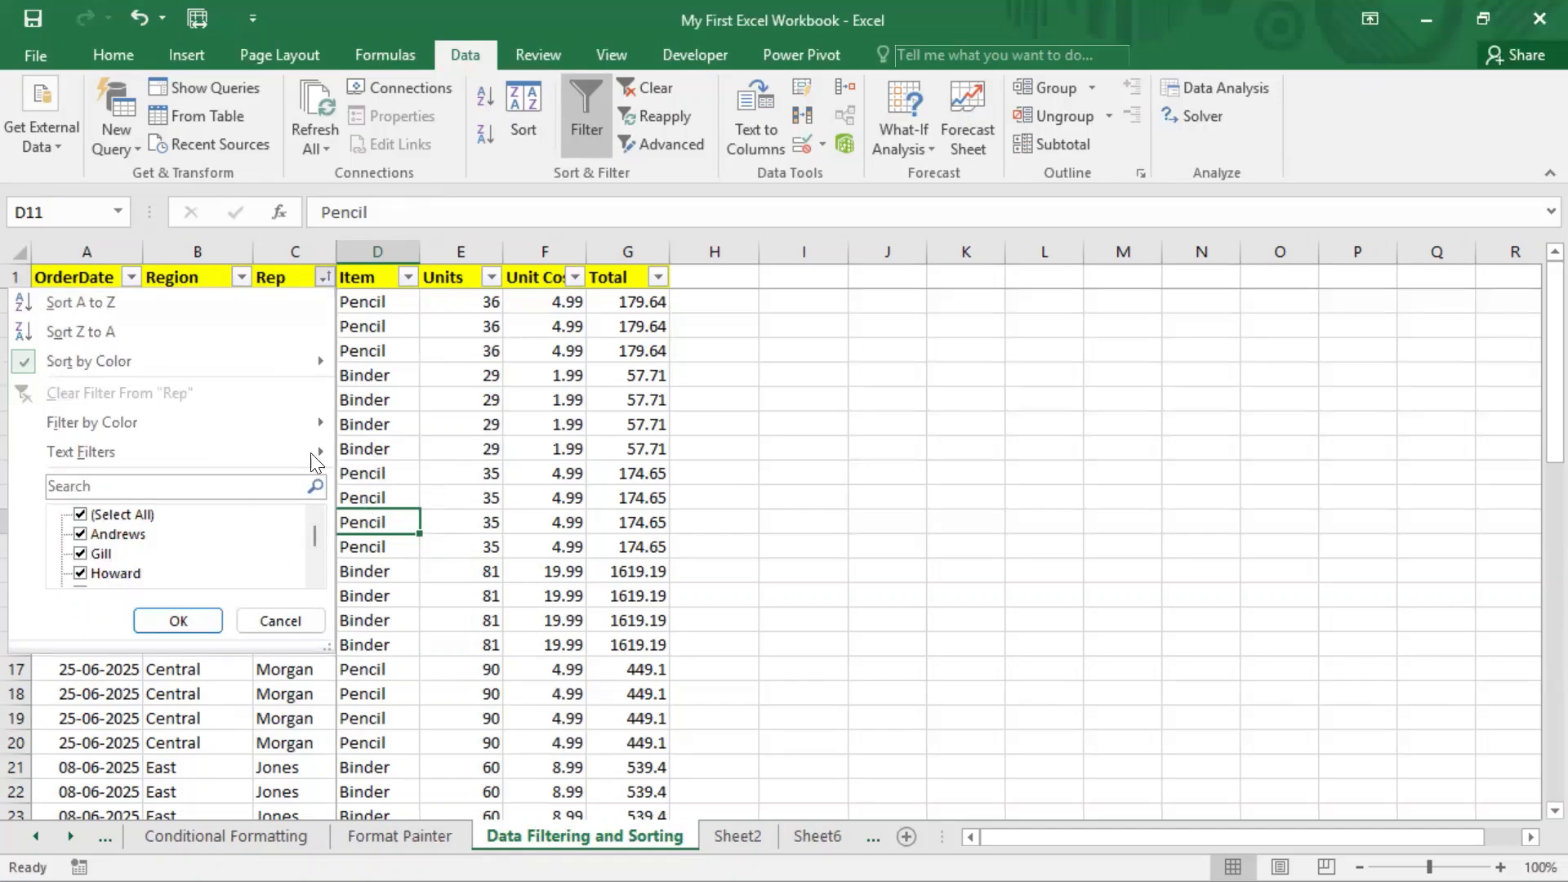
pyautogui.click(428, 369)
pyautogui.rightClick(428, 370)
pyautogui.rightClick(364, 269)
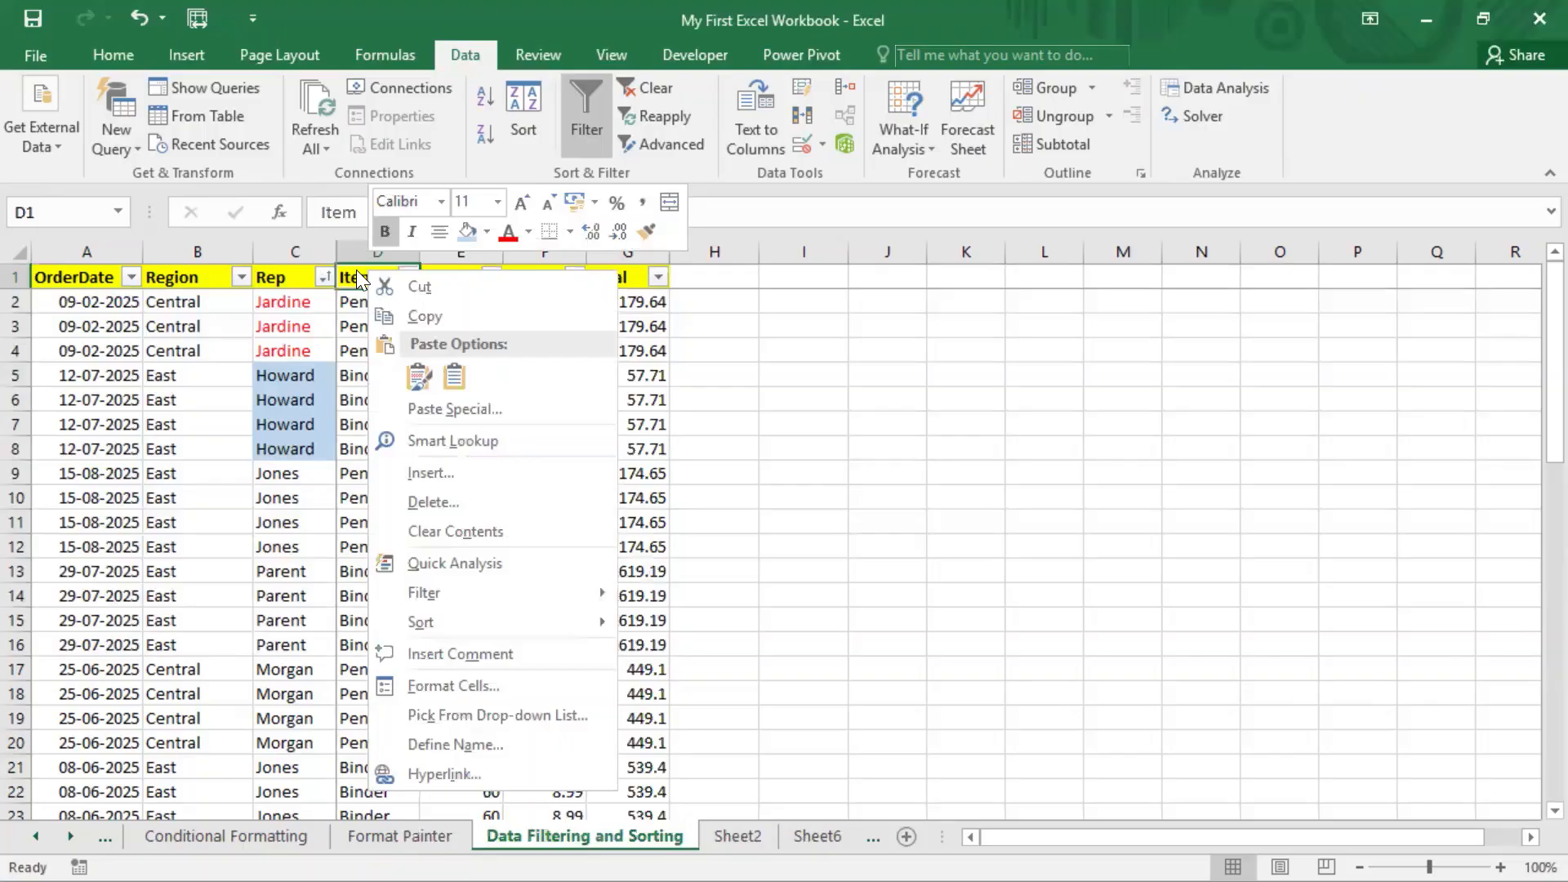
pyautogui.moveTo(541, 624)
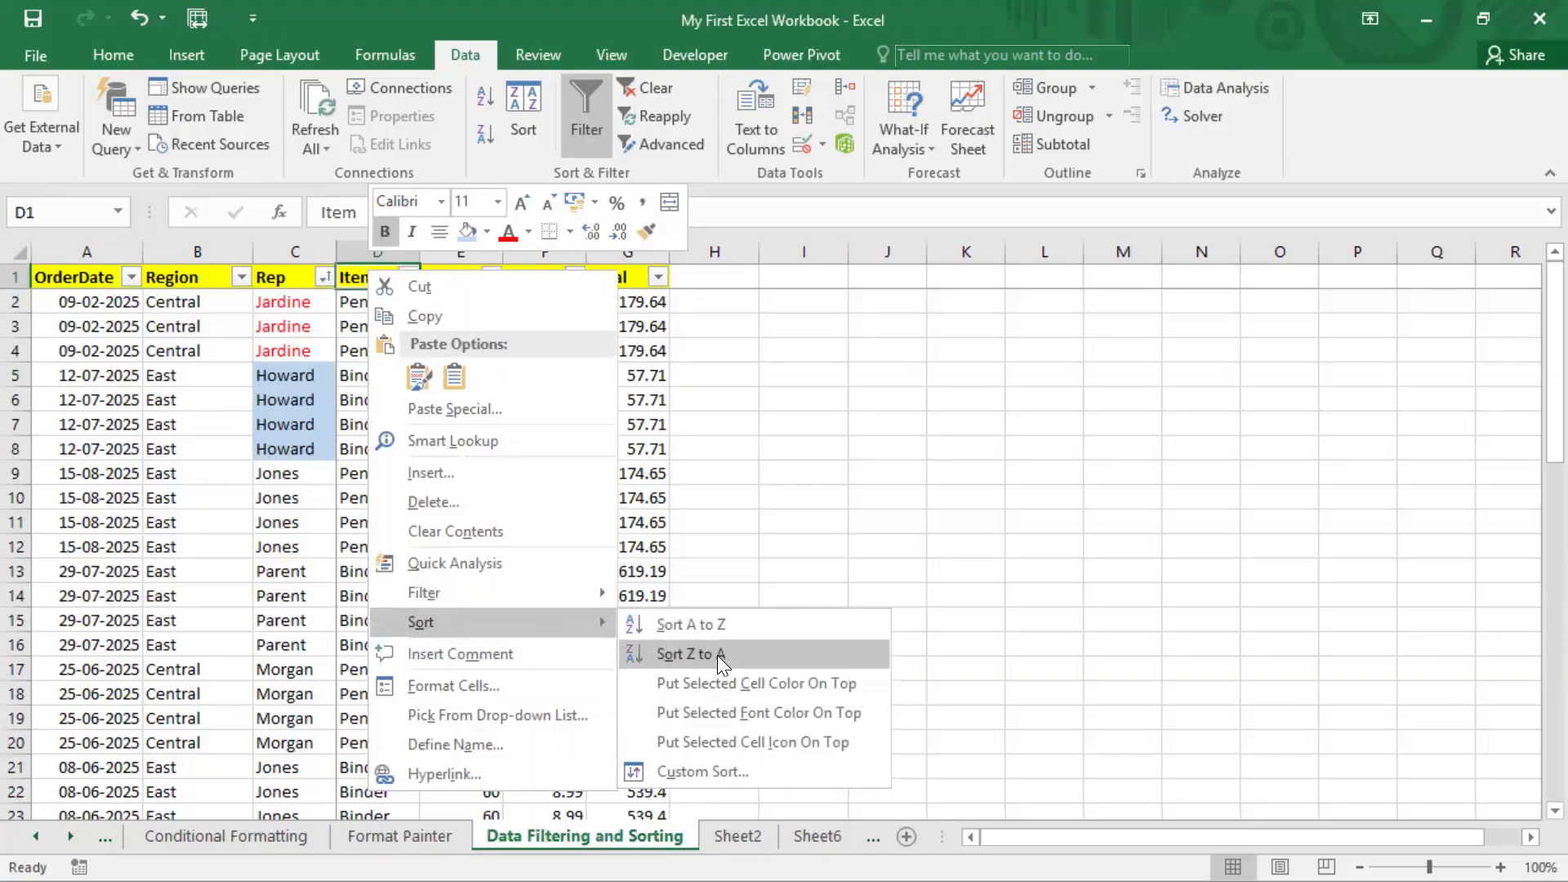
pyautogui.click(710, 580)
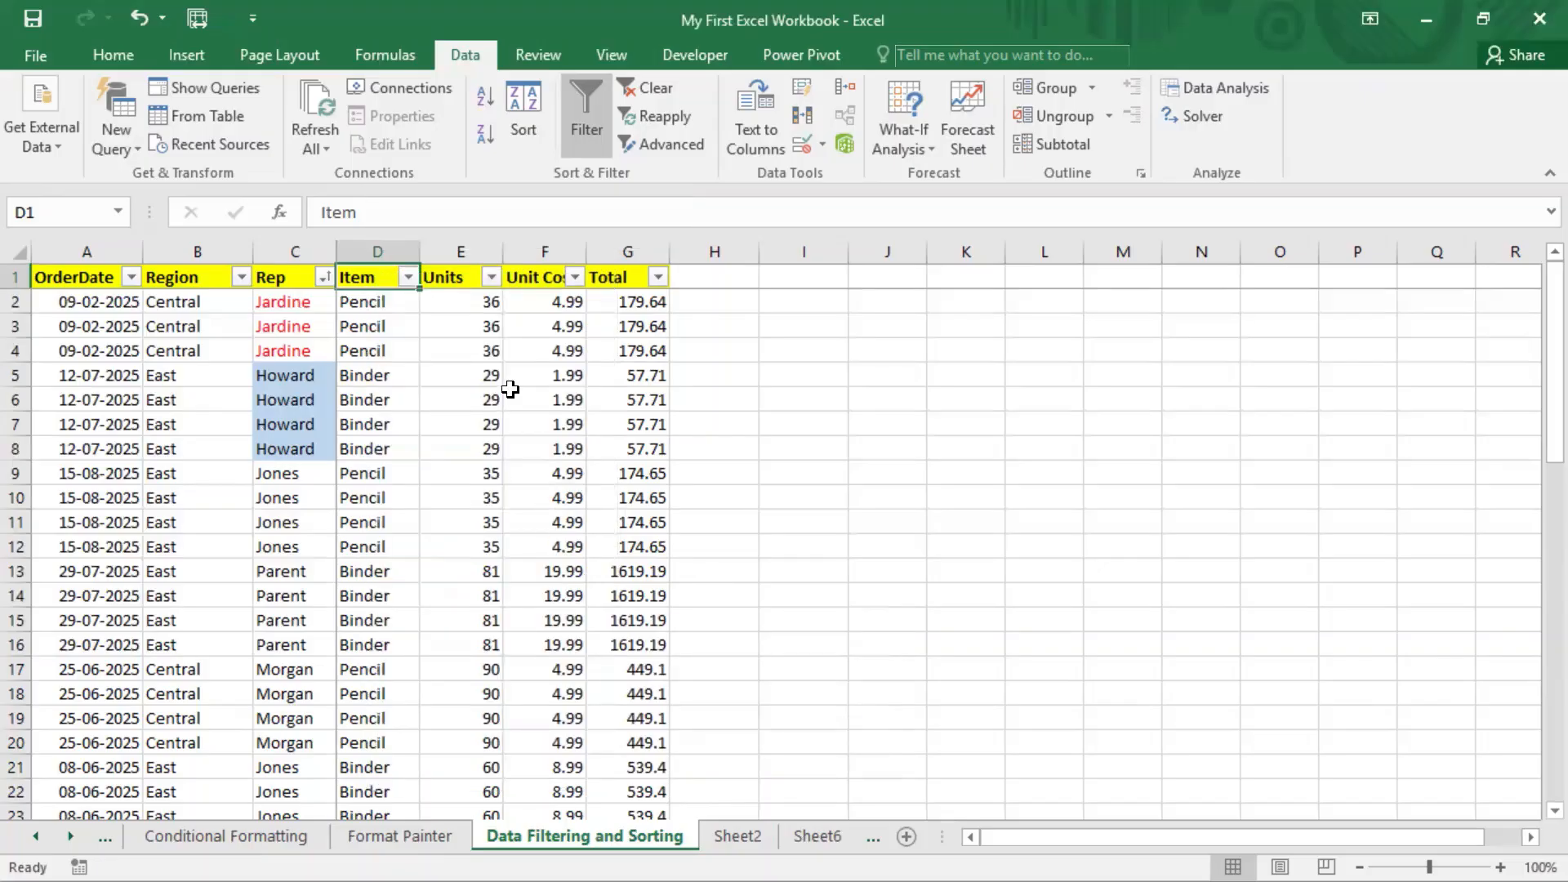
pyautogui.click(481, 497)
# - Select the whole order table from A1 to G57 and sort it by OrderDate from oldest to newest
pyautogui.click(98, 284)
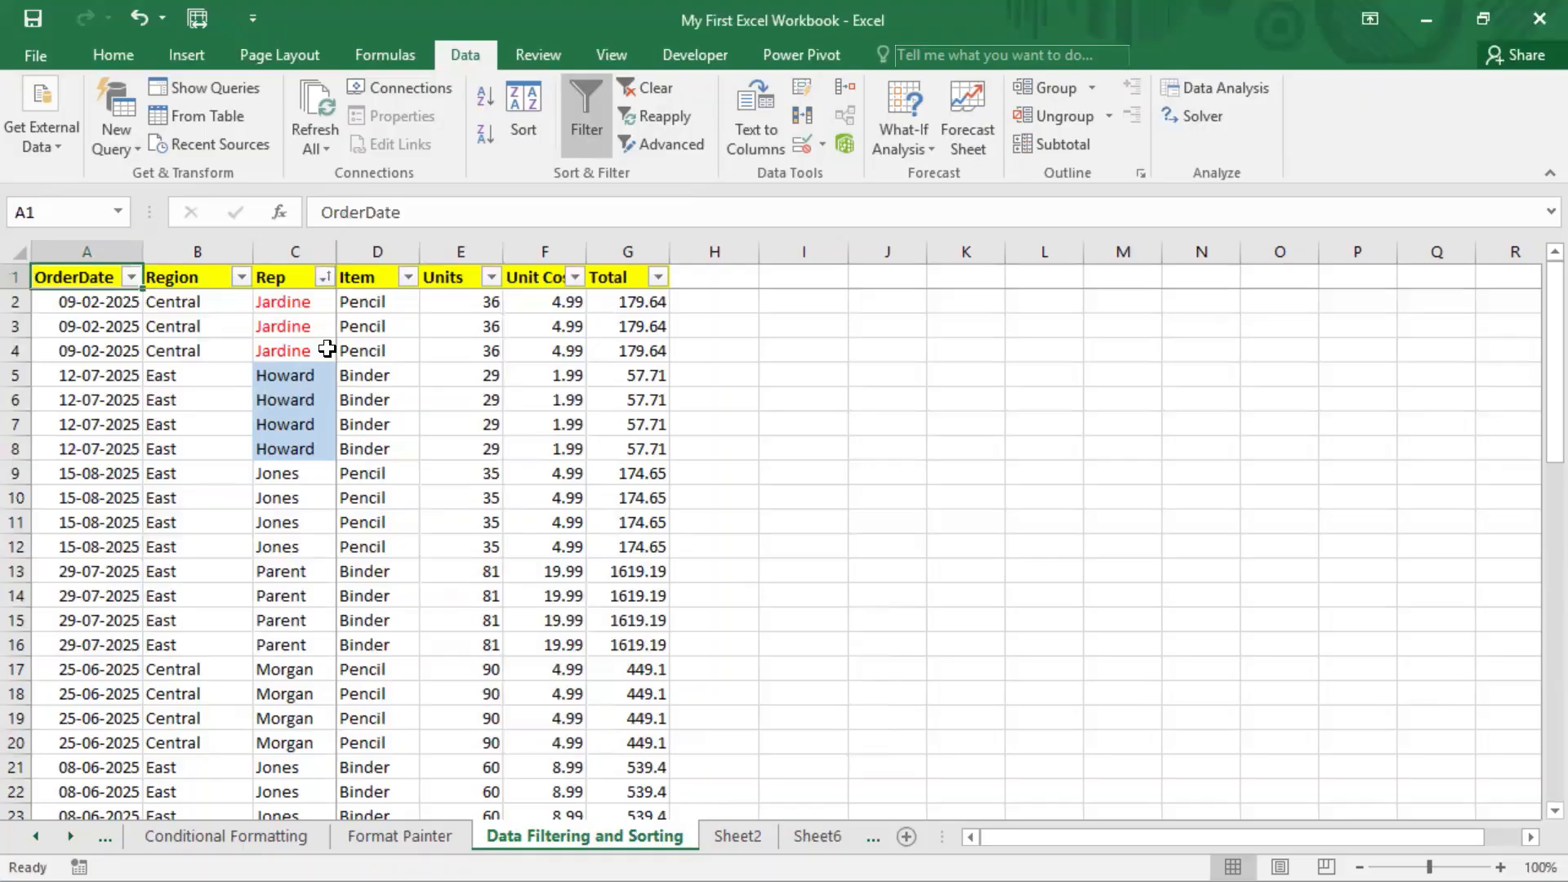
pyautogui.hotkey('ctrl', 'shift', 'Right')
pyautogui.hotkey('ctrl', 'shift', 'Down')
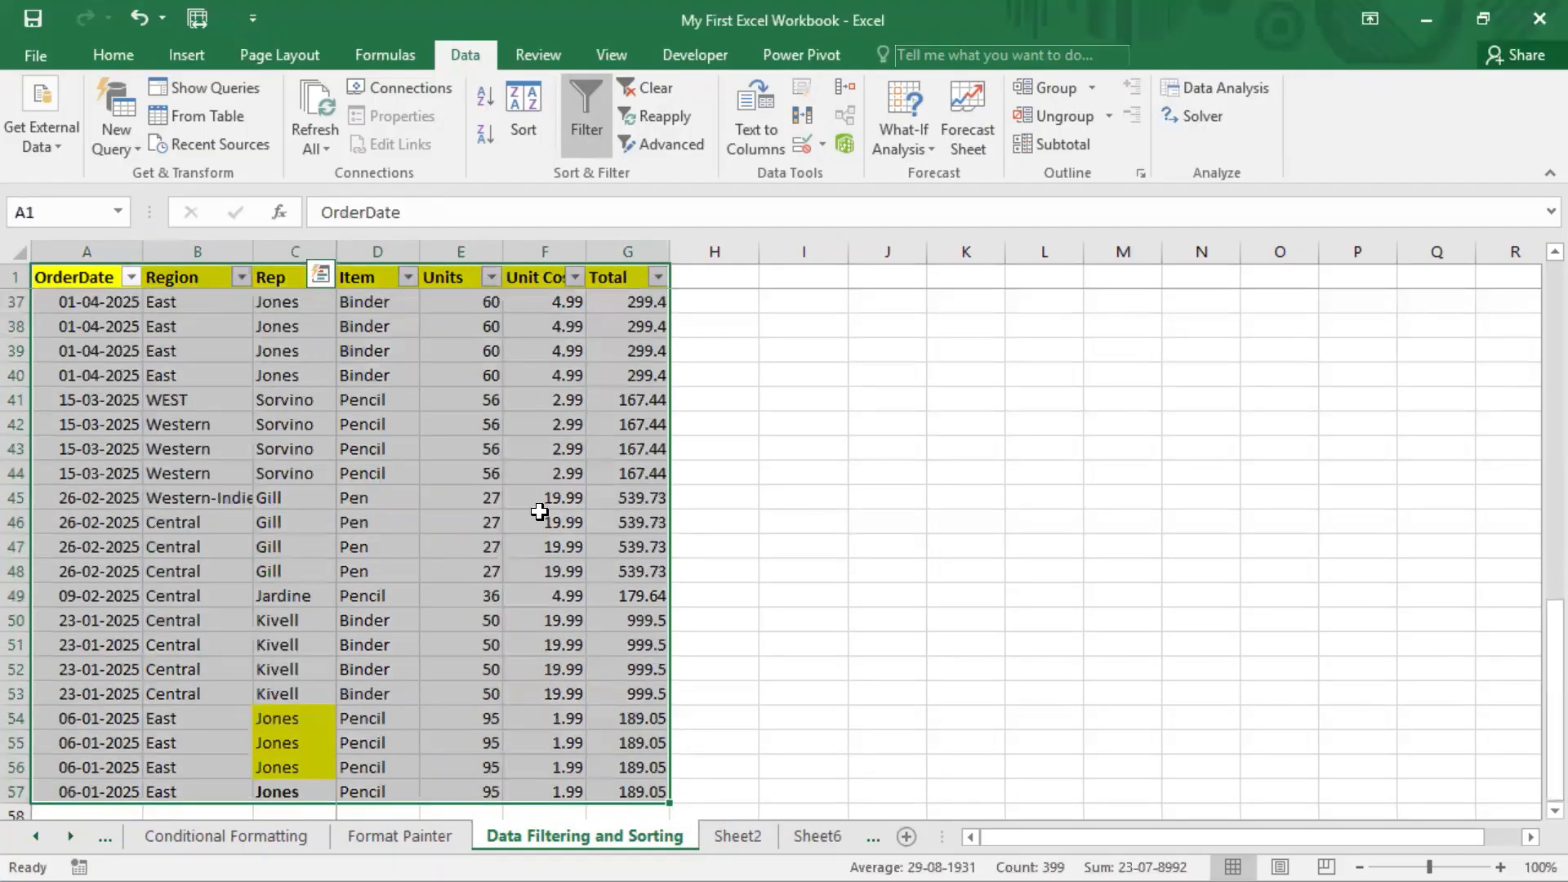
pyautogui.scroll(12, 455, 511)
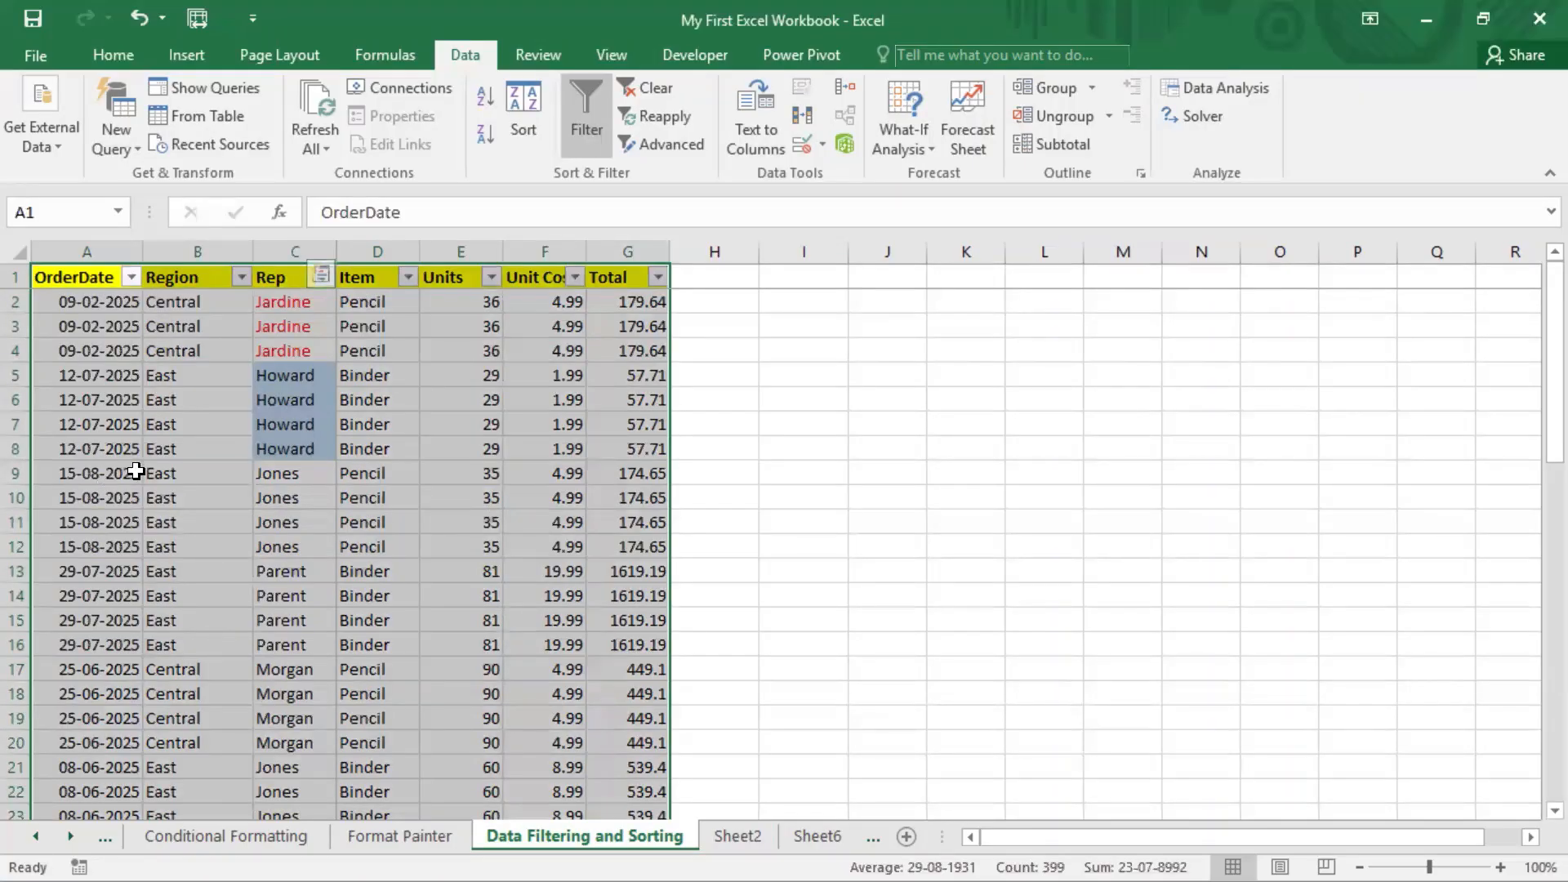
pyautogui.click(485, 98)
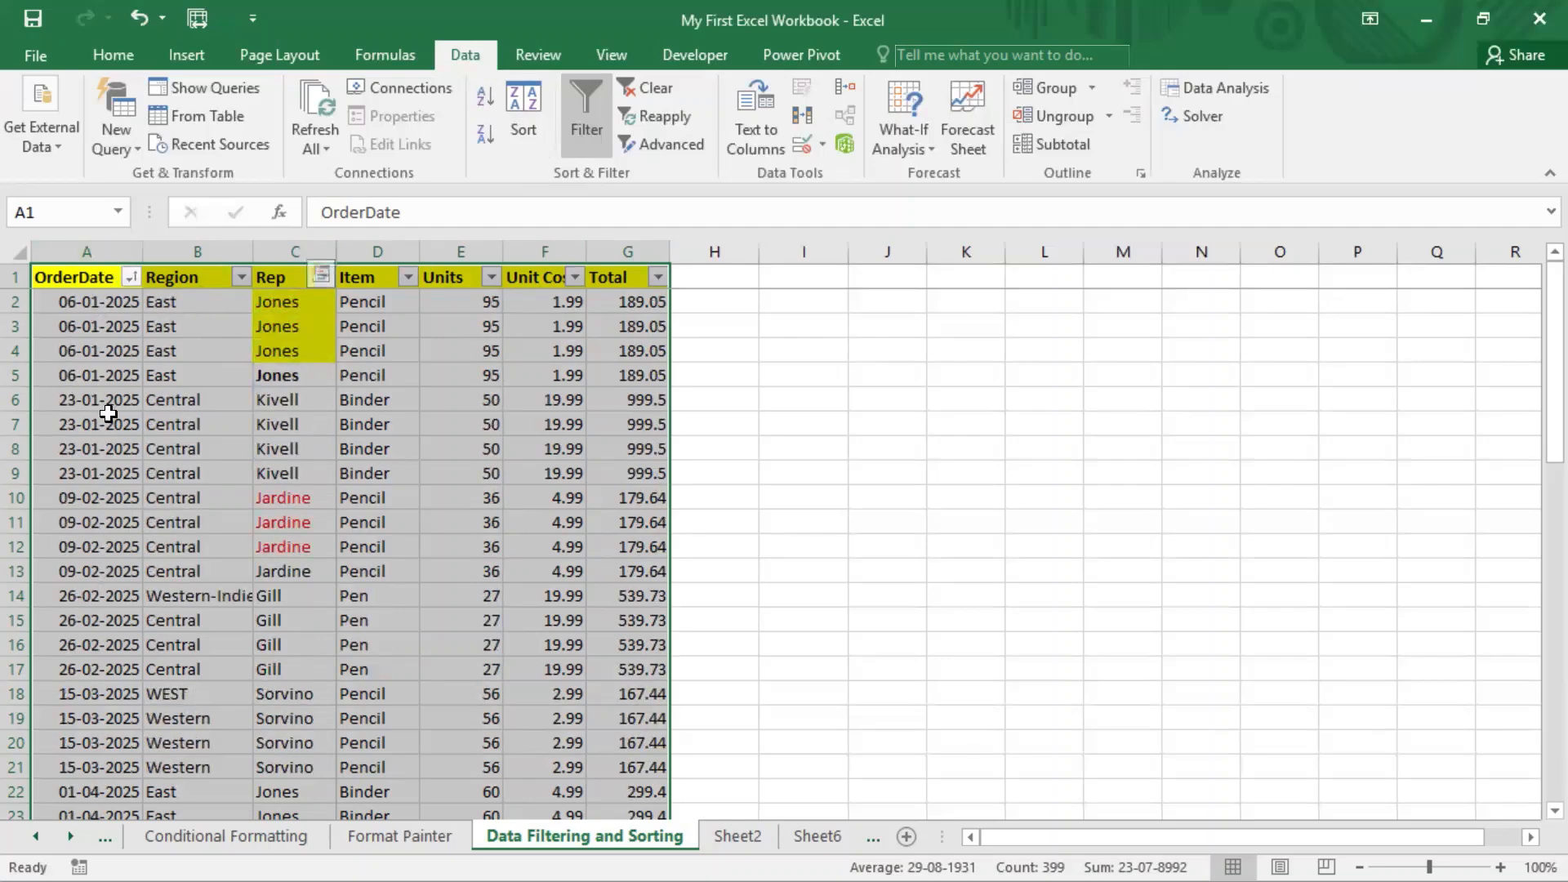
# - Alternate the OrderDate sort between newest to oldest and oldest to newest several times, ending with oldest to newest
pyautogui.click(487, 137)
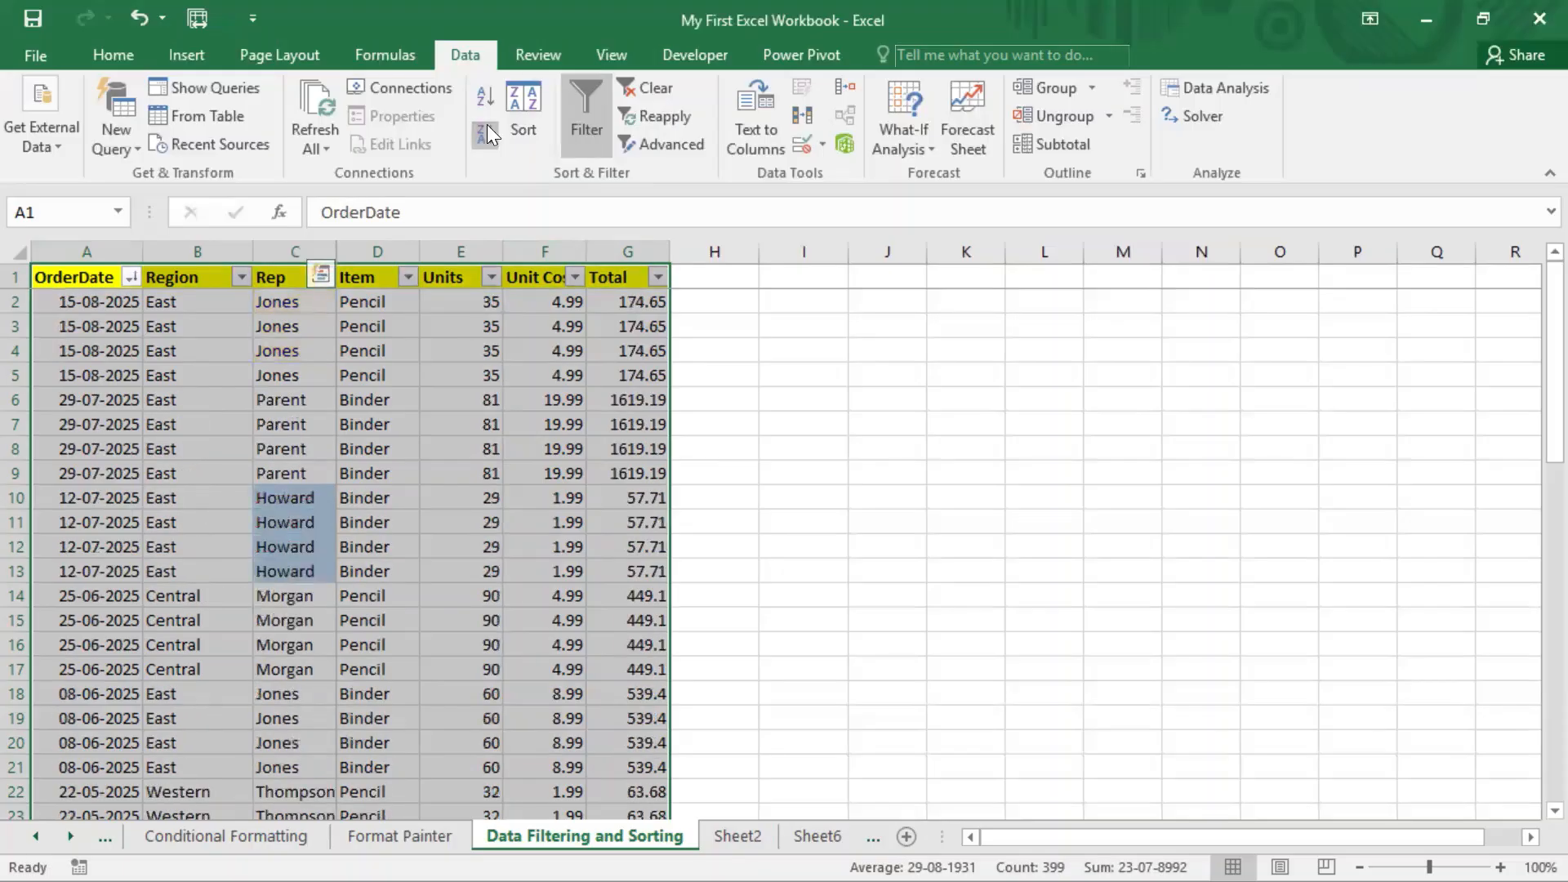
pyautogui.click(485, 93)
pyautogui.click(480, 138)
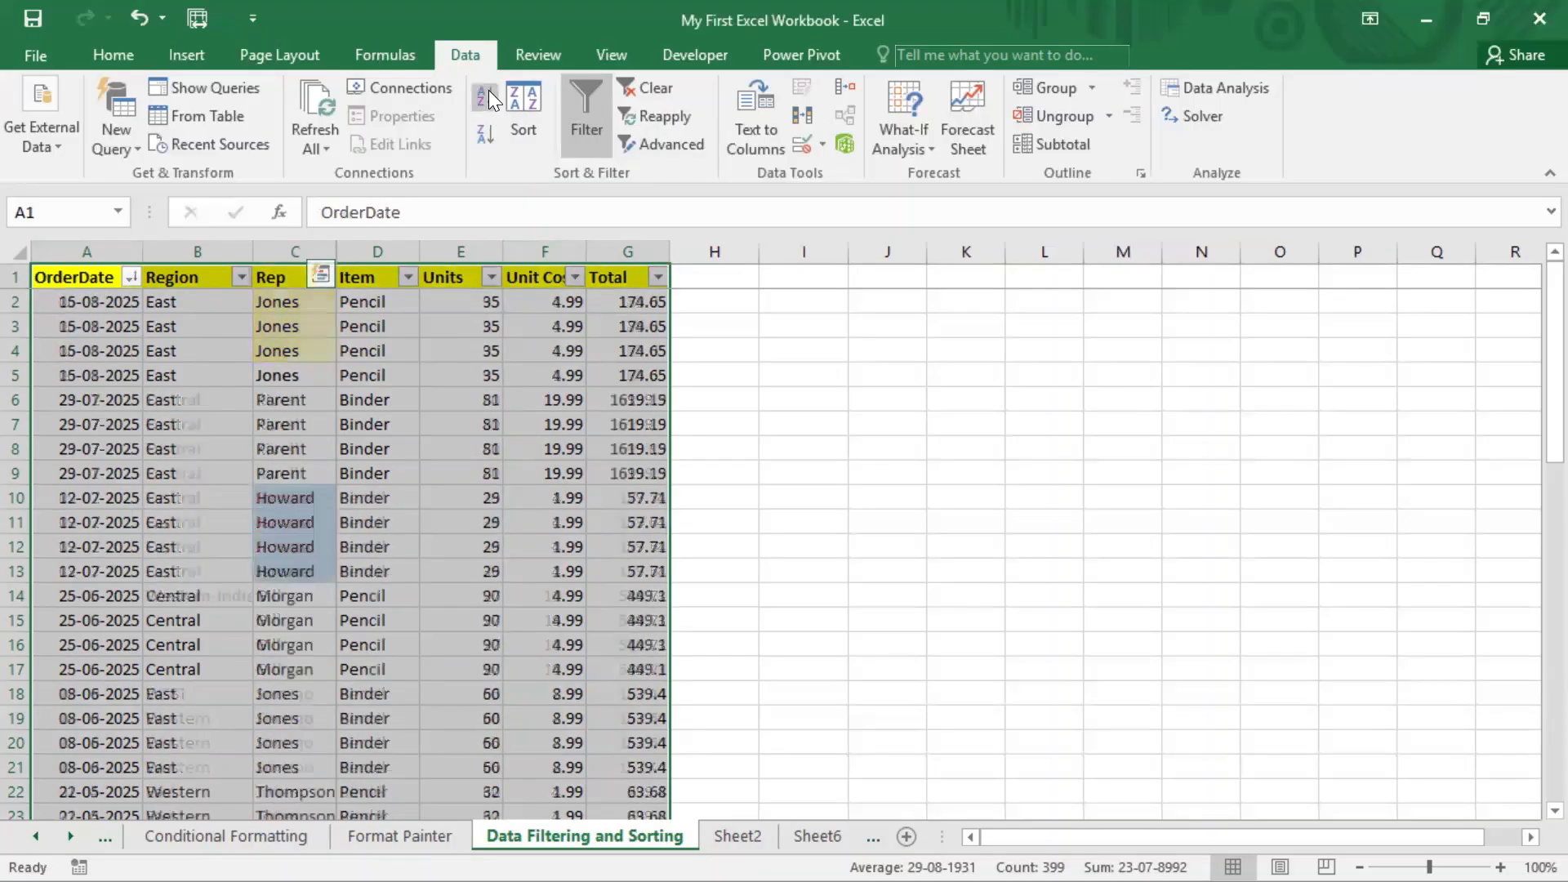
pyautogui.click(489, 139)
pyautogui.click(482, 102)
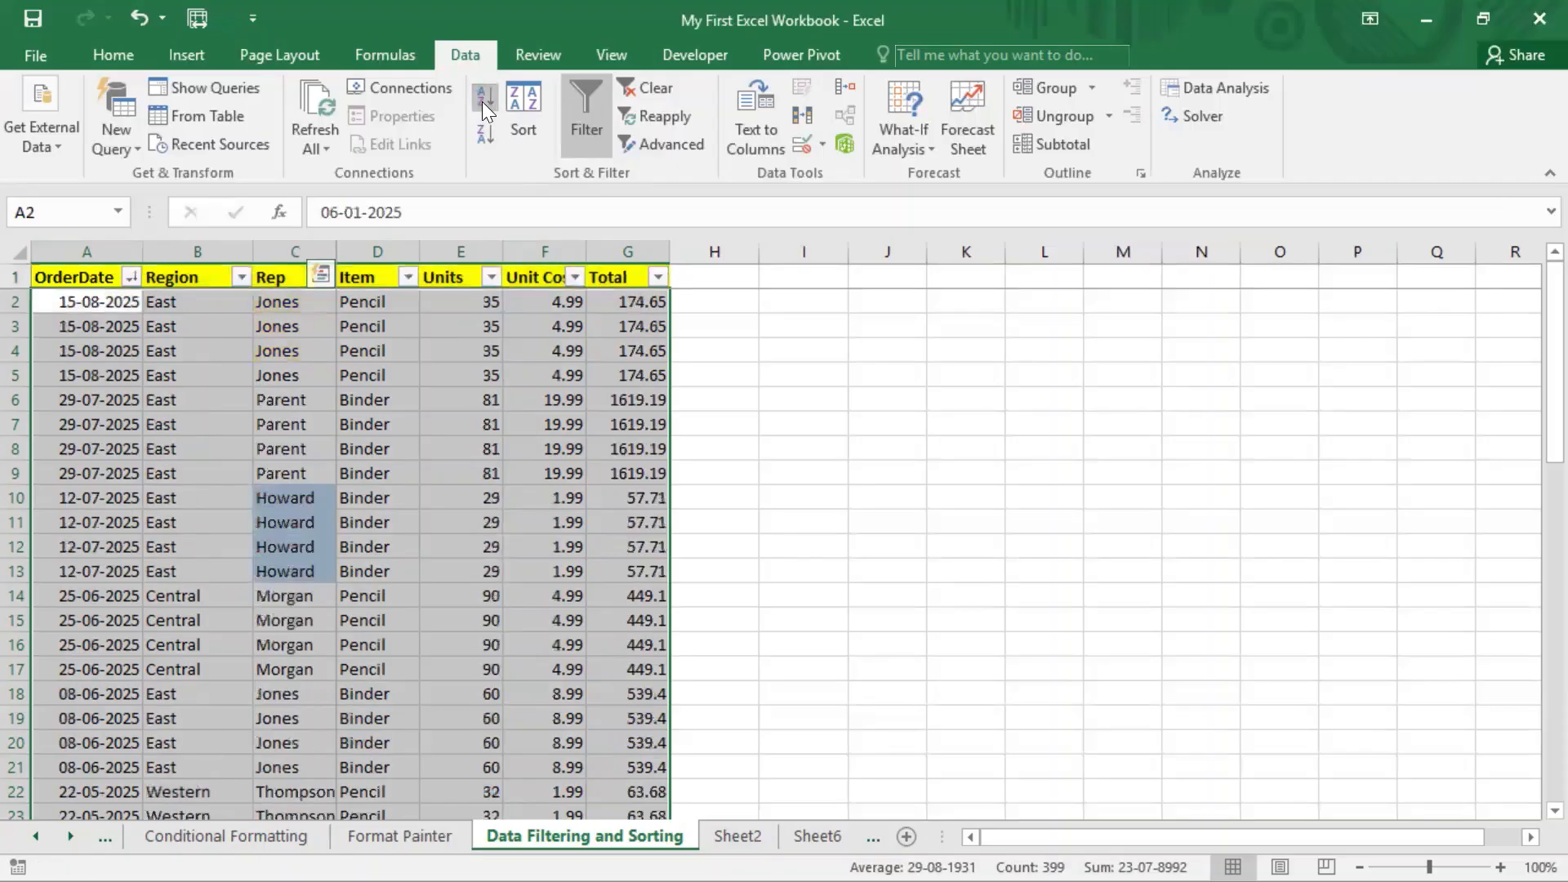
pyautogui.click(482, 142)
pyautogui.click(484, 99)
pyautogui.click(482, 145)
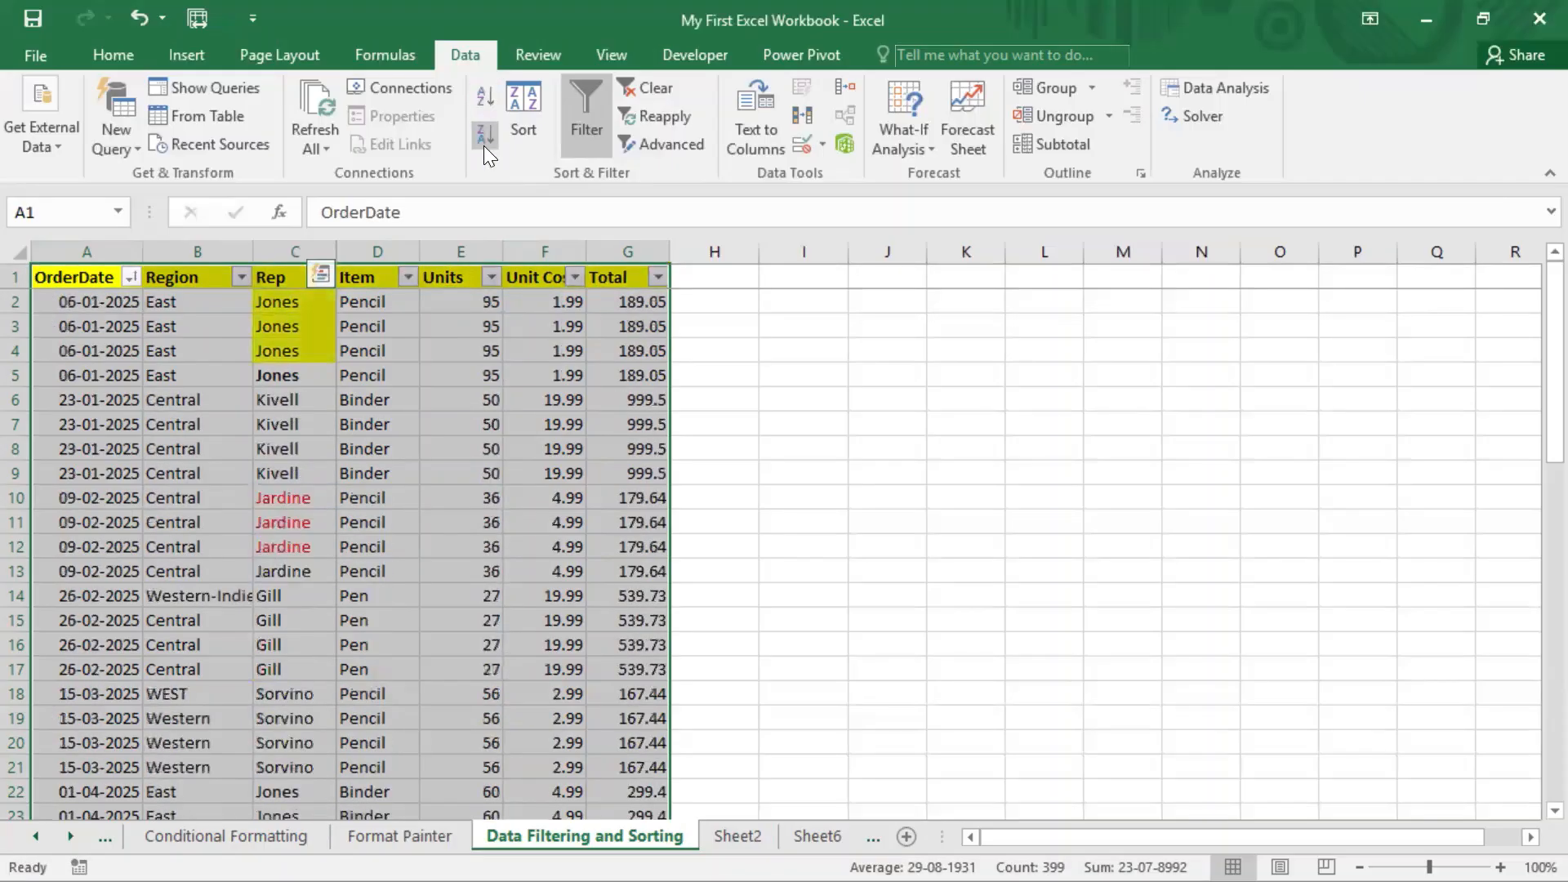
pyautogui.click(484, 100)
pyautogui.click(483, 141)
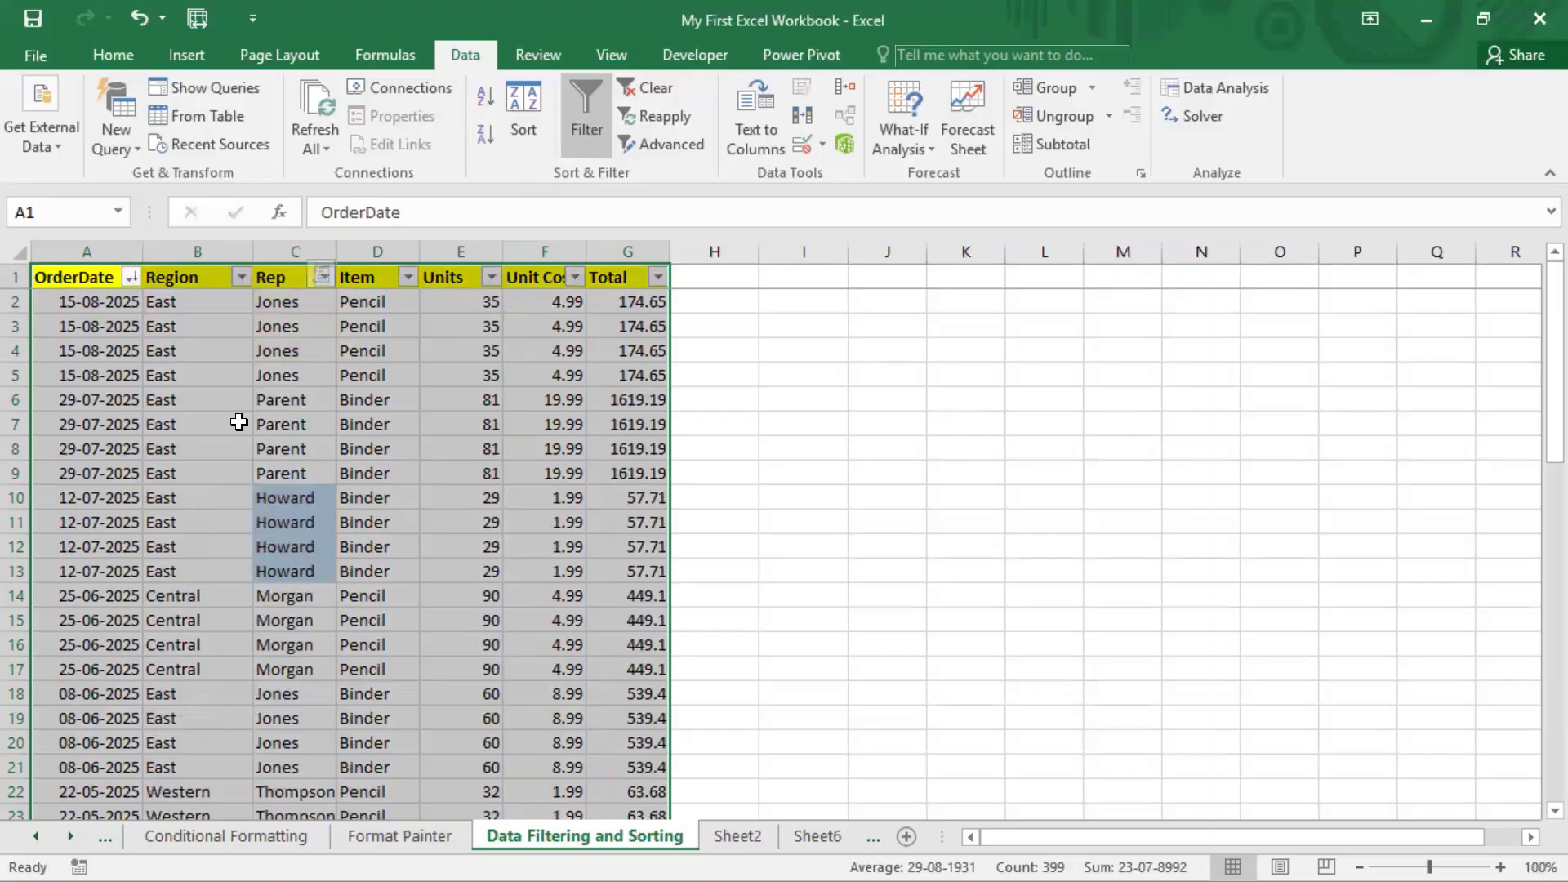
pyautogui.click(484, 98)
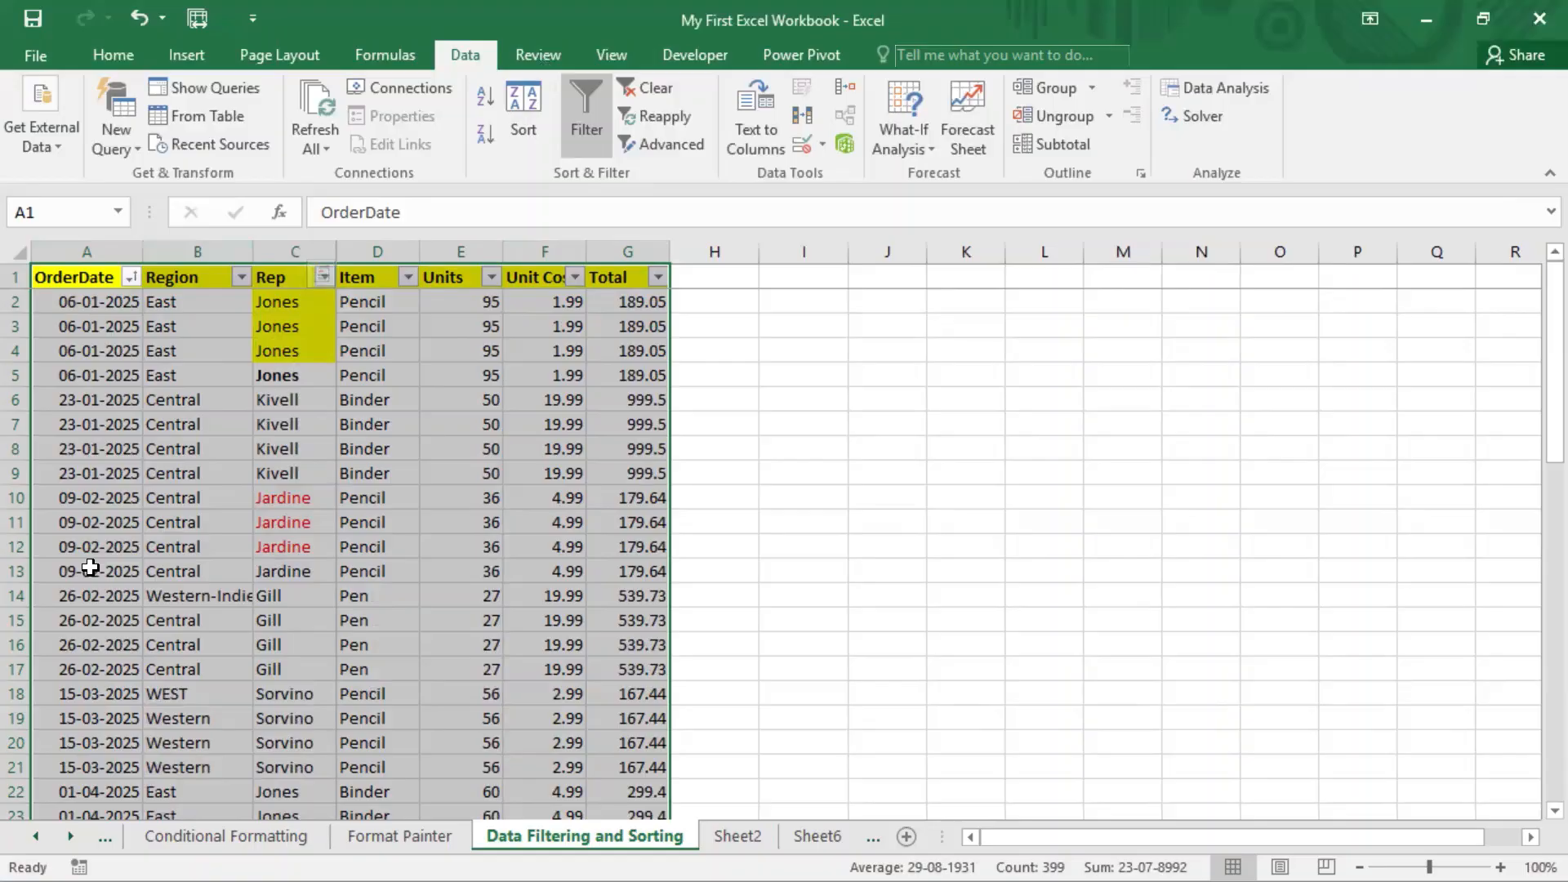
# - Select B1:G57, leaving out the OrderDate column, sort it by Region from A to Z and check the sorted rows
pyautogui.click(157, 428)
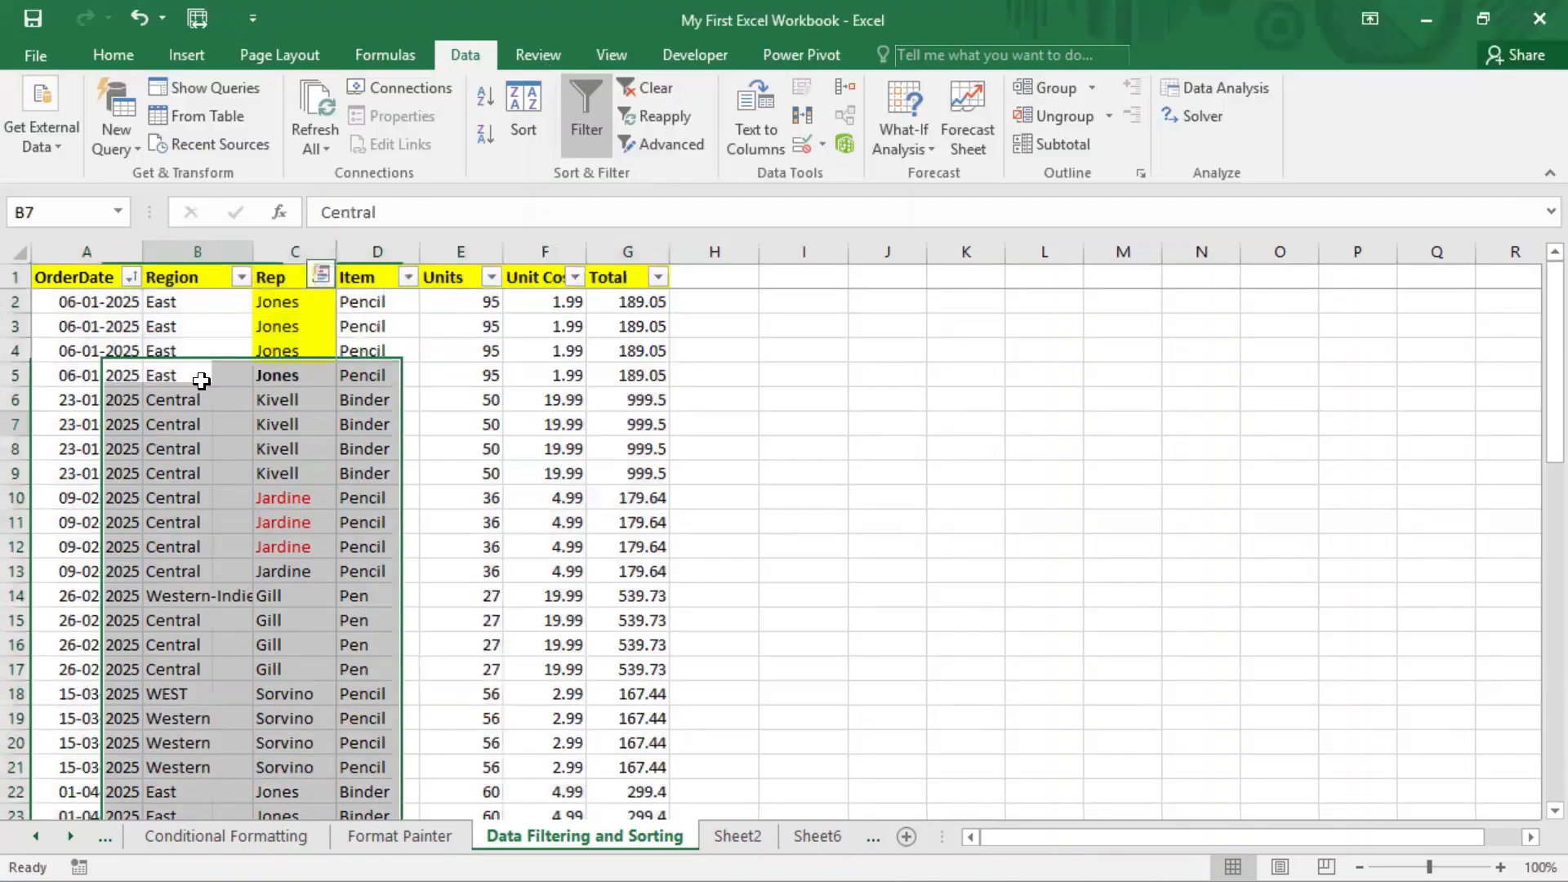
pyautogui.click(191, 282)
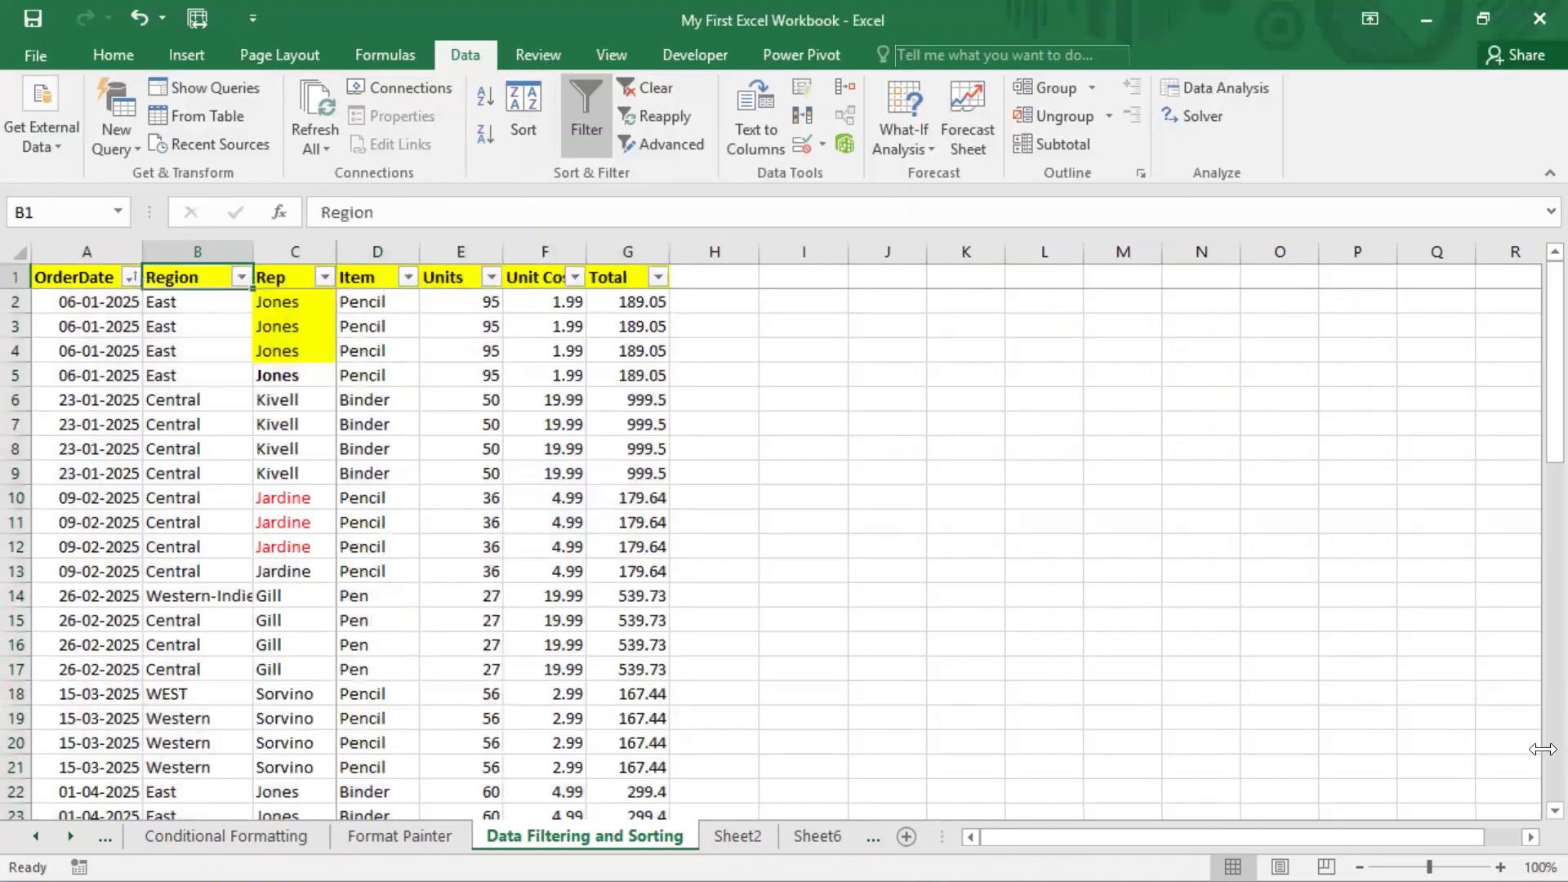
pyautogui.hotkey('ctrl', 'shift', 'Right')
pyautogui.hotkey('ctrl', 'shift', 'Down')
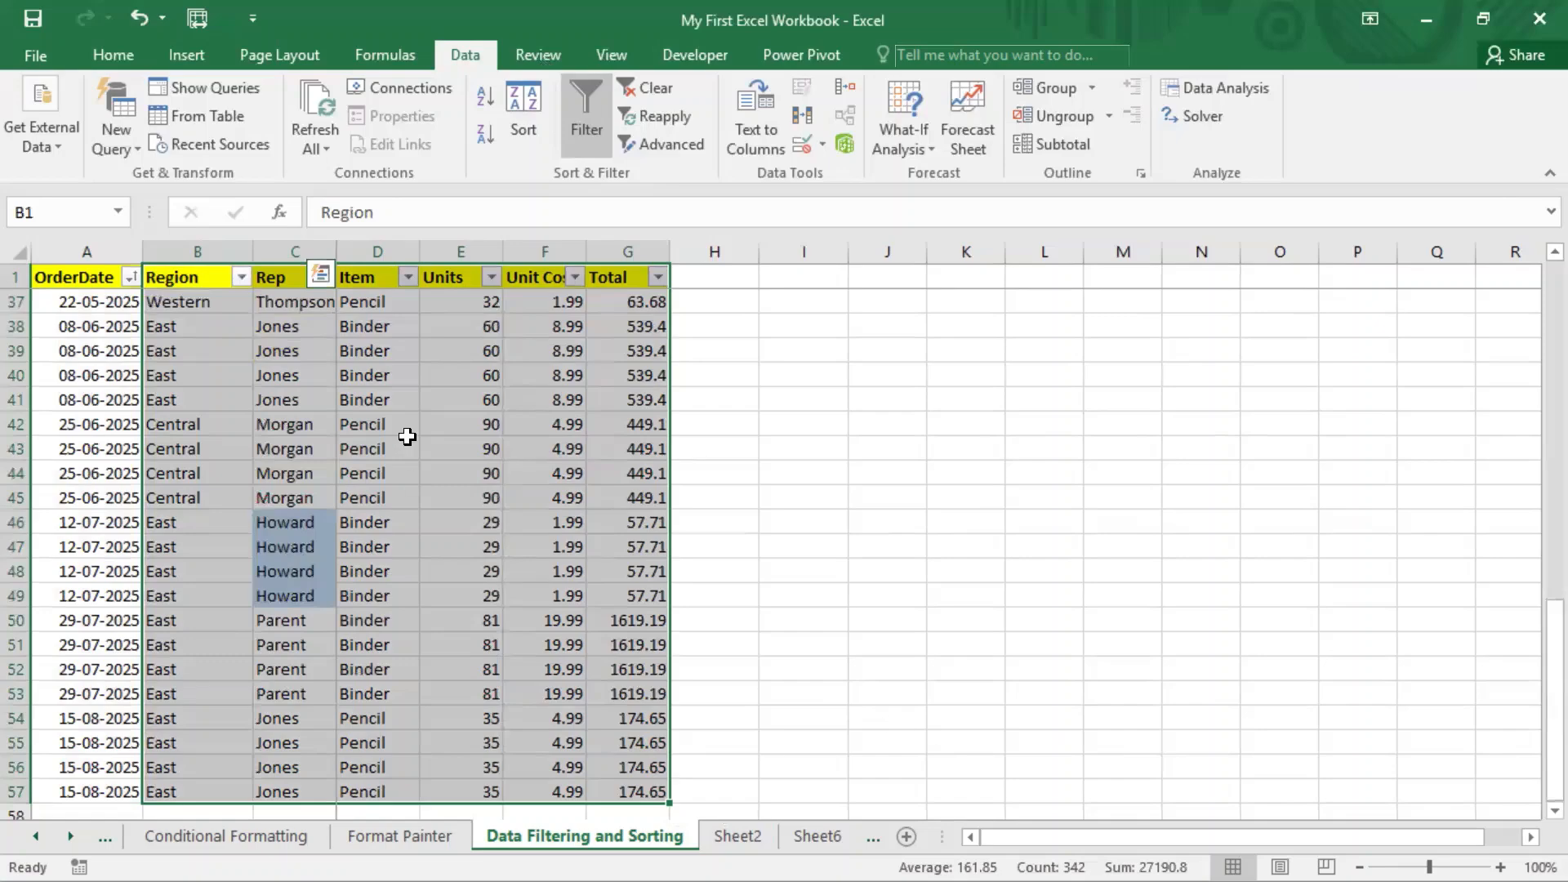
pyautogui.click(484, 98)
pyautogui.scroll(5, 366, 392)
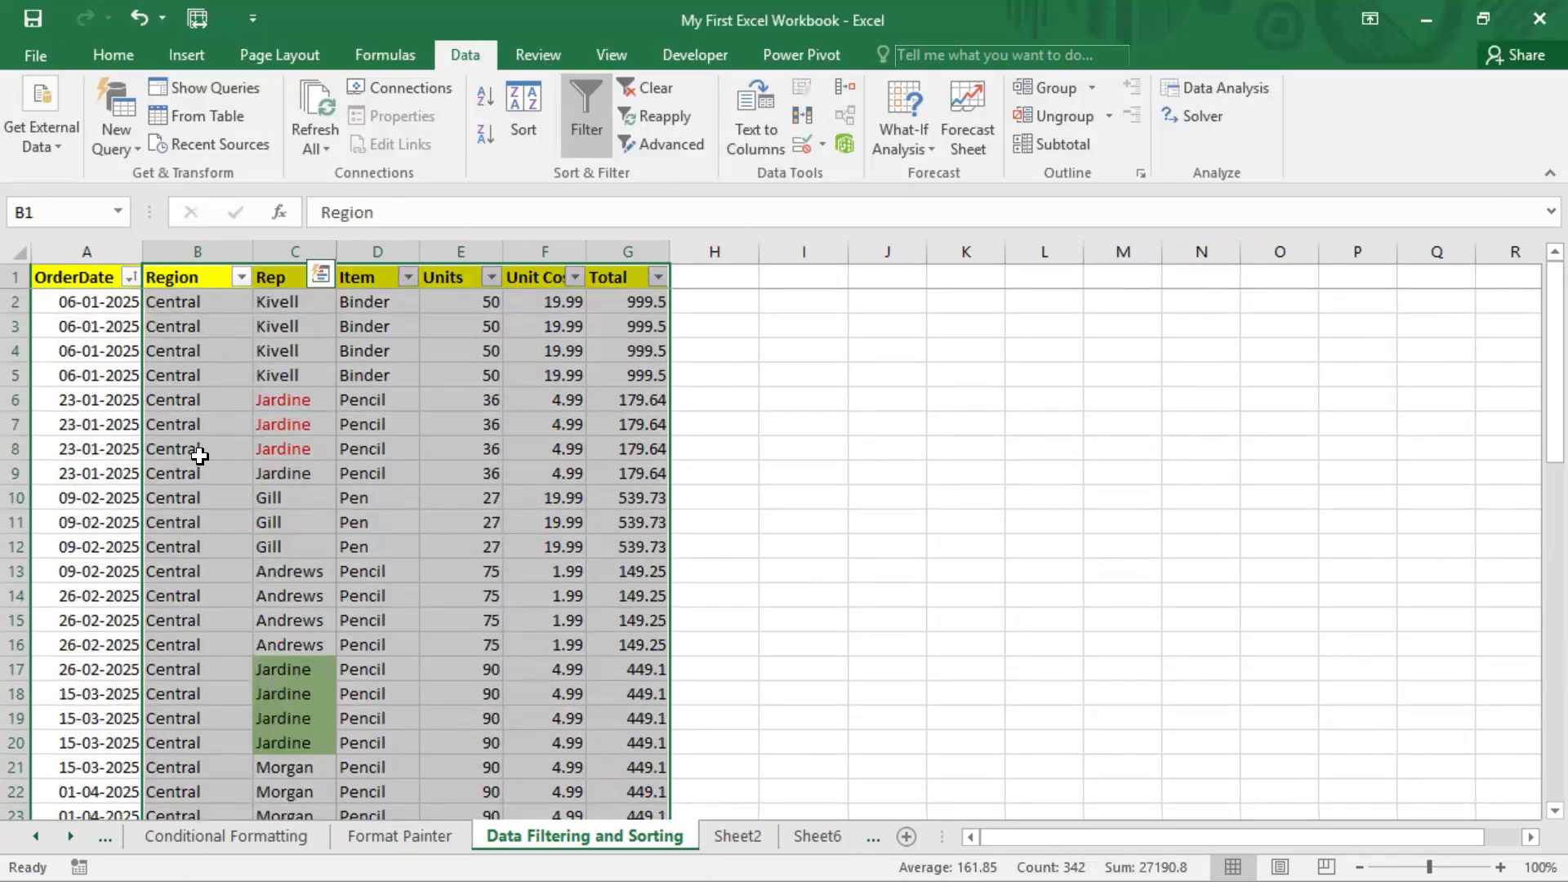
pyautogui.scroll(-8, 196, 645)
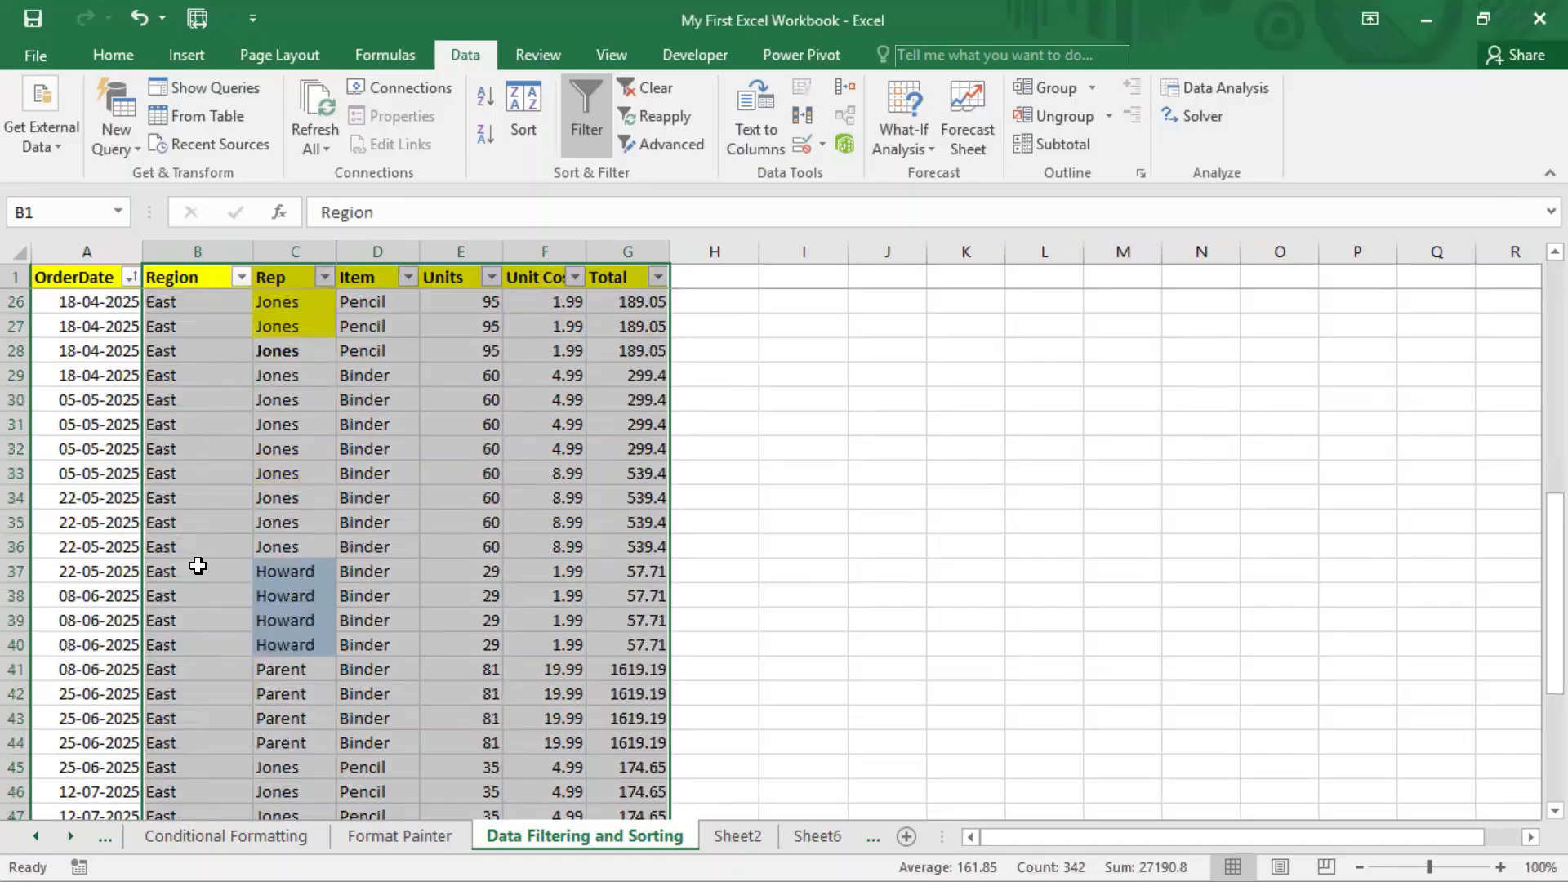
# - Sort the selected B1:G57 range by Region from Z to A and check the reordered rows
pyautogui.scroll(-5, 200, 576)
pyautogui.scroll(13, 326, 563)
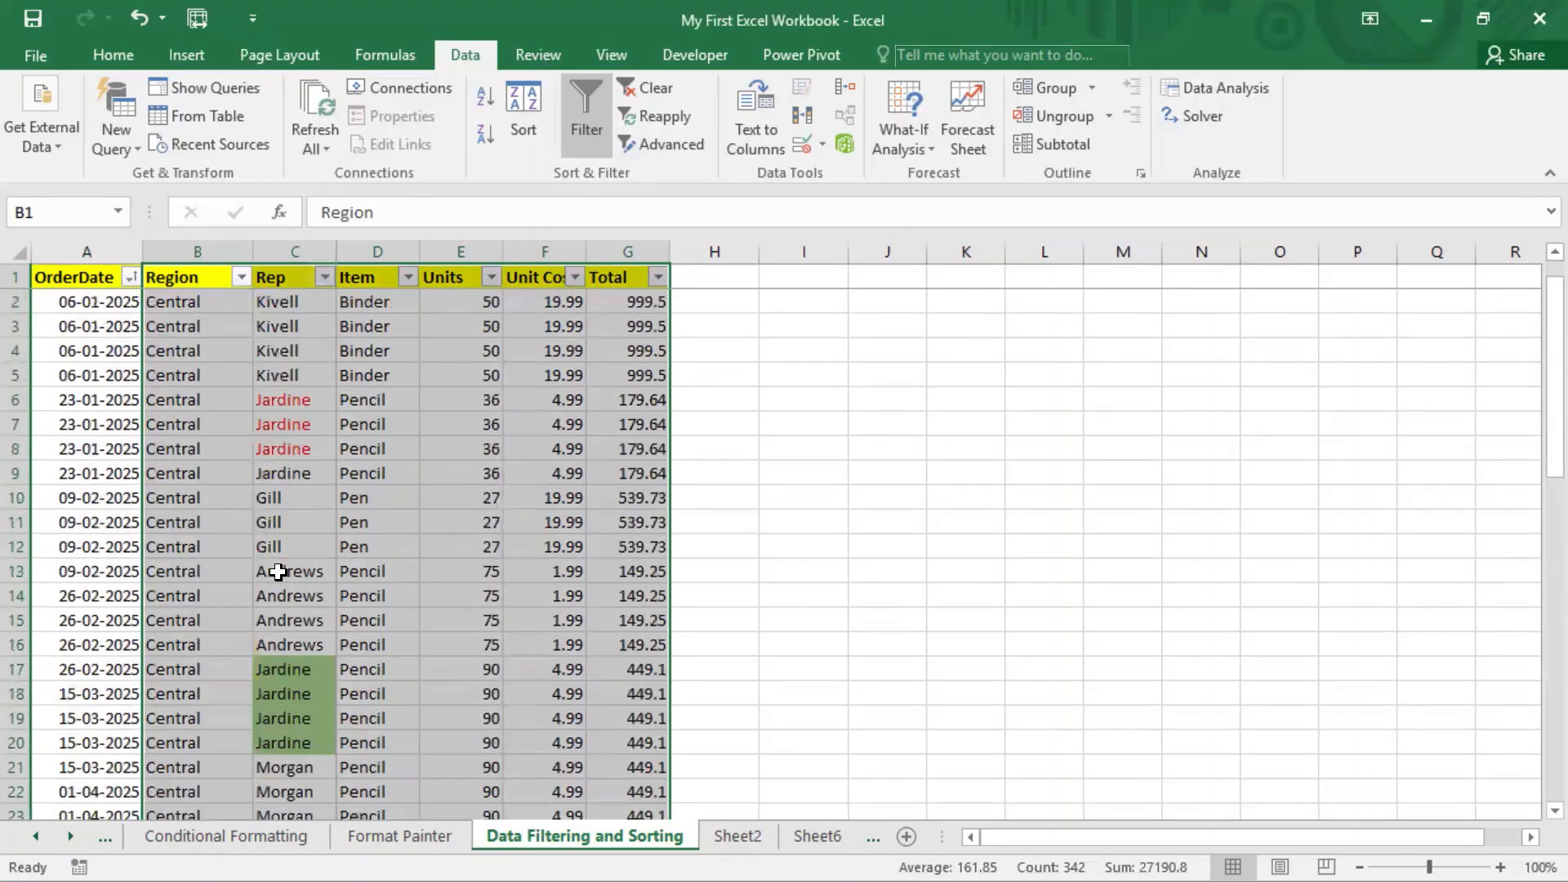
pyautogui.click(480, 137)
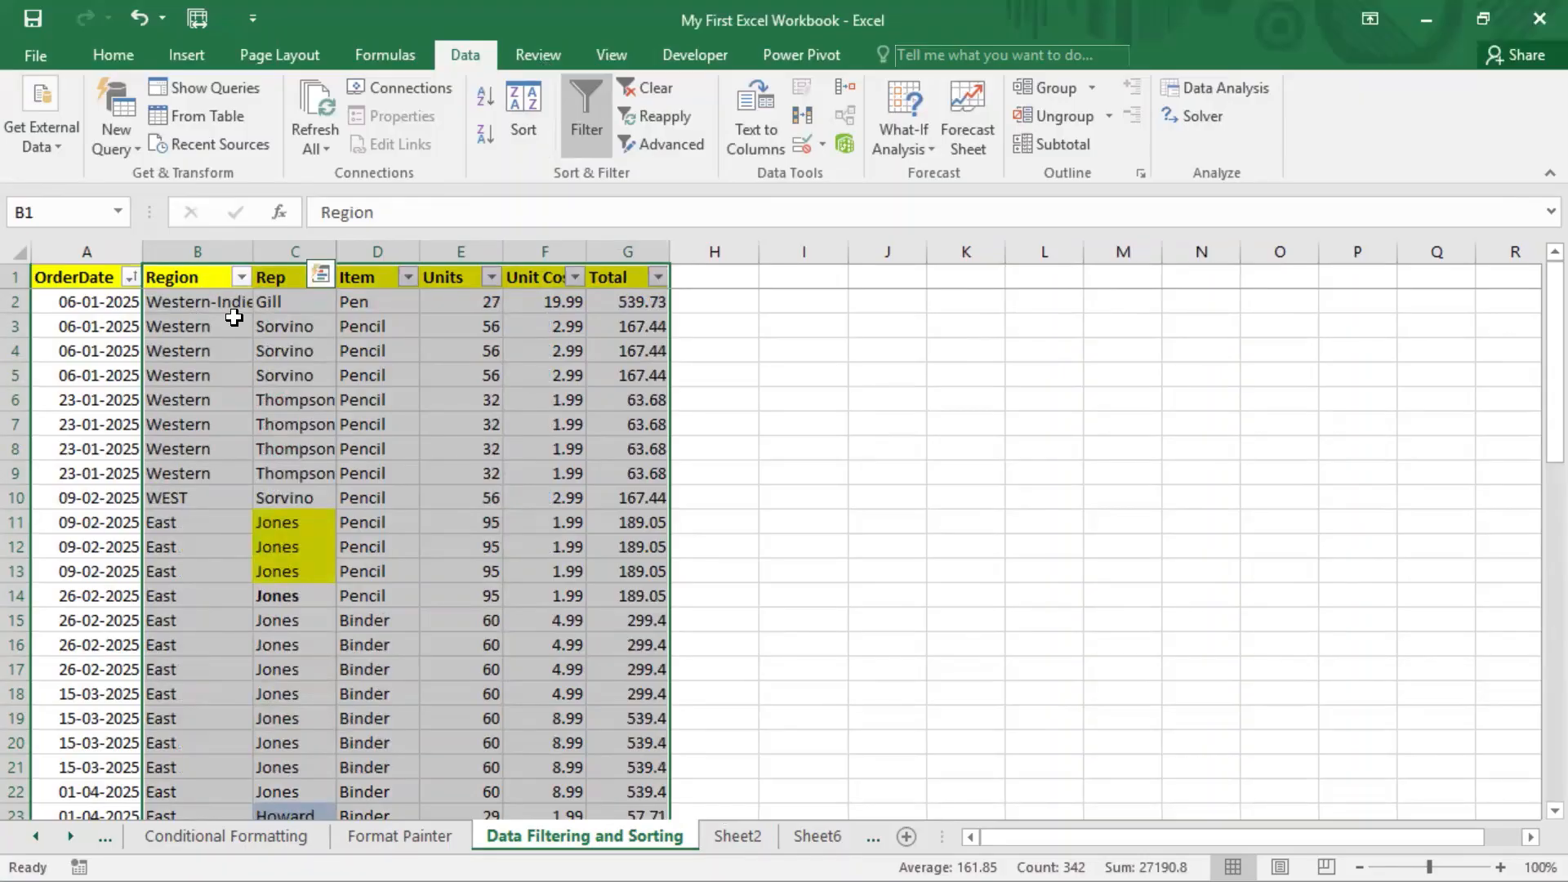
pyautogui.click(208, 306)
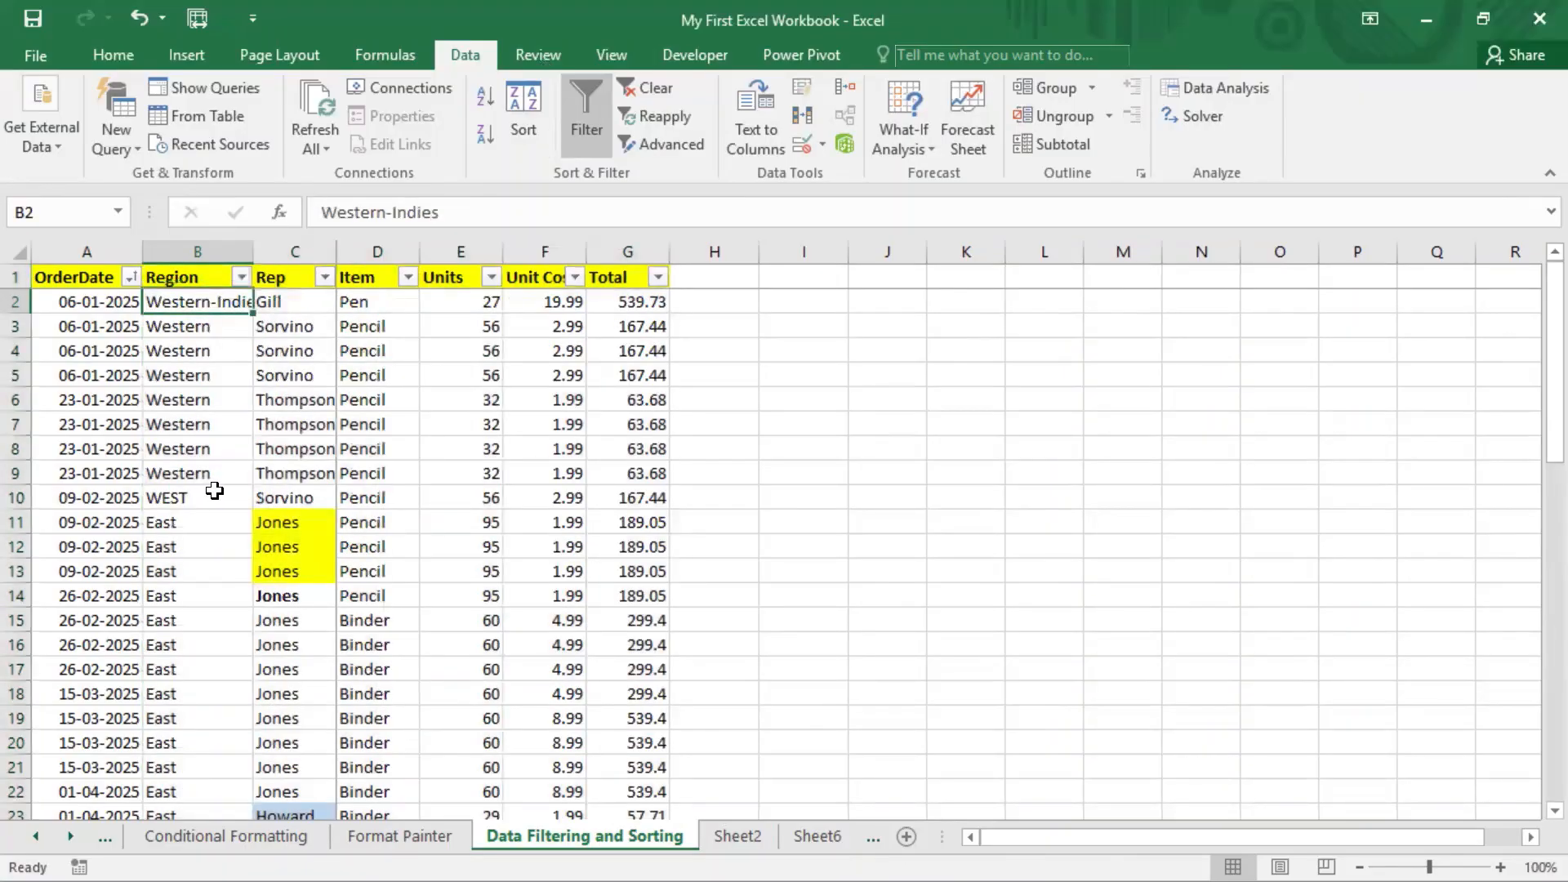
pyautogui.scroll(-1, 222, 343)
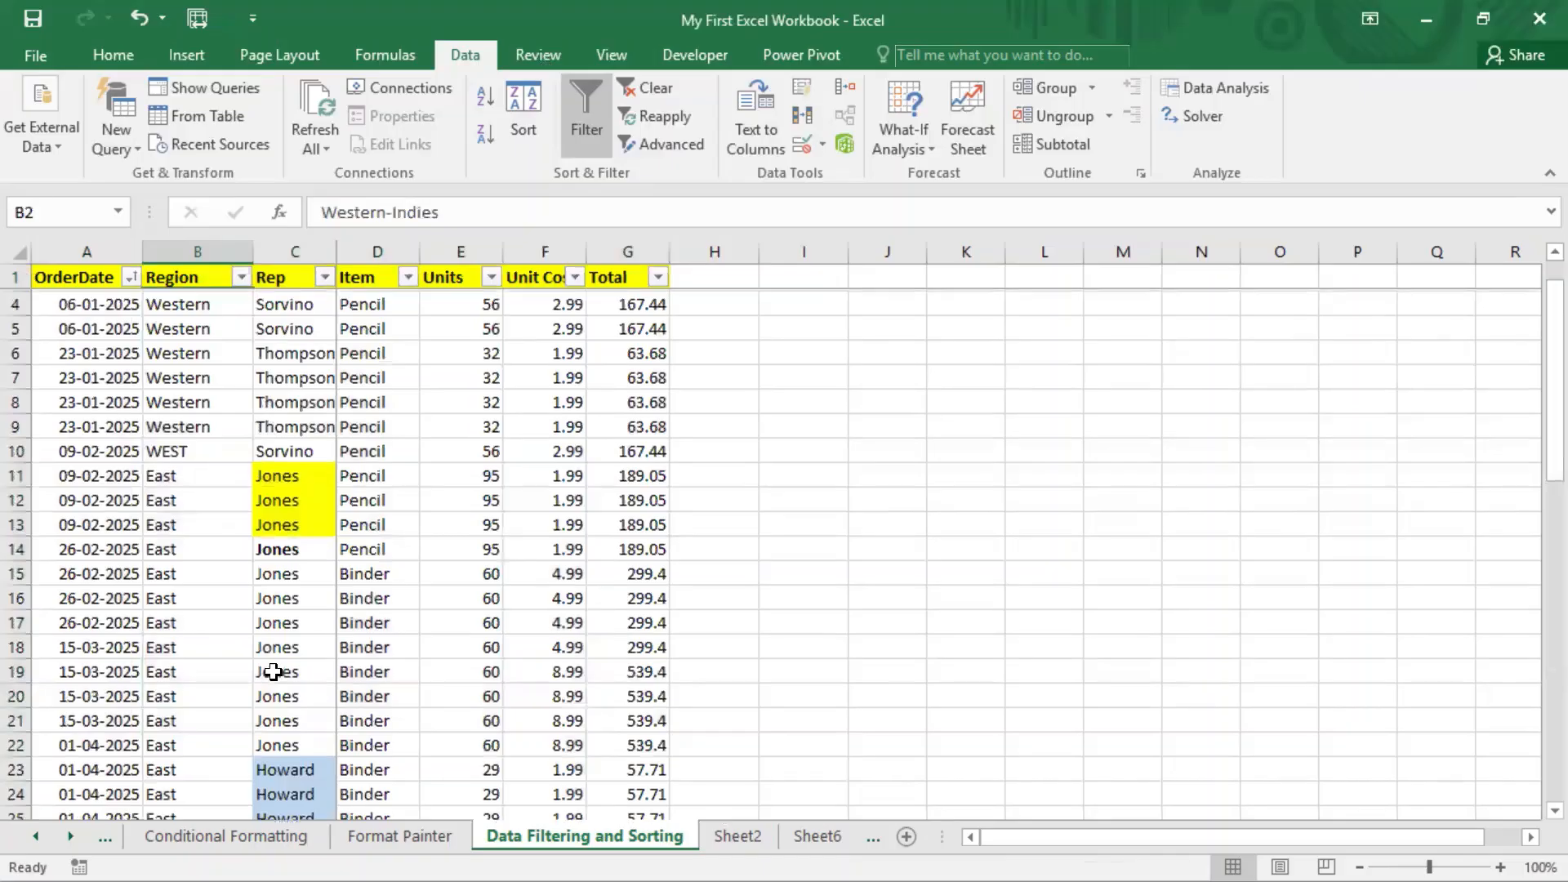
pyautogui.scroll(1, 273, 671)
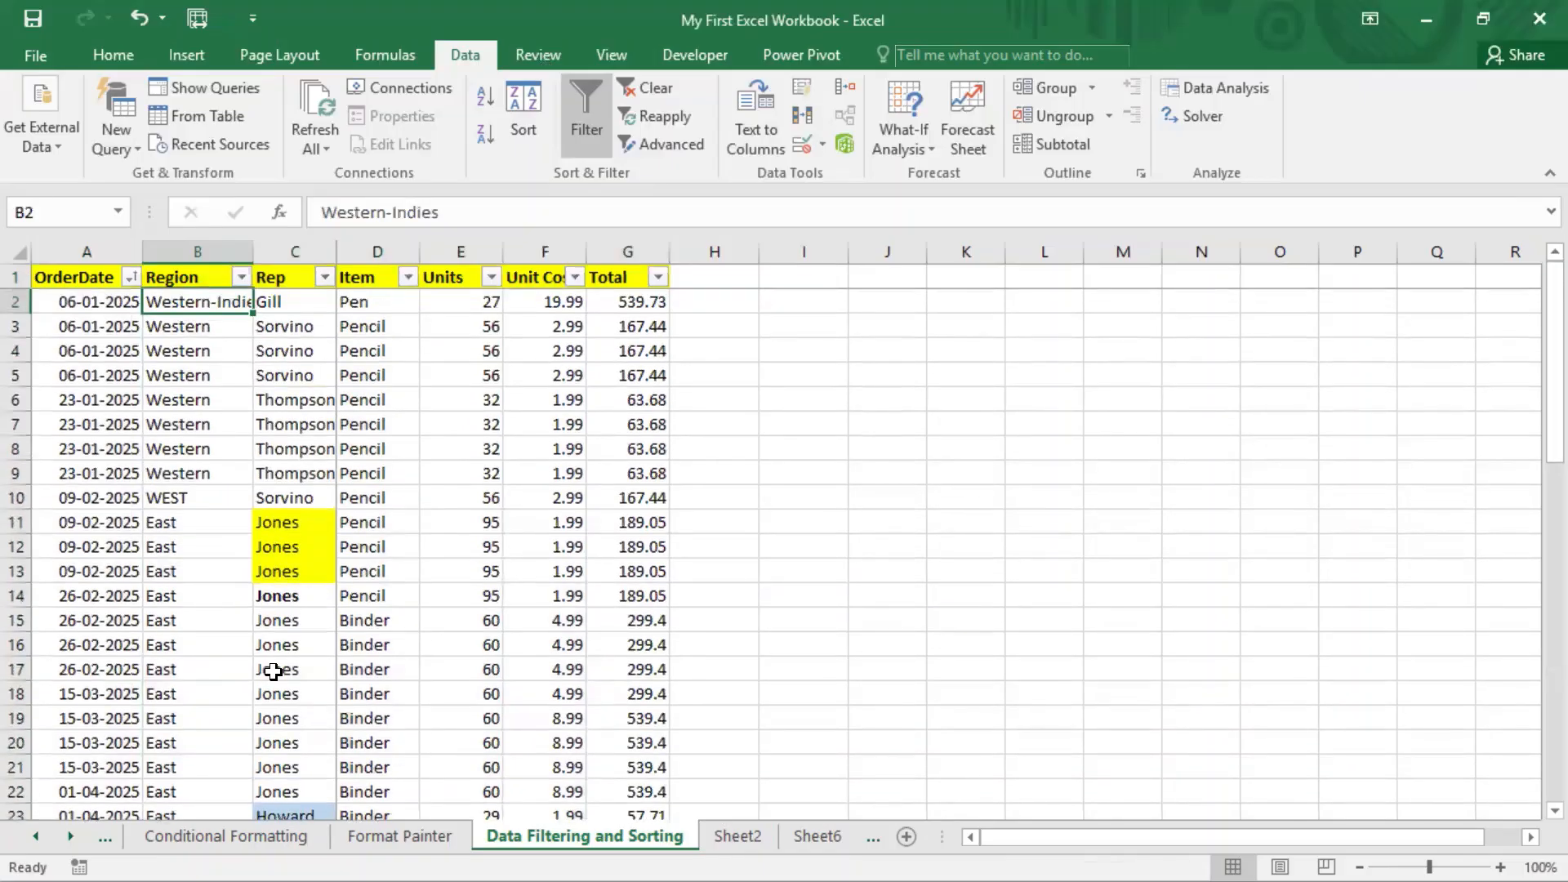
# - Select E1:G57, covering only Units, Unit Cost and Total, and sort it by Units from smallest to largest
pyautogui.click(449, 279)
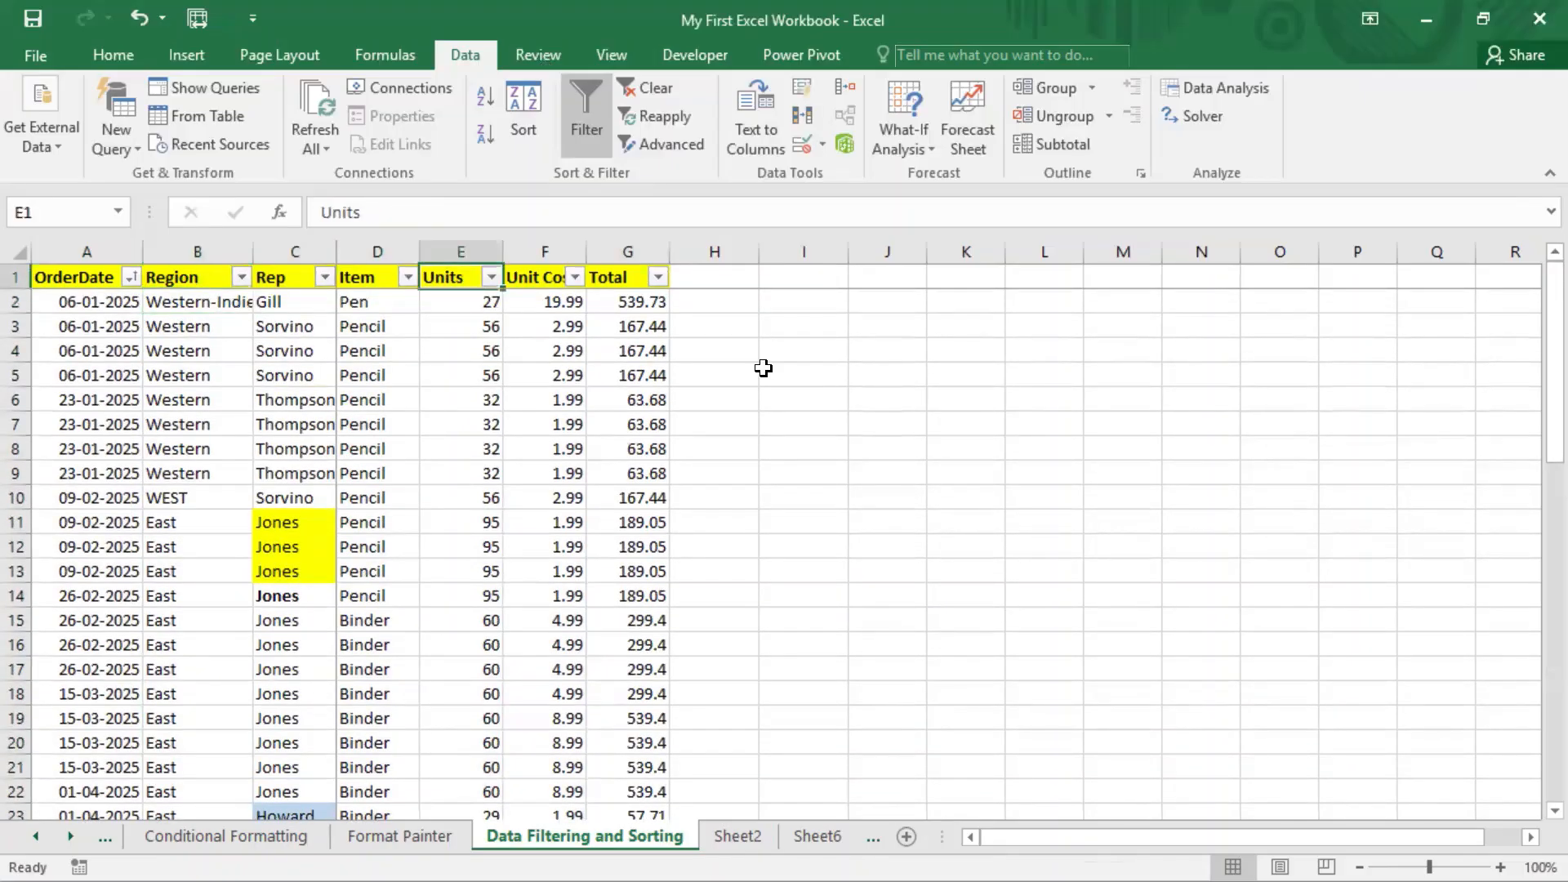
pyautogui.press('Left')
pyautogui.press('Left')
pyautogui.press('Right')
pyautogui.press('Right')
pyautogui.hotkey('shift', 'Right')
pyautogui.hotkey('shift', 'Right')
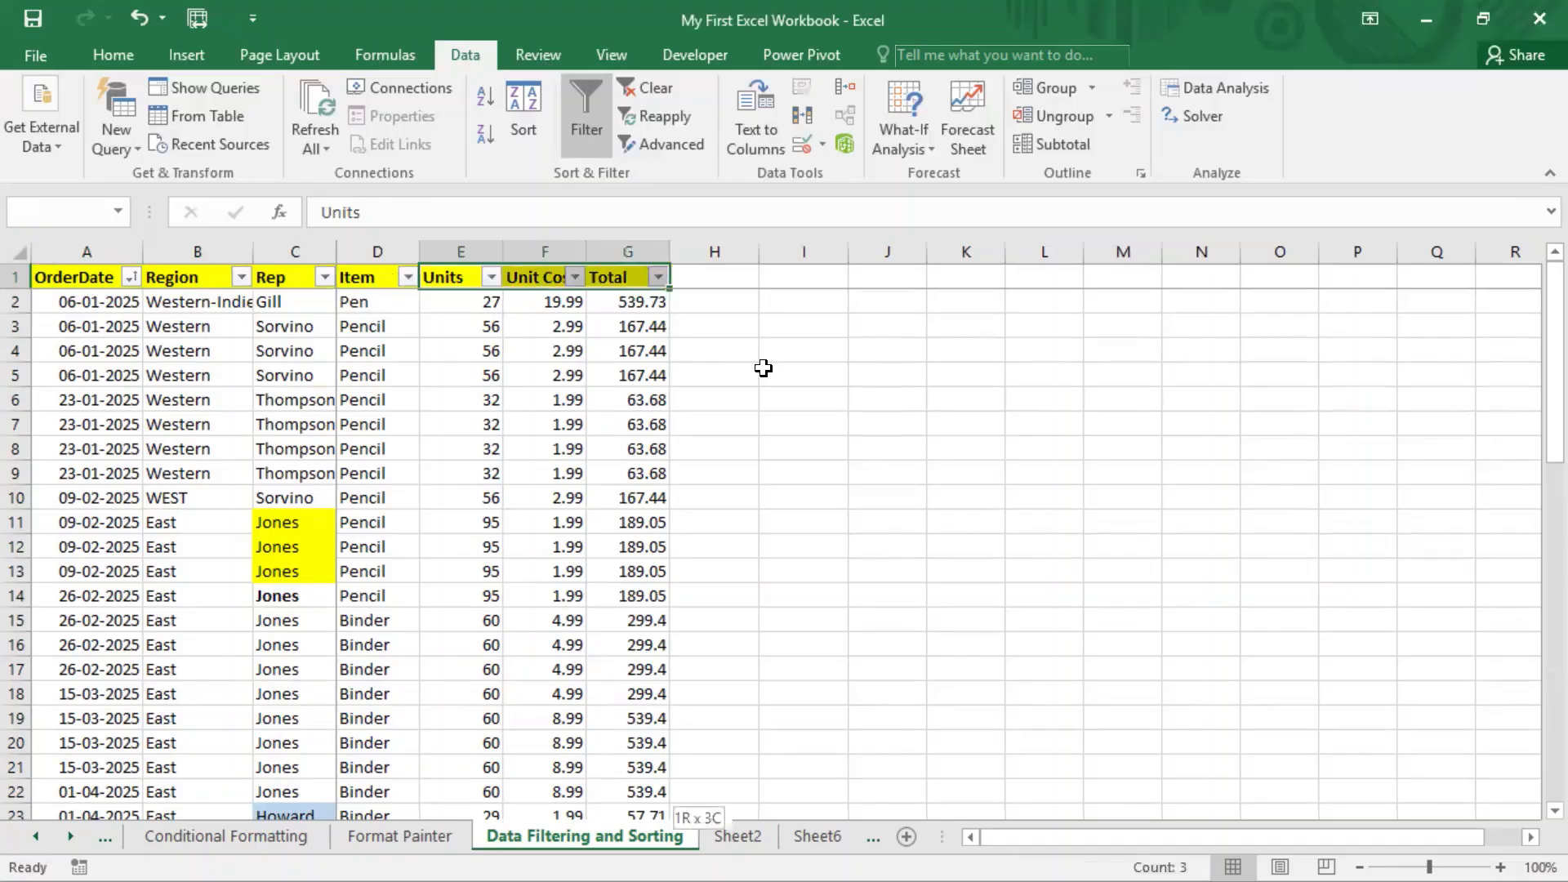
pyautogui.hotkey('ctrl', 'shift', 'Down')
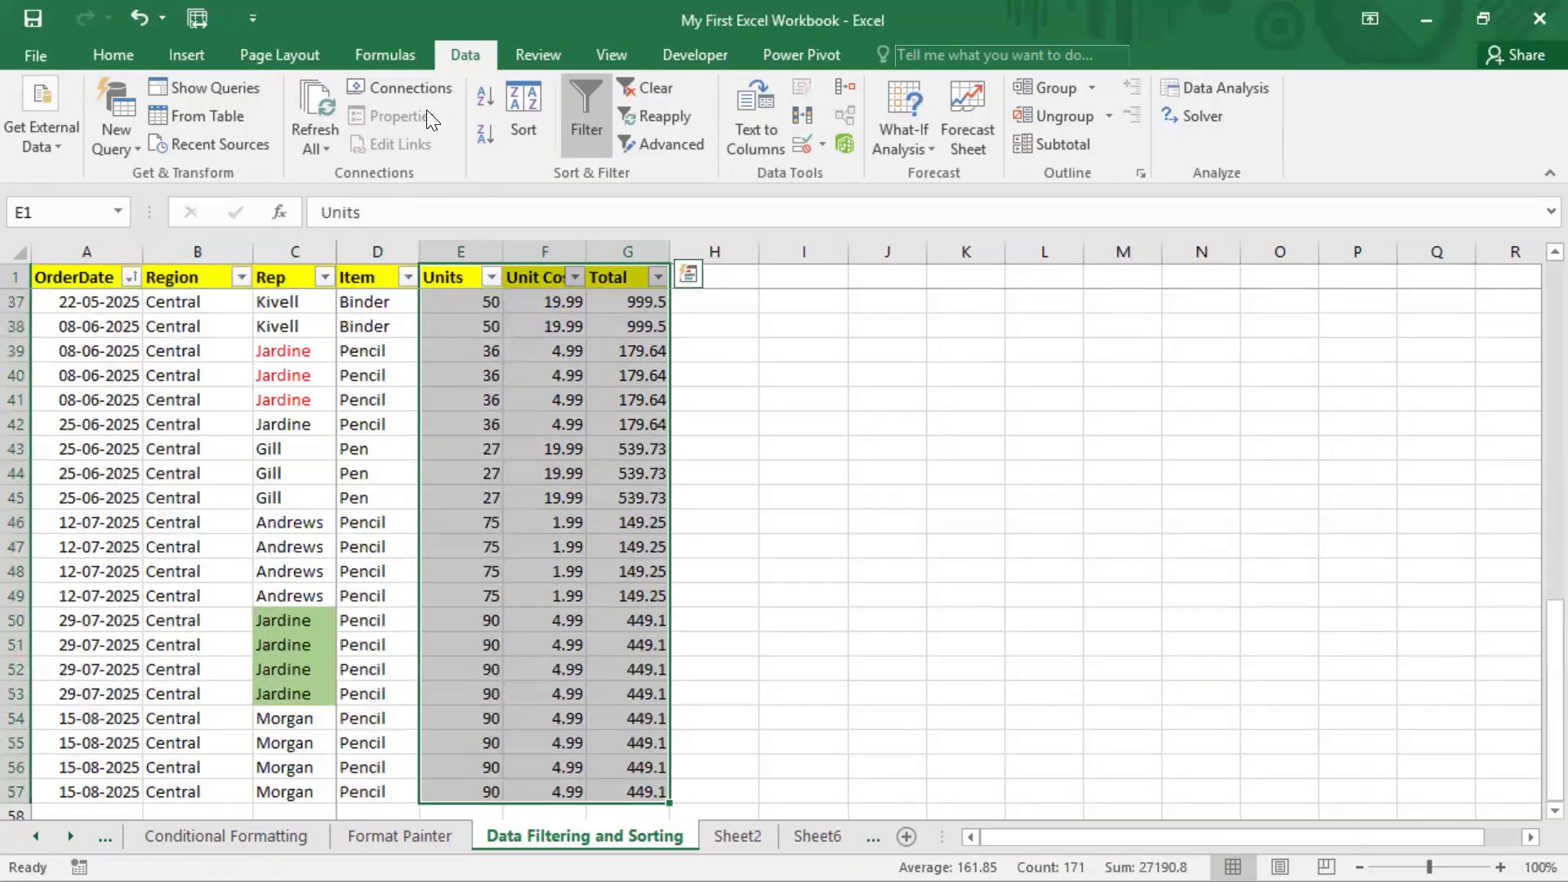
pyautogui.click(491, 97)
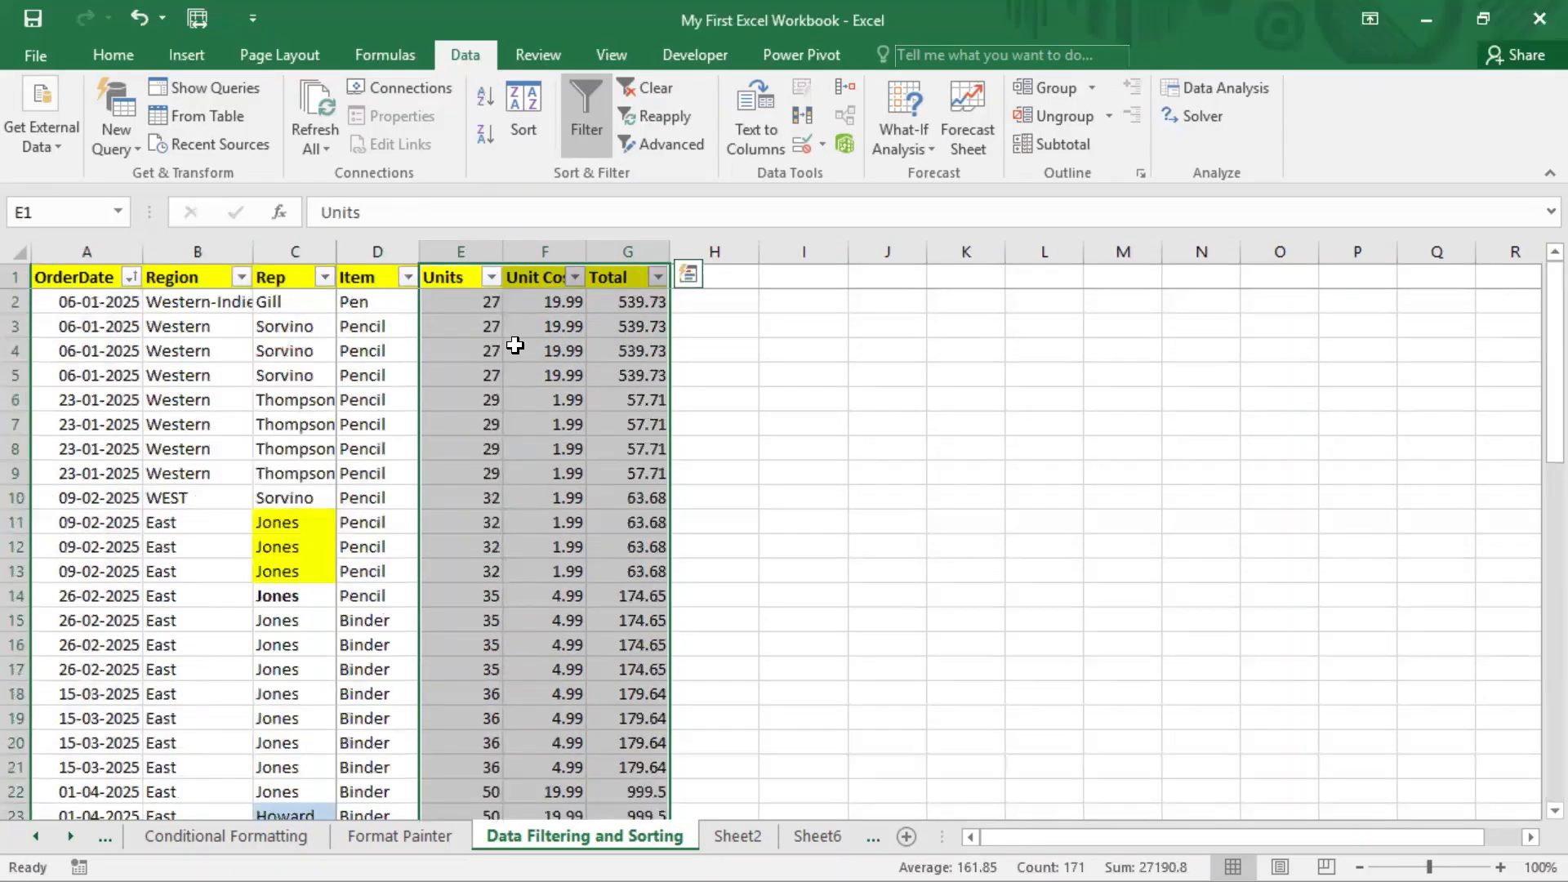
pyautogui.scroll(-5, 481, 364)
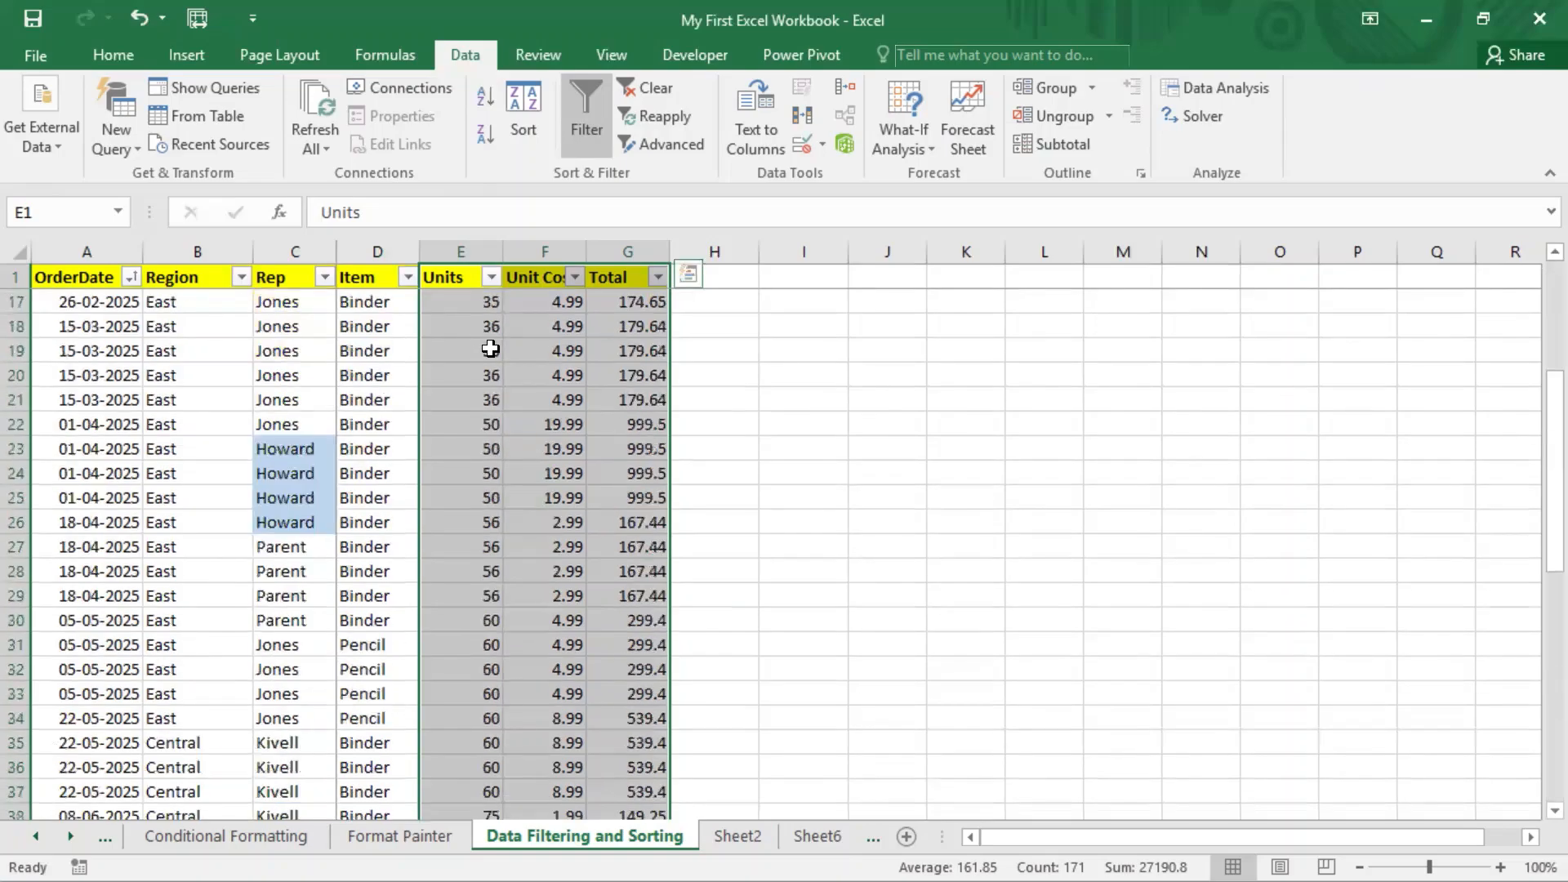
pyautogui.scroll(-6, 514, 402)
pyautogui.scroll(1, 507, 414)
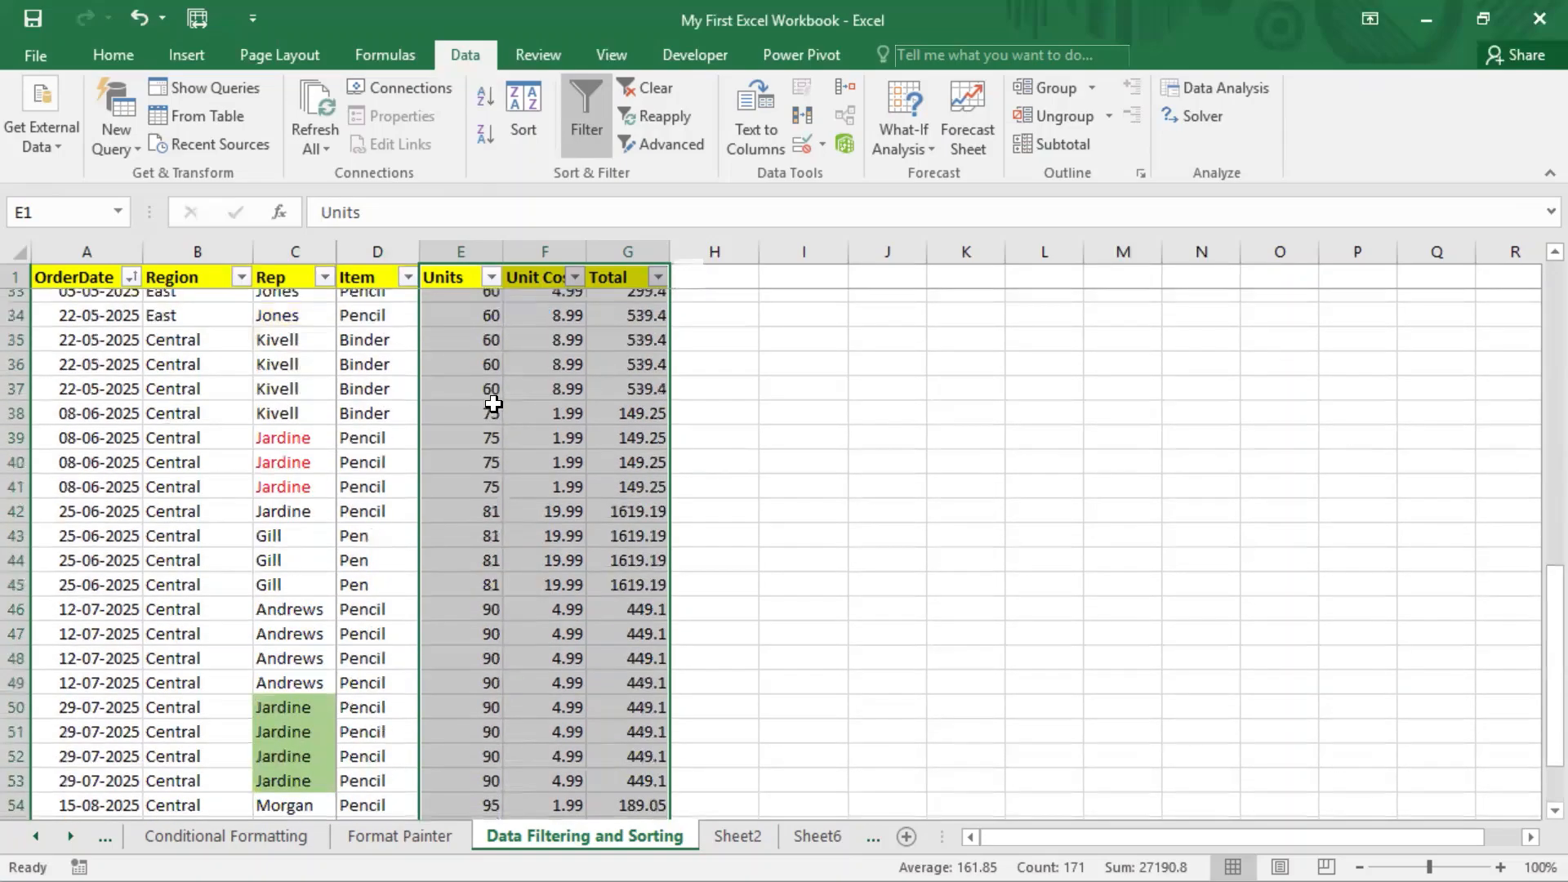
# - Re-sort the selected Units, Unit Cost and Total columns by Units from largest to smallest
pyautogui.scroll(10, 490, 392)
pyautogui.click(483, 136)
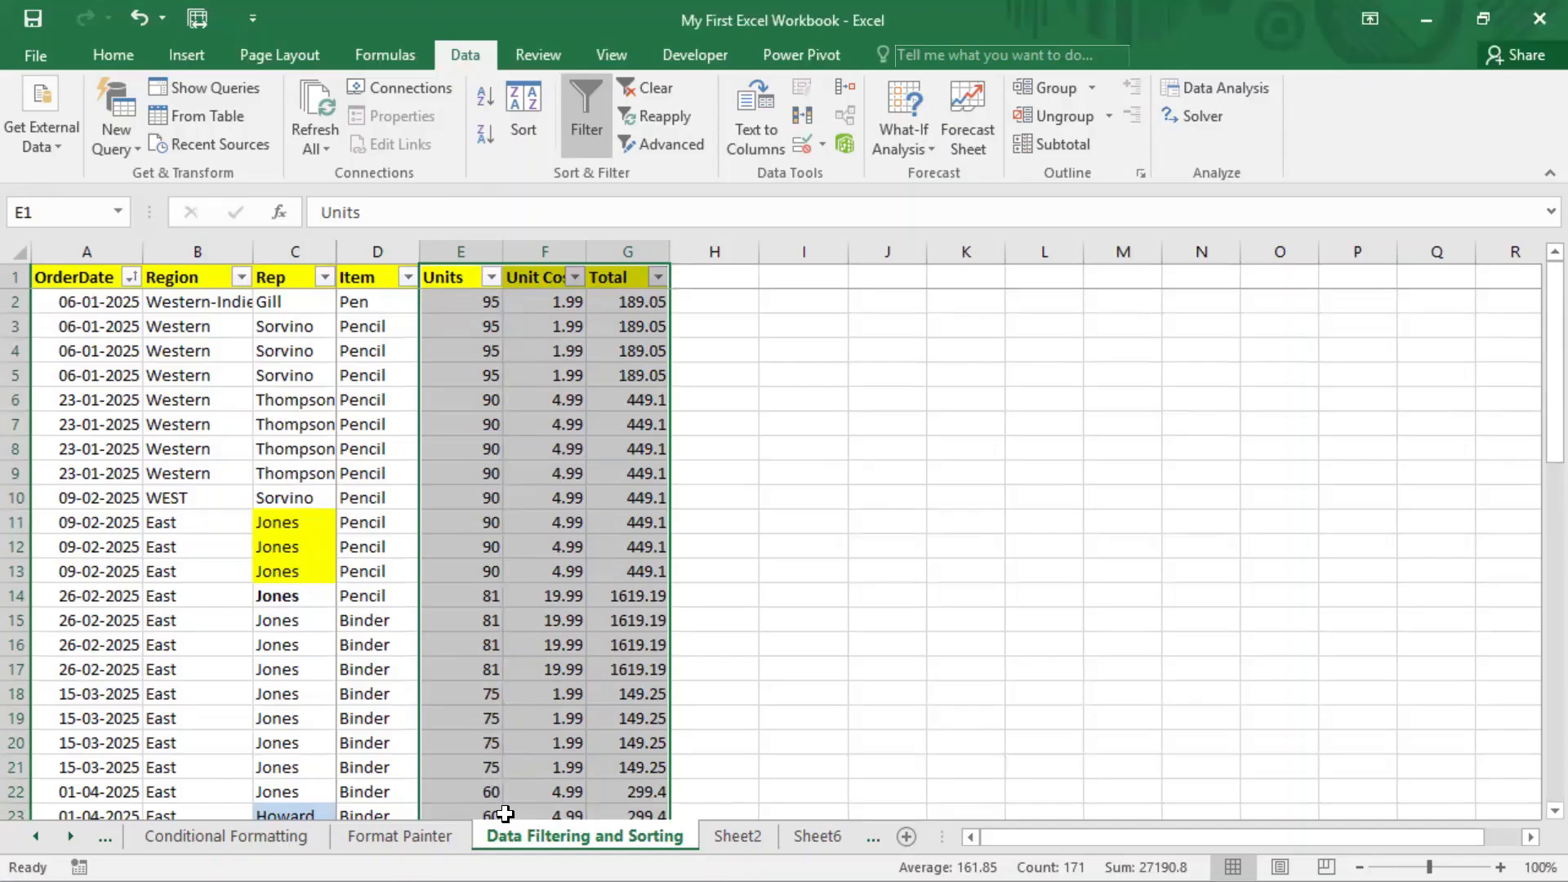
pyautogui.click(472, 626)
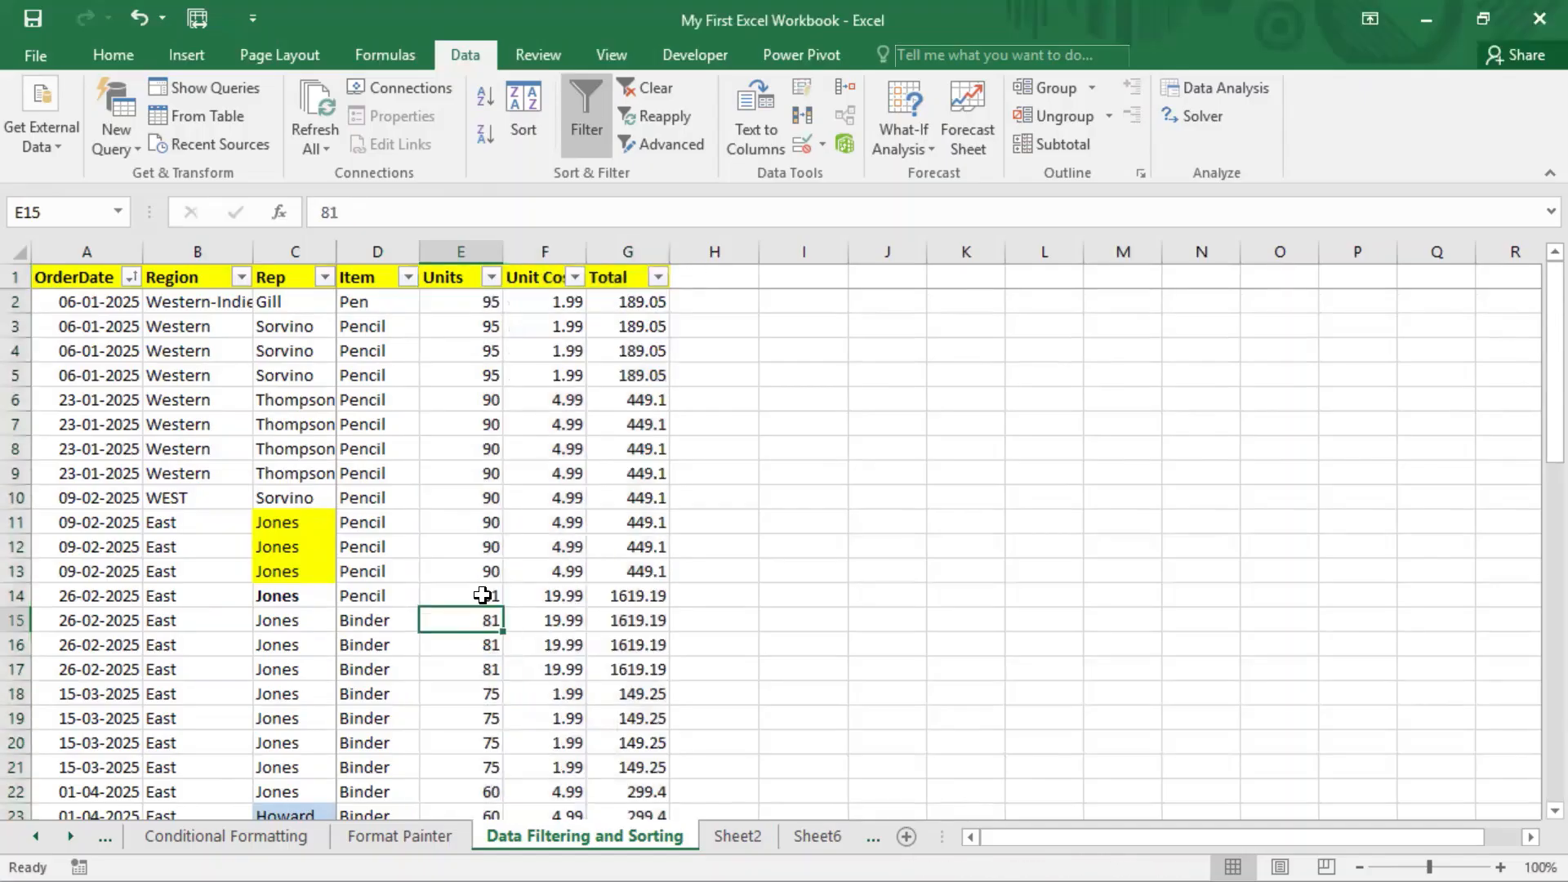
pyautogui.click(540, 247)
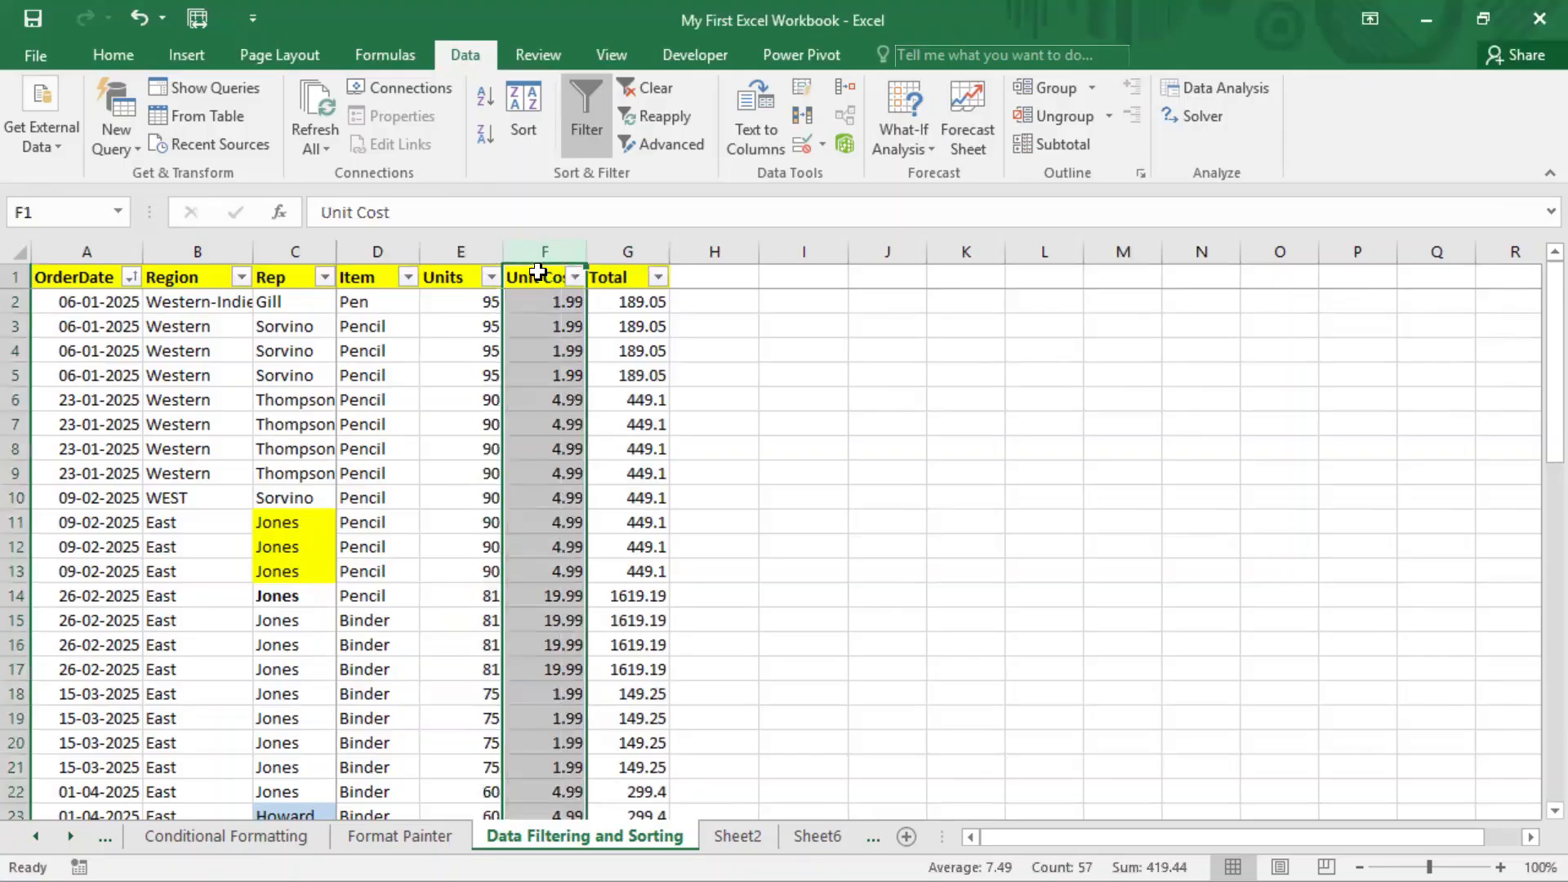
pyautogui.click(363, 373)
pyautogui.click(383, 242)
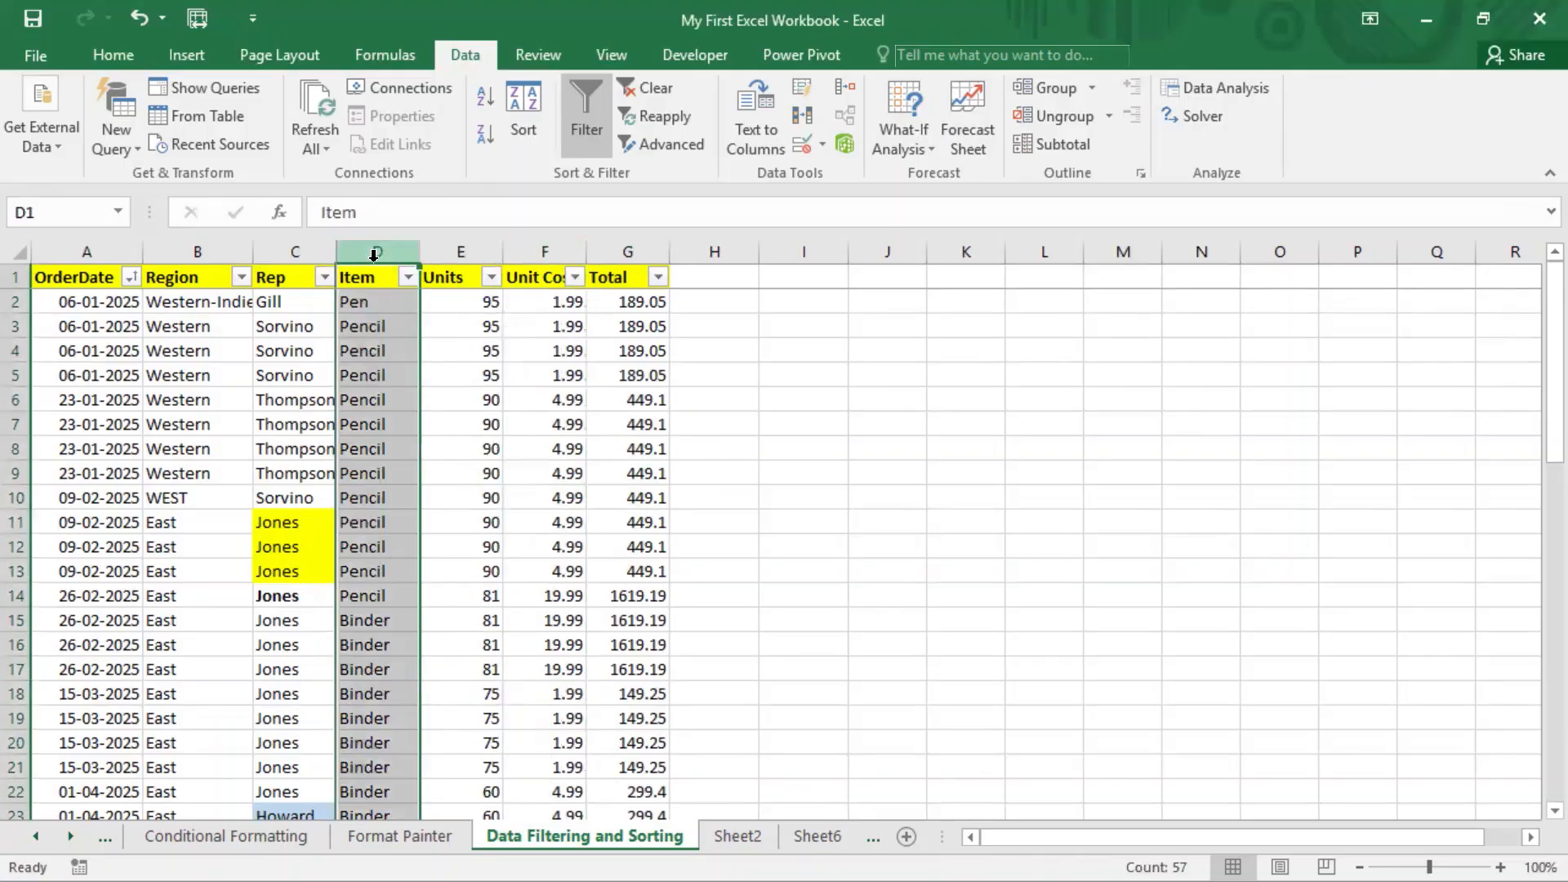
pyautogui.click(487, 97)
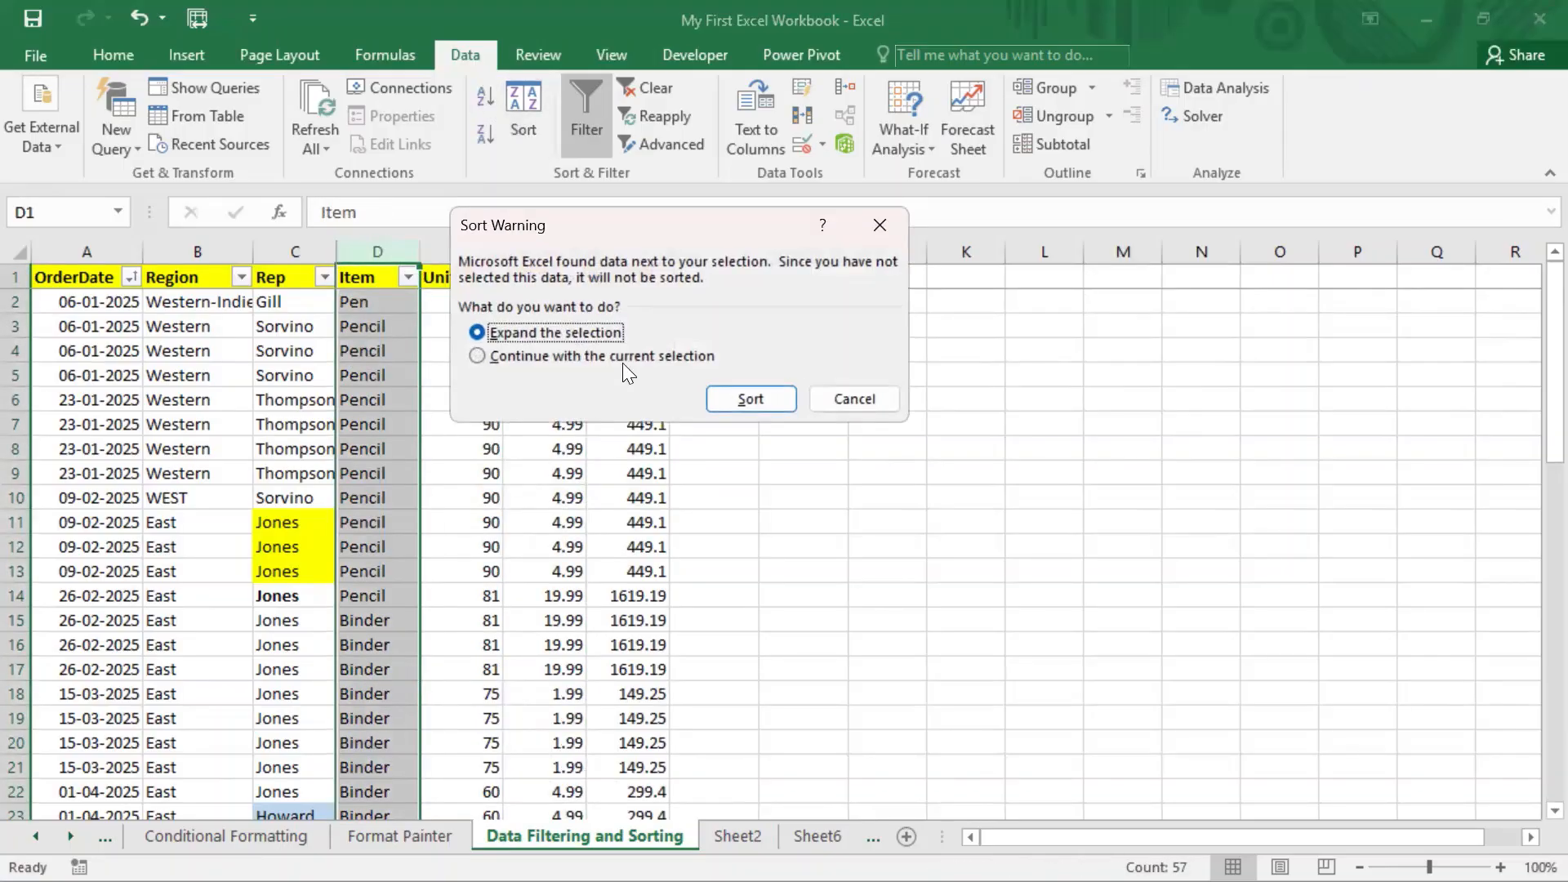
pyautogui.click(854, 400)
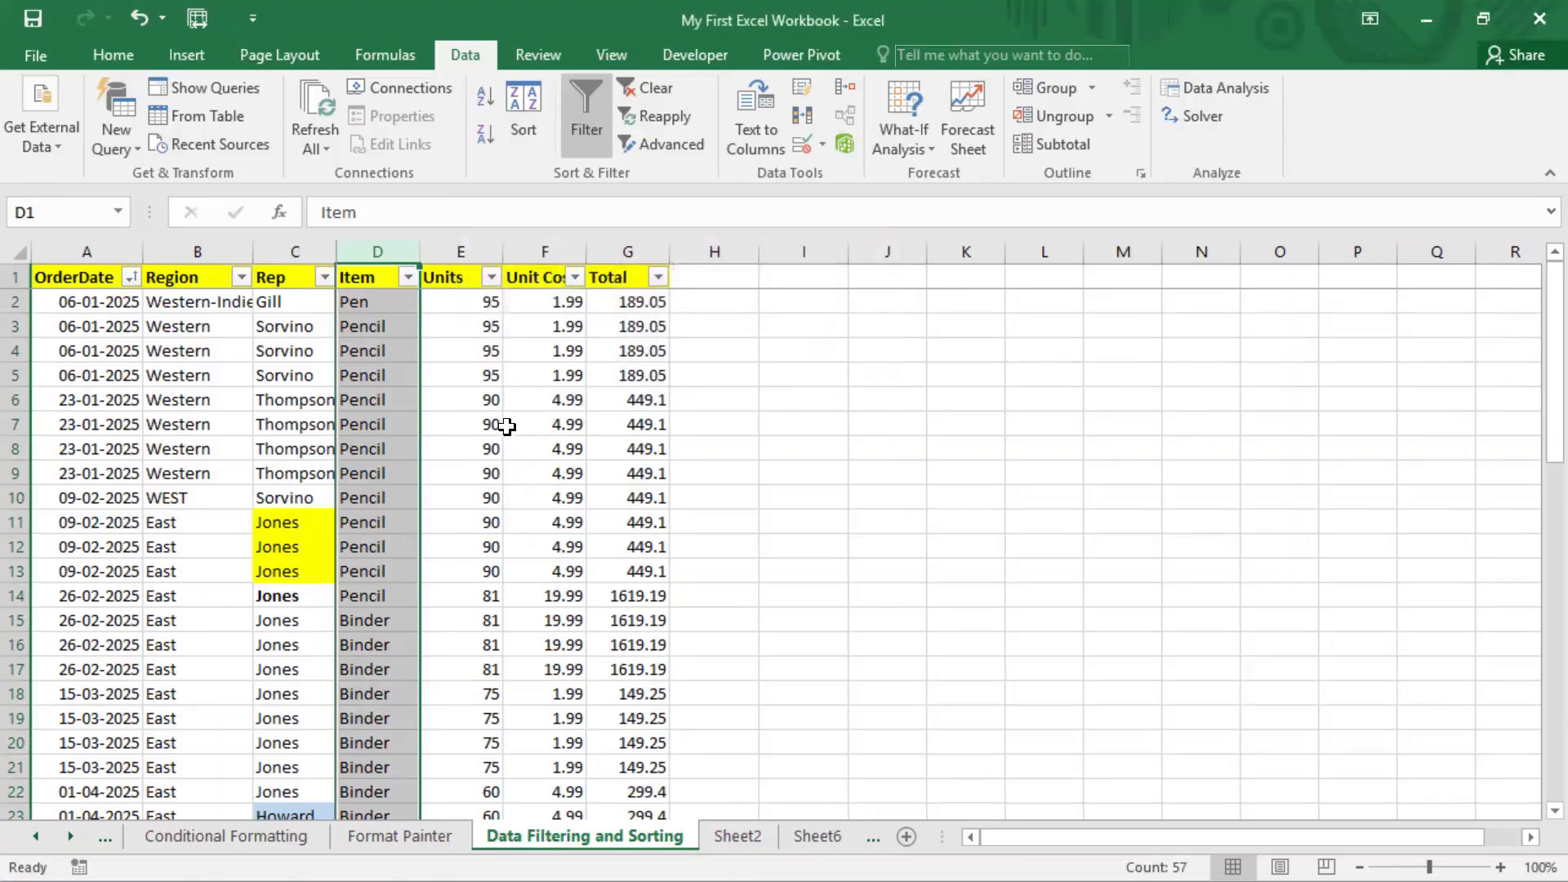
pyautogui.click(523, 474)
pyautogui.hotkey('ctrl', 'shift', 'Down')
pyautogui.click(524, 473)
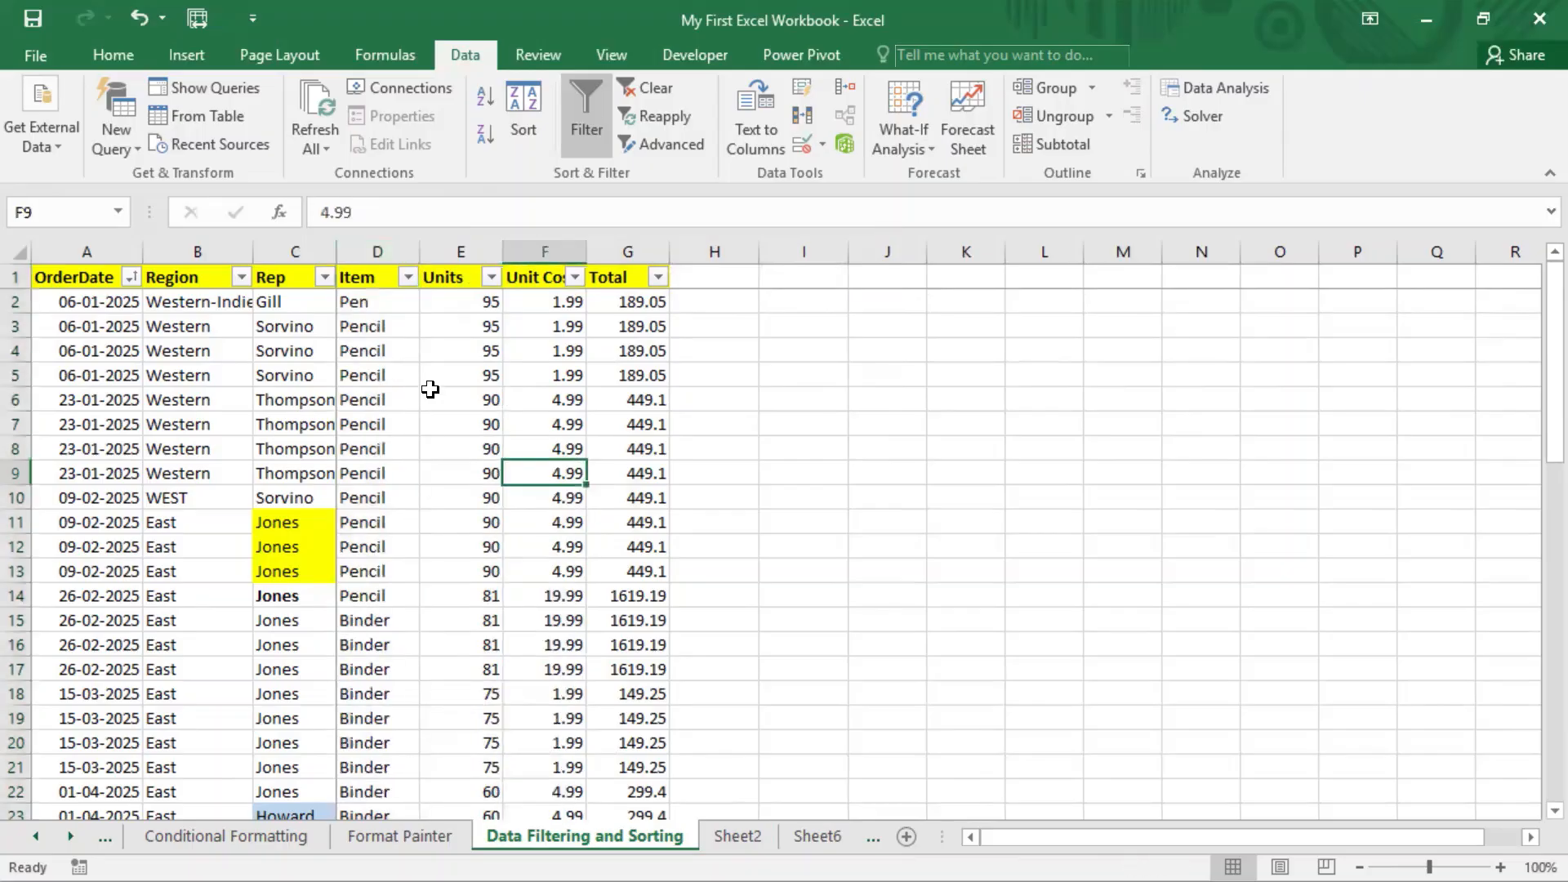
pyautogui.click(462, 273)
pyautogui.hotkey('ctrl', 'shift', 'Down')
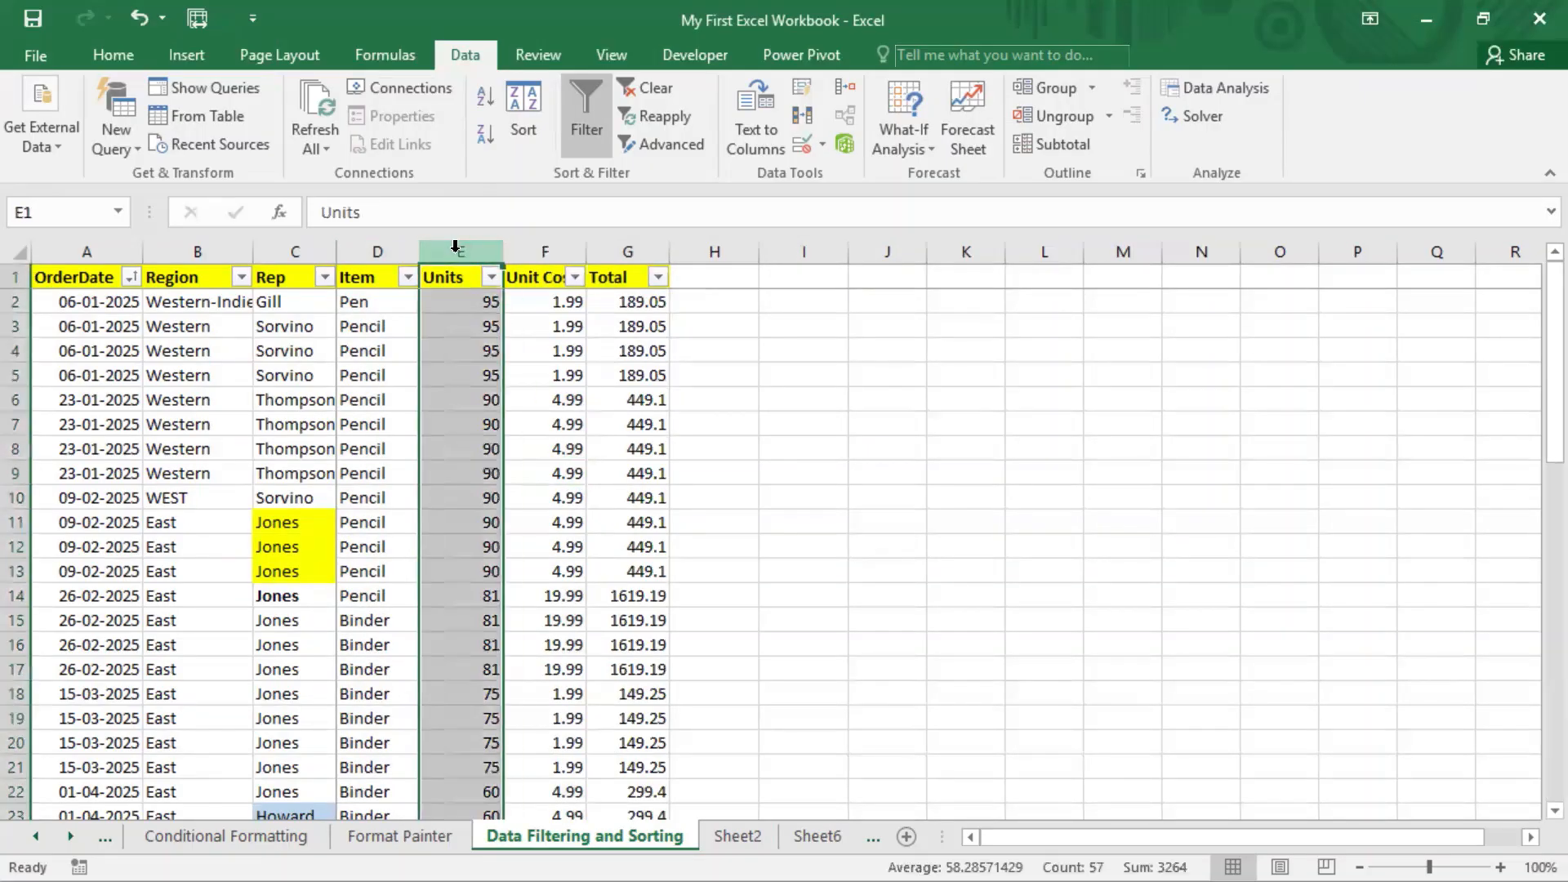
# - Sort only the Item column from A to Z, continuing with the current selection instead of expanding it
pyautogui.click(374, 276)
pyautogui.hotkey('ctrl', 'shift', 'Down')
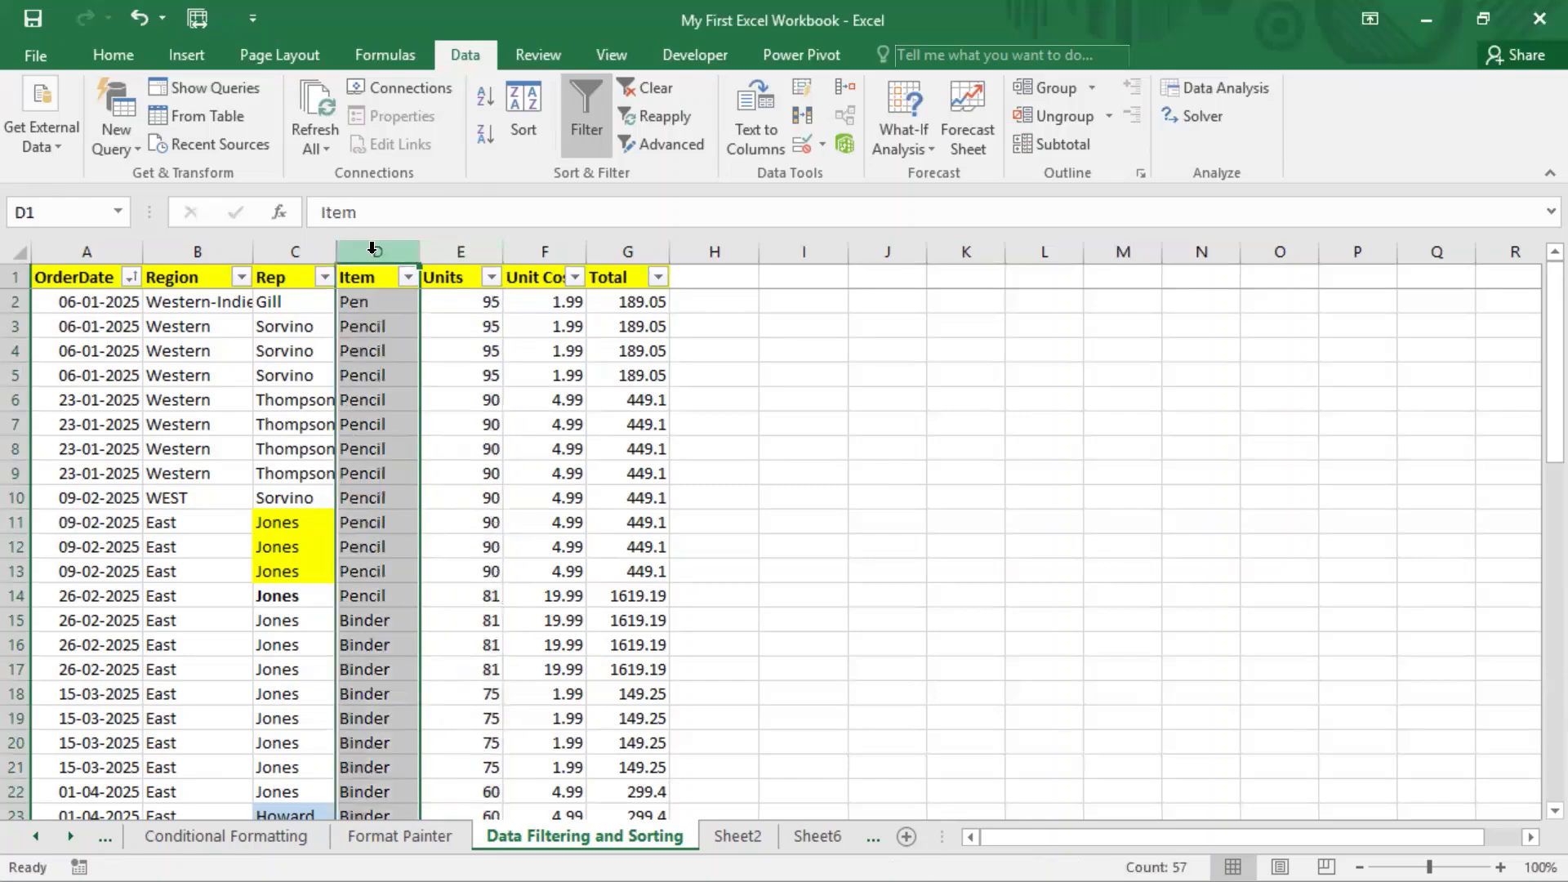
pyautogui.click(478, 93)
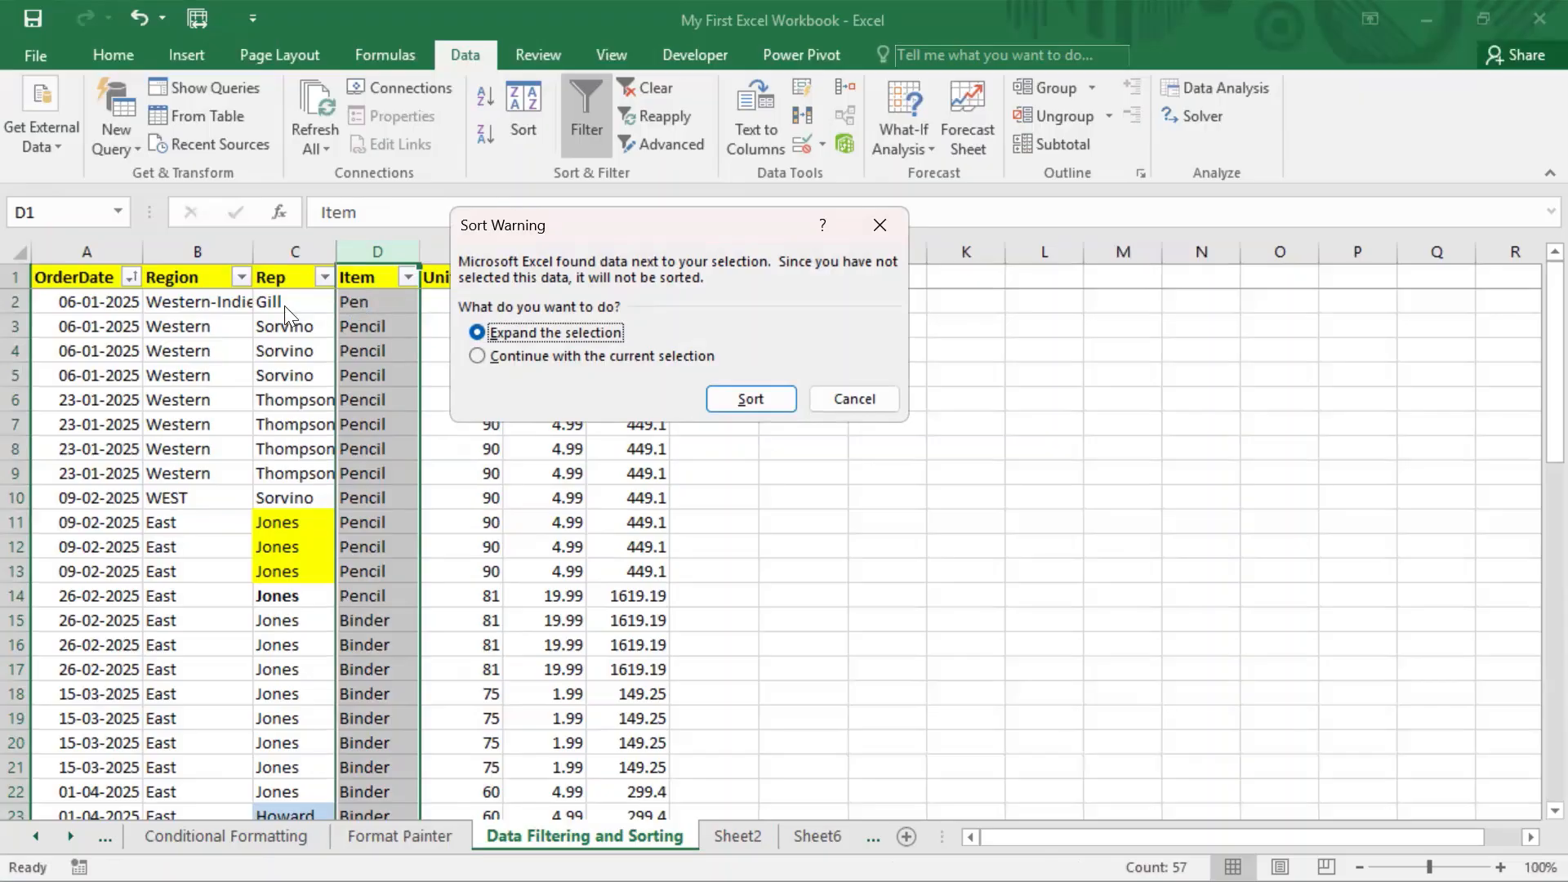
pyautogui.moveTo(719, 224); pyautogui.dragTo(1001, 226)
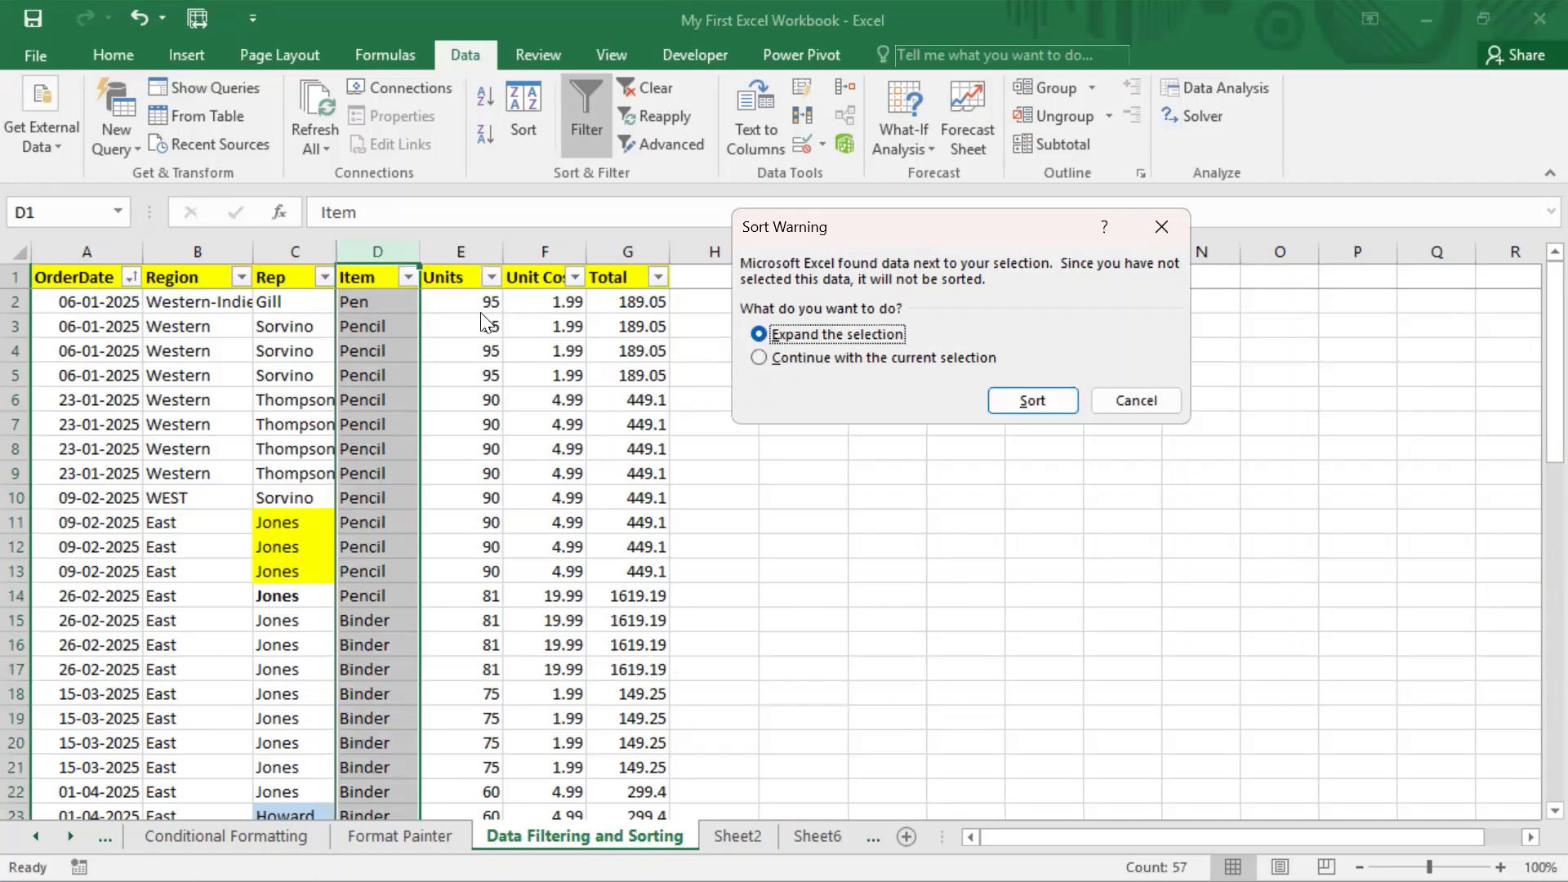
pyautogui.click(809, 362)
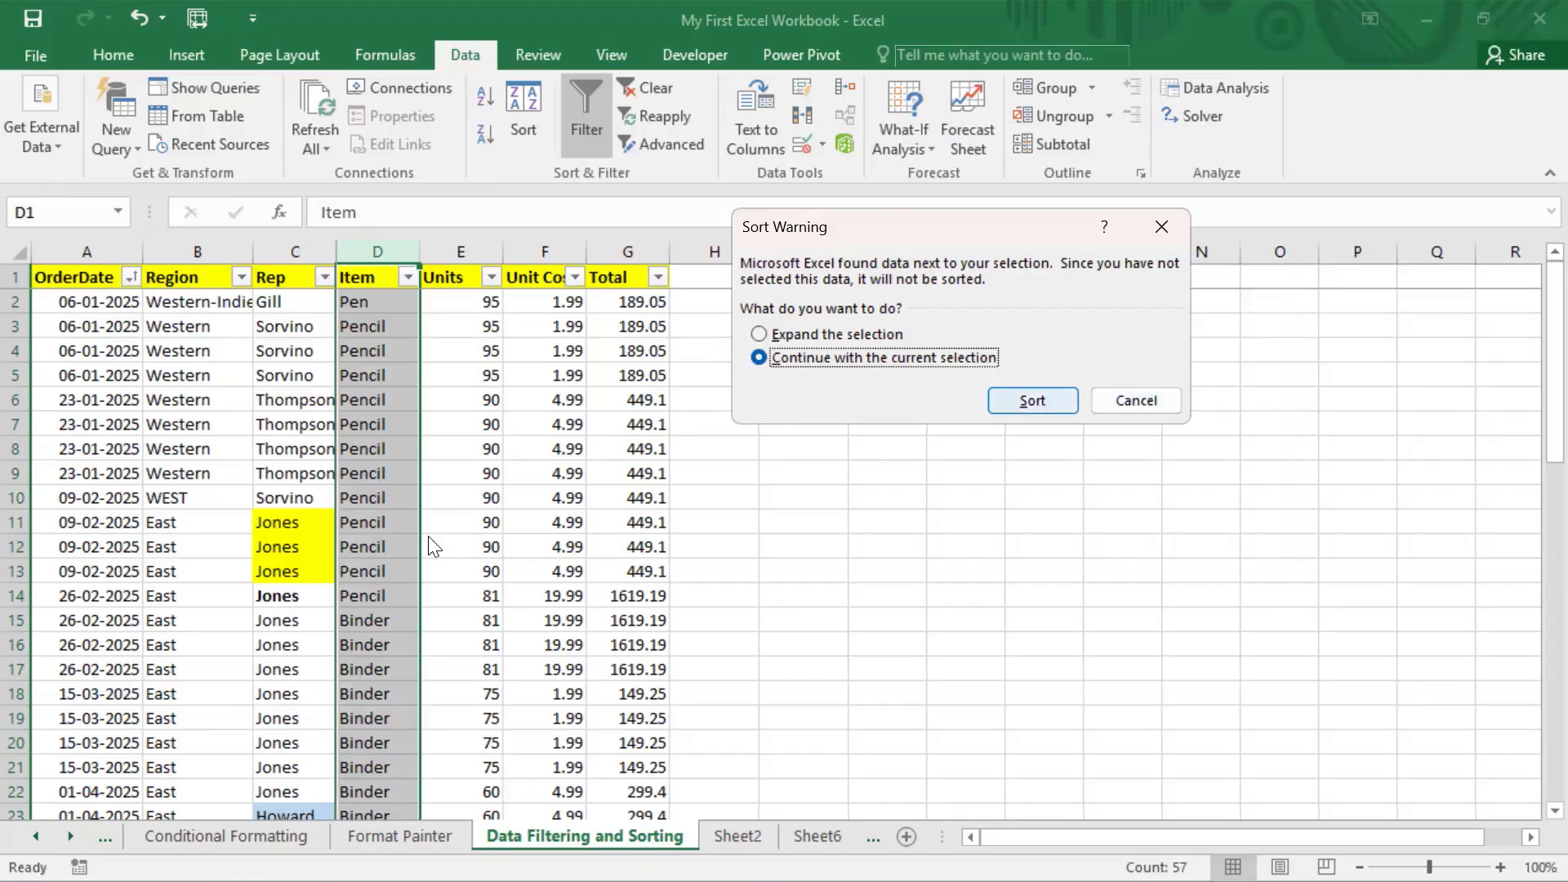
pyautogui.click(1034, 398)
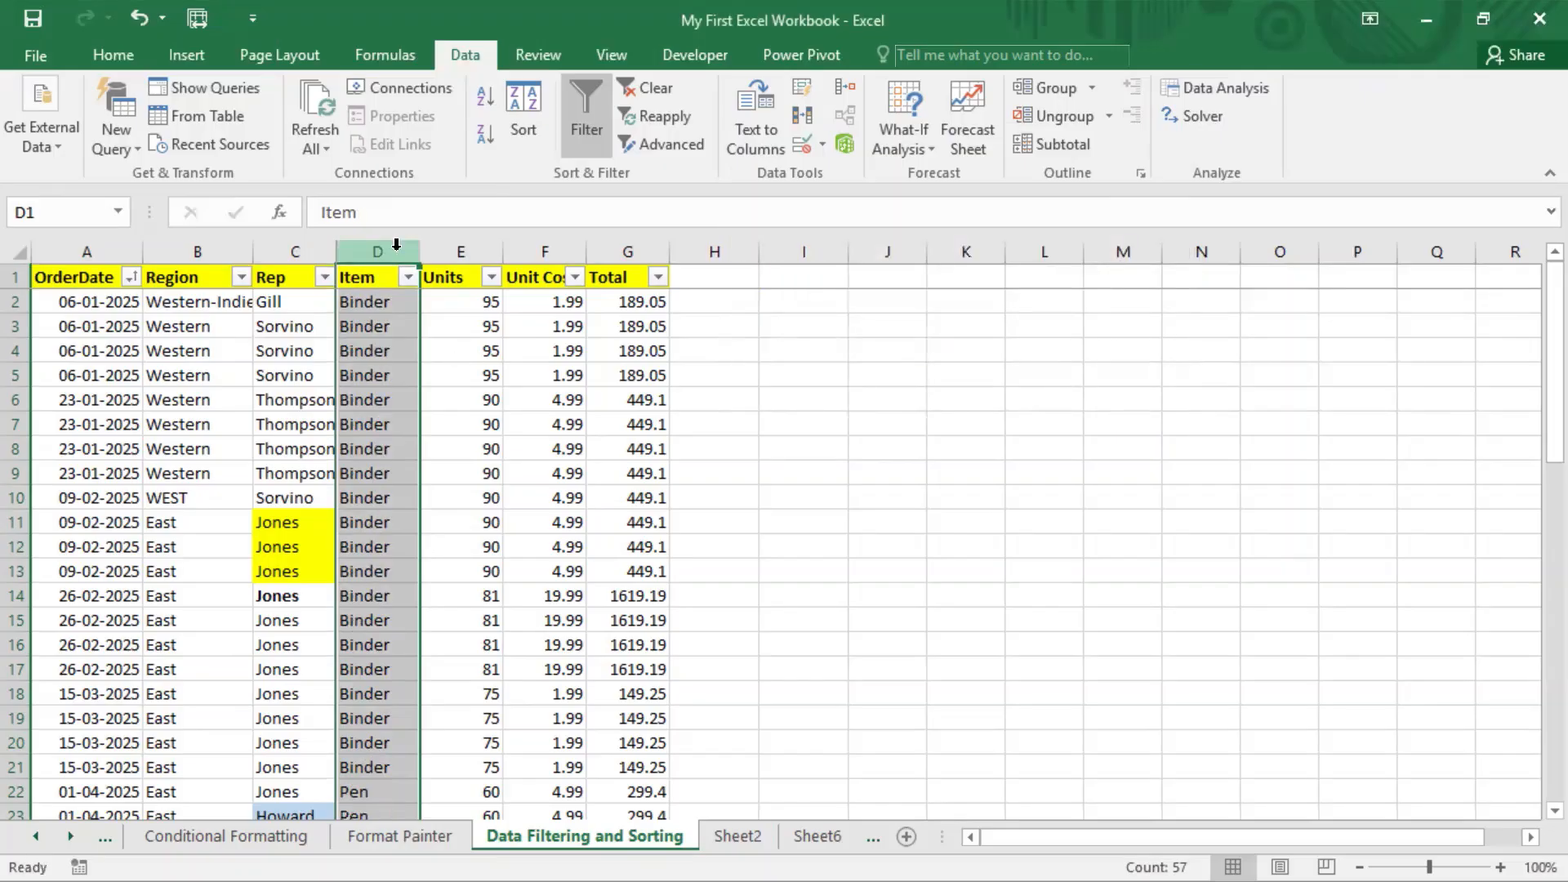
# - Compare the Item and Units entries in row 2, and undo the Item-only sort
pyautogui.click(382, 308)
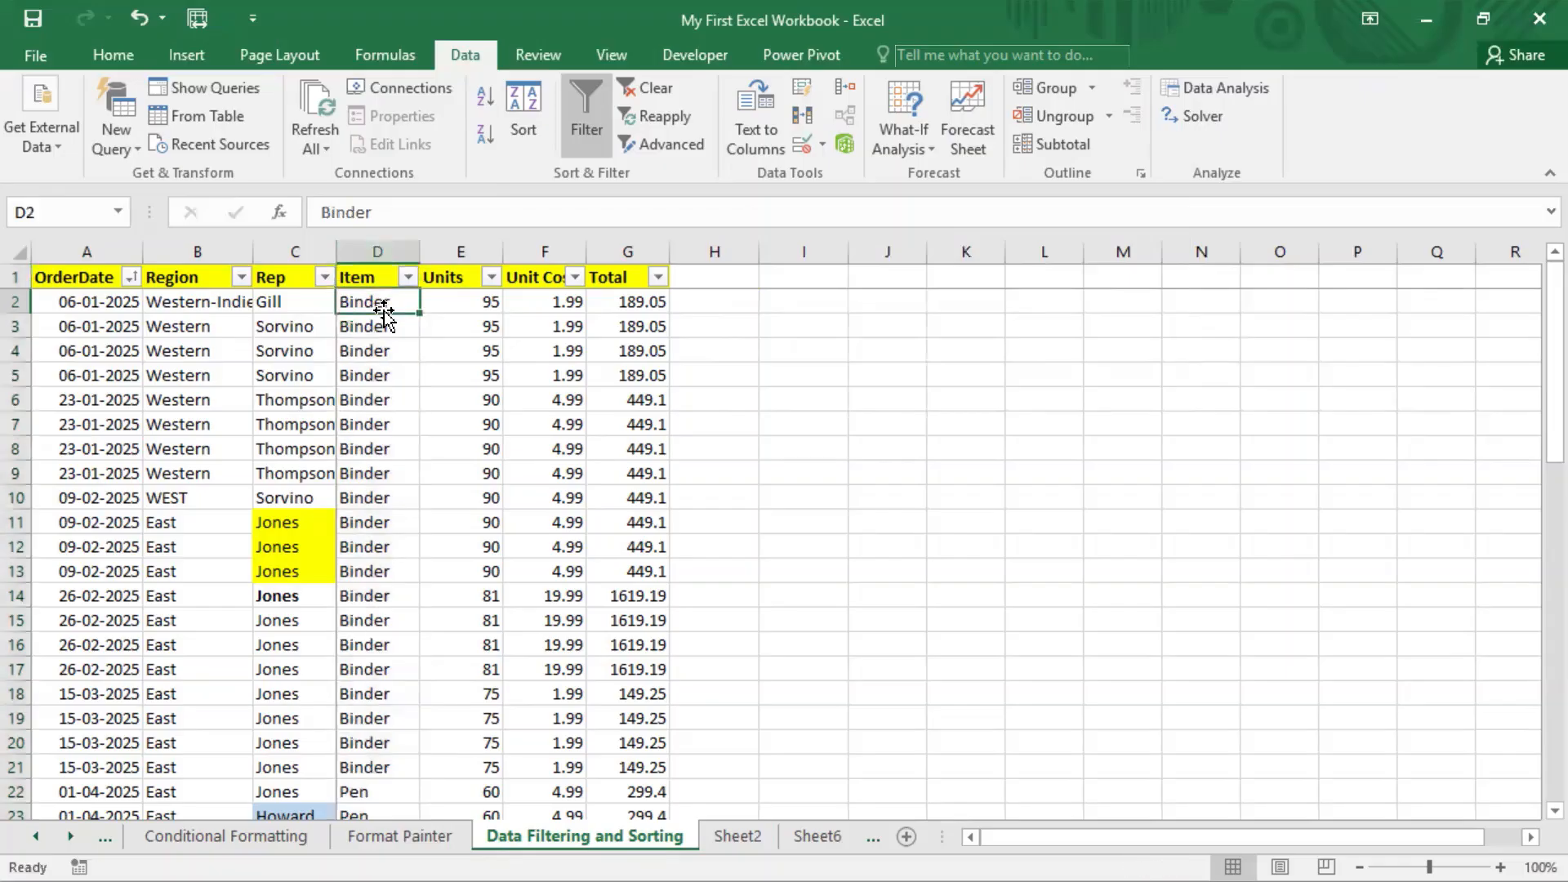
pyautogui.click(490, 305)
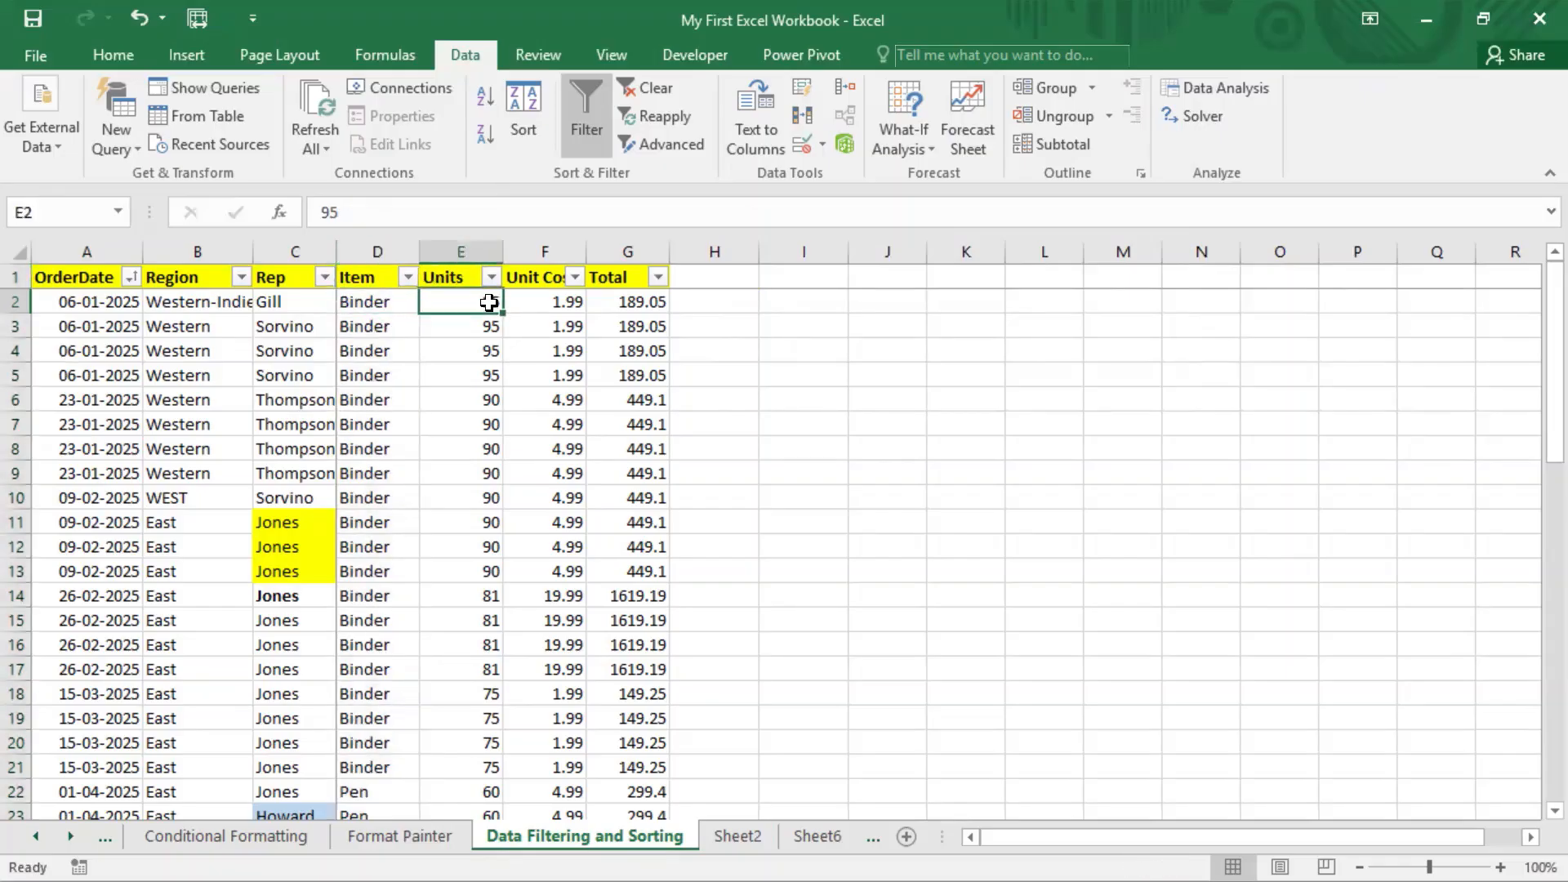
pyautogui.click(382, 297)
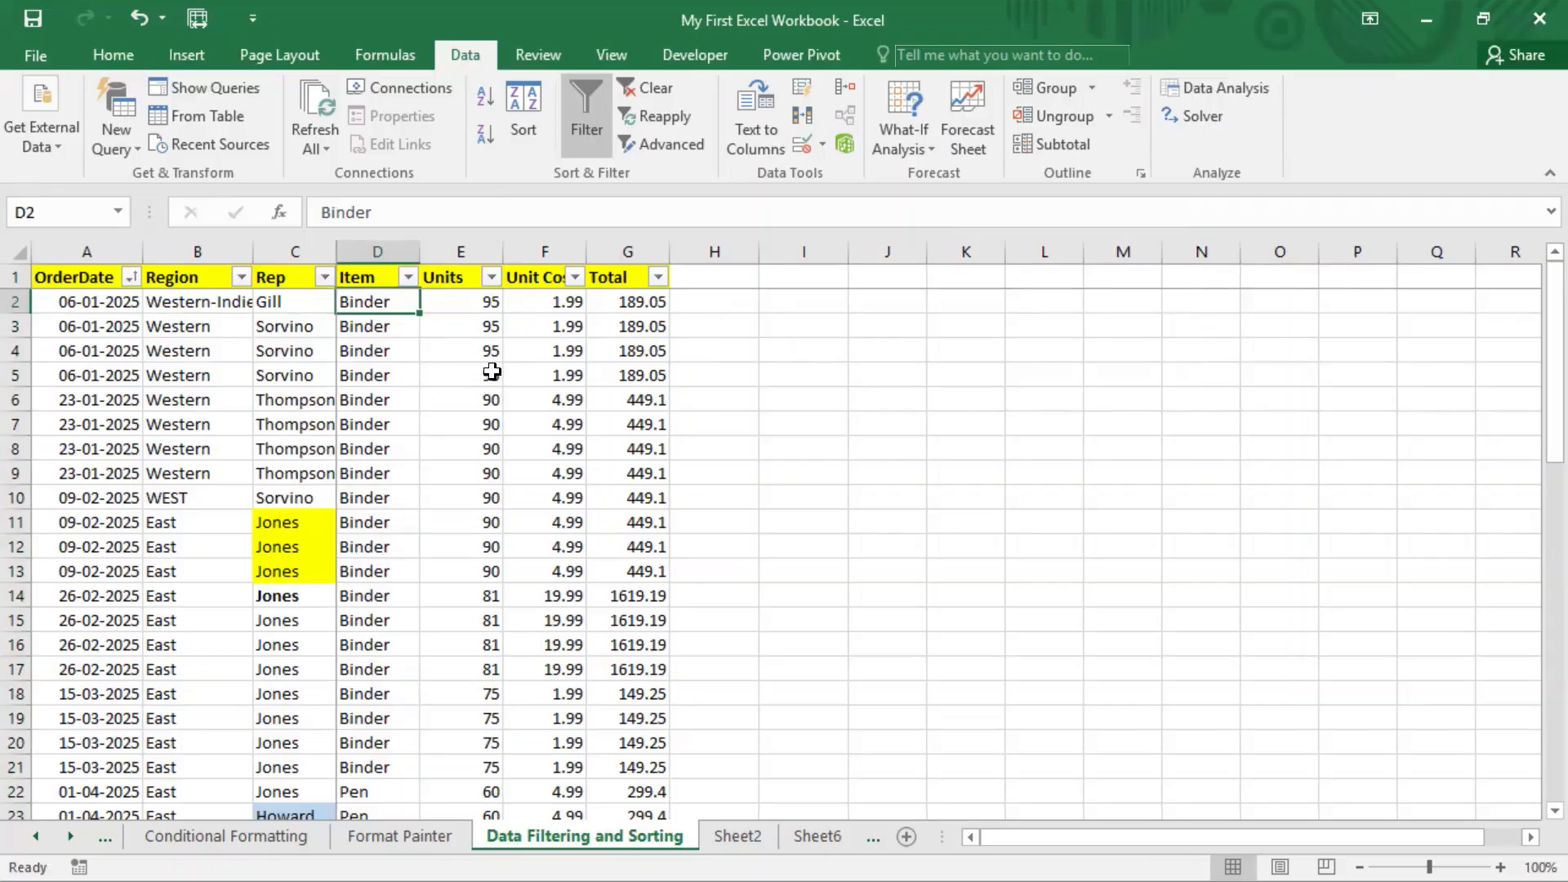
pyautogui.hotkey('ctrl', 'z')
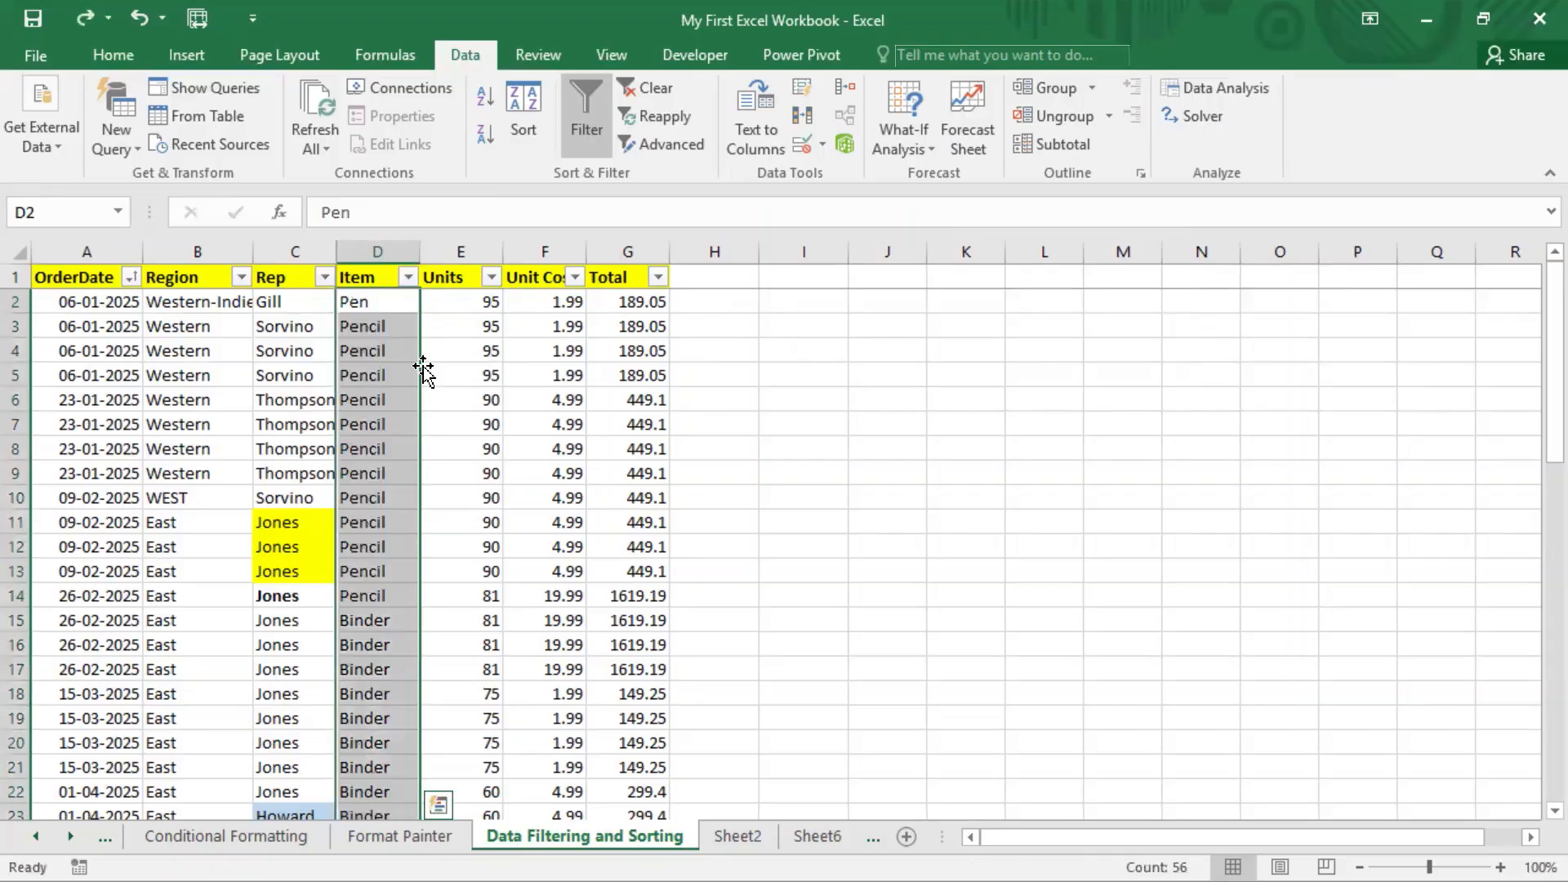
pyautogui.click(472, 394)
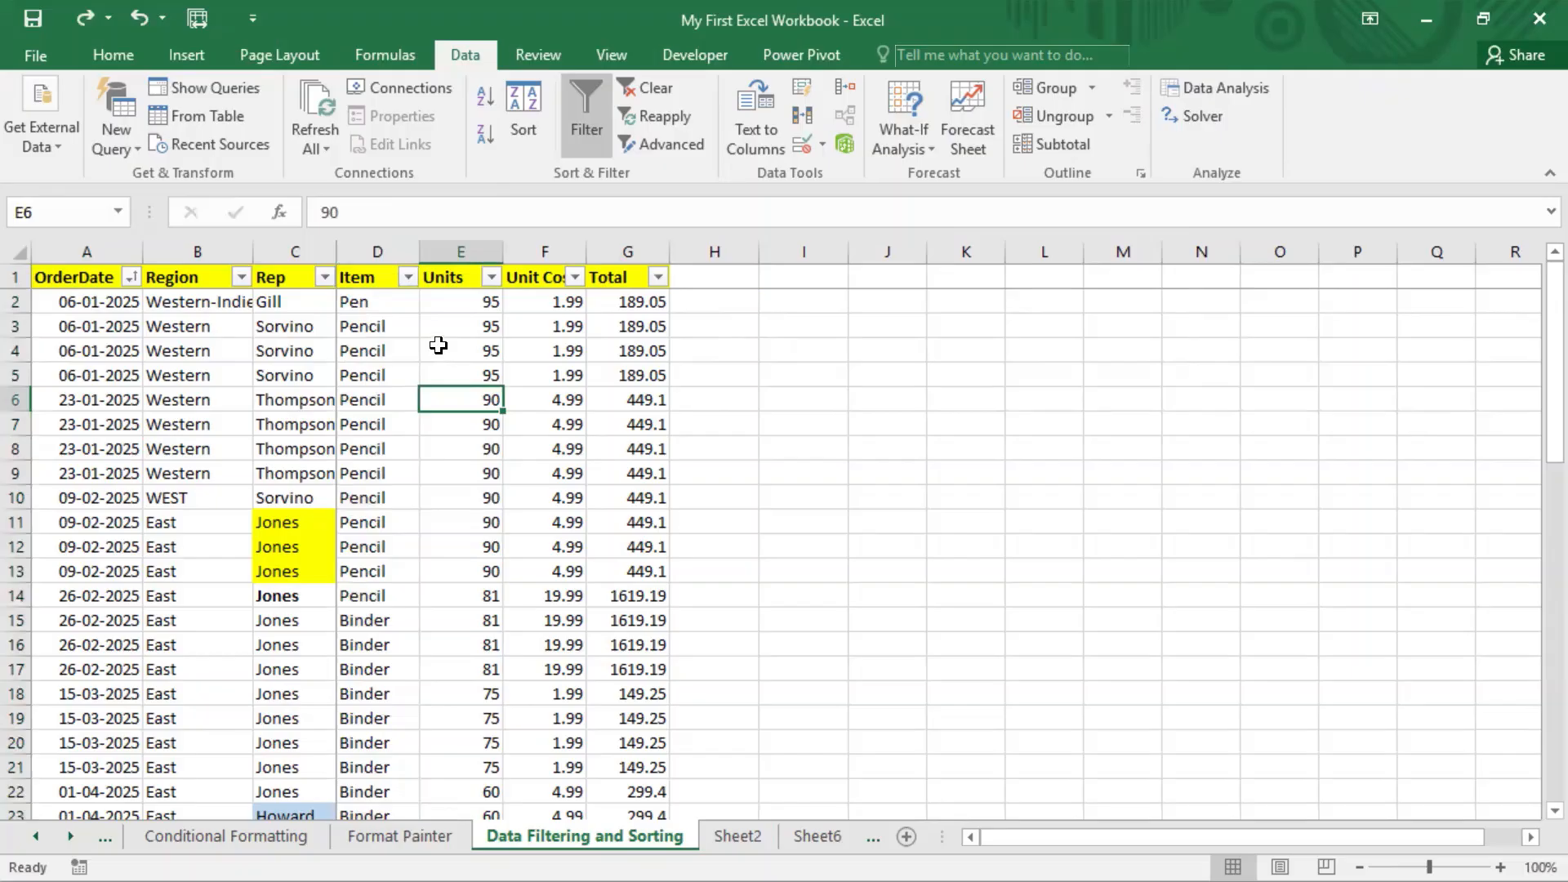
# - Sort the Item column from A to Z with the selection expanded to the whole table, and check the Item entries
pyautogui.click(378, 253)
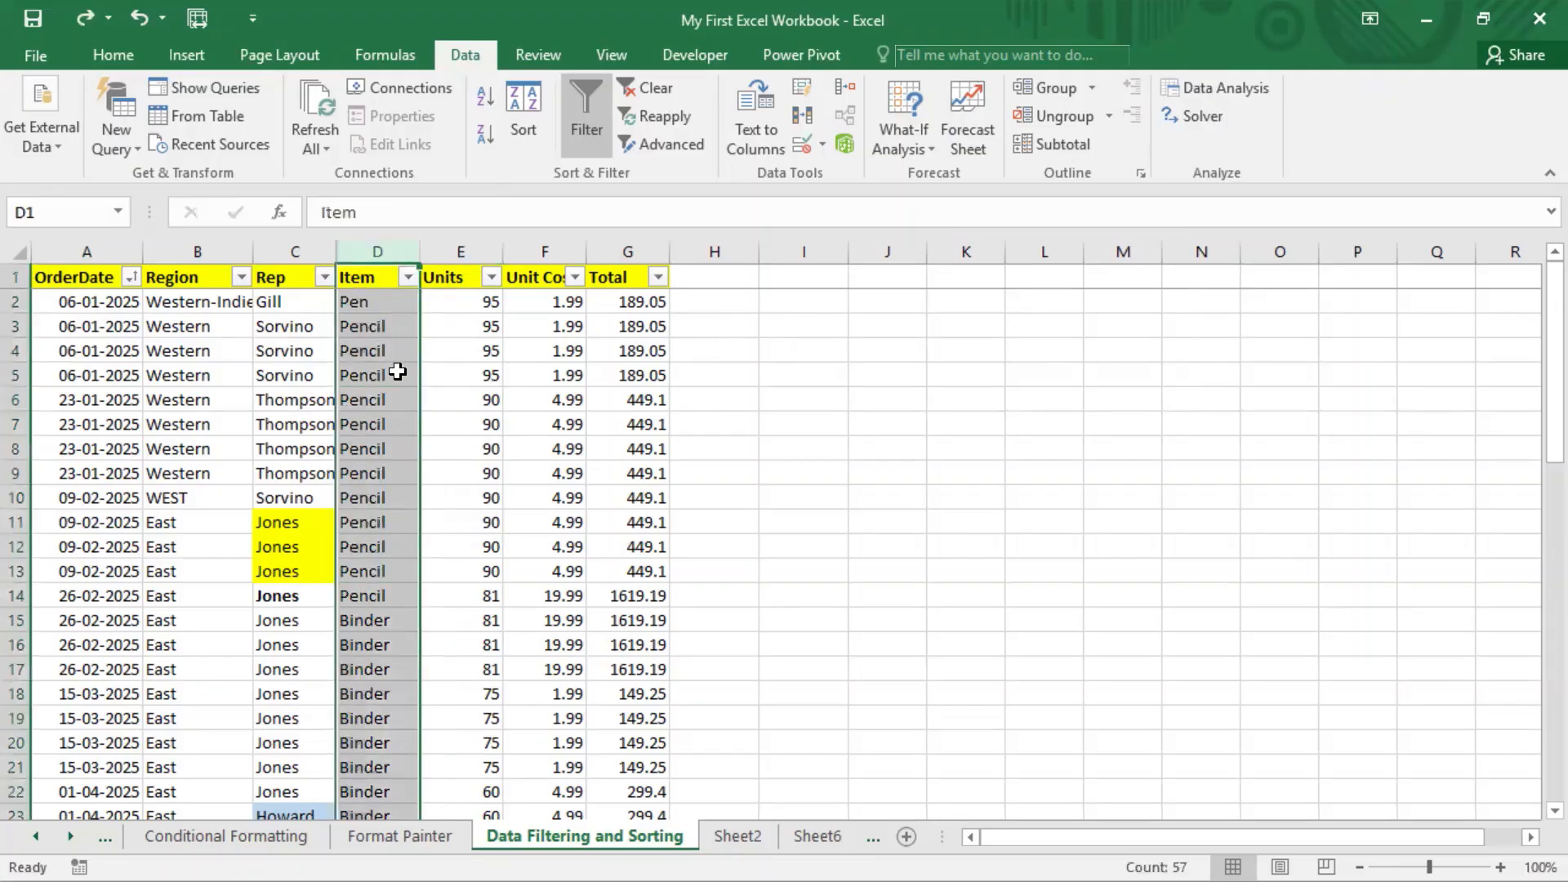
pyautogui.click(484, 95)
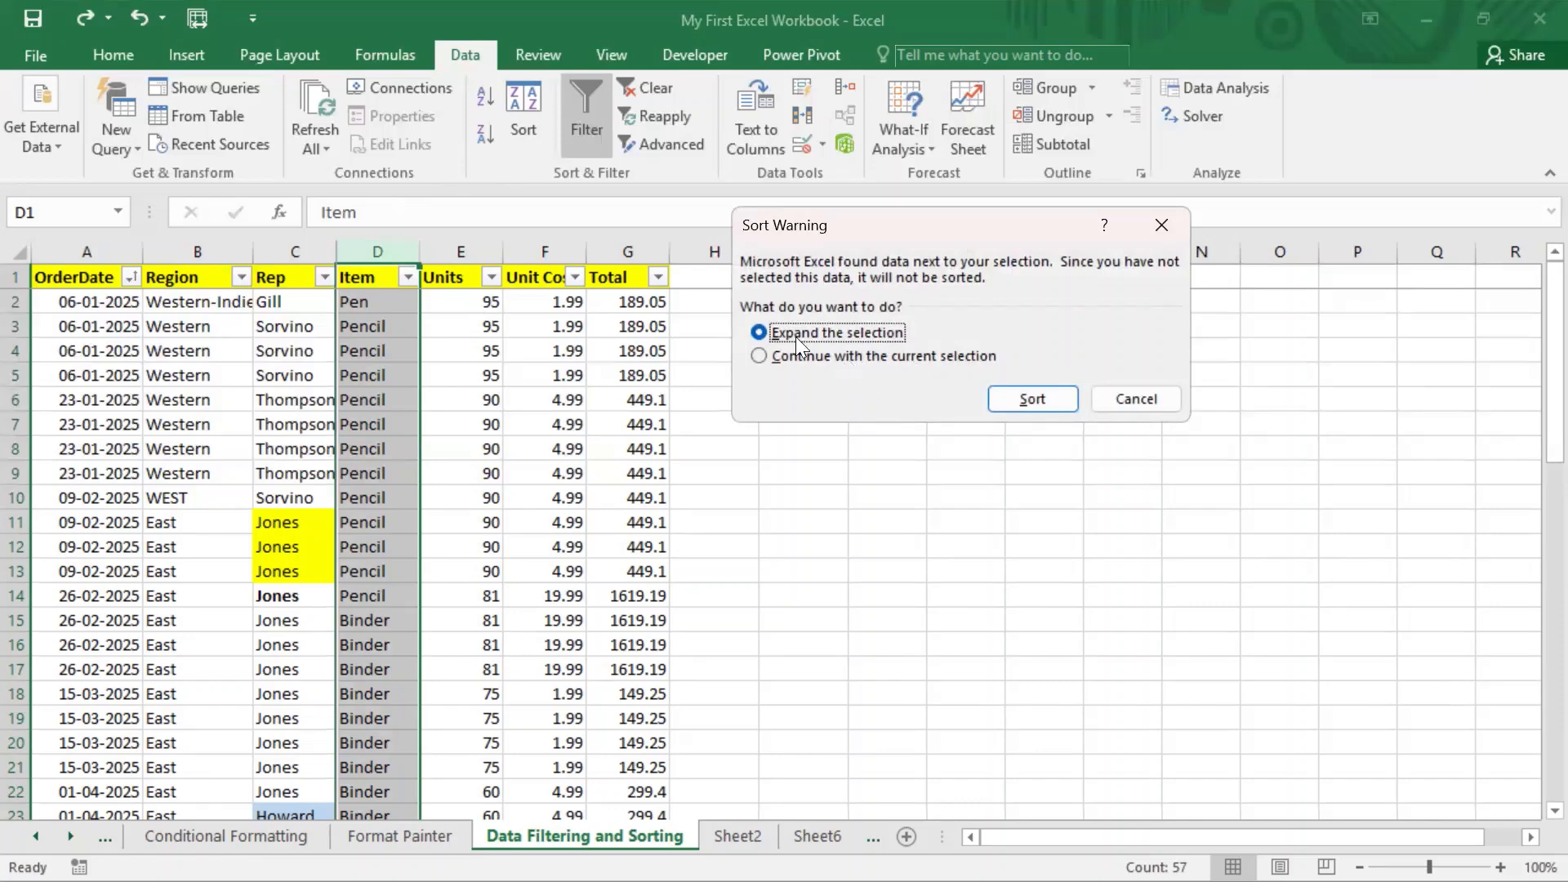
pyautogui.click(1000, 393)
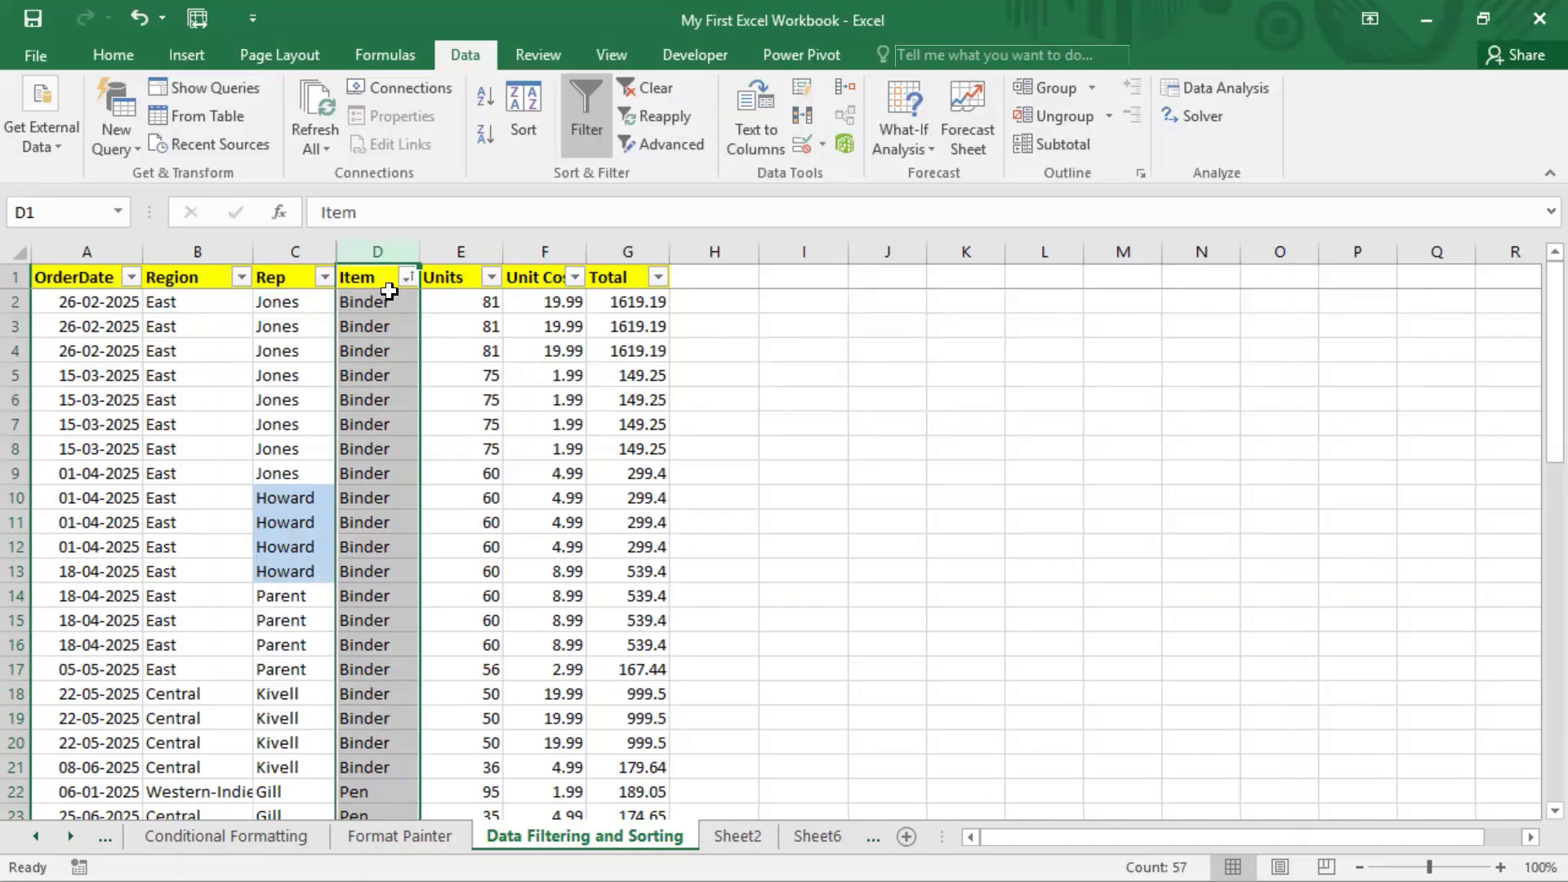
pyautogui.moveTo(389, 301); pyautogui.dragTo(394, 490)
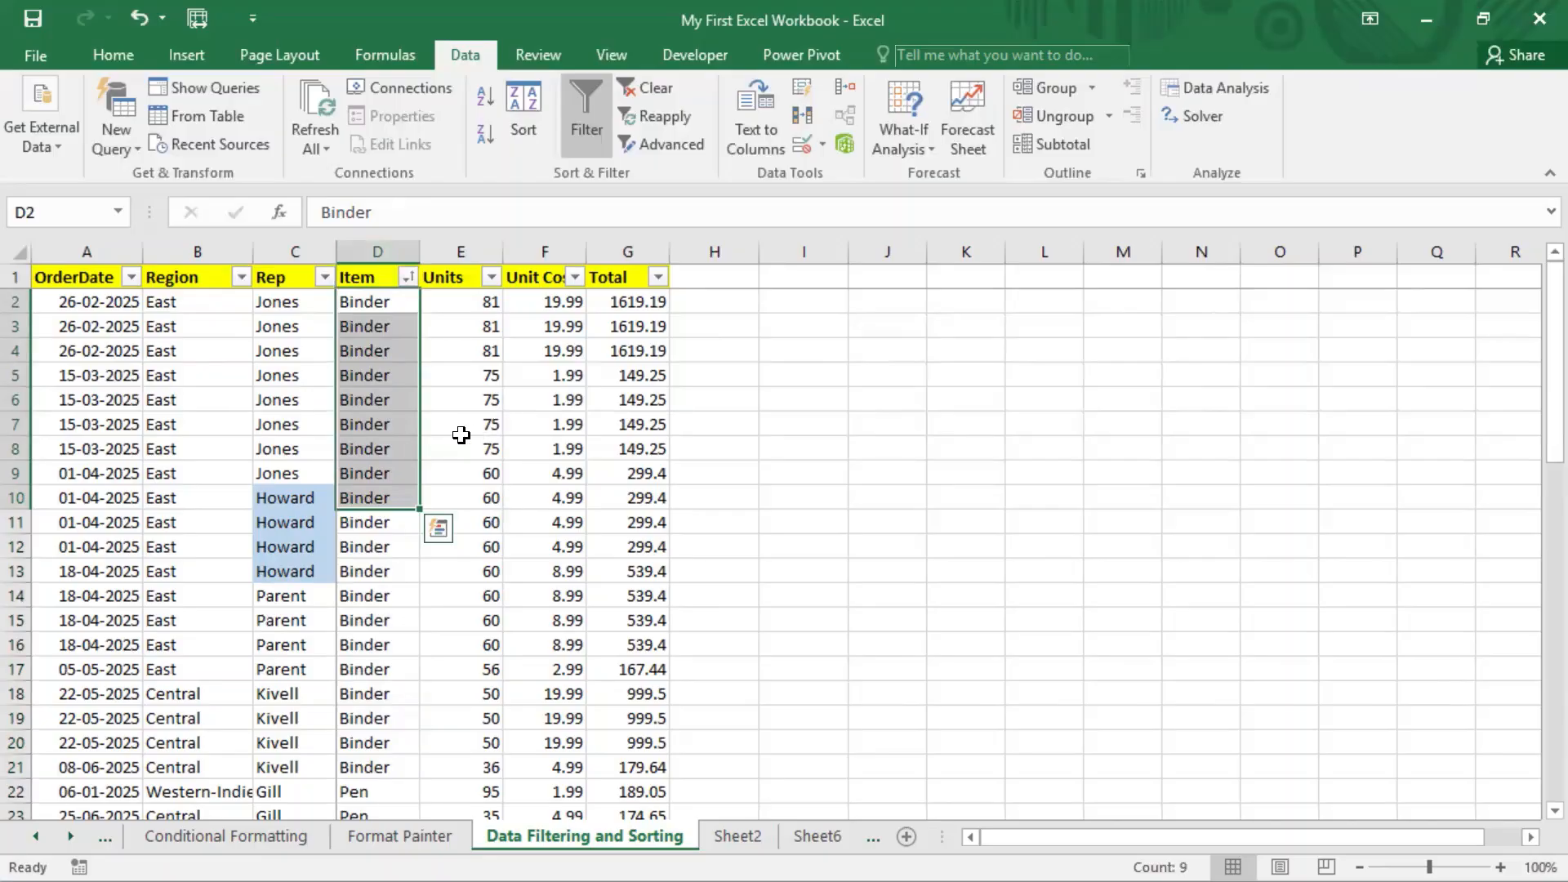
pyautogui.click(362, 248)
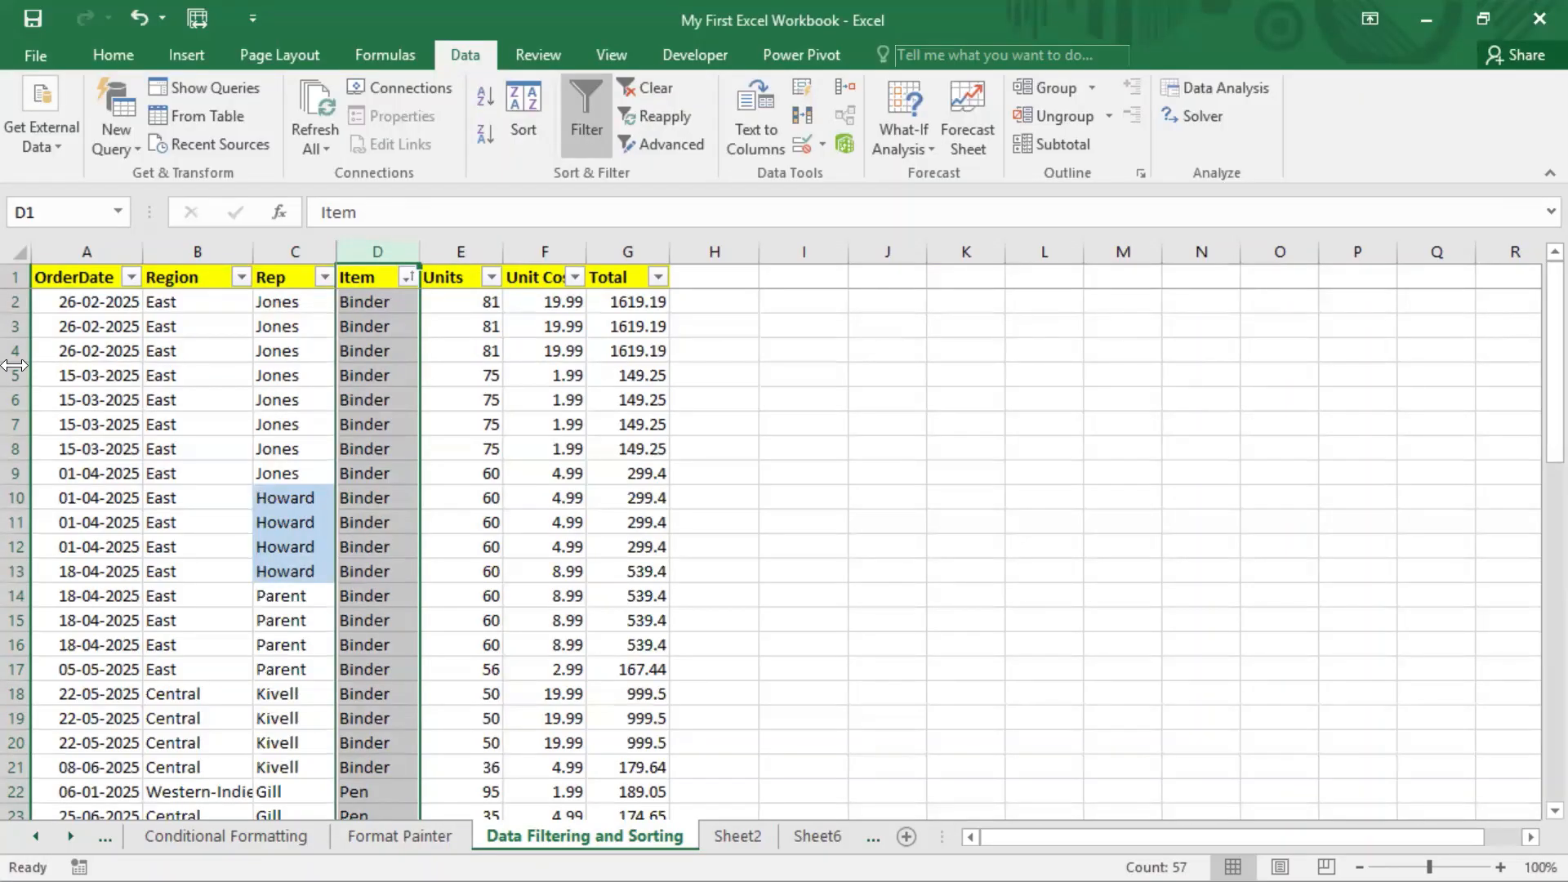
pyautogui.click(455, 352)
pyautogui.click(94, 269)
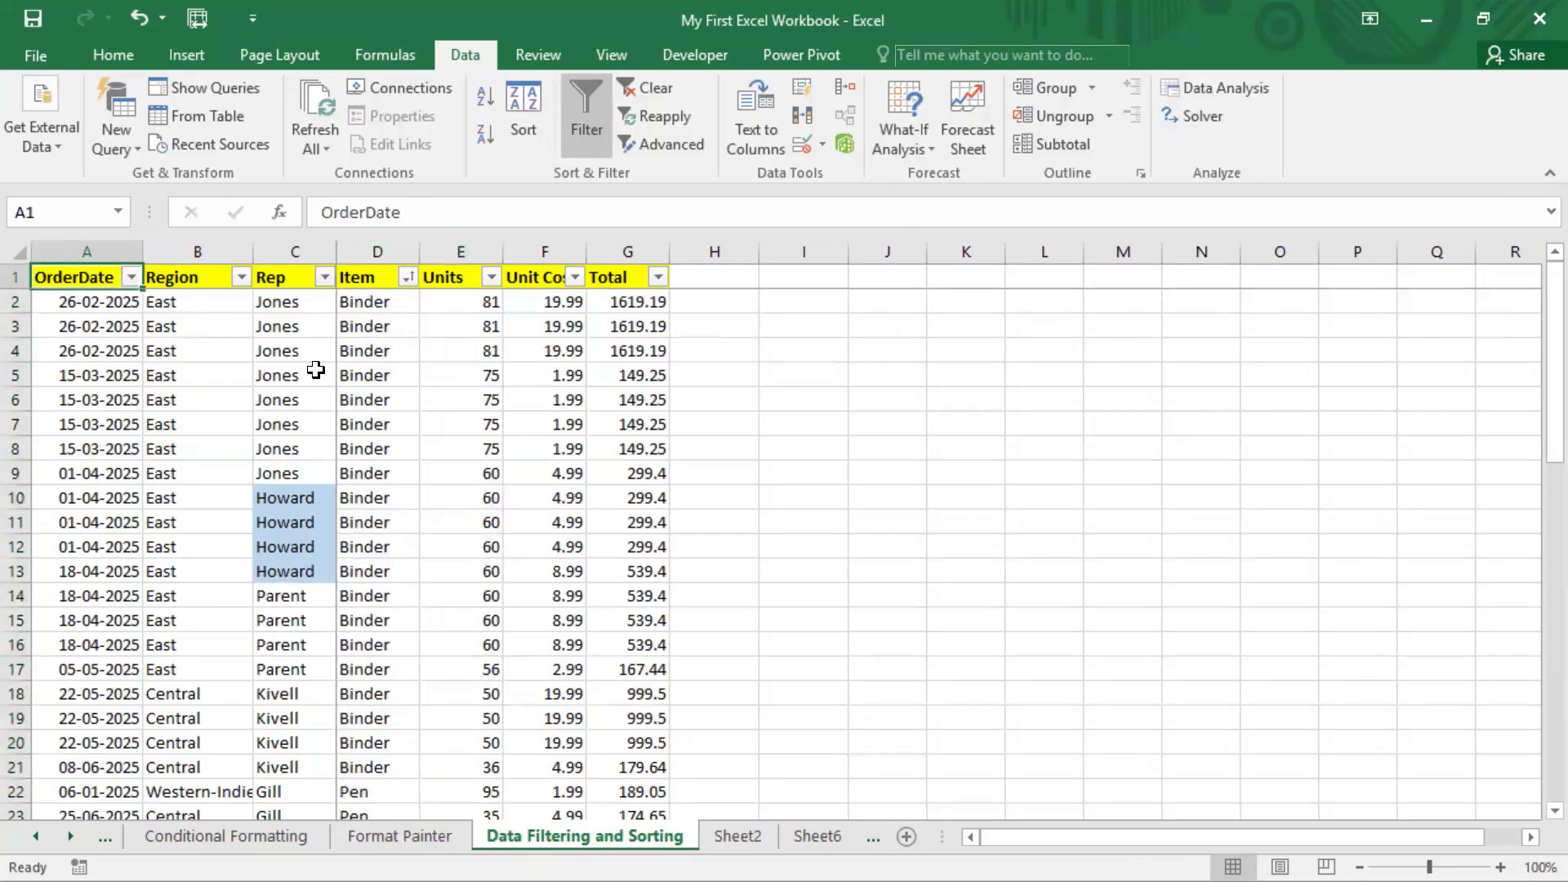
pyautogui.click(532, 108)
pyautogui.moveTo(989, 192); pyautogui.dragTo(670, 175)
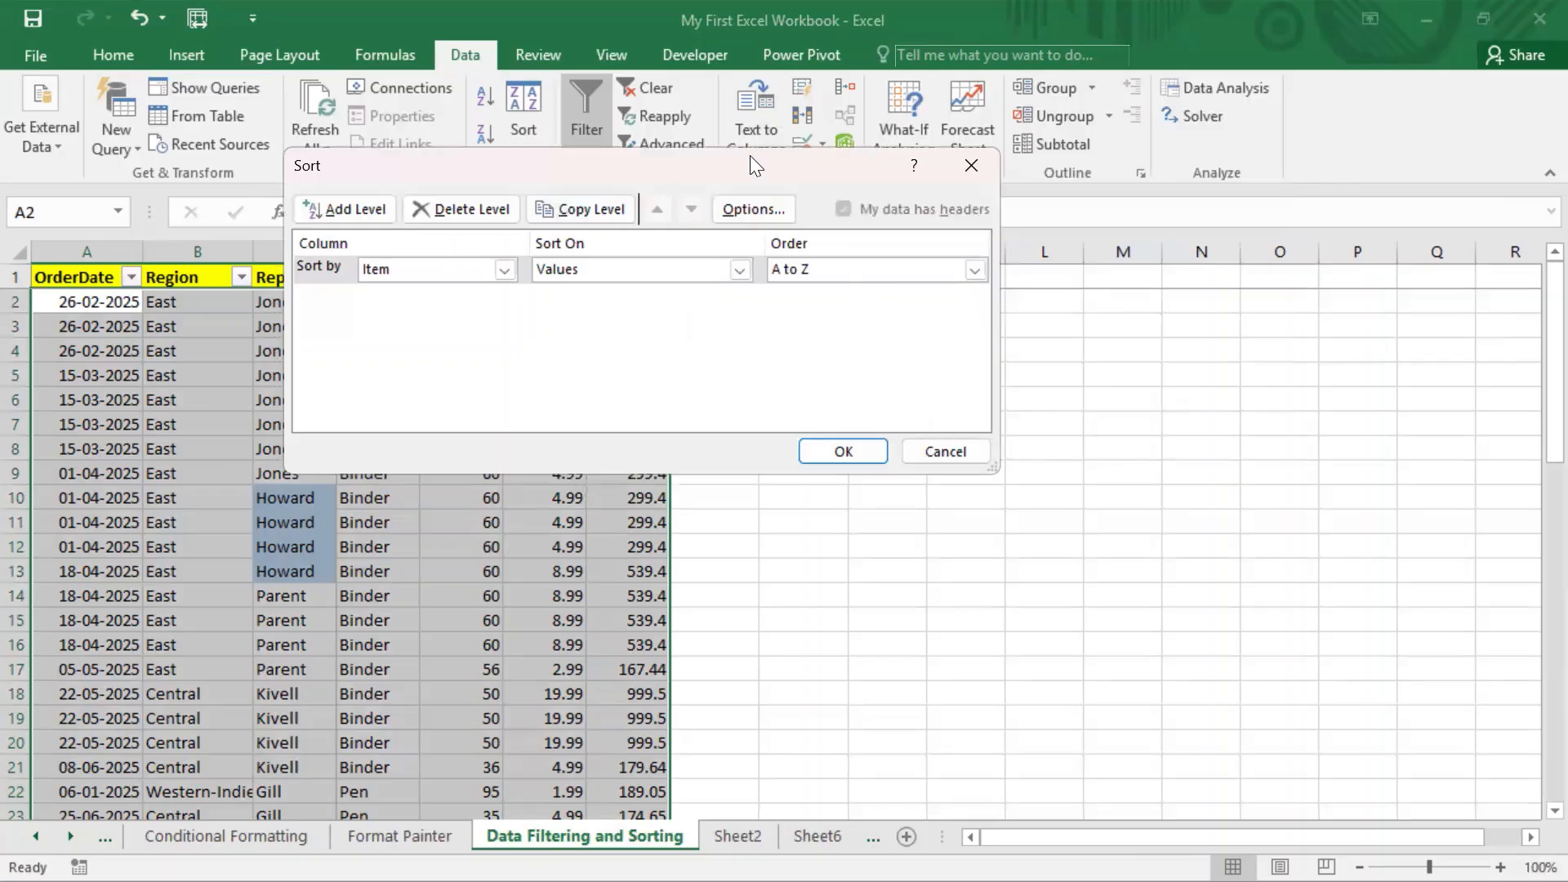
pyautogui.moveTo(752, 161); pyautogui.dragTo(518, 152)
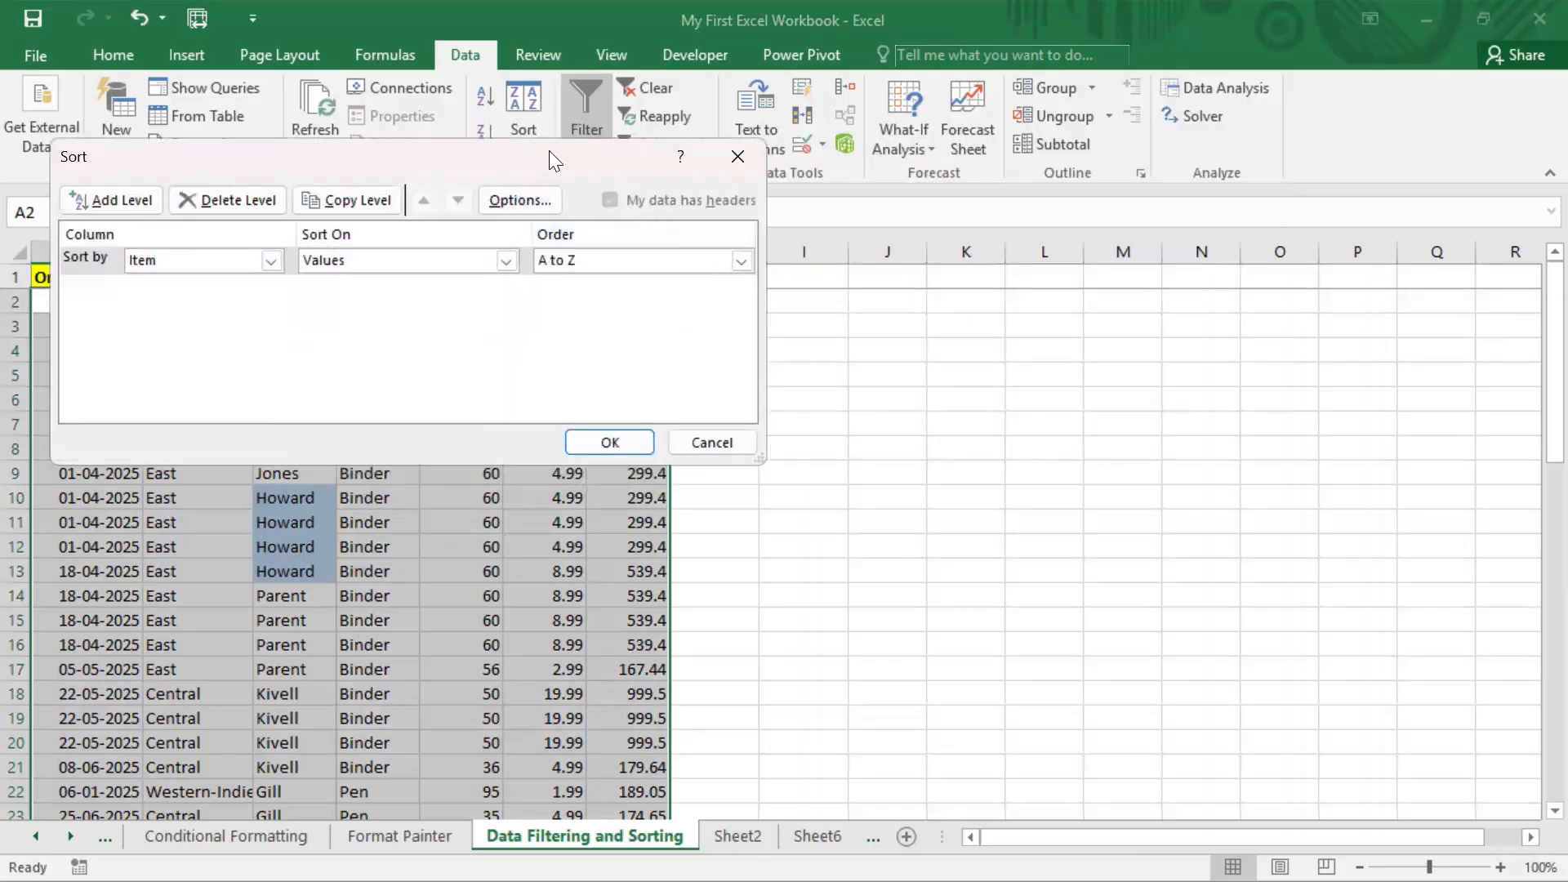
pyautogui.moveTo(549, 150); pyautogui.dragTo(590, 155)
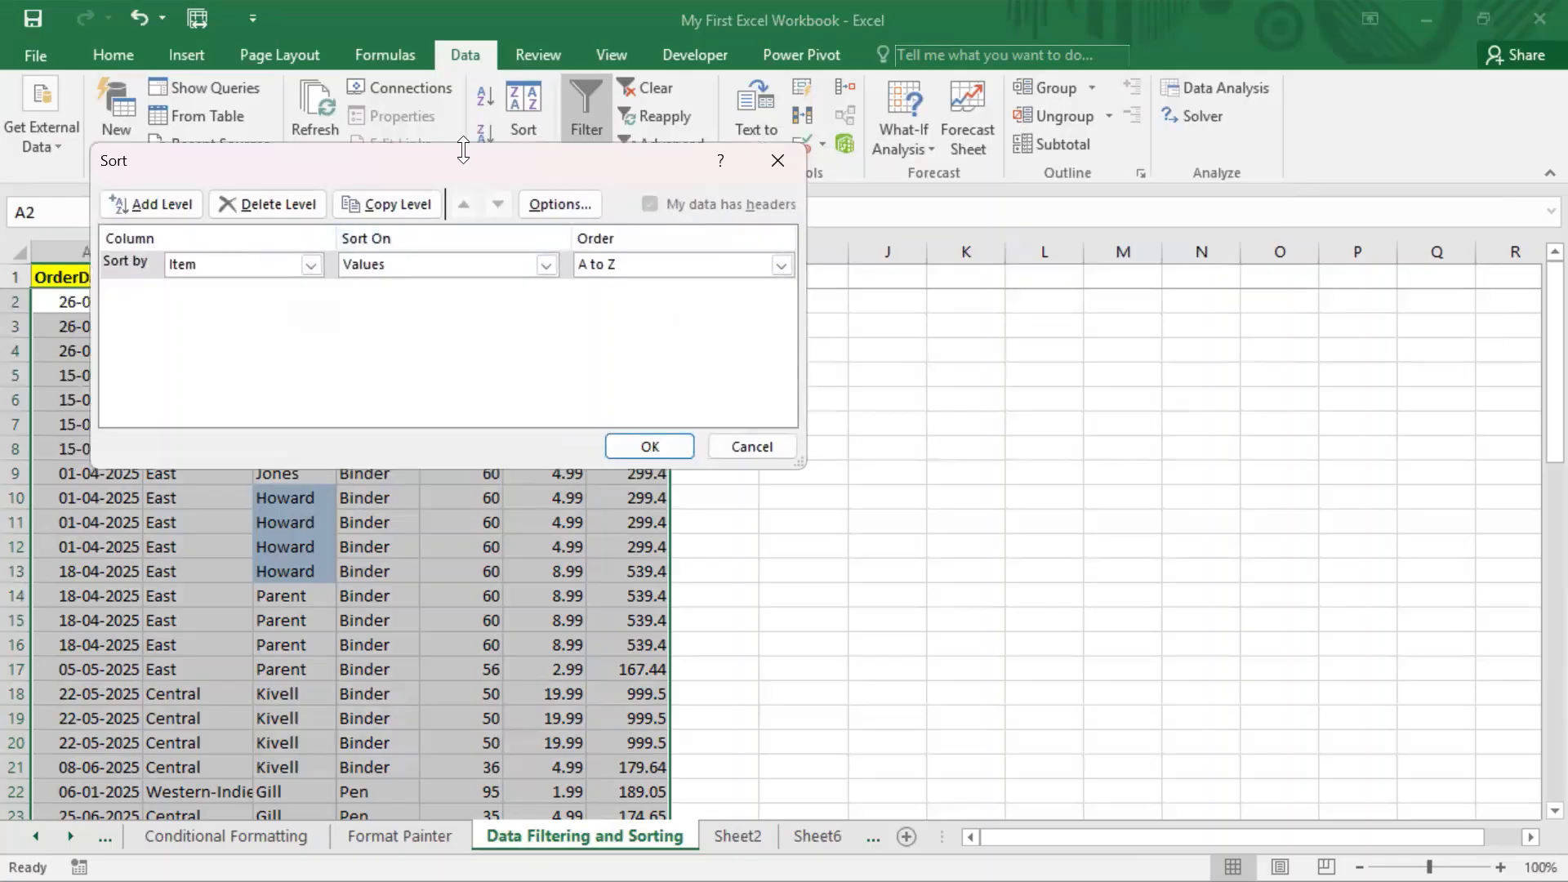
pyautogui.moveTo(467, 160); pyautogui.dragTo(851, 123)
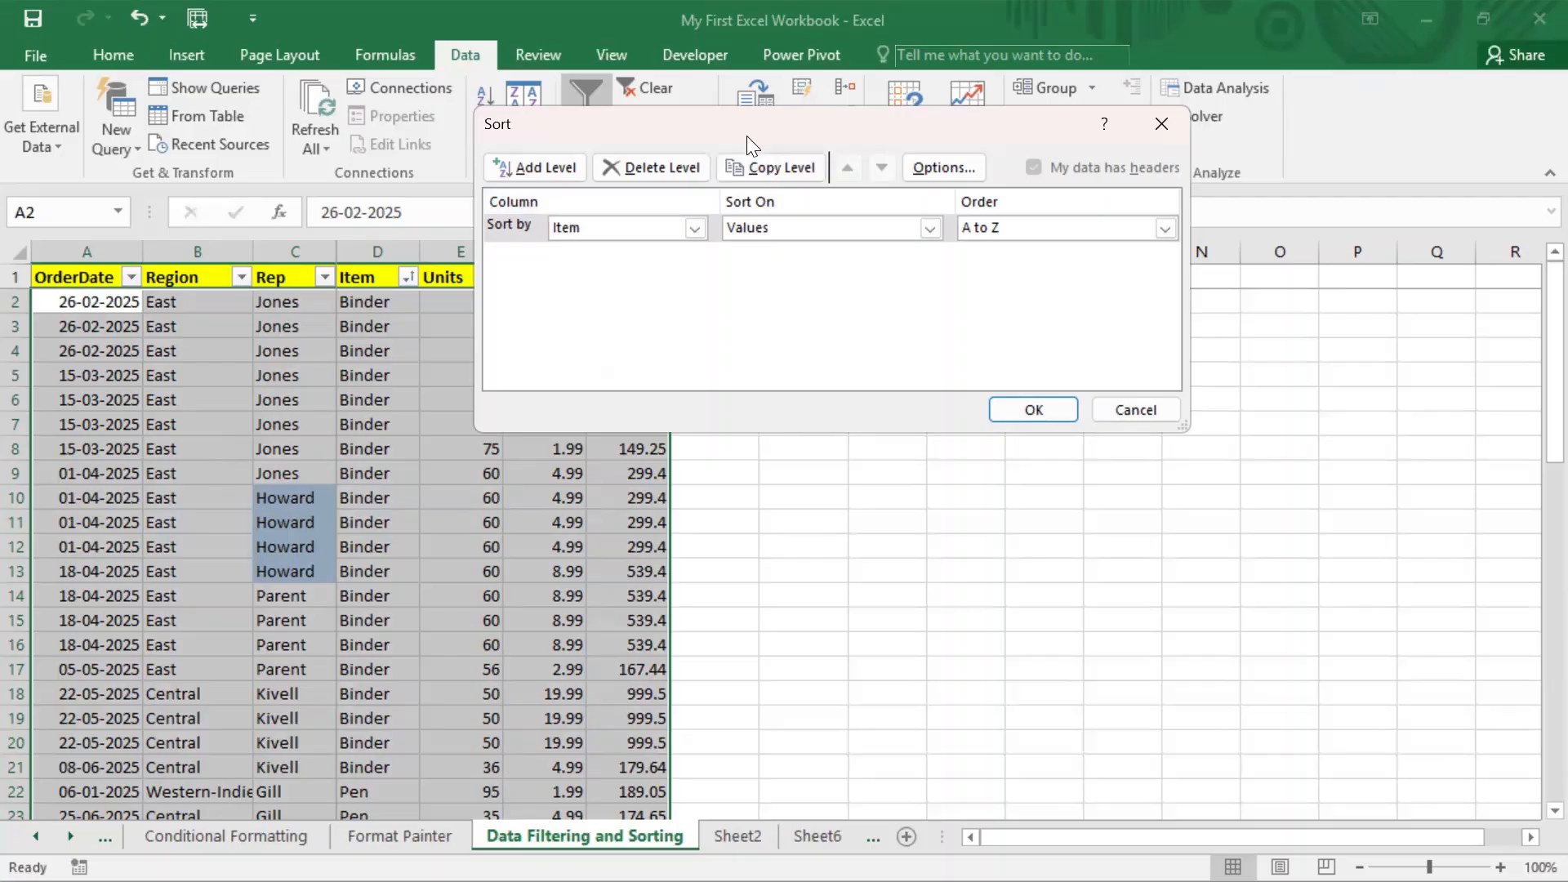
pyautogui.moveTo(746, 135); pyautogui.dragTo(1000, 327)
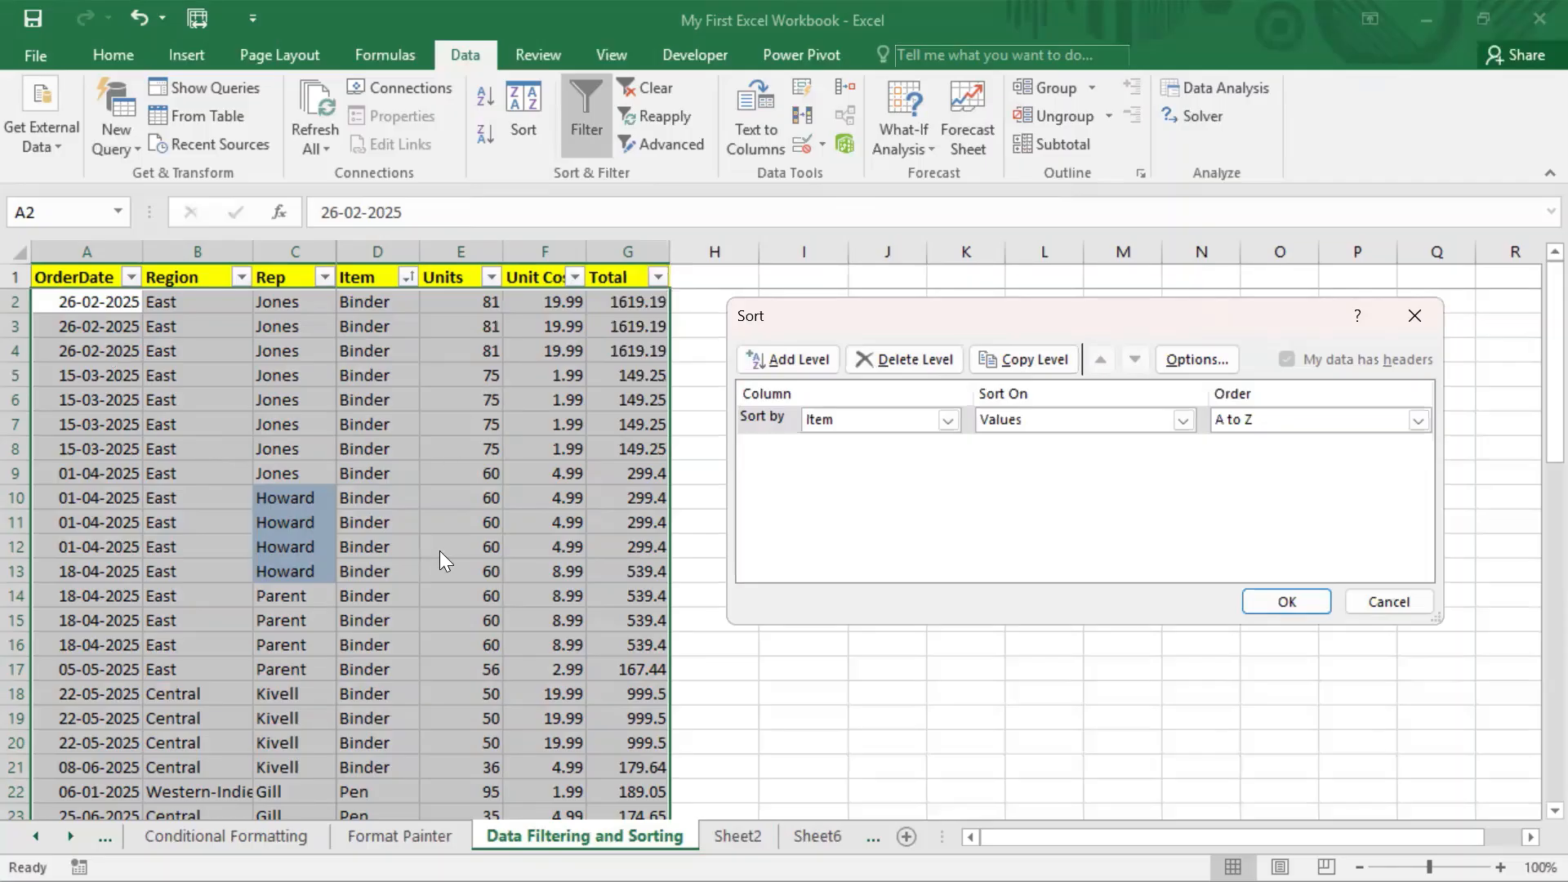
pyautogui.click(1388, 602)
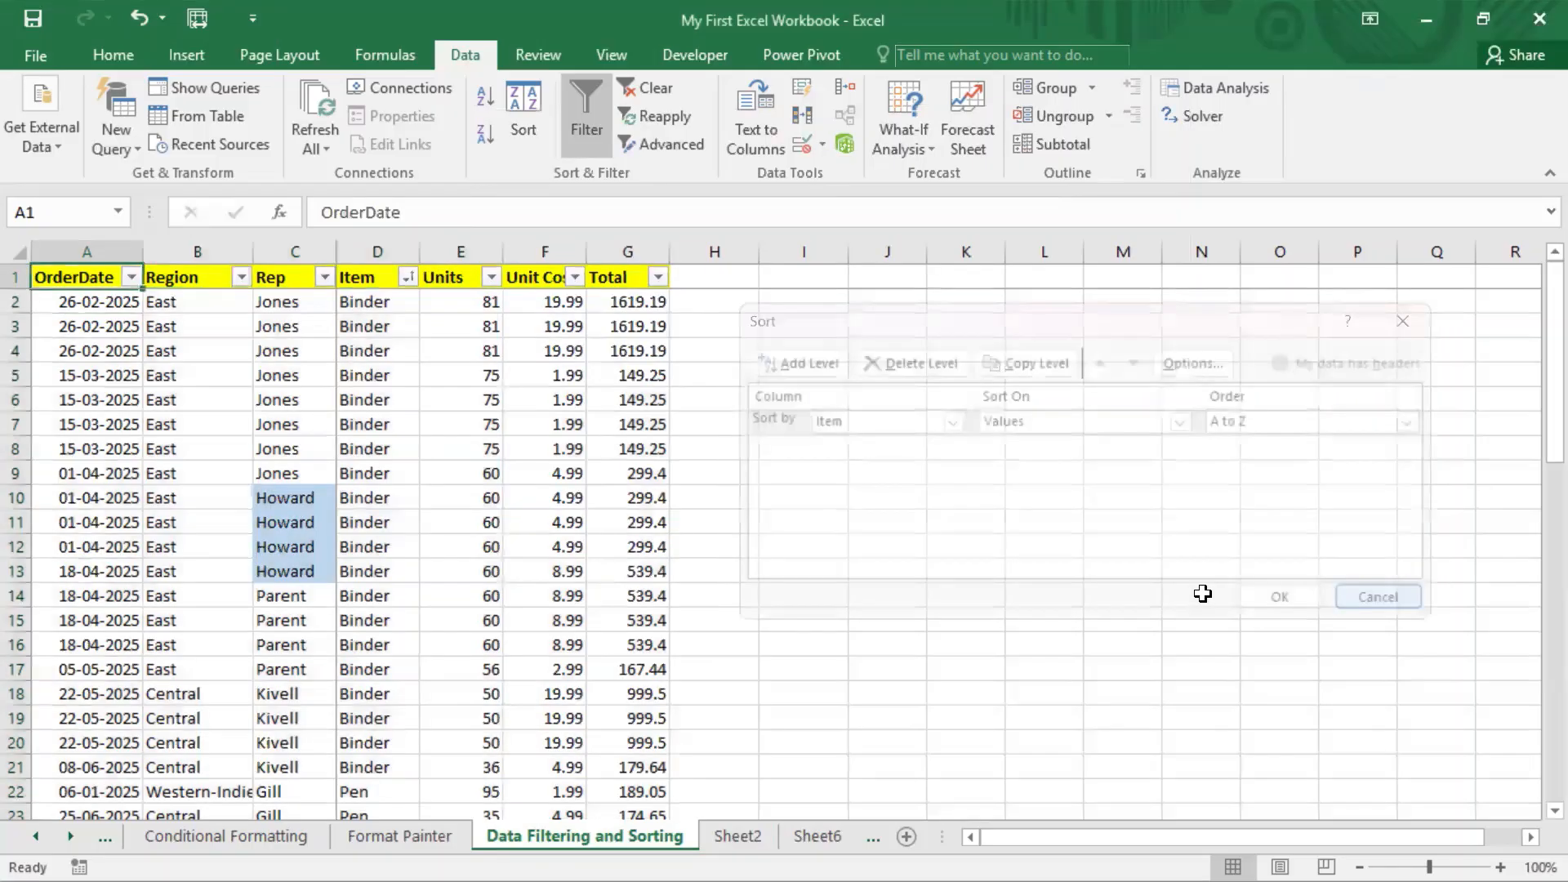
# - Change the Units values in cells E6, E7 and E8 to 85, 95 and 100
pyautogui.click(531, 424)
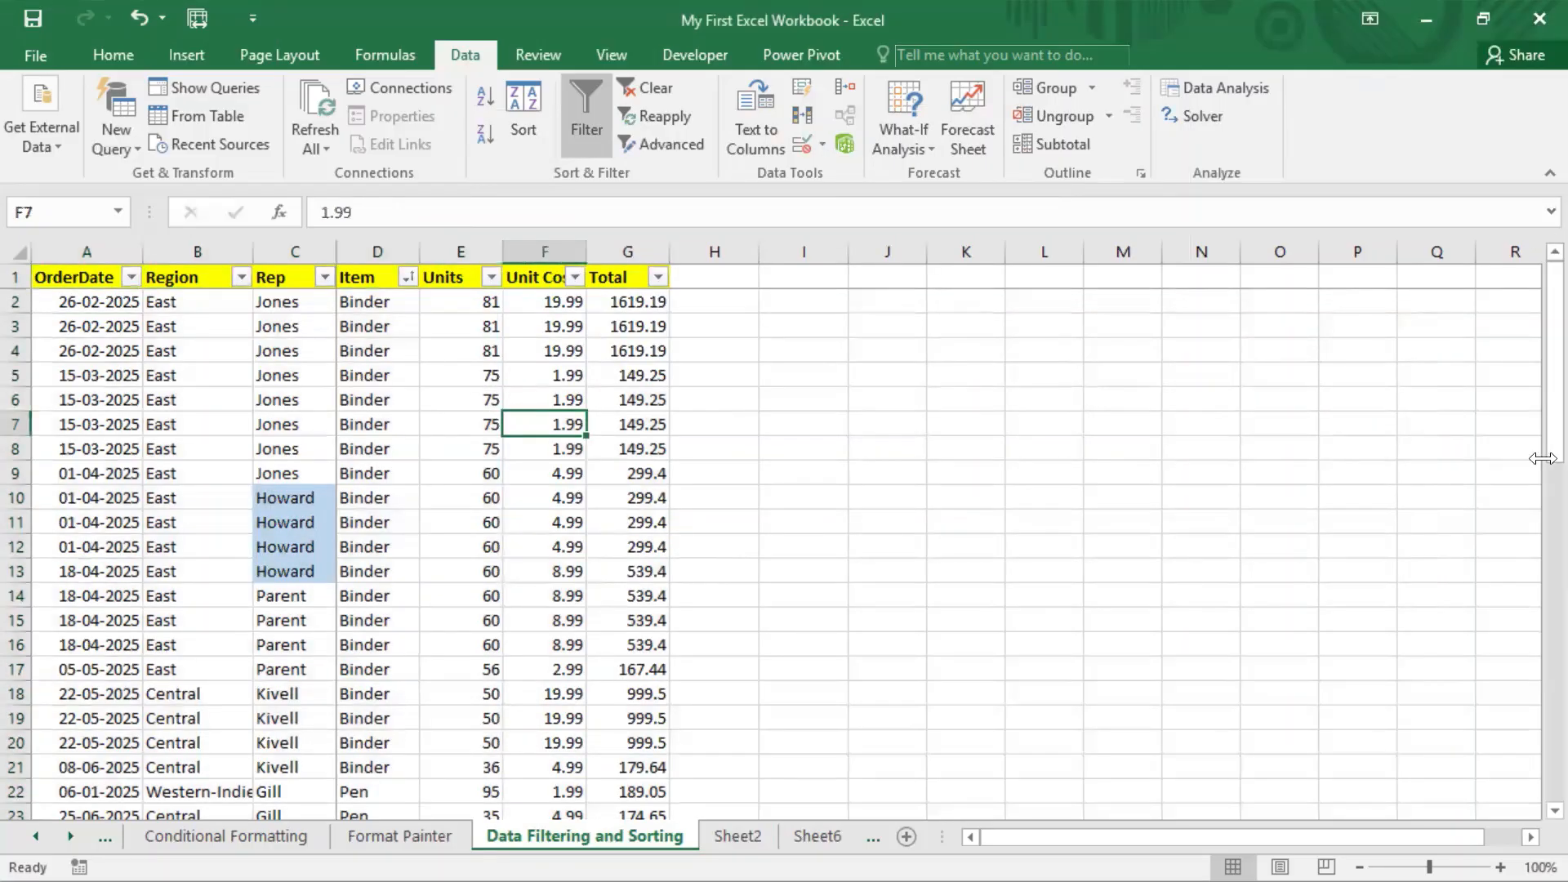
pyautogui.press('Left')
pyautogui.press('Up')
pyautogui.write('85')
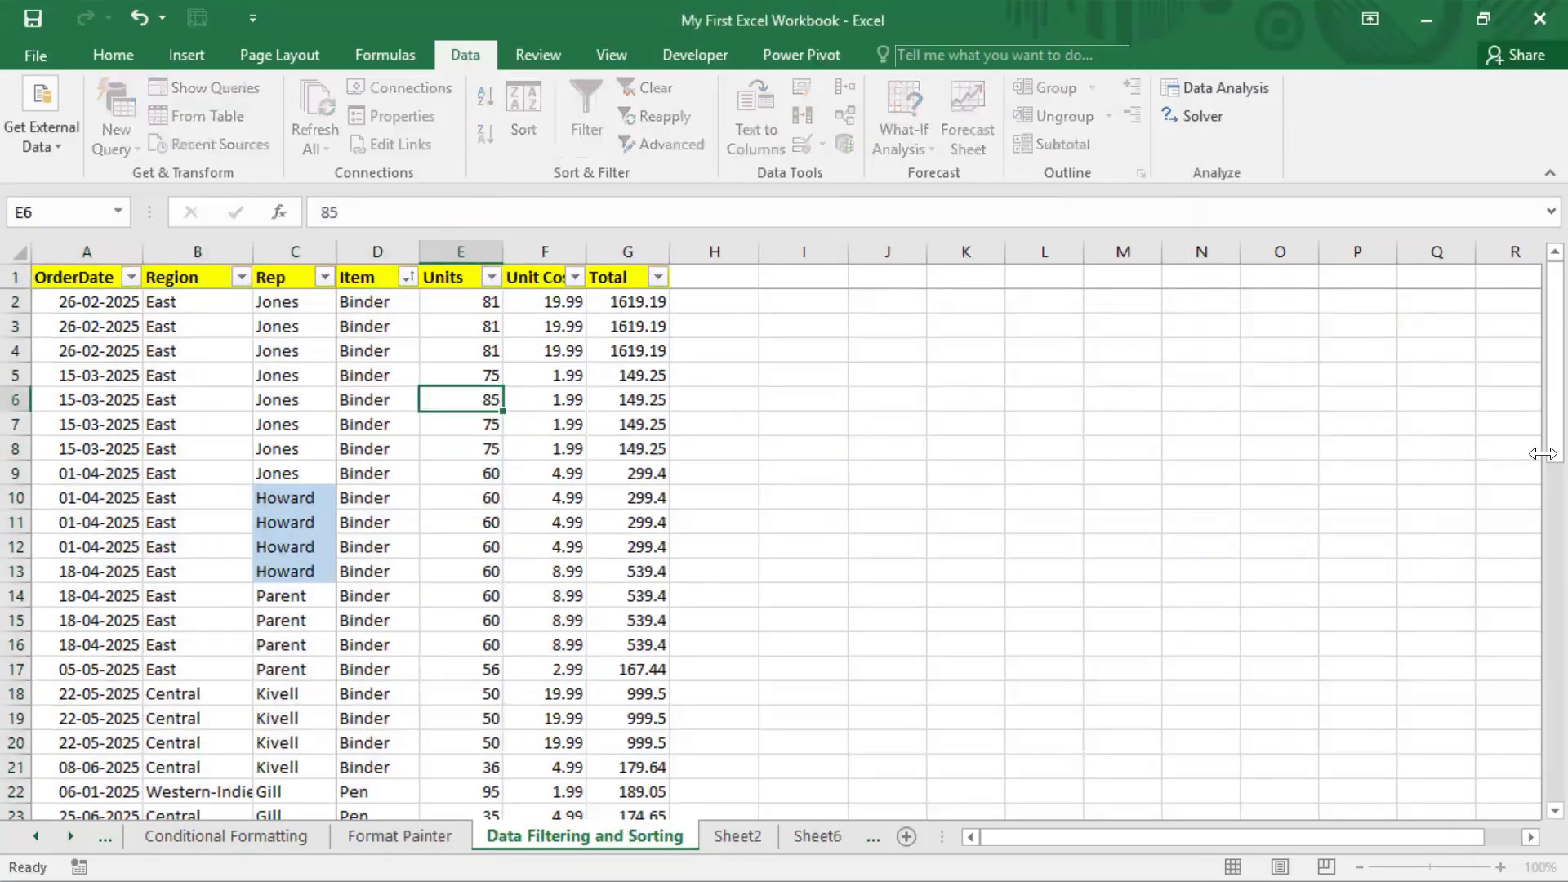
pyautogui.press('Return')
pyautogui.write('95')
pyautogui.press('Return')
pyautogui.write('100')
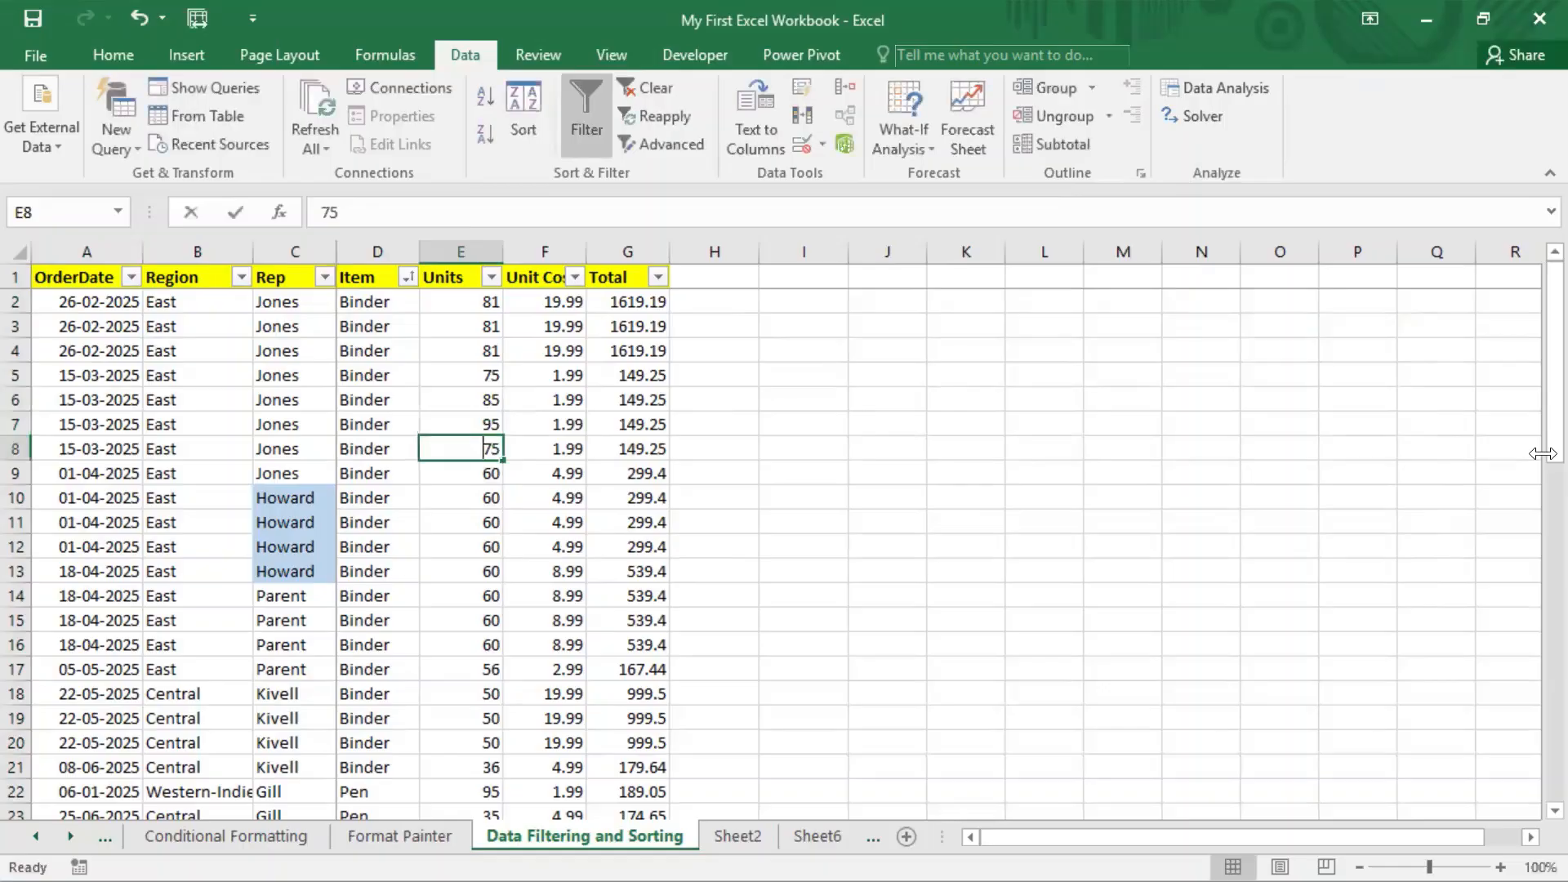
pyautogui.press('Up')
pyautogui.press('Up')
pyautogui.press('Up')
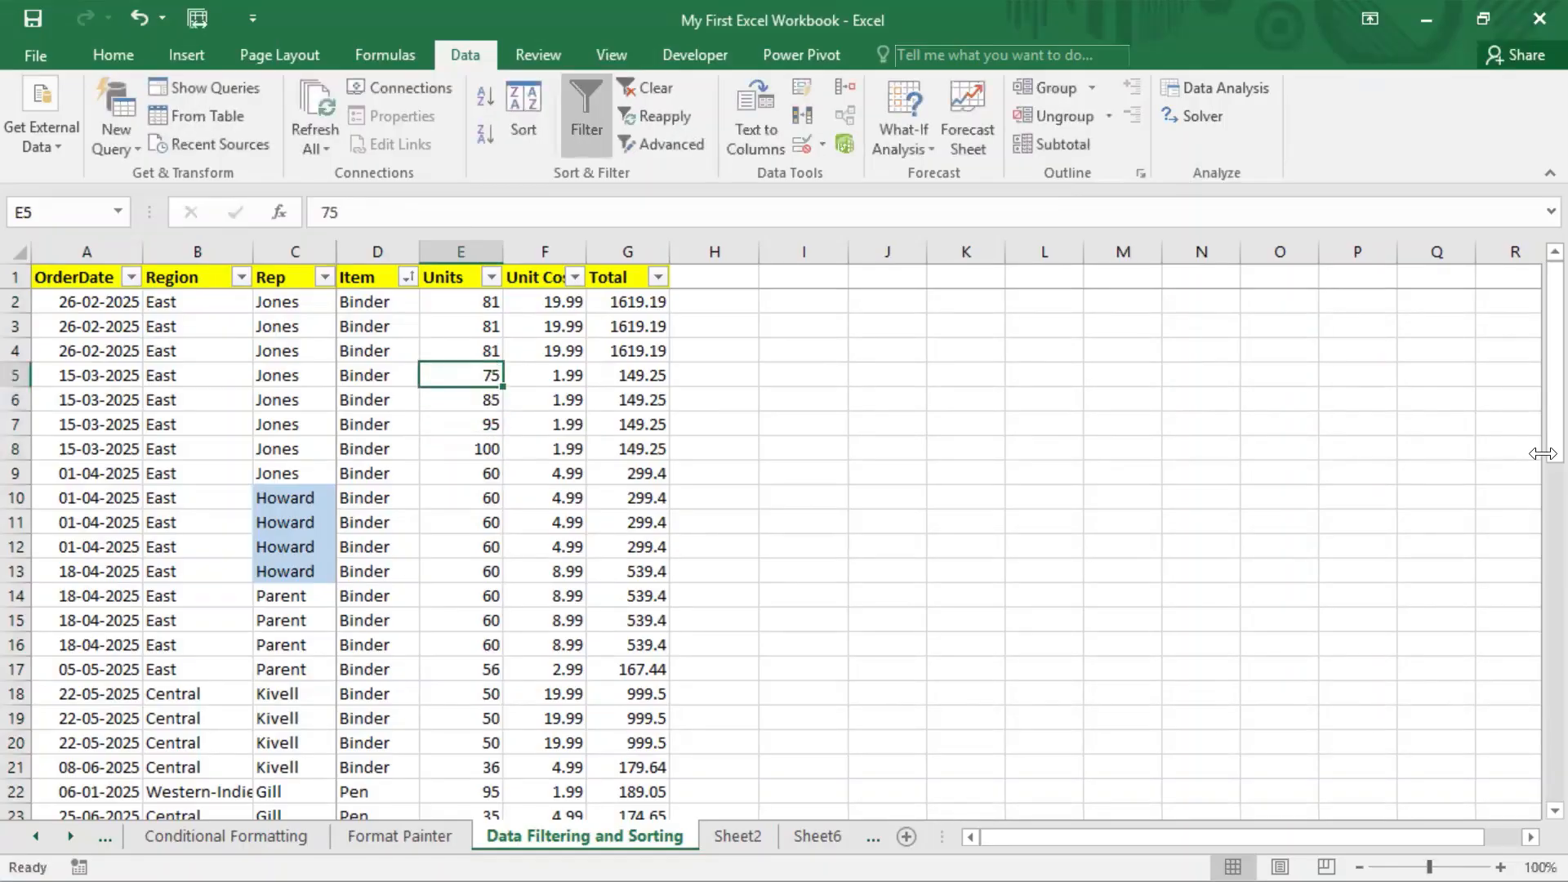
# - Examine the repeated 15-03-2025 order dates alongside their Units values in rows 5 to 8
pyautogui.click(119, 395)
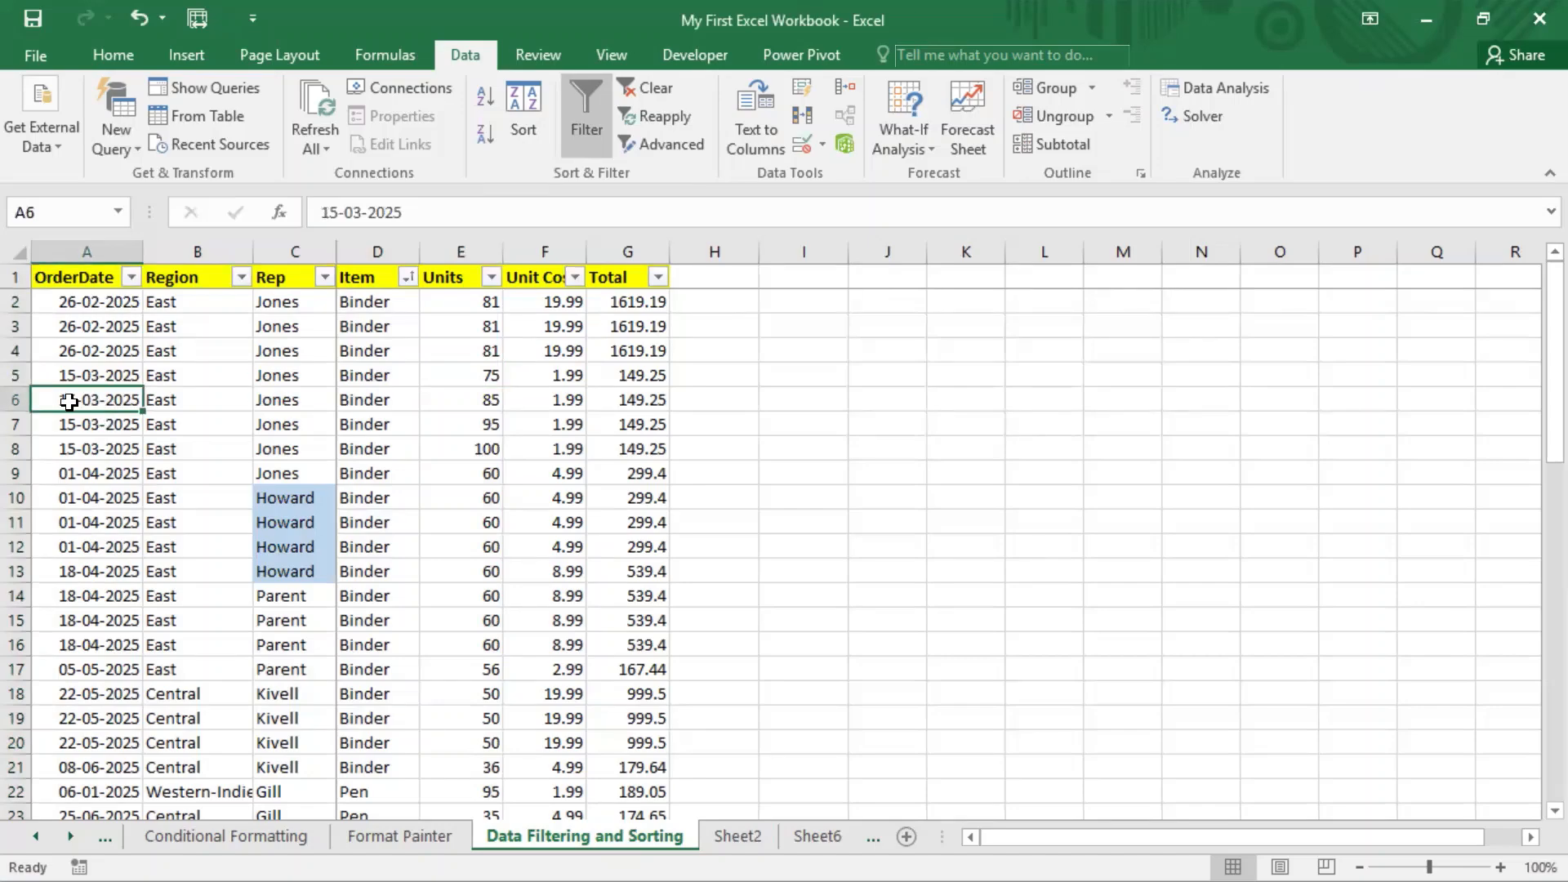
pyautogui.moveTo(115, 377); pyautogui.dragTo(116, 448)
pyautogui.click(364, 472)
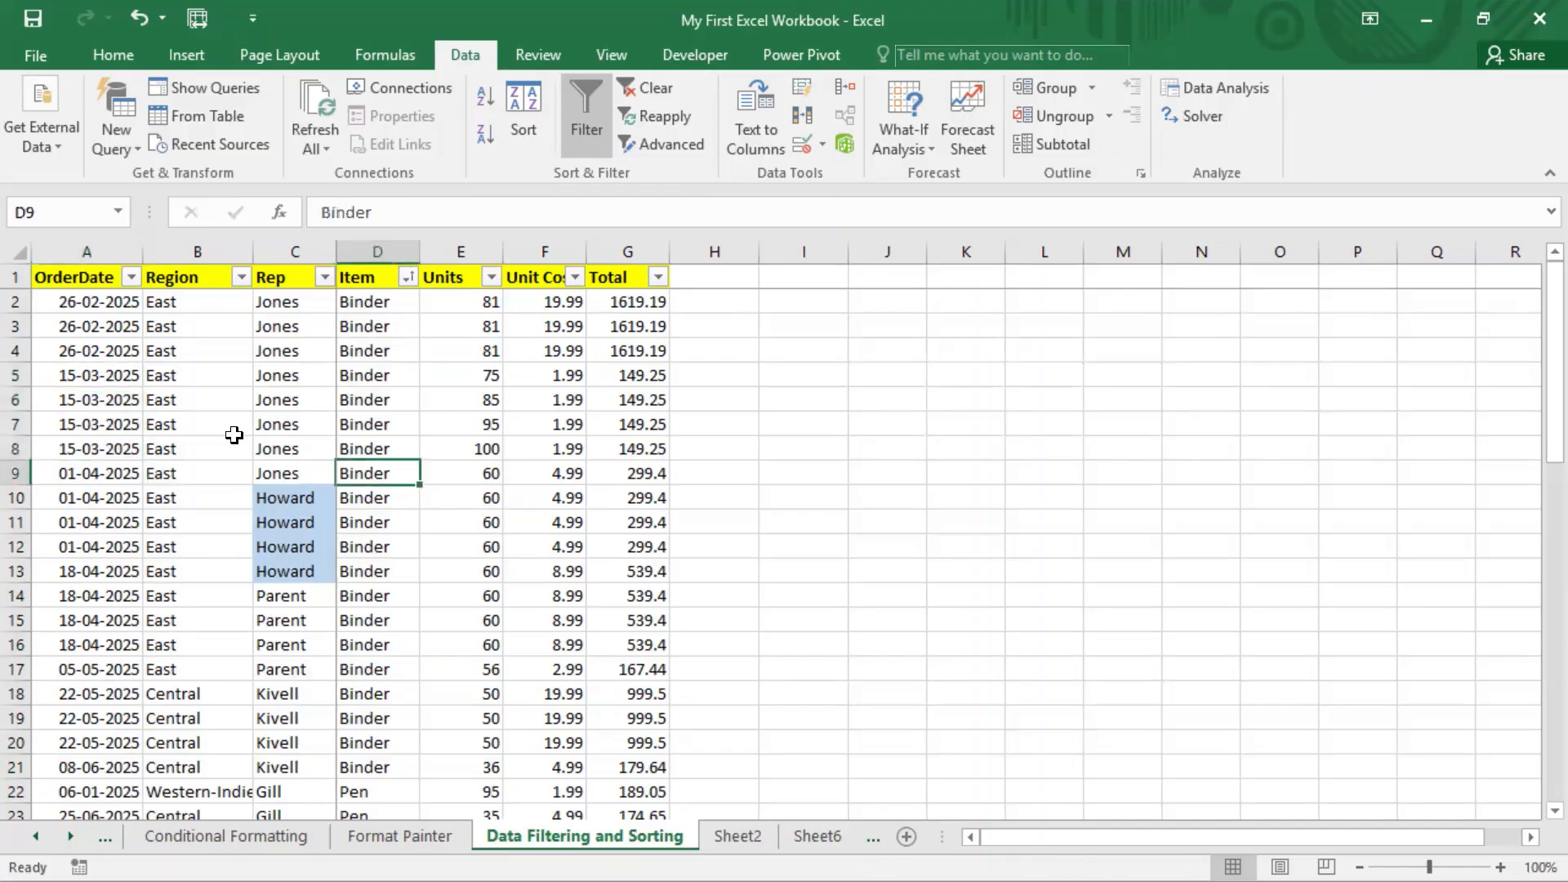
pyautogui.click(112, 403)
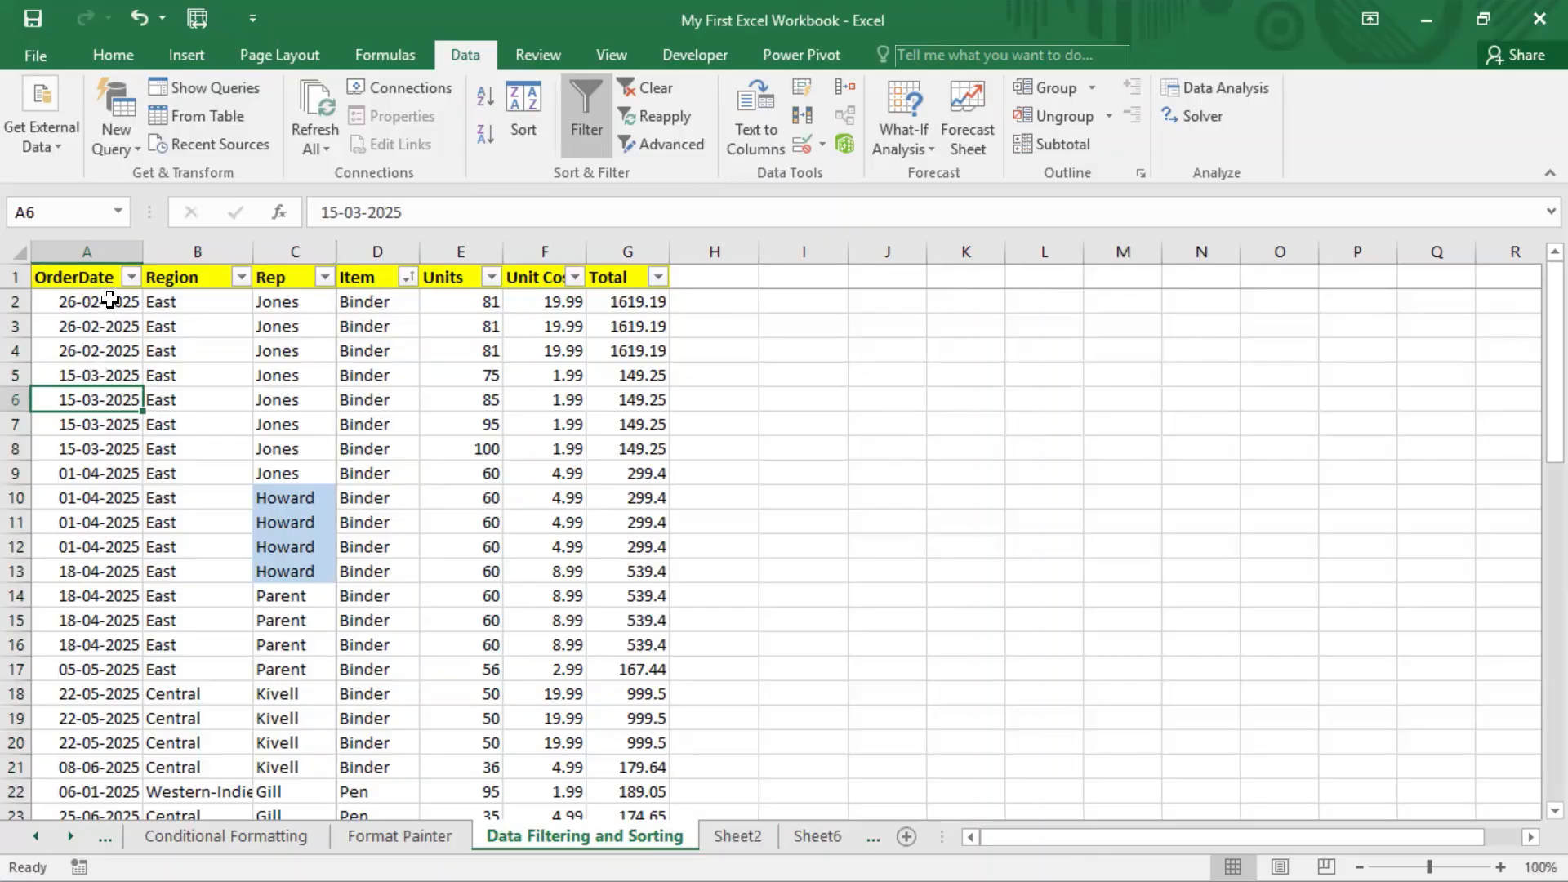
pyautogui.moveTo(114, 301); pyautogui.dragTo(115, 593)
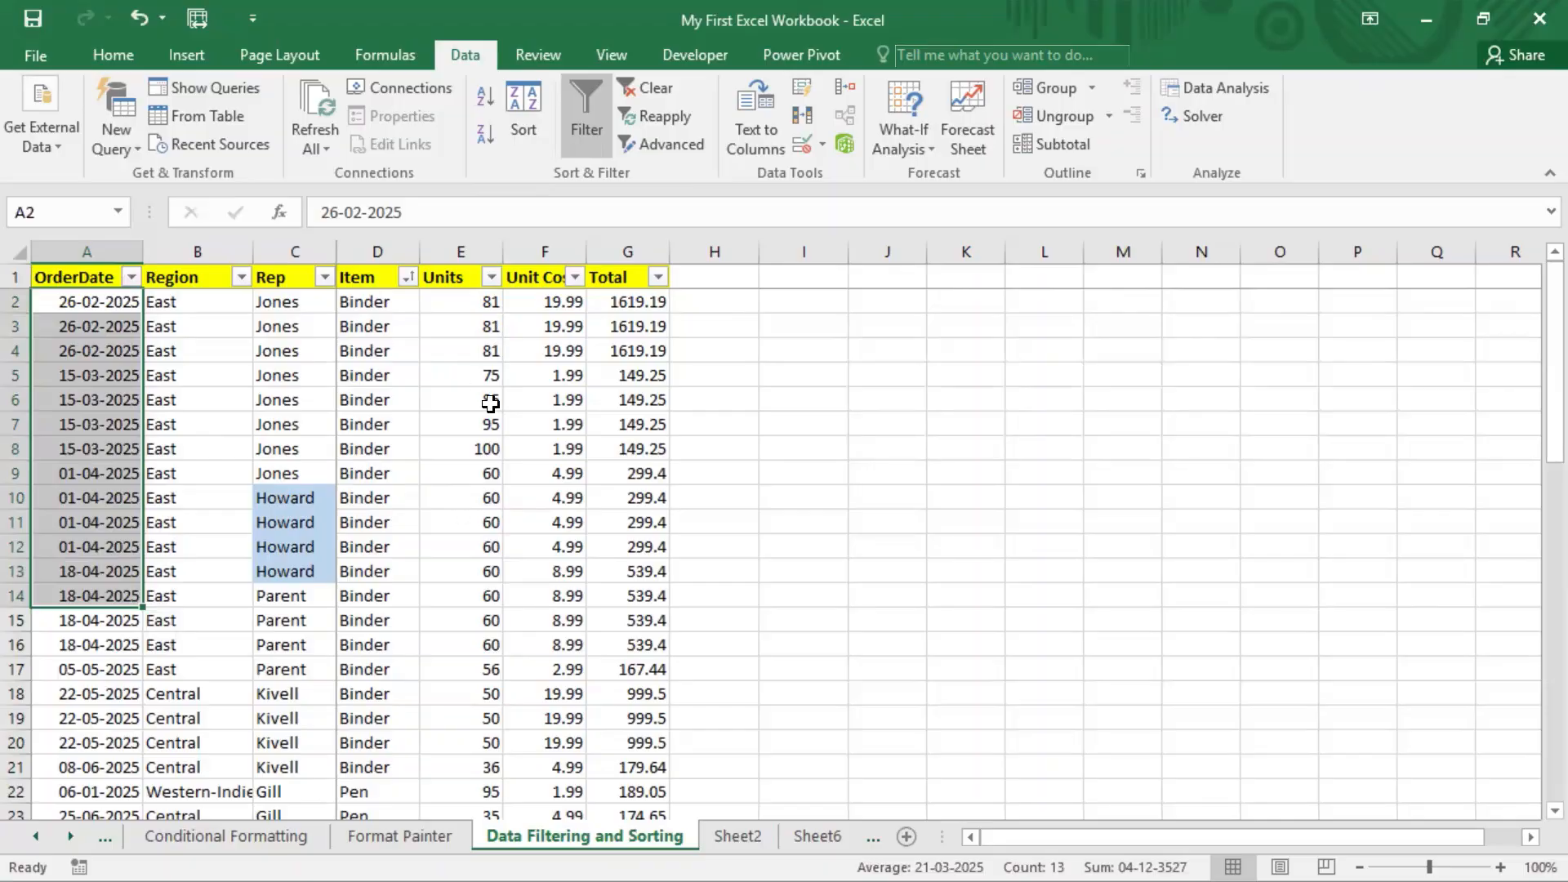
pyautogui.moveTo(487, 372); pyautogui.dragTo(486, 451)
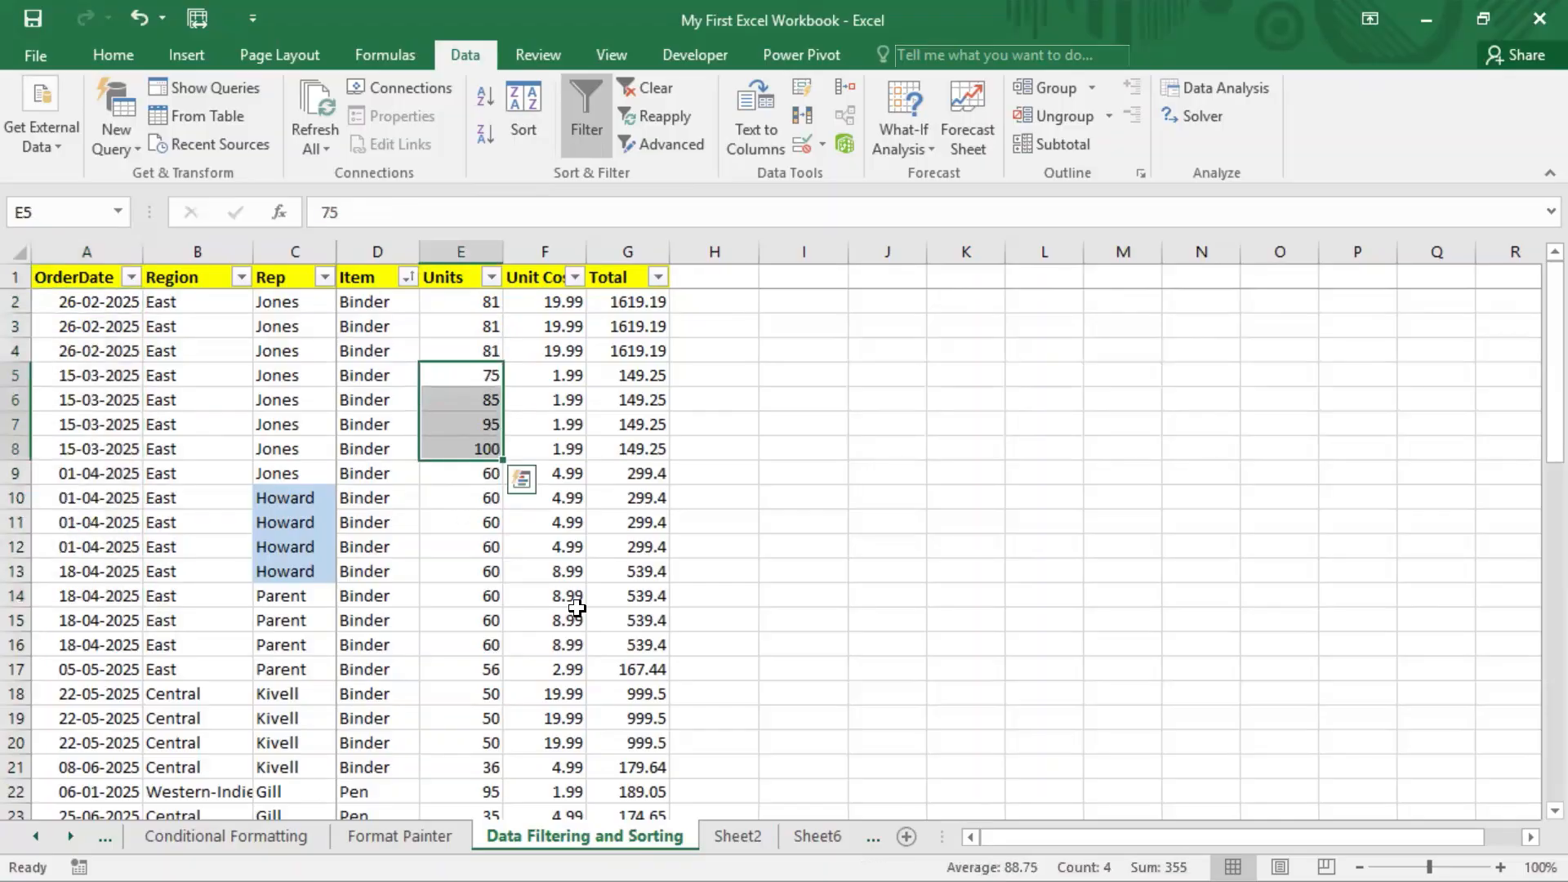
# - Set the table's first custom sort level to OrderDate on Values, Oldest to Newest, and review the Sort On and column choices
pyautogui.click(84, 392)
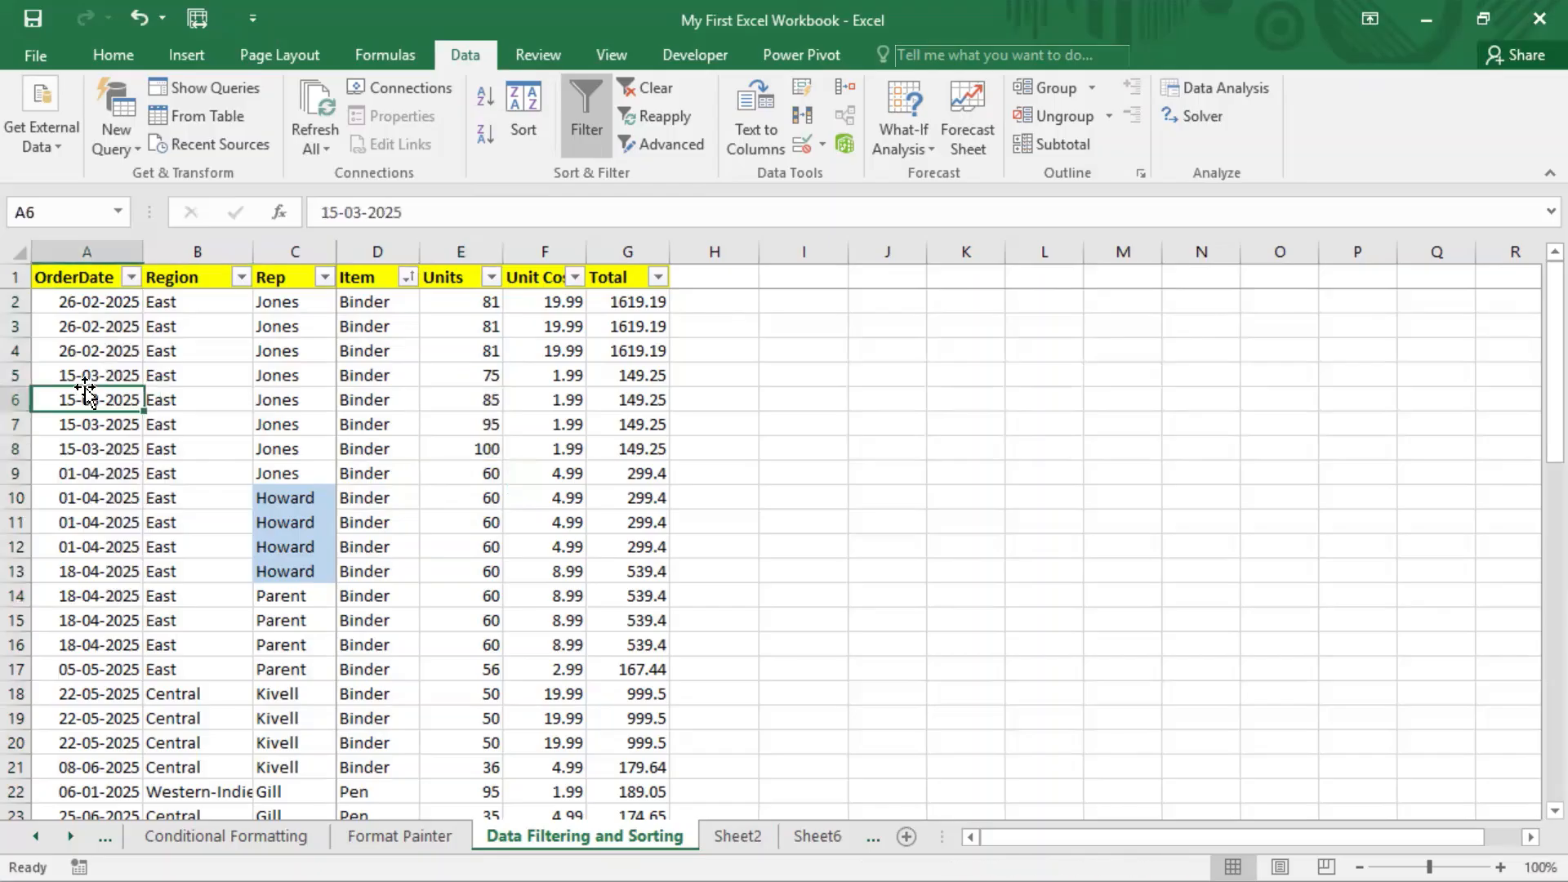
pyautogui.click(528, 119)
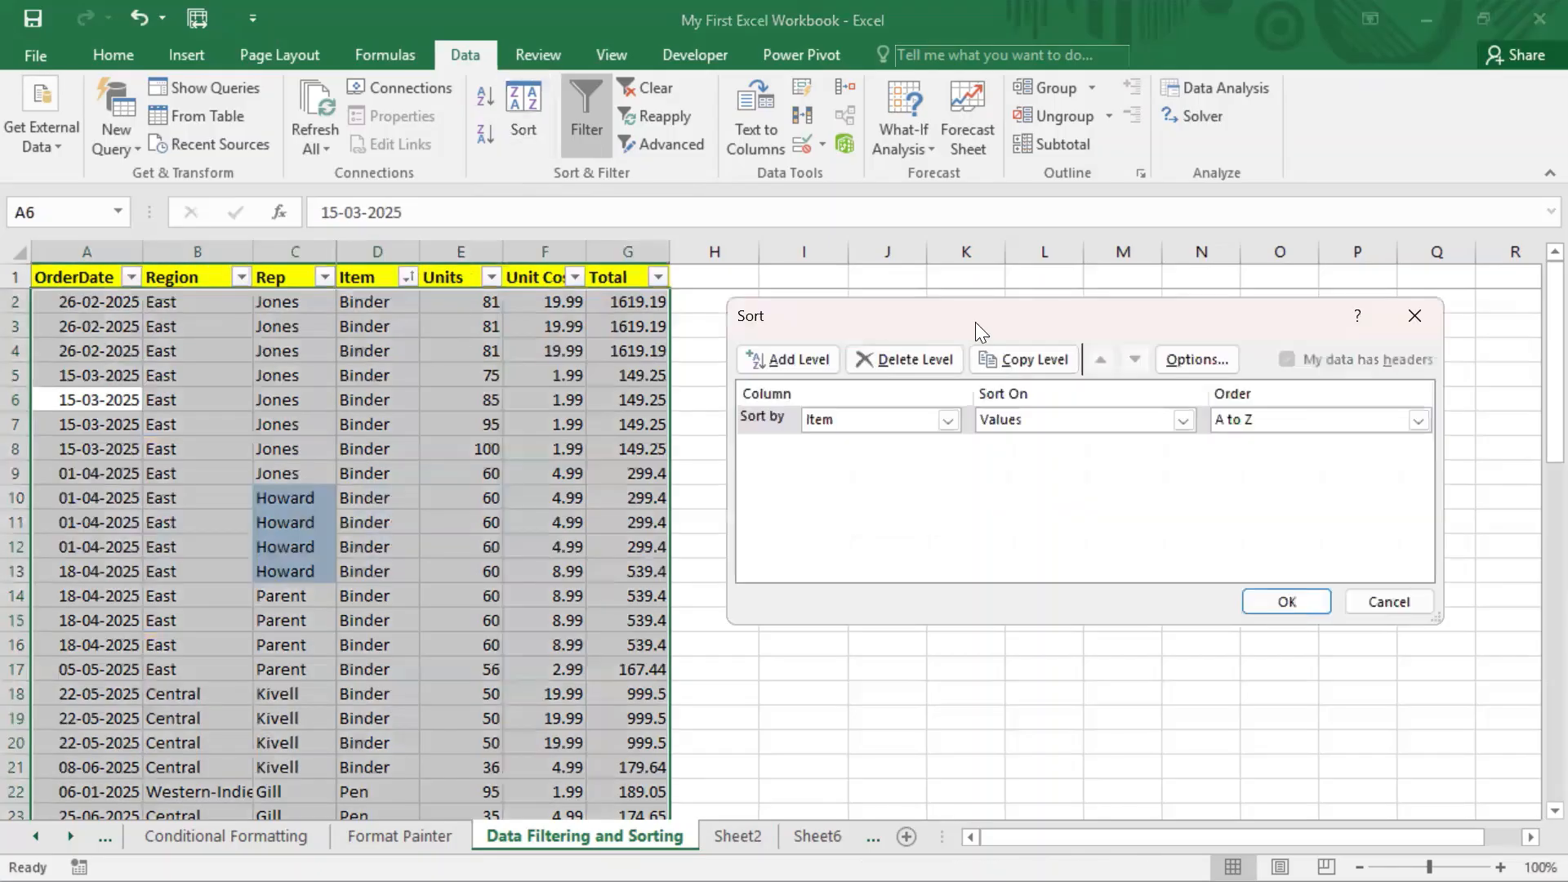
pyautogui.moveTo(973, 323); pyautogui.dragTo(496, 146)
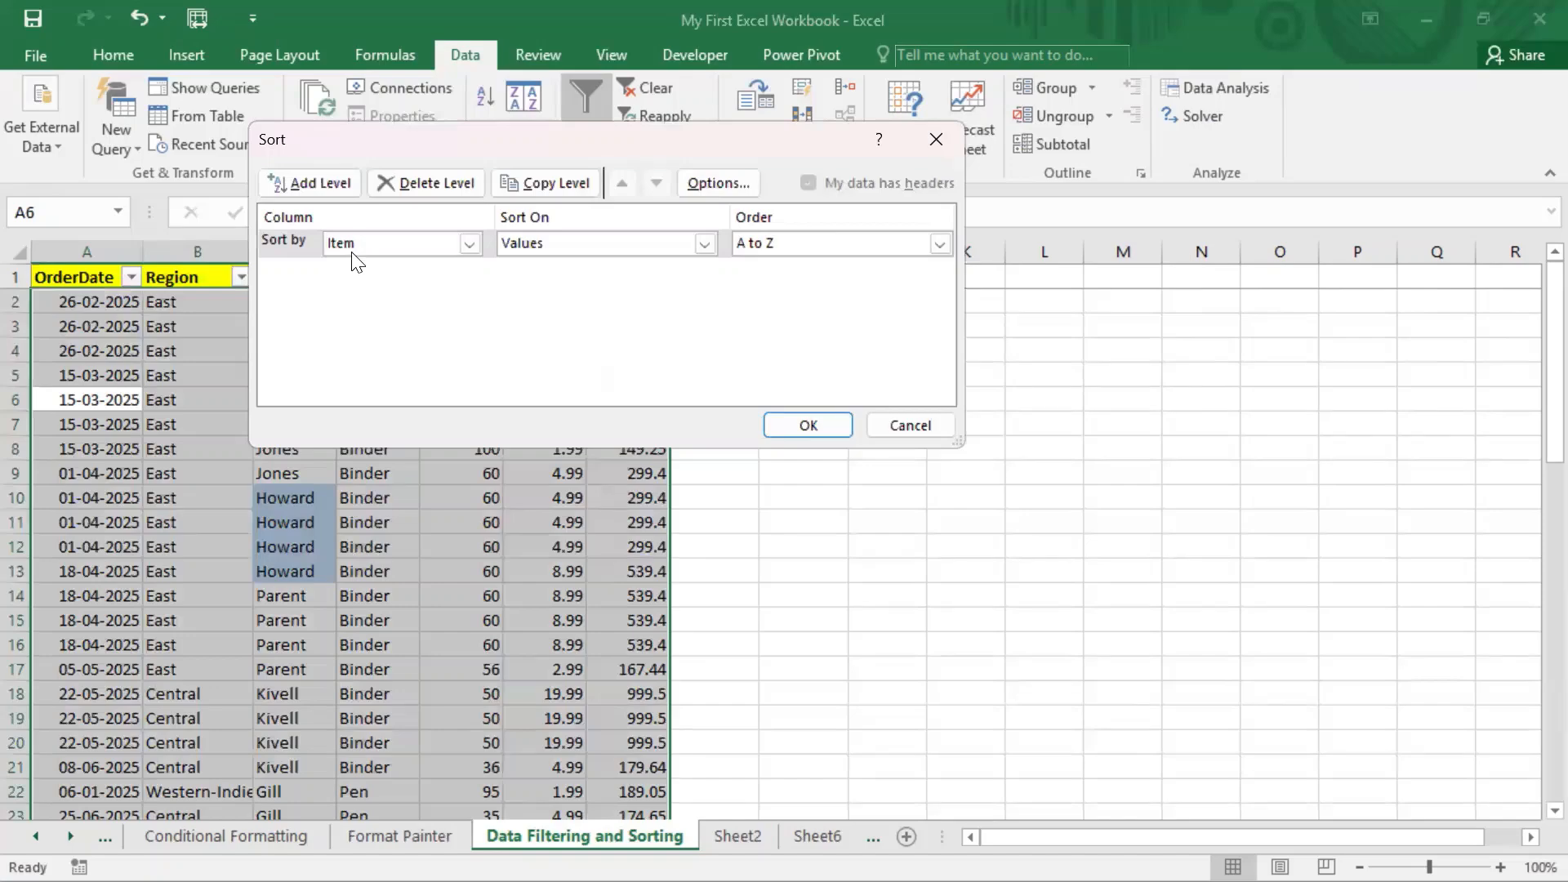
pyautogui.click(469, 244)
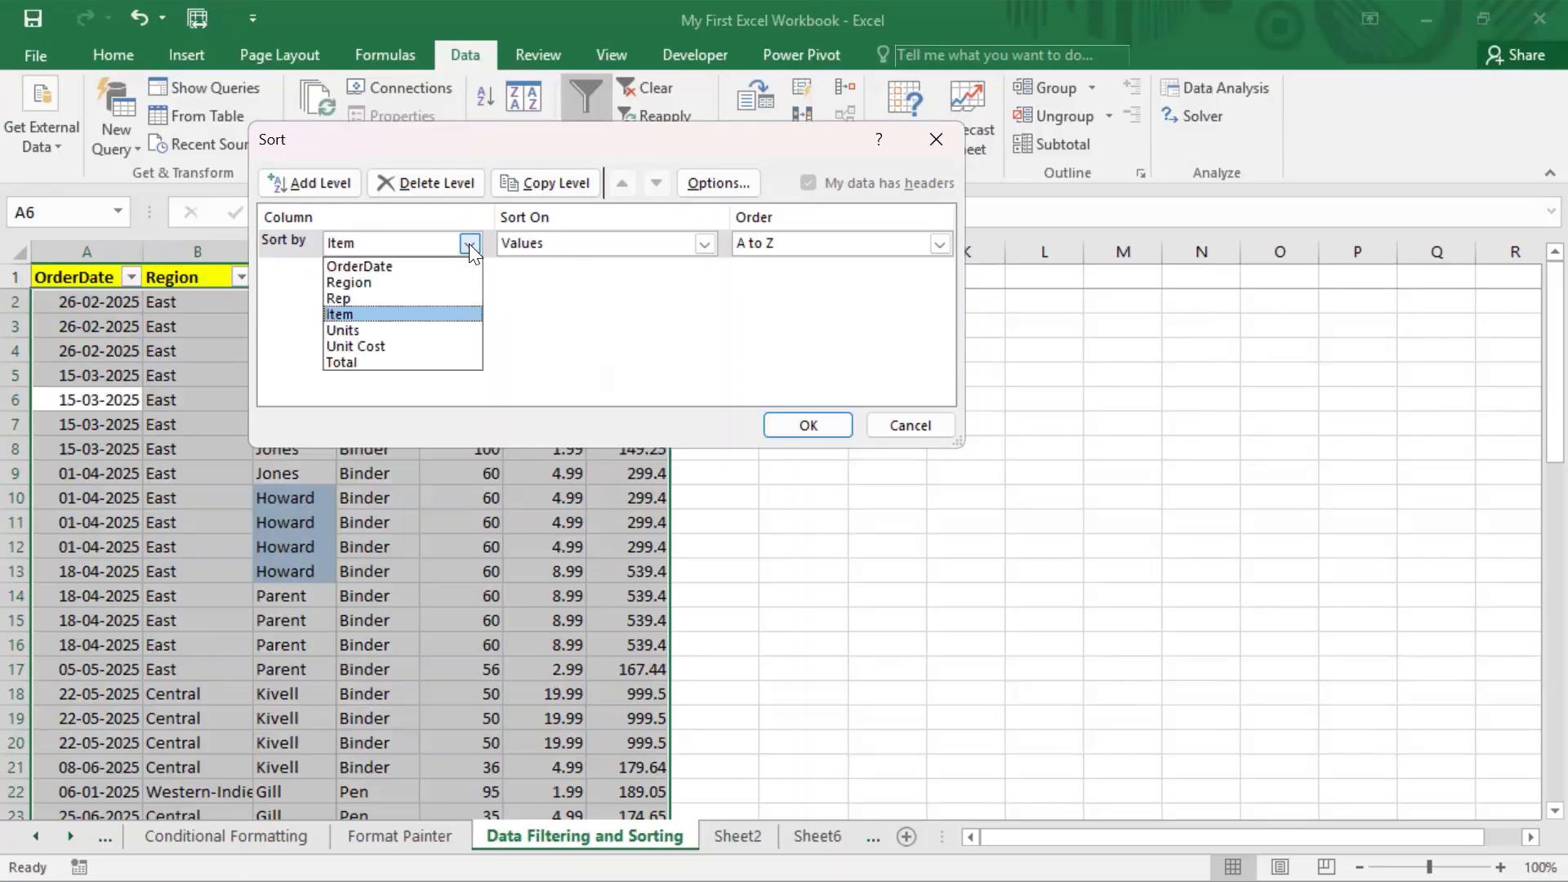
pyautogui.click(391, 271)
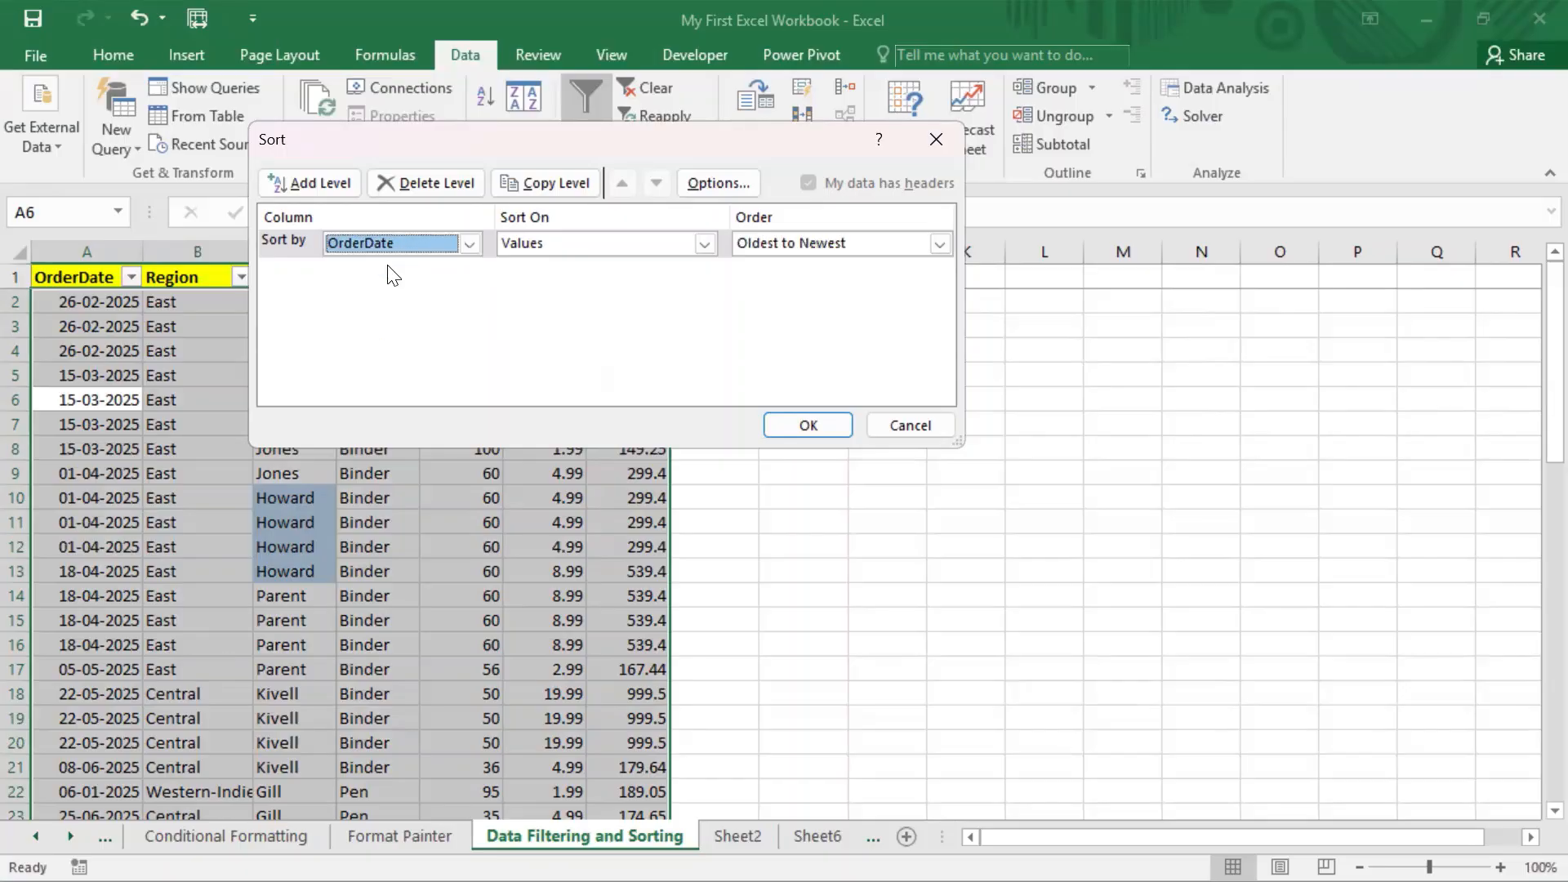
pyautogui.click(903, 243)
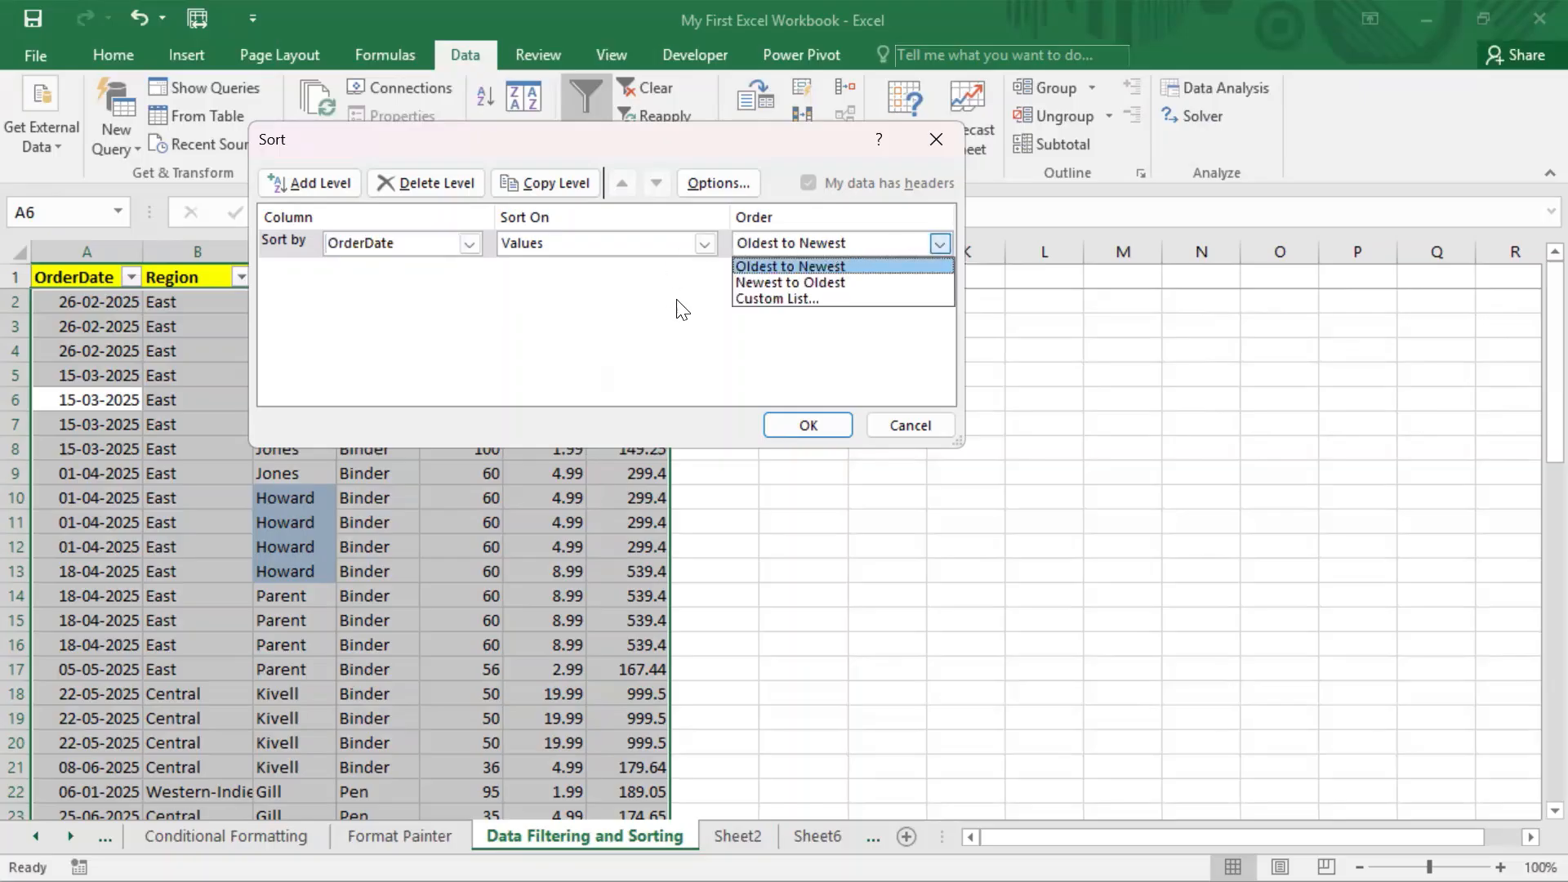
pyautogui.click(802, 266)
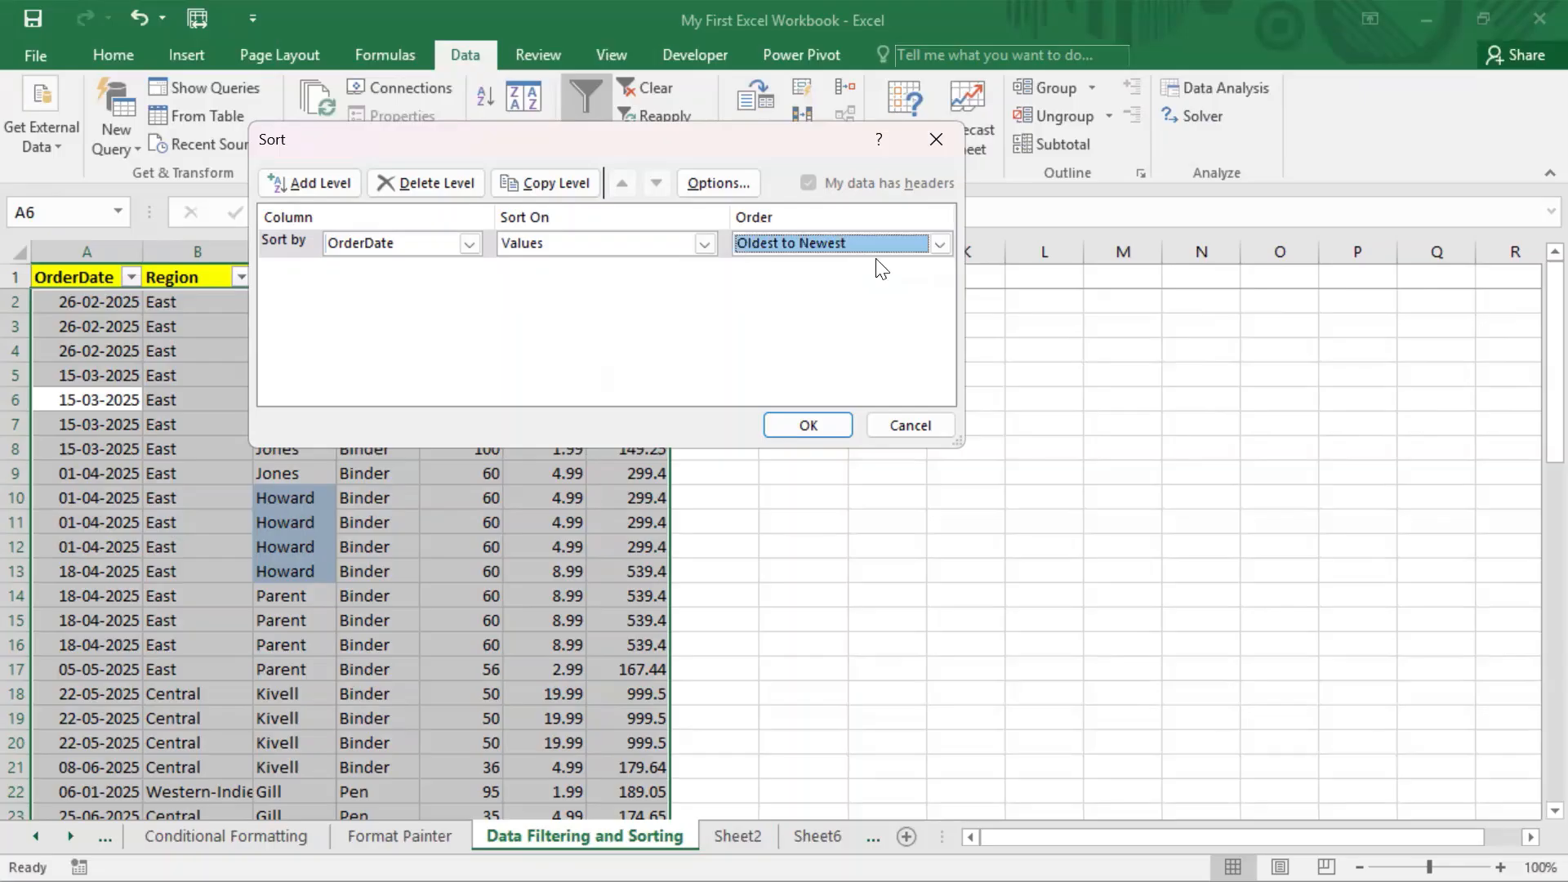
pyautogui.click(589, 244)
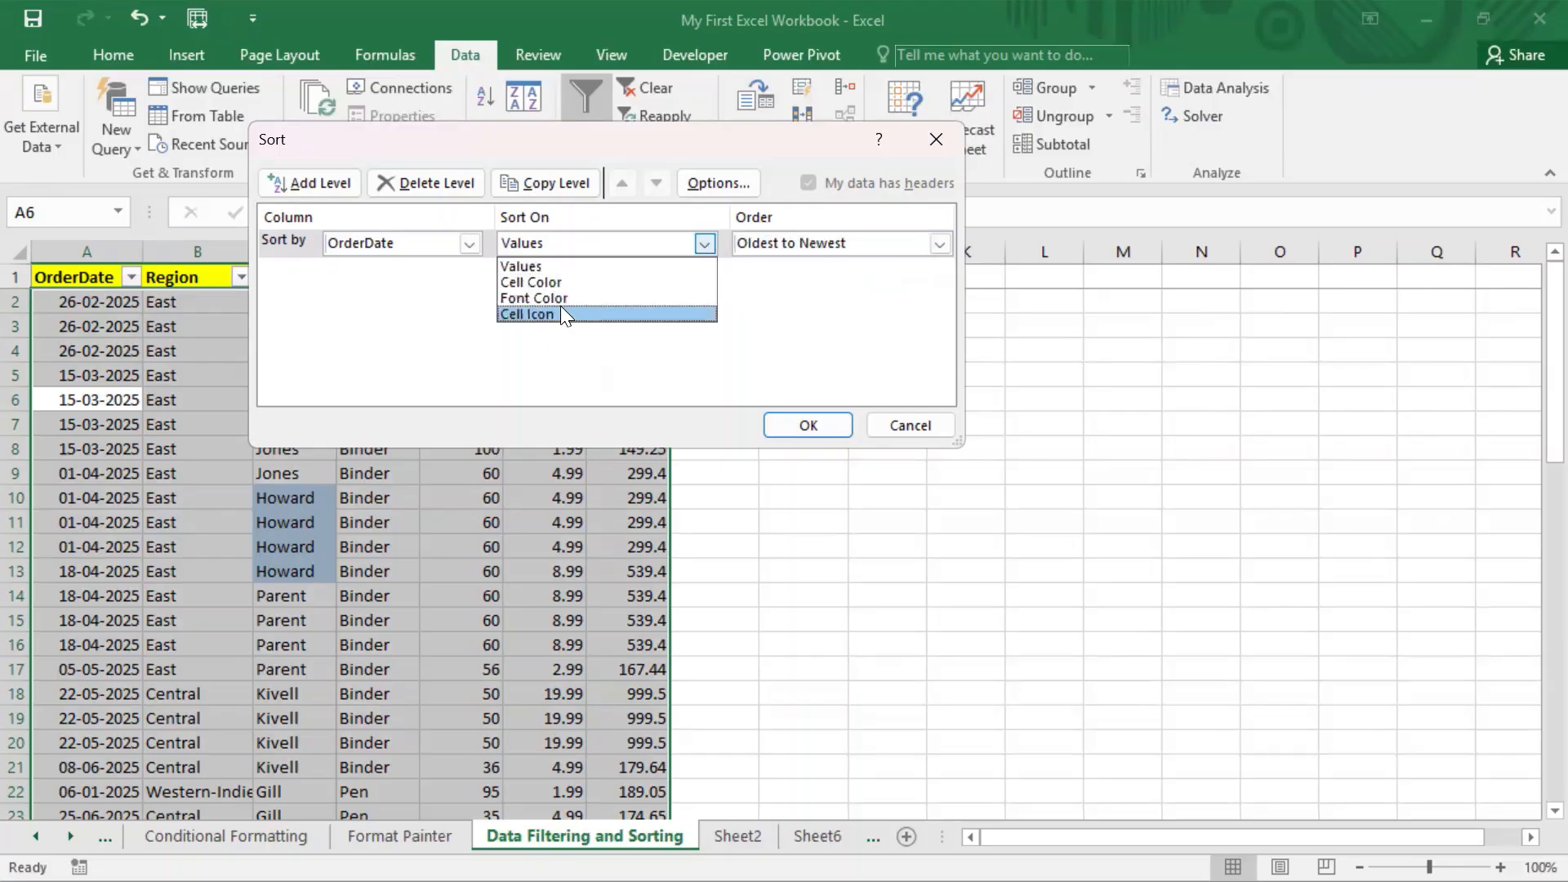
pyautogui.click(395, 305)
pyautogui.click(471, 244)
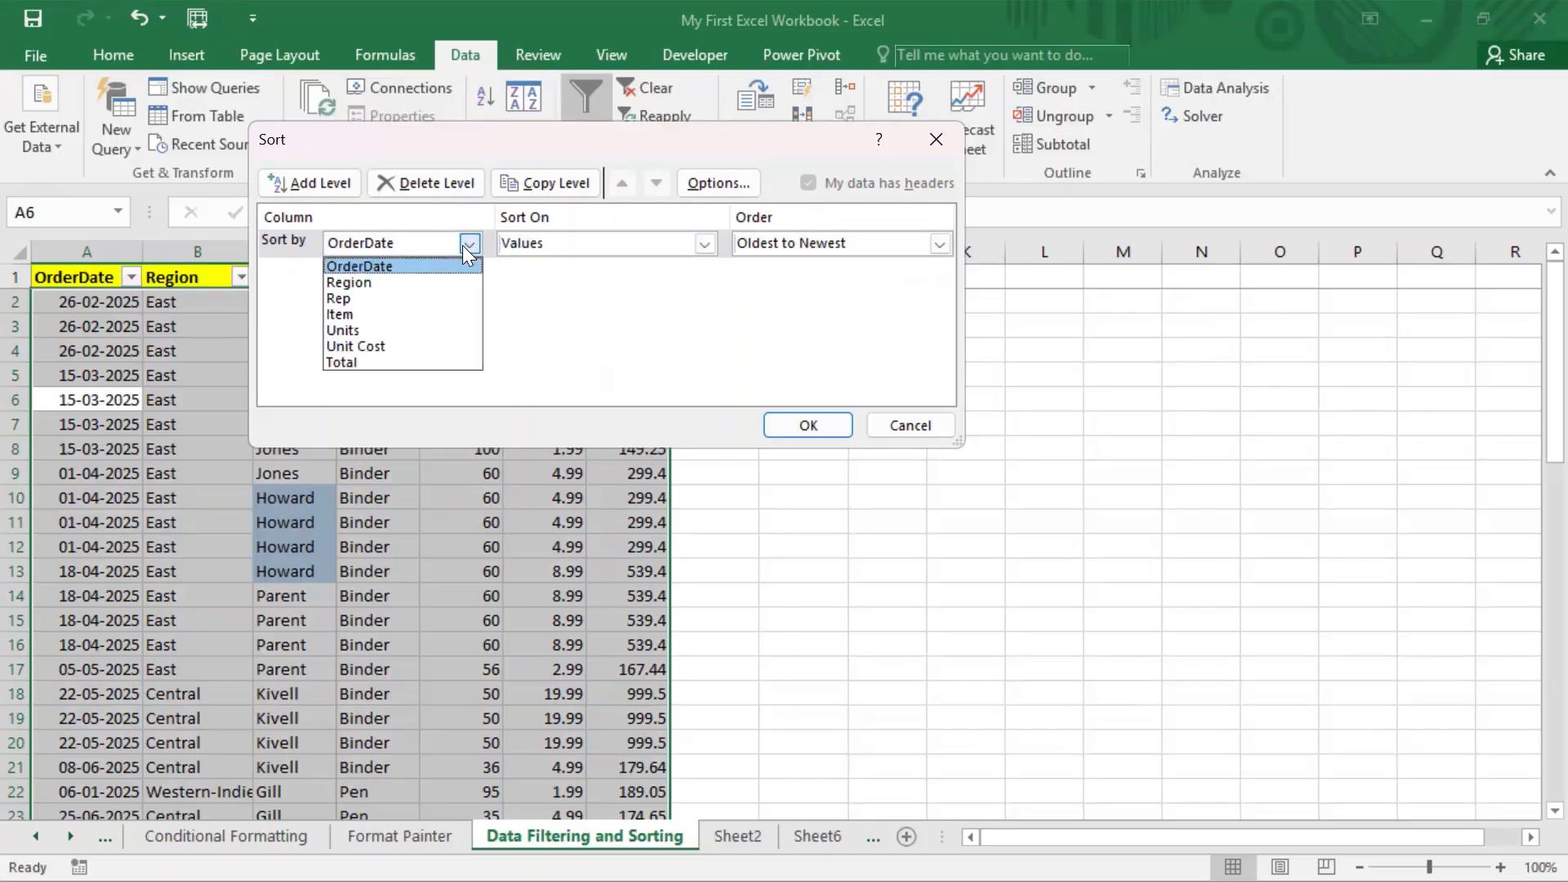
pyautogui.click(464, 245)
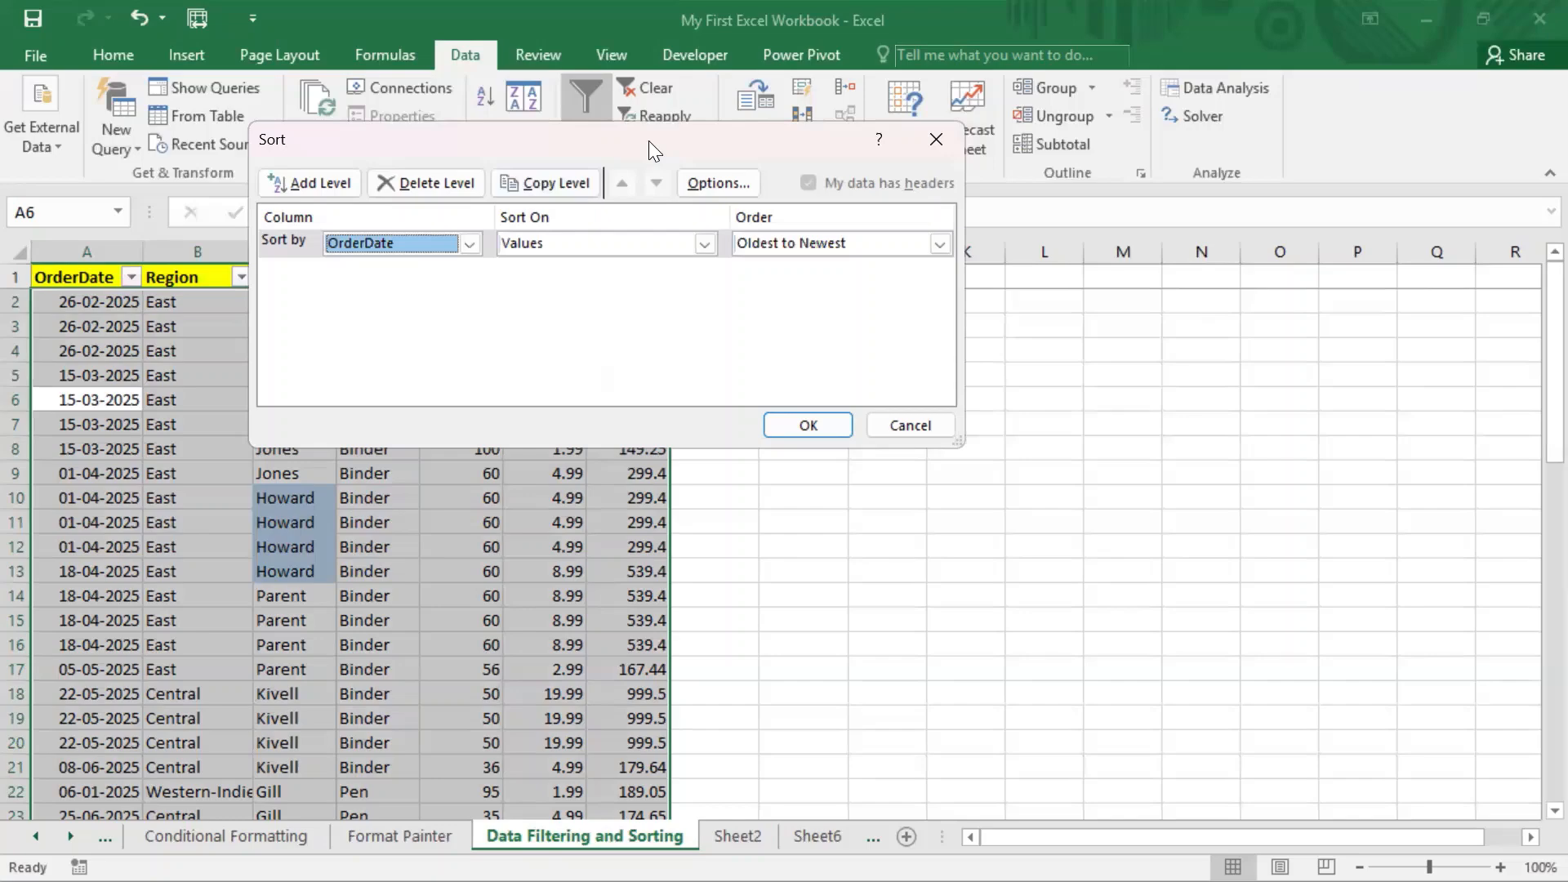
# - Add a second sort level by Units, Largest to Smallest, apply the two-level sort and check the OrderDate column
pyautogui.moveTo(648, 141); pyautogui.dragTo(1114, 206)
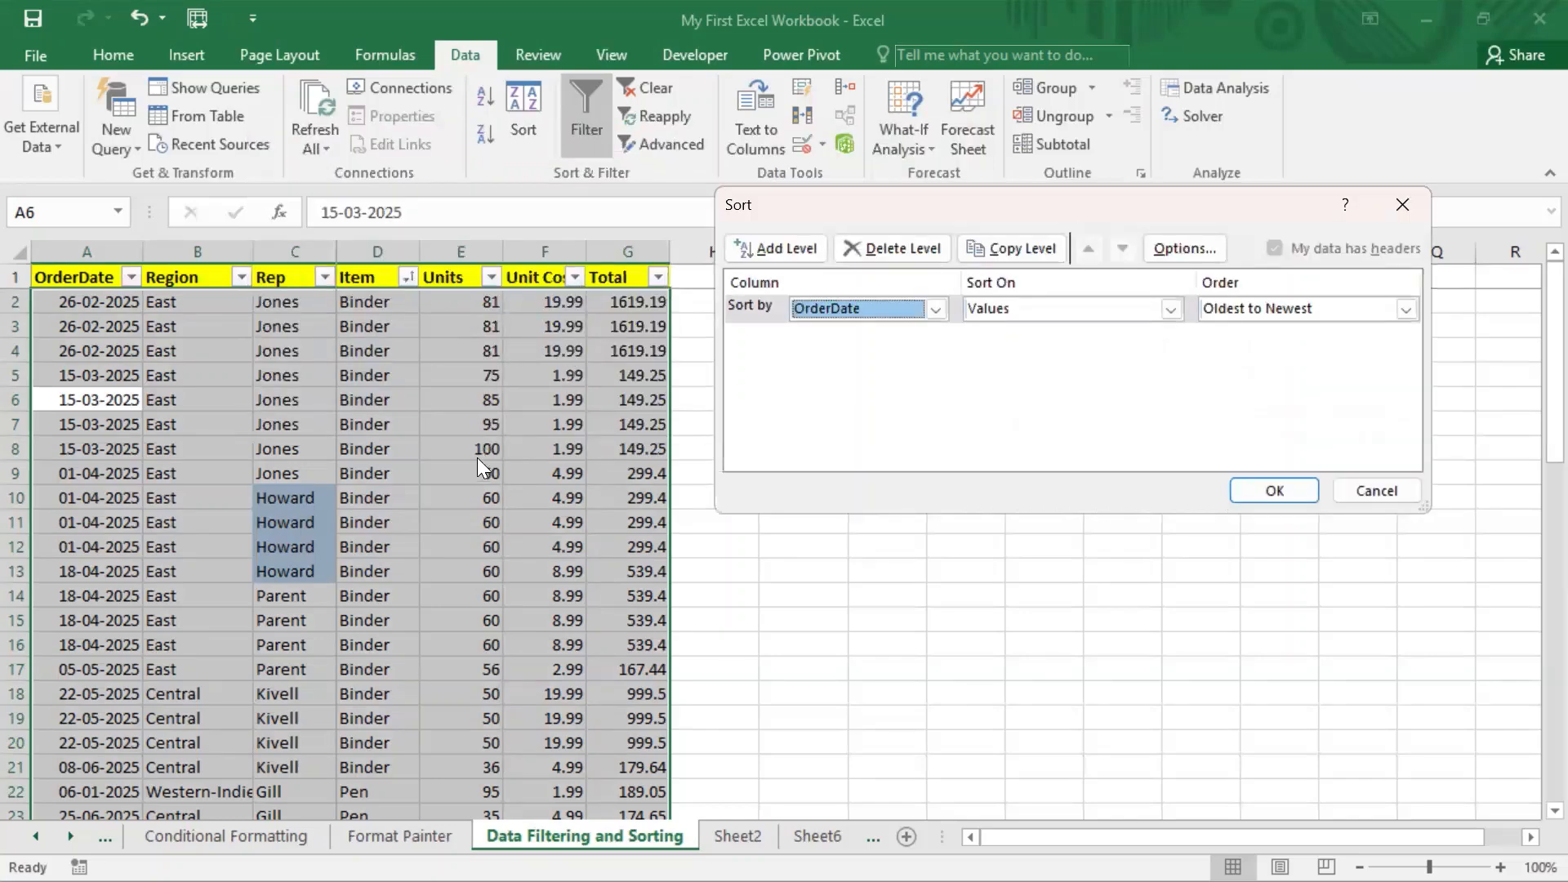
pyautogui.moveTo(980, 204); pyautogui.dragTo(789, 183)
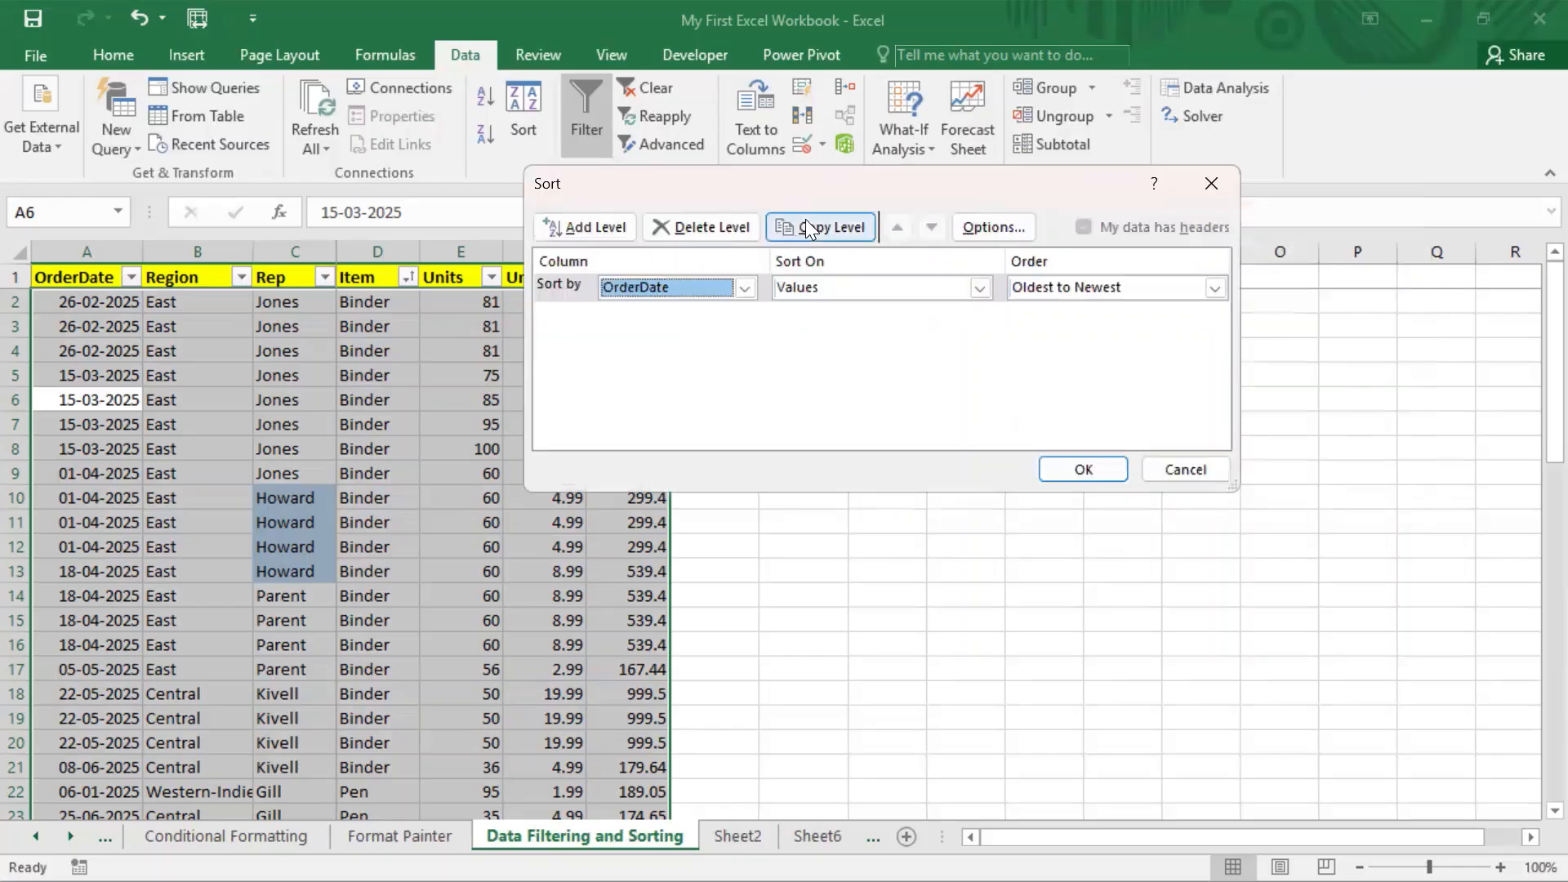
pyautogui.click(595, 222)
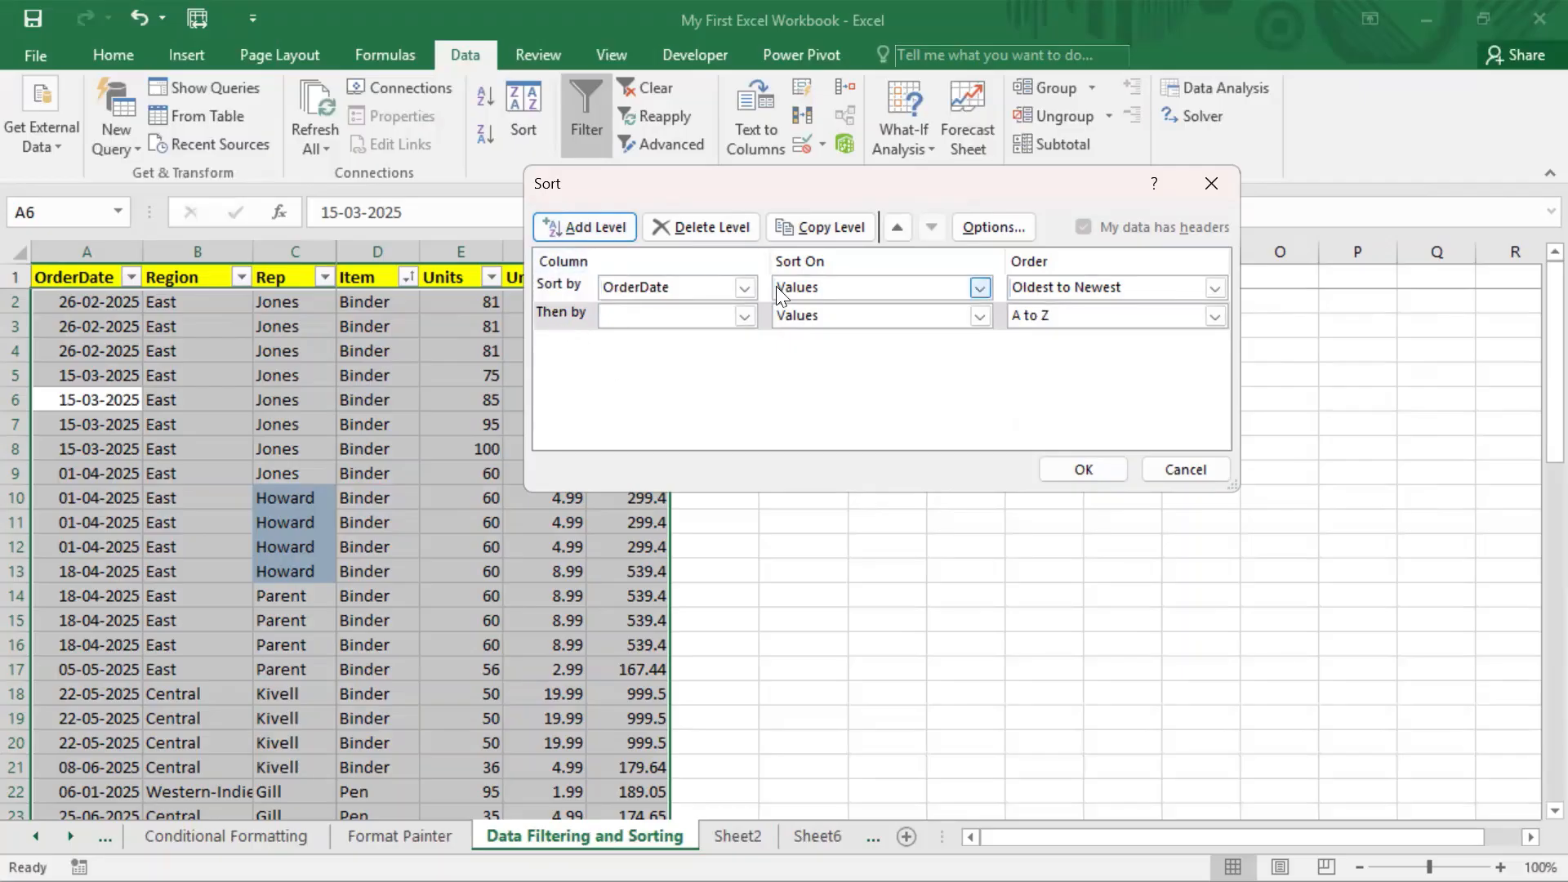
pyautogui.click(716, 322)
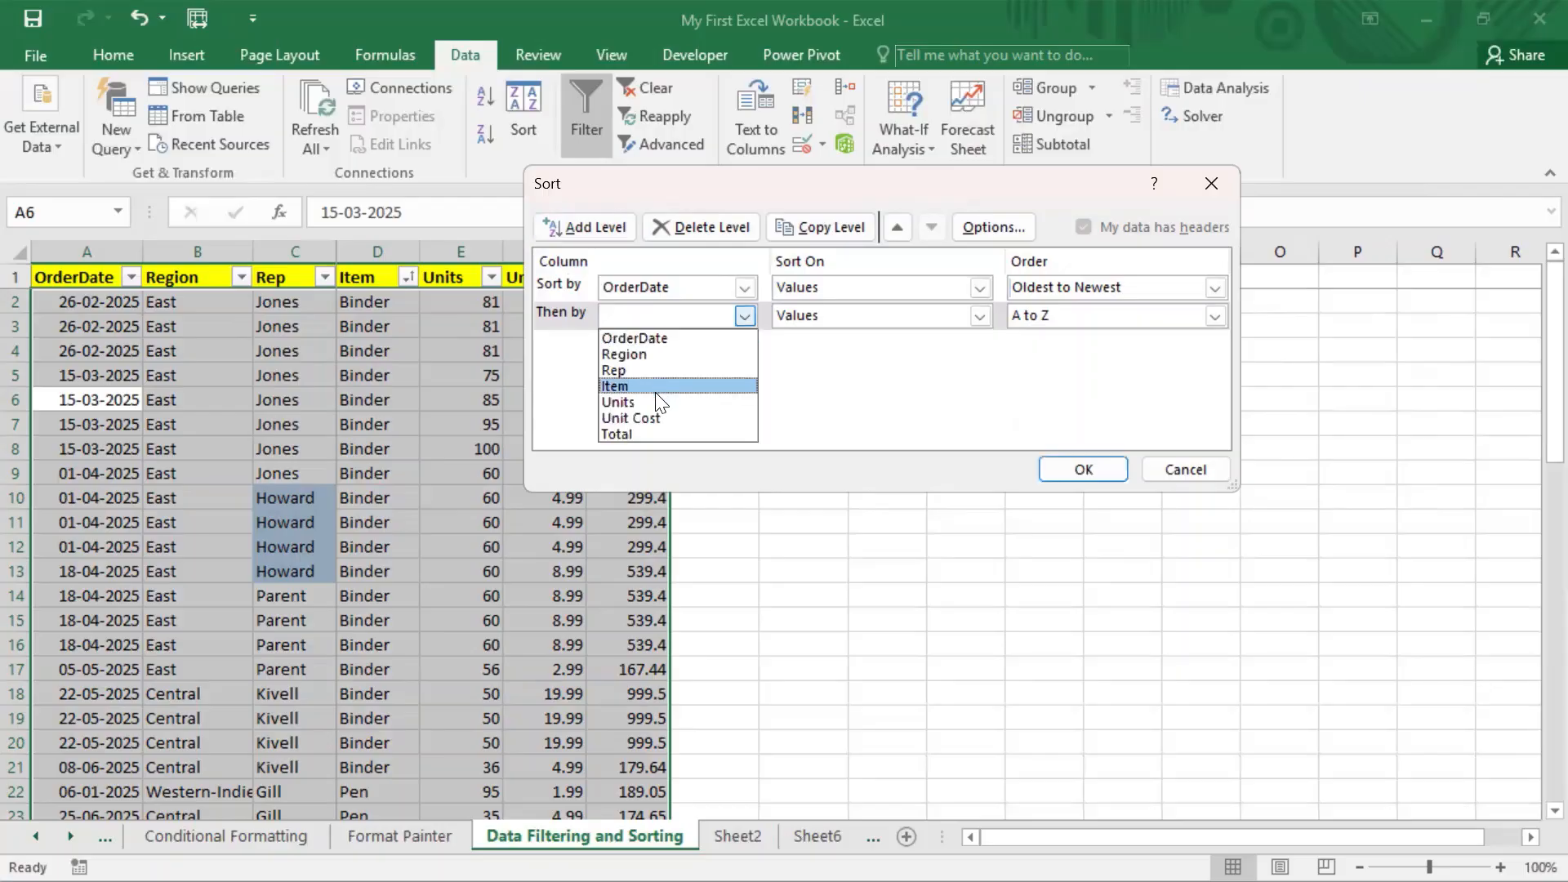
pyautogui.click(653, 400)
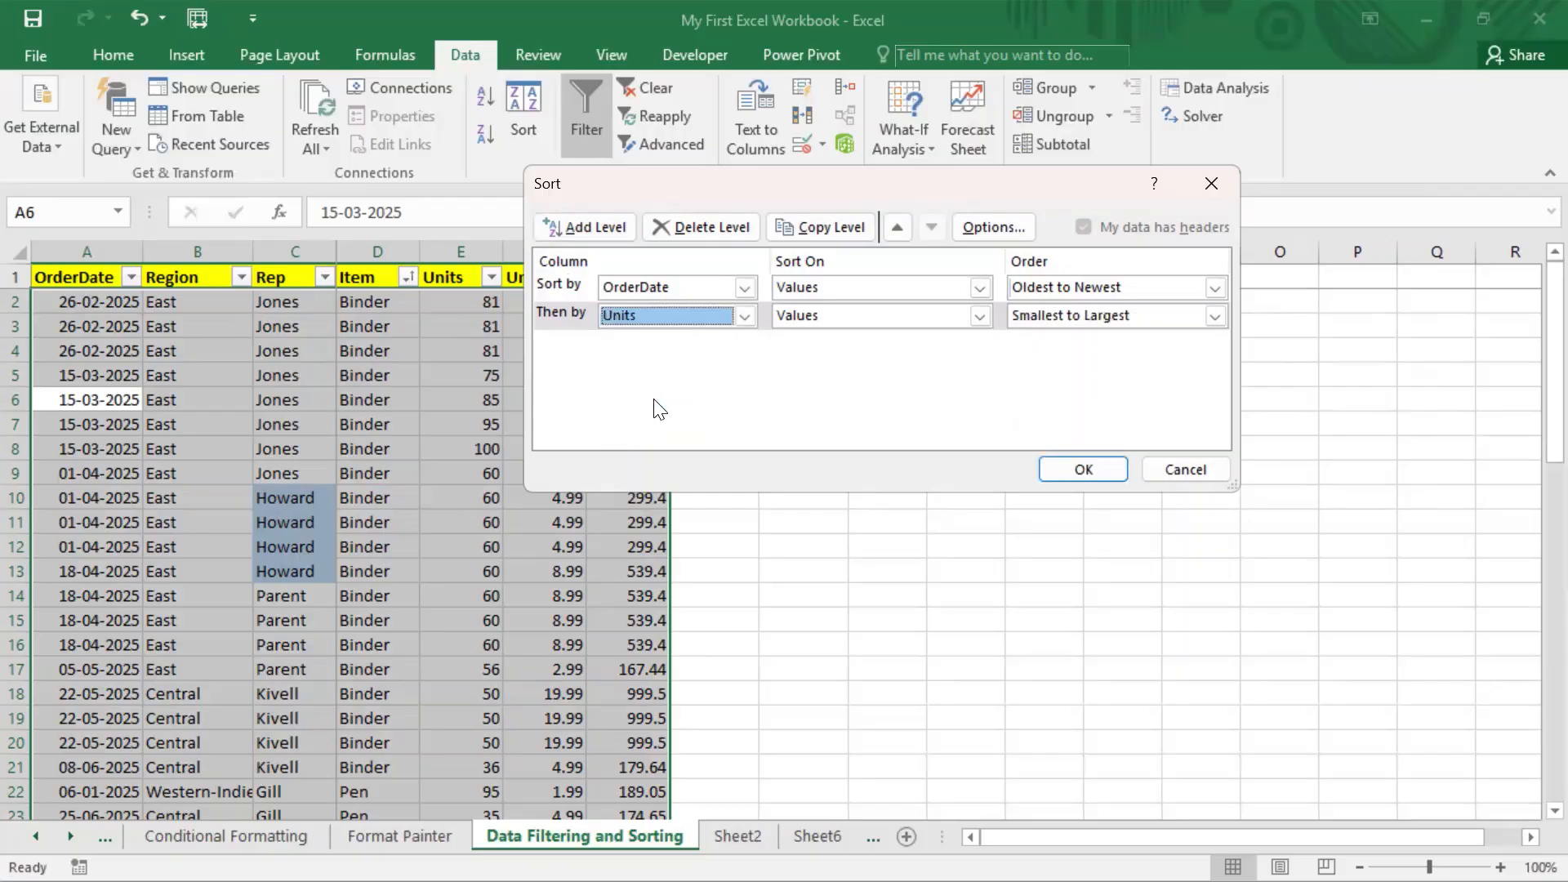
pyautogui.click(1108, 316)
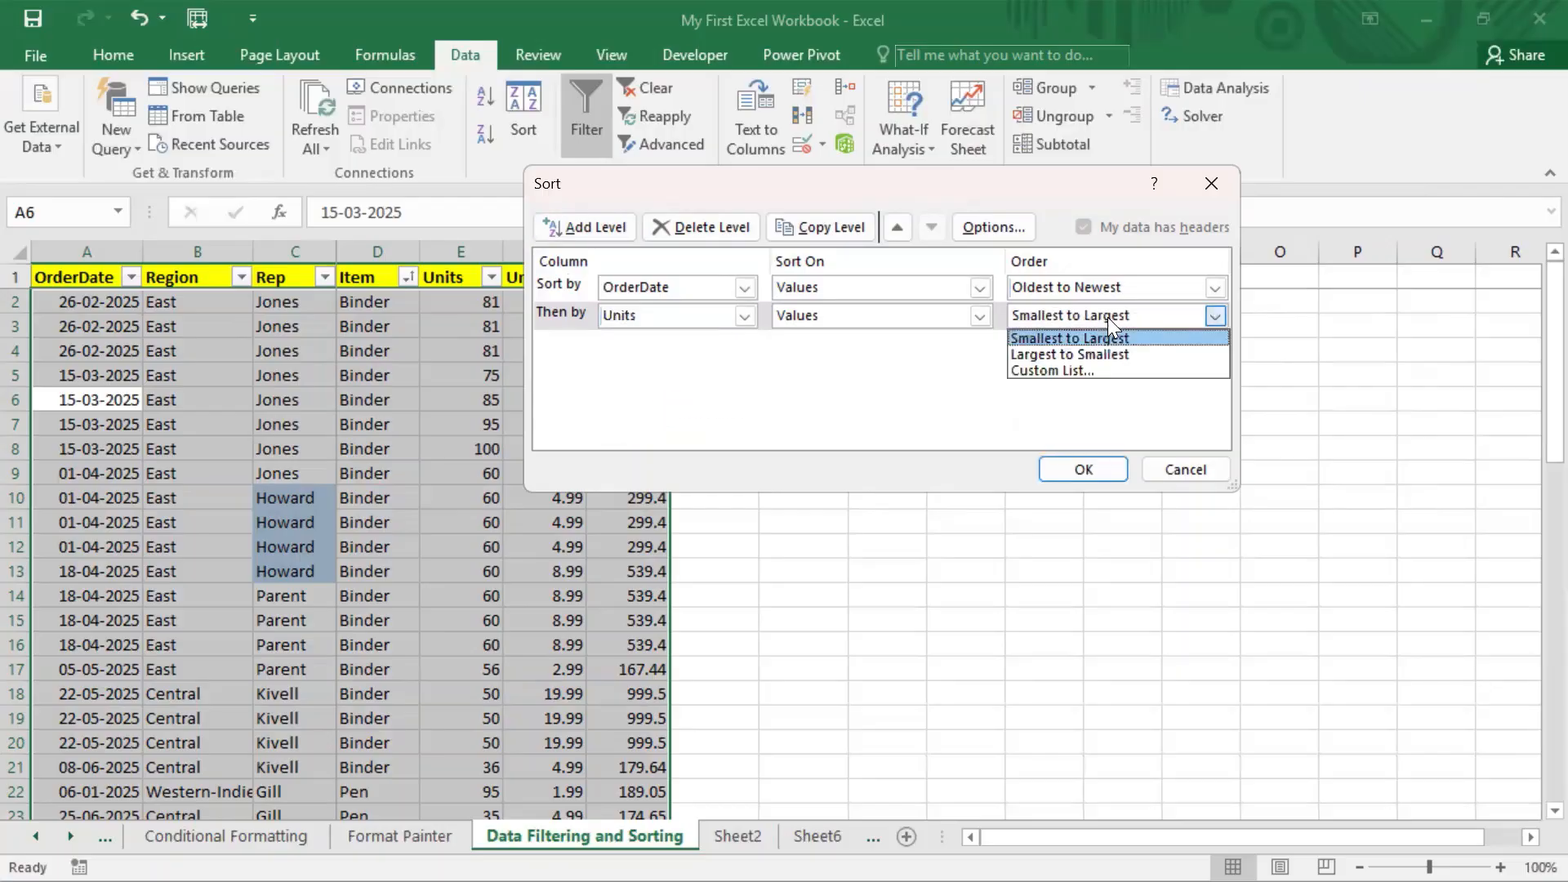
pyautogui.click(1076, 354)
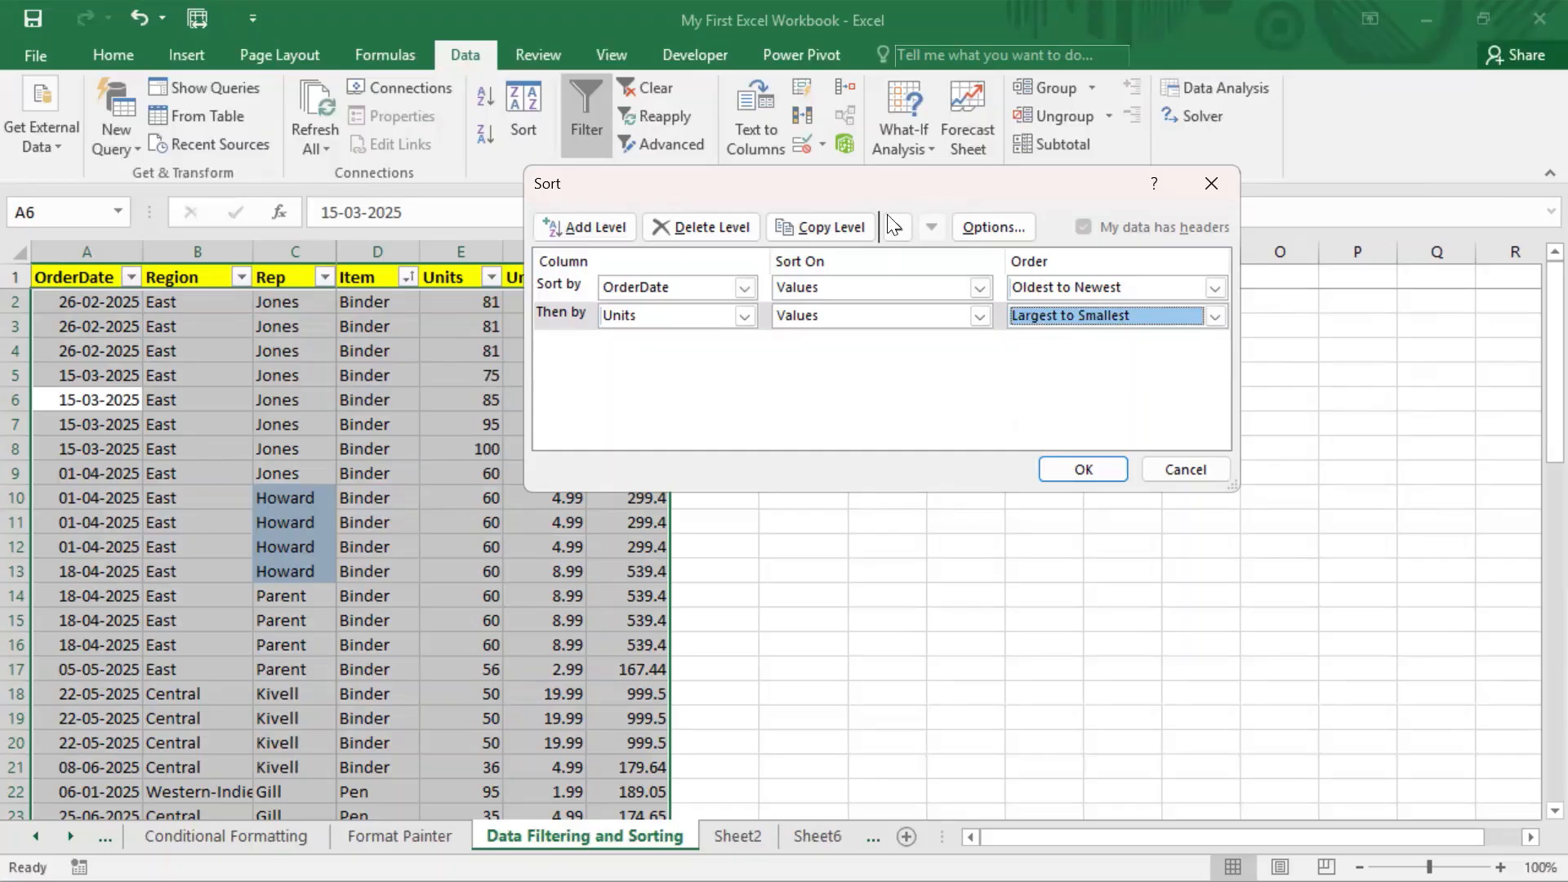
pyautogui.moveTo(959, 171); pyautogui.dragTo(1068, 120)
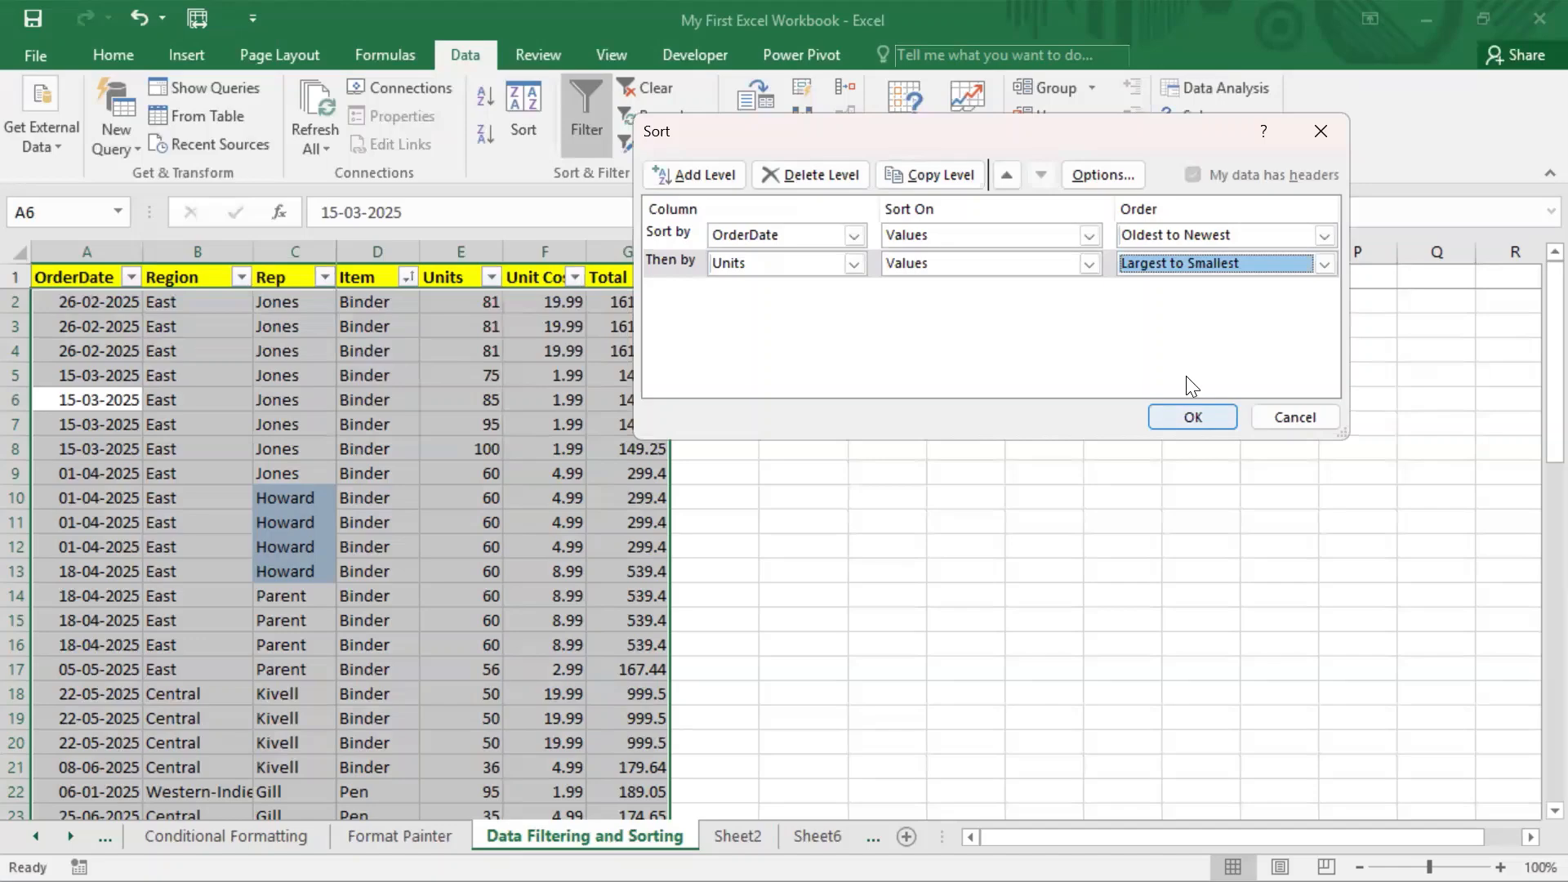
pyautogui.press('Return')
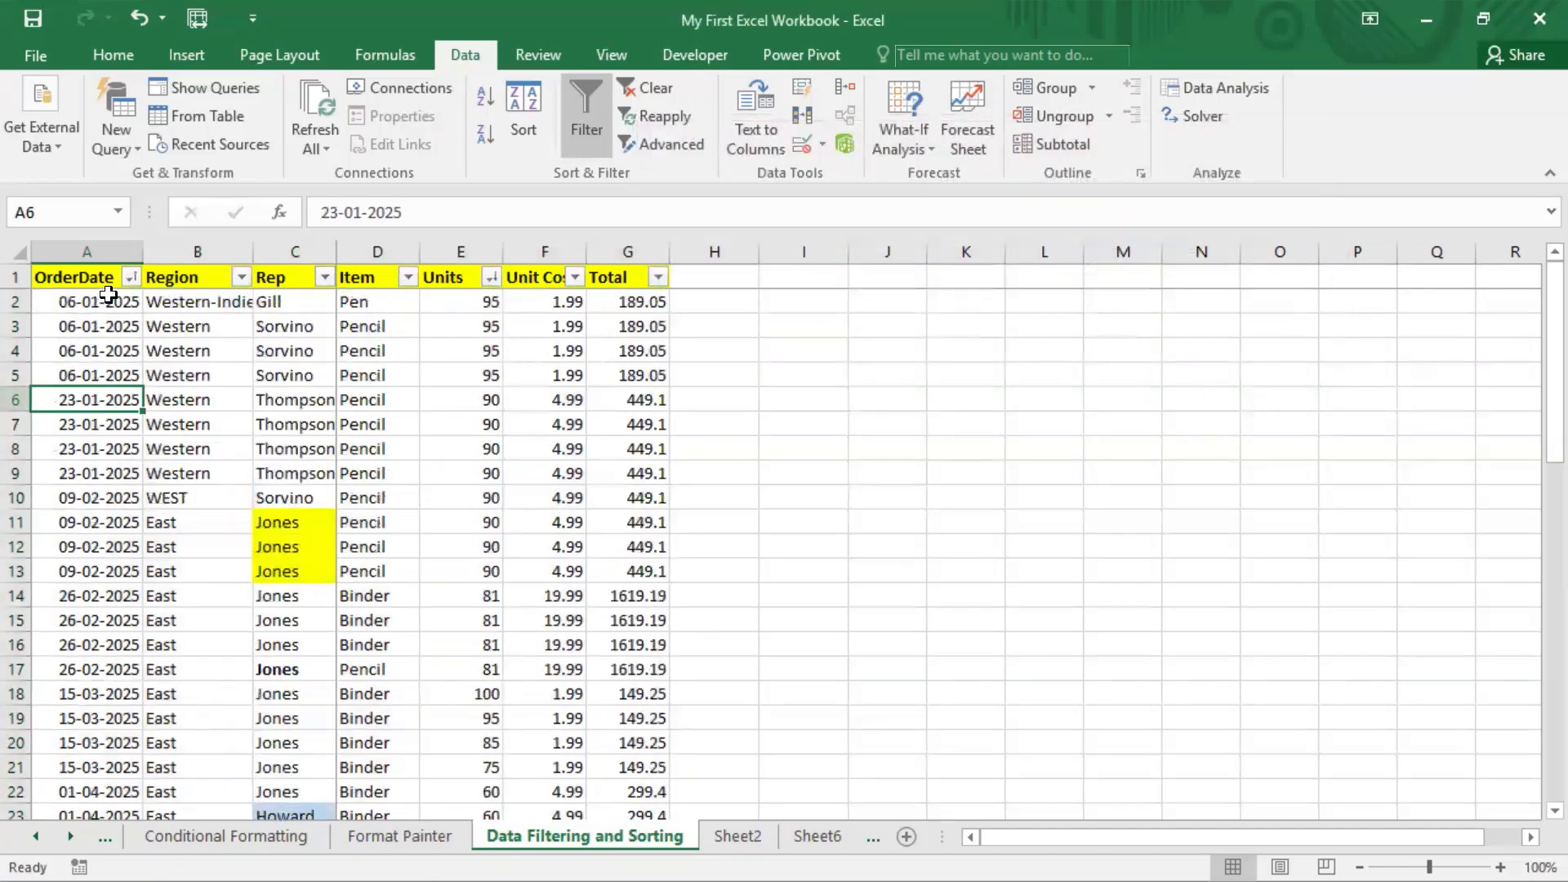
pyautogui.moveTo(109, 296); pyautogui.dragTo(108, 458)
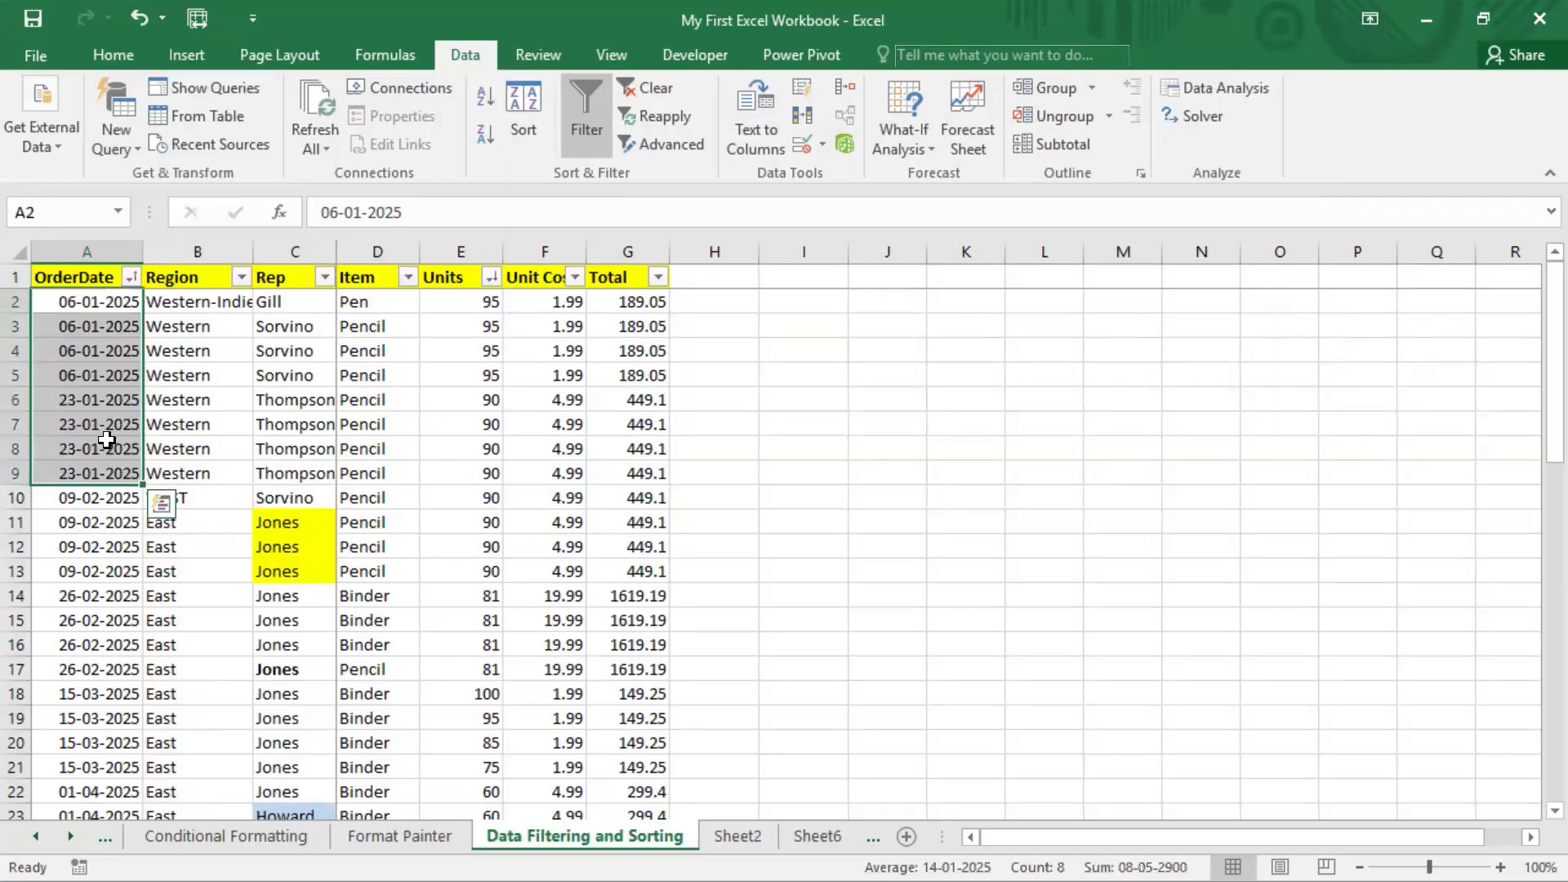
# - Examine the 15-03-2025 orders in rows 18 to 21, comparing their Units values across the full rows
pyautogui.scroll(-1, 110, 392)
pyautogui.scroll(-2, 108, 572)
pyautogui.click(111, 546)
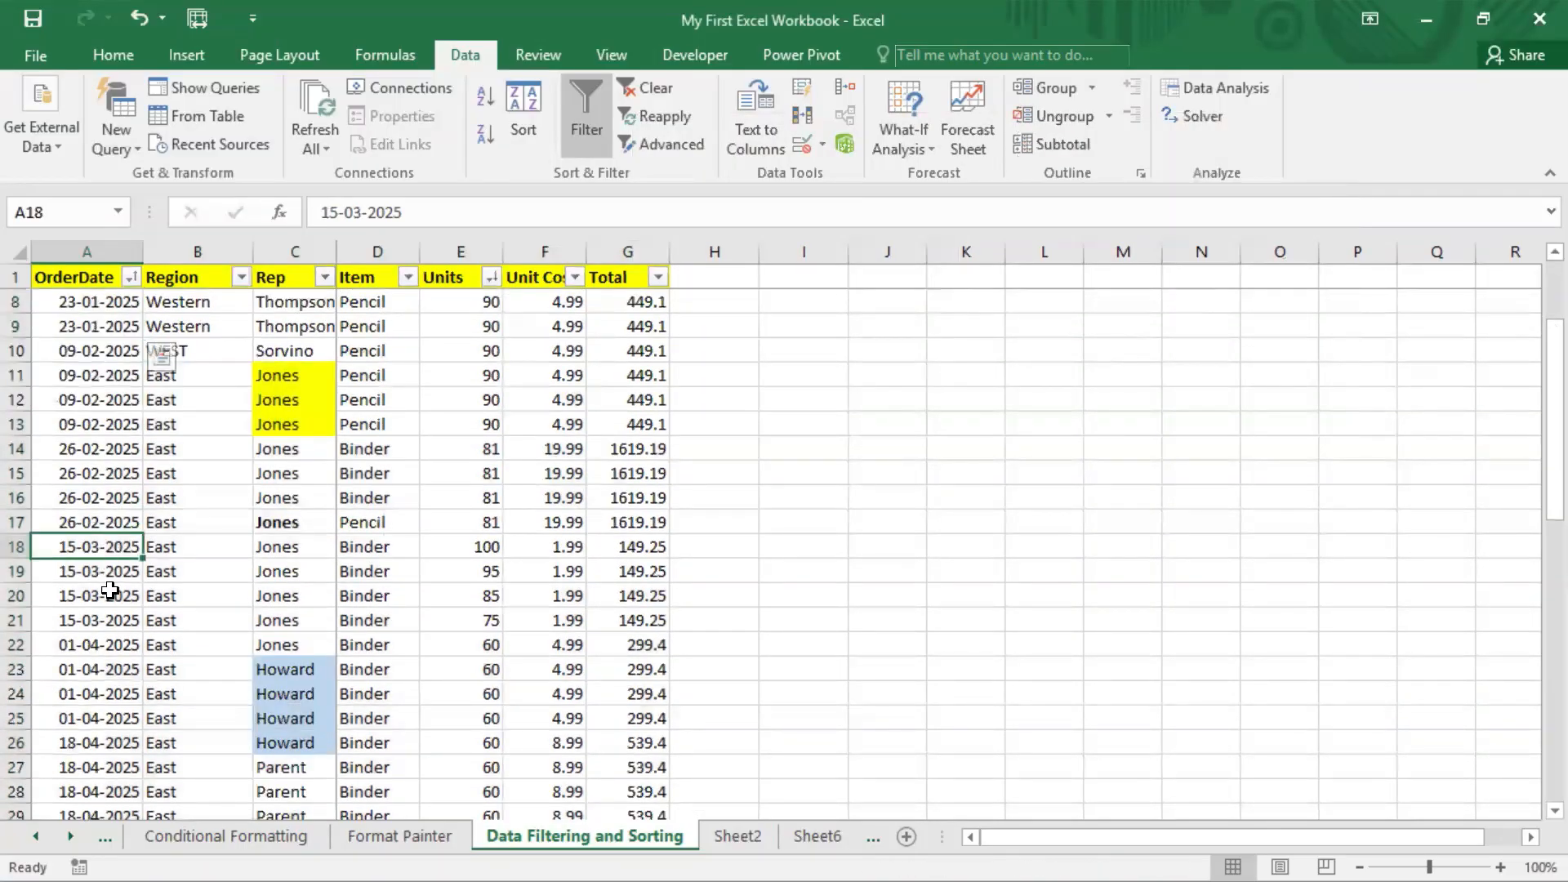
pyautogui.moveTo(110, 590); pyautogui.dragTo(109, 619)
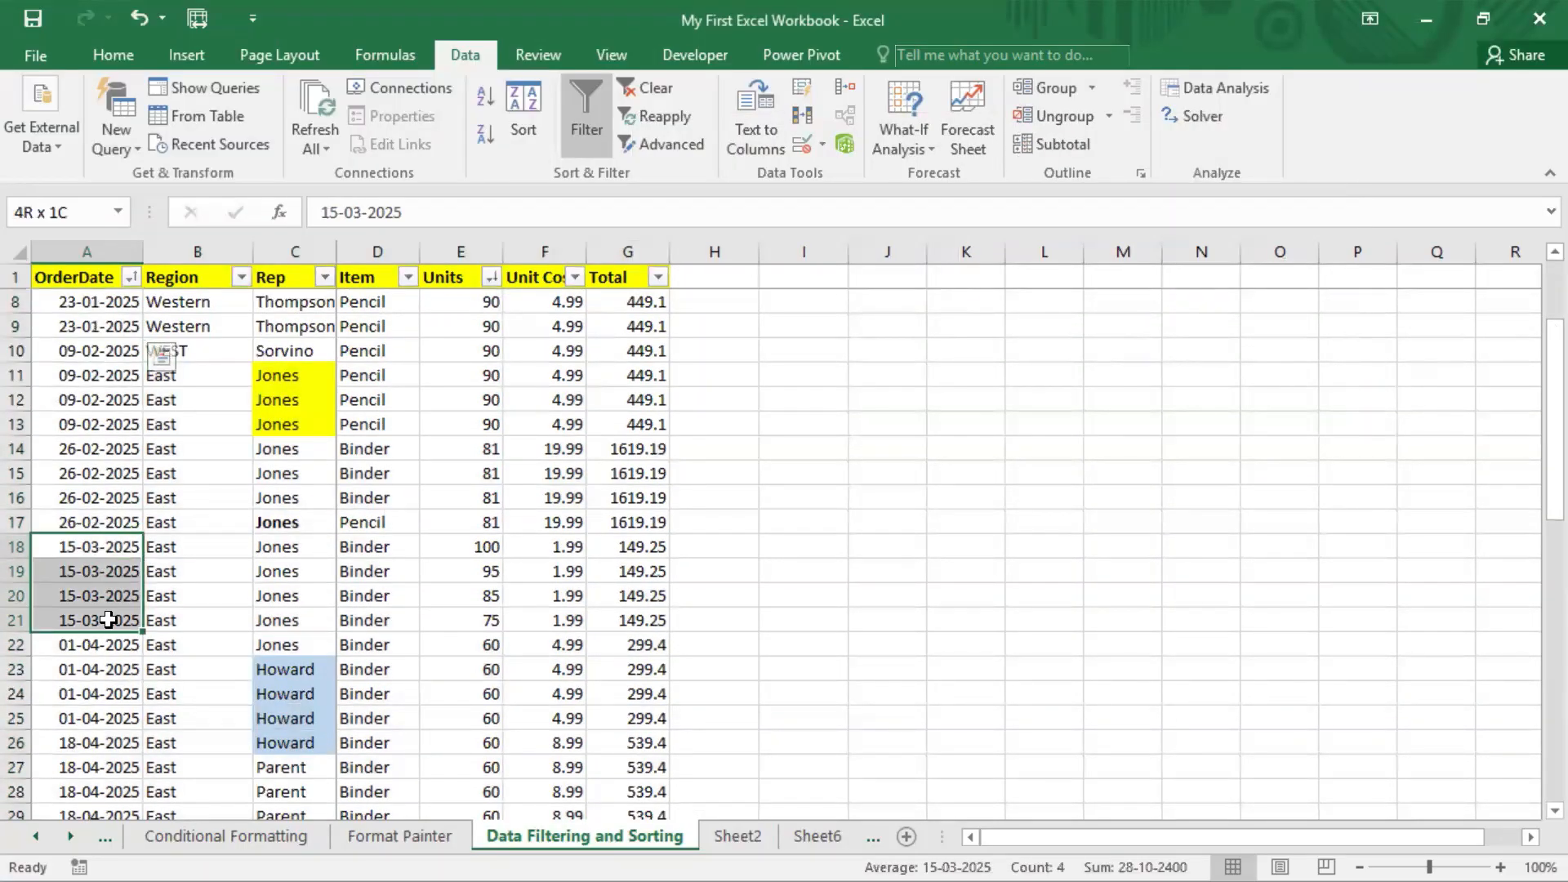
pyautogui.moveTo(108, 620); pyautogui.dragTo(109, 620)
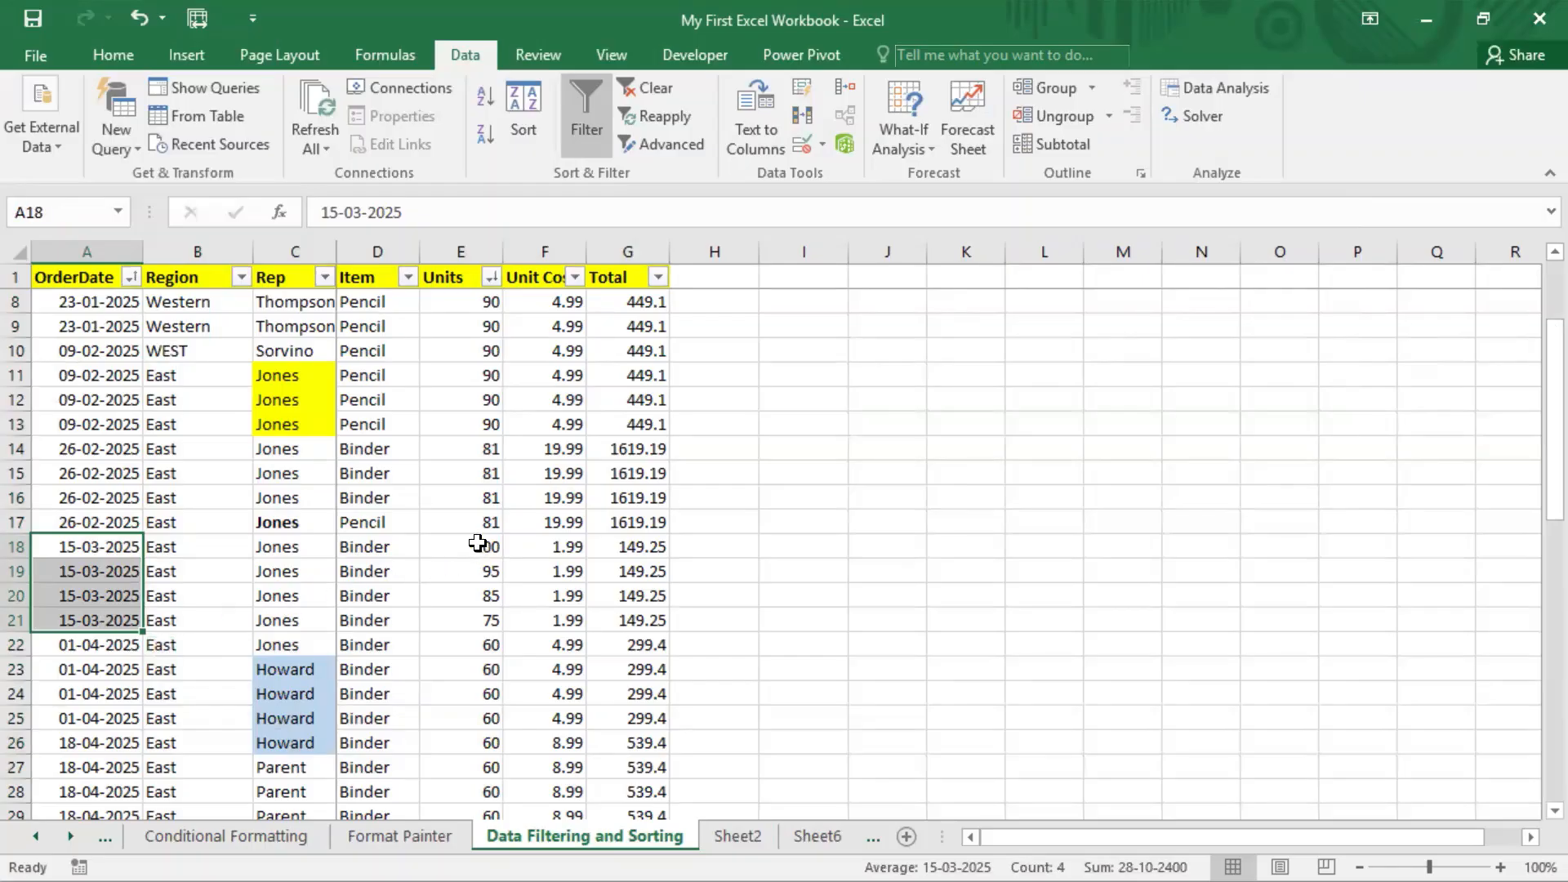
pyautogui.moveTo(467, 544); pyautogui.dragTo(471, 620)
pyautogui.moveTo(91, 546); pyautogui.dragTo(619, 630)
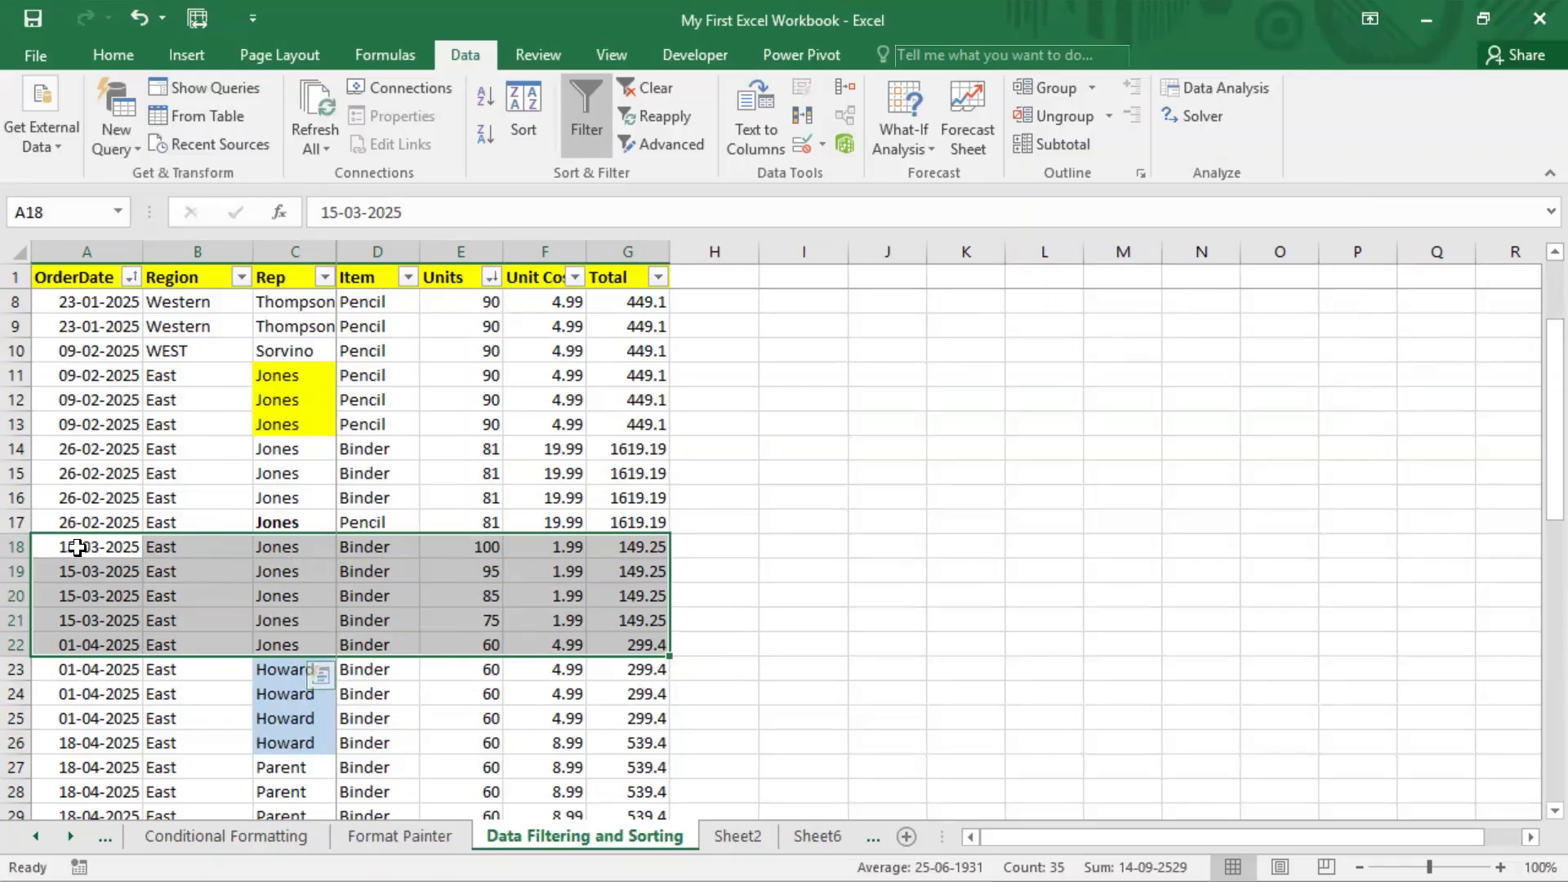
pyautogui.moveTo(70, 554); pyautogui.dragTo(621, 606)
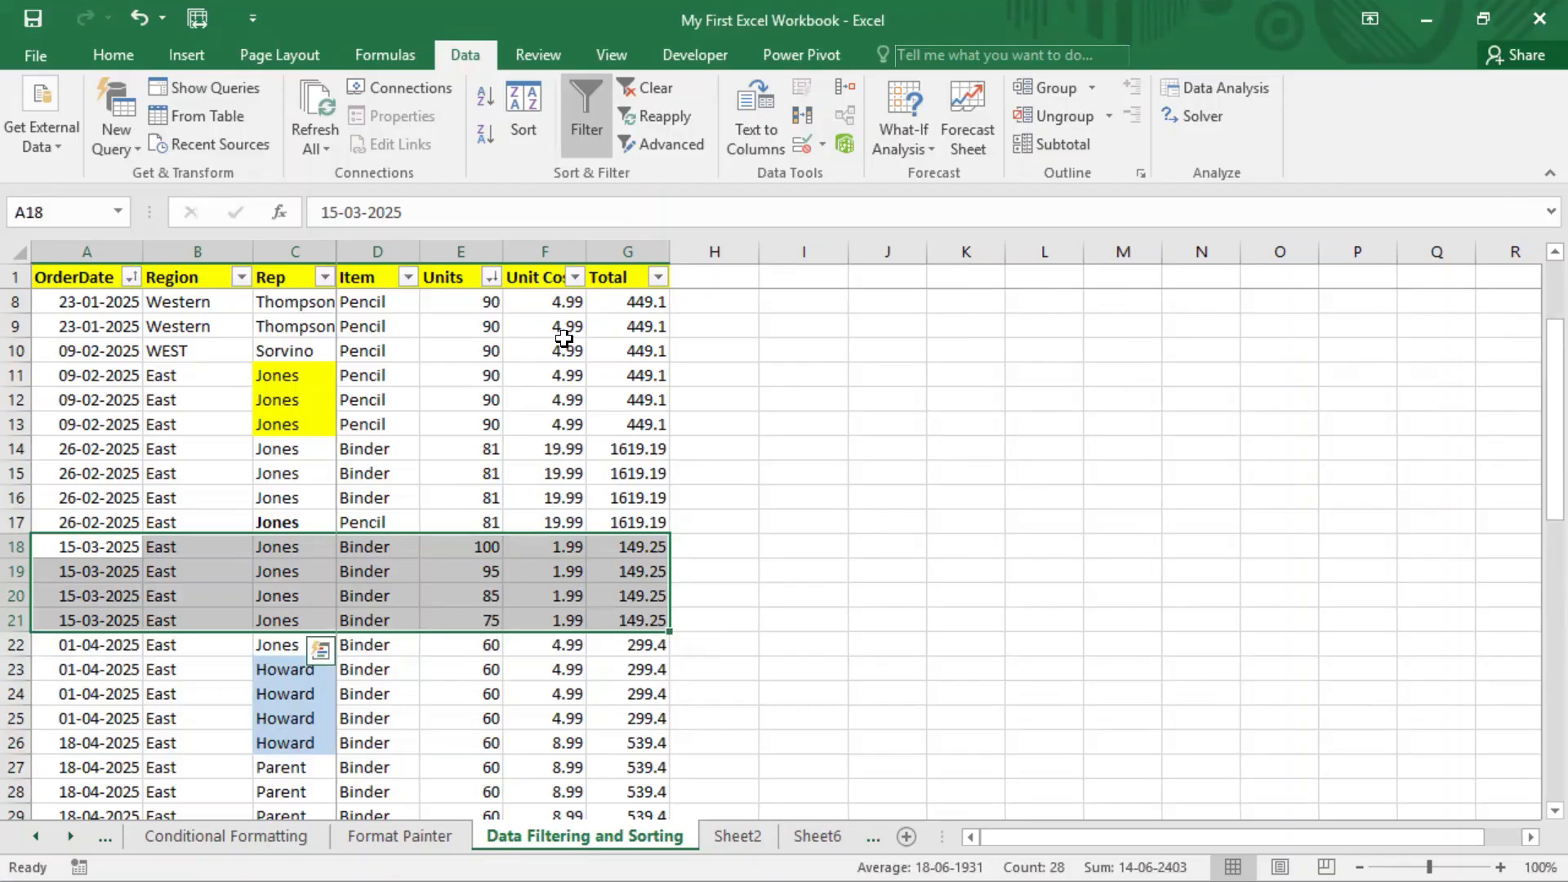
pyautogui.click(524, 102)
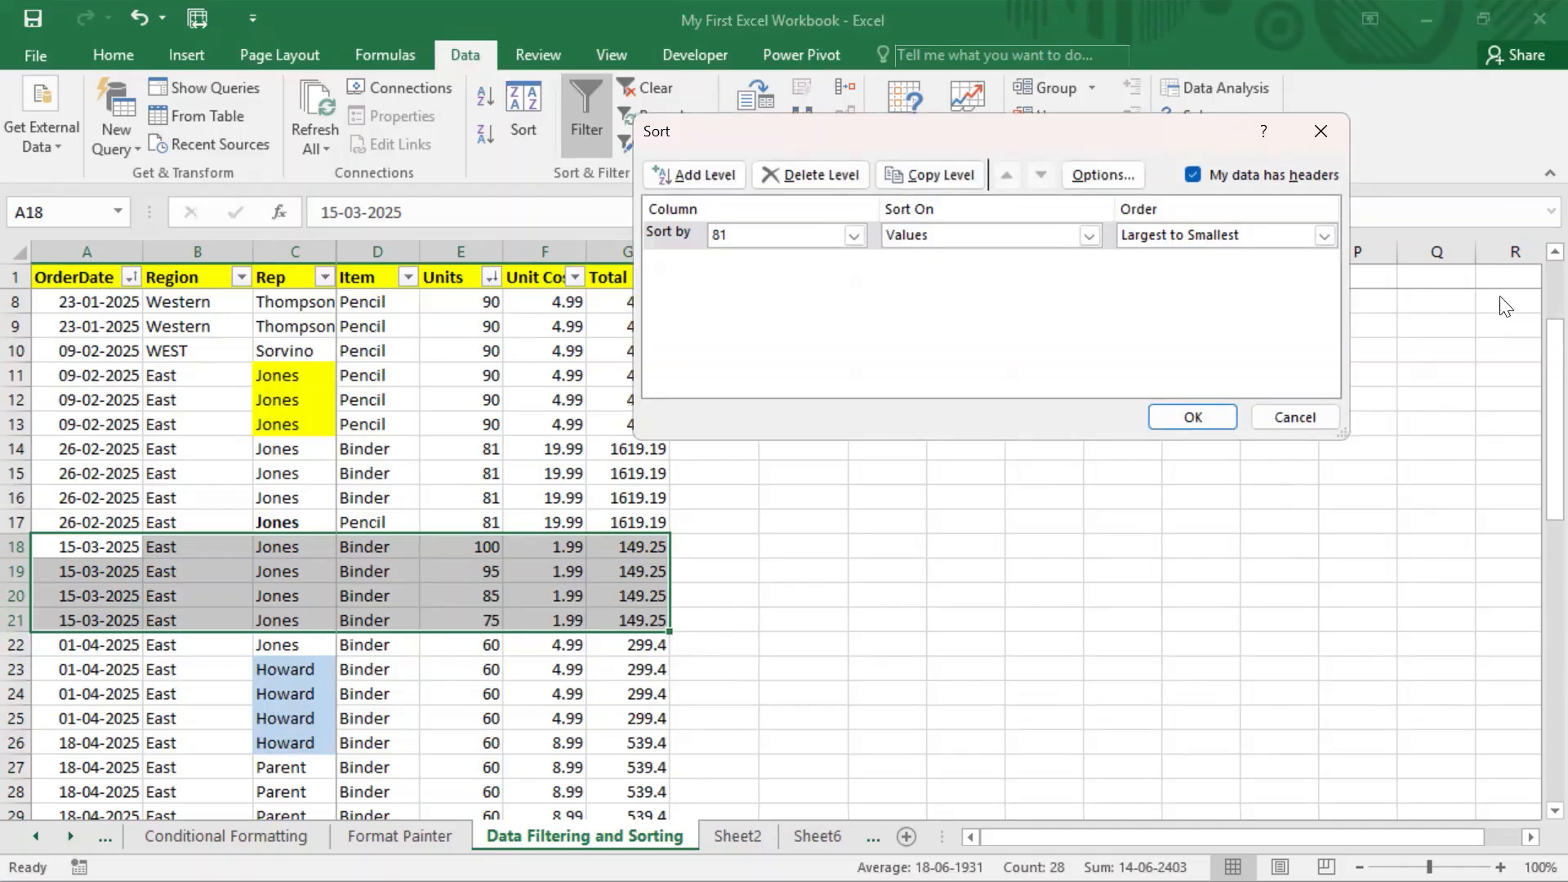
pyautogui.press('Escape')
# - Add a new level to the whole table's custom sort and move it below the Units level
pyautogui.click(104, 277)
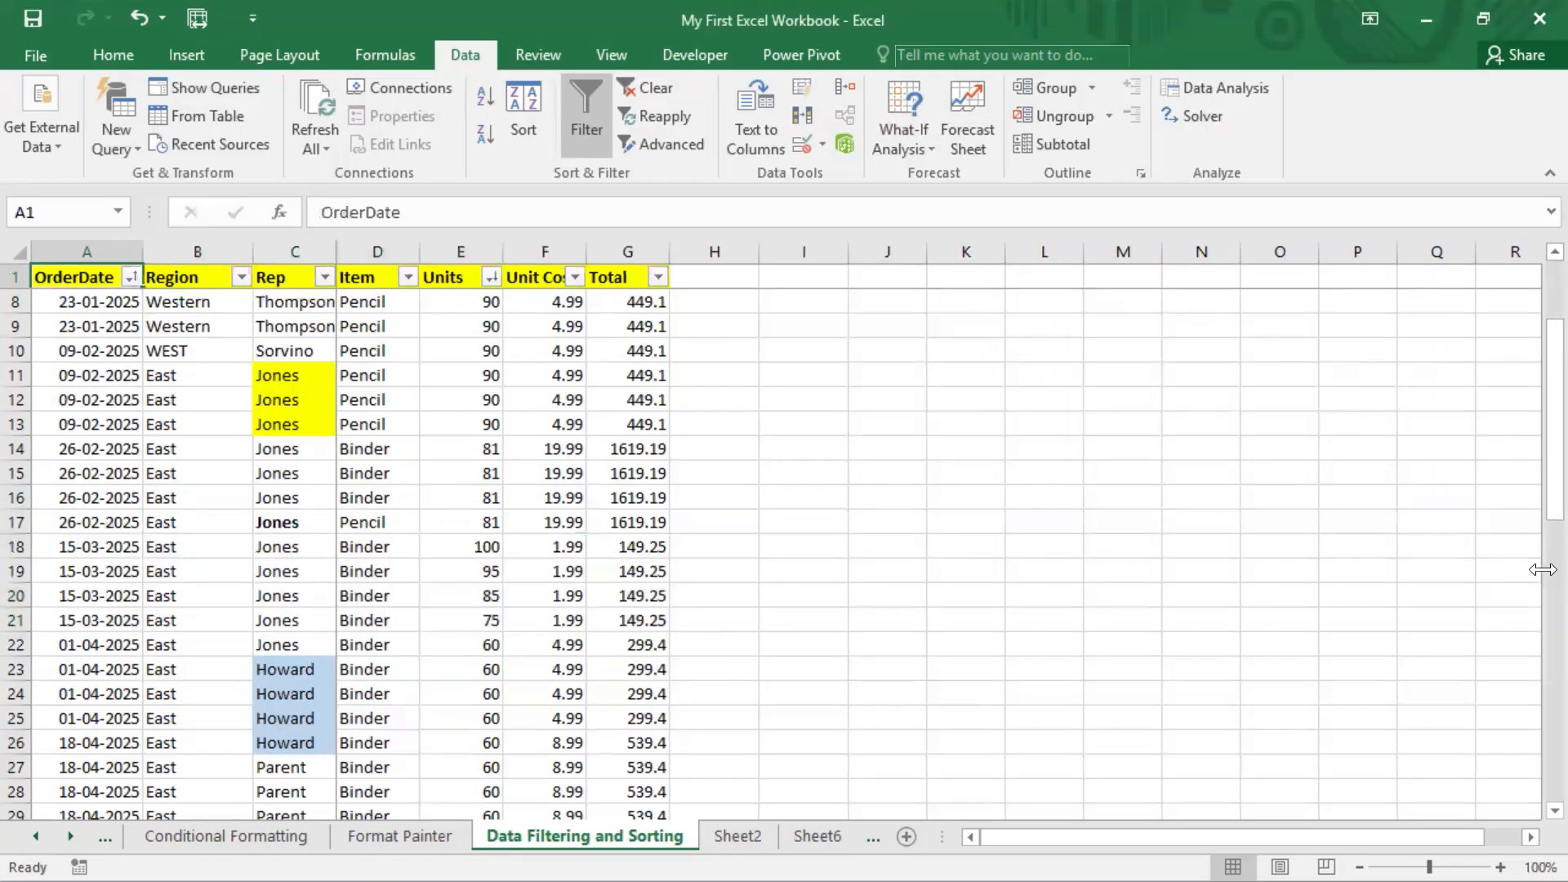
pyautogui.hotkey('ctrl', 'a')
pyautogui.scroll(-10, 1372, 369)
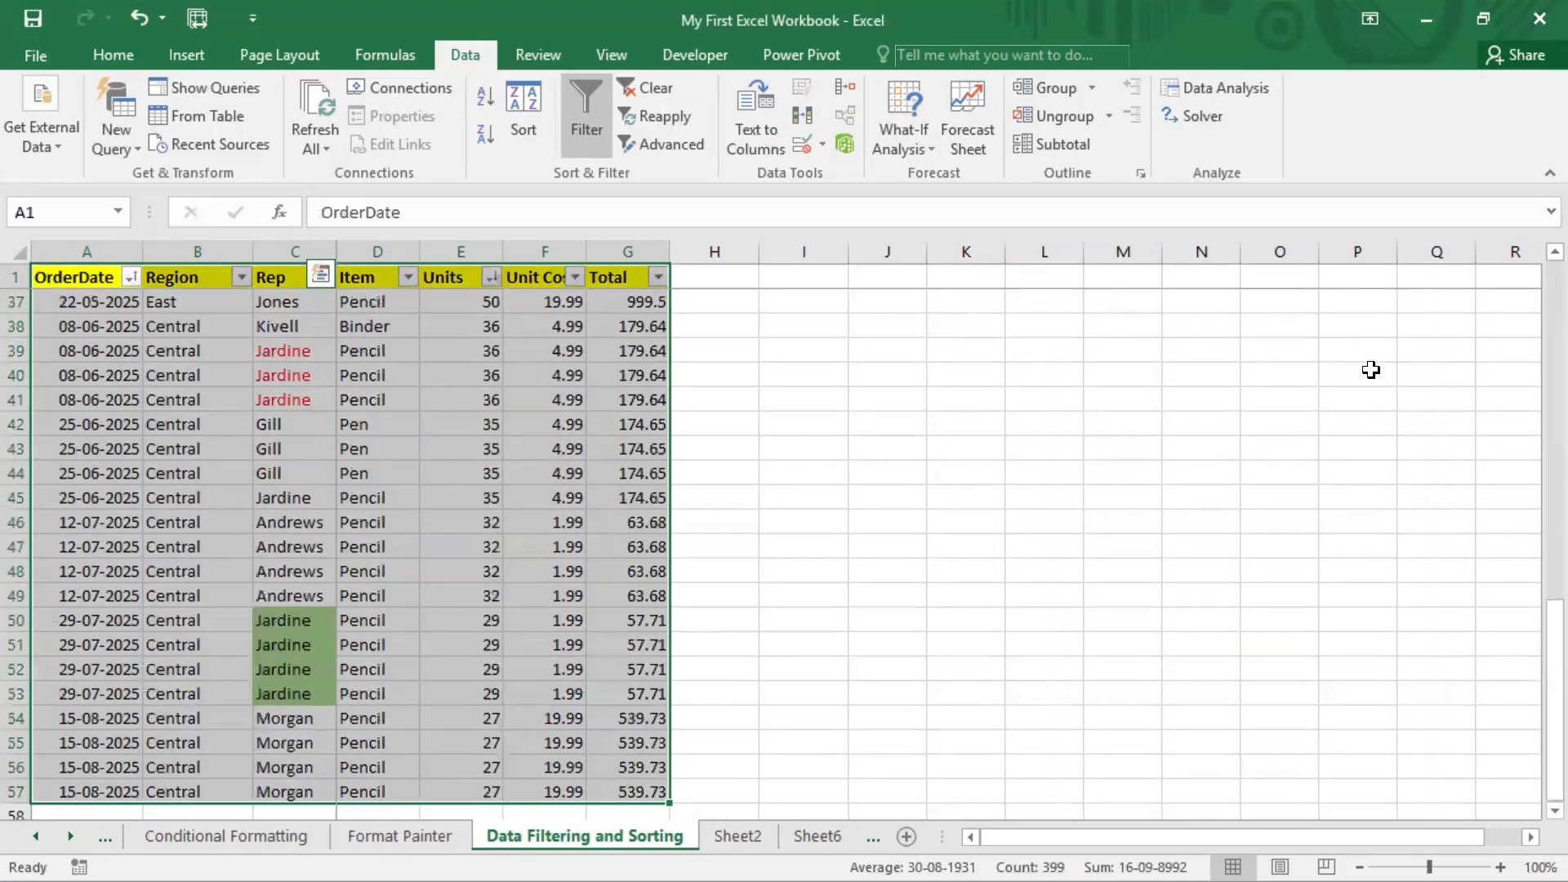
pyautogui.click(523, 122)
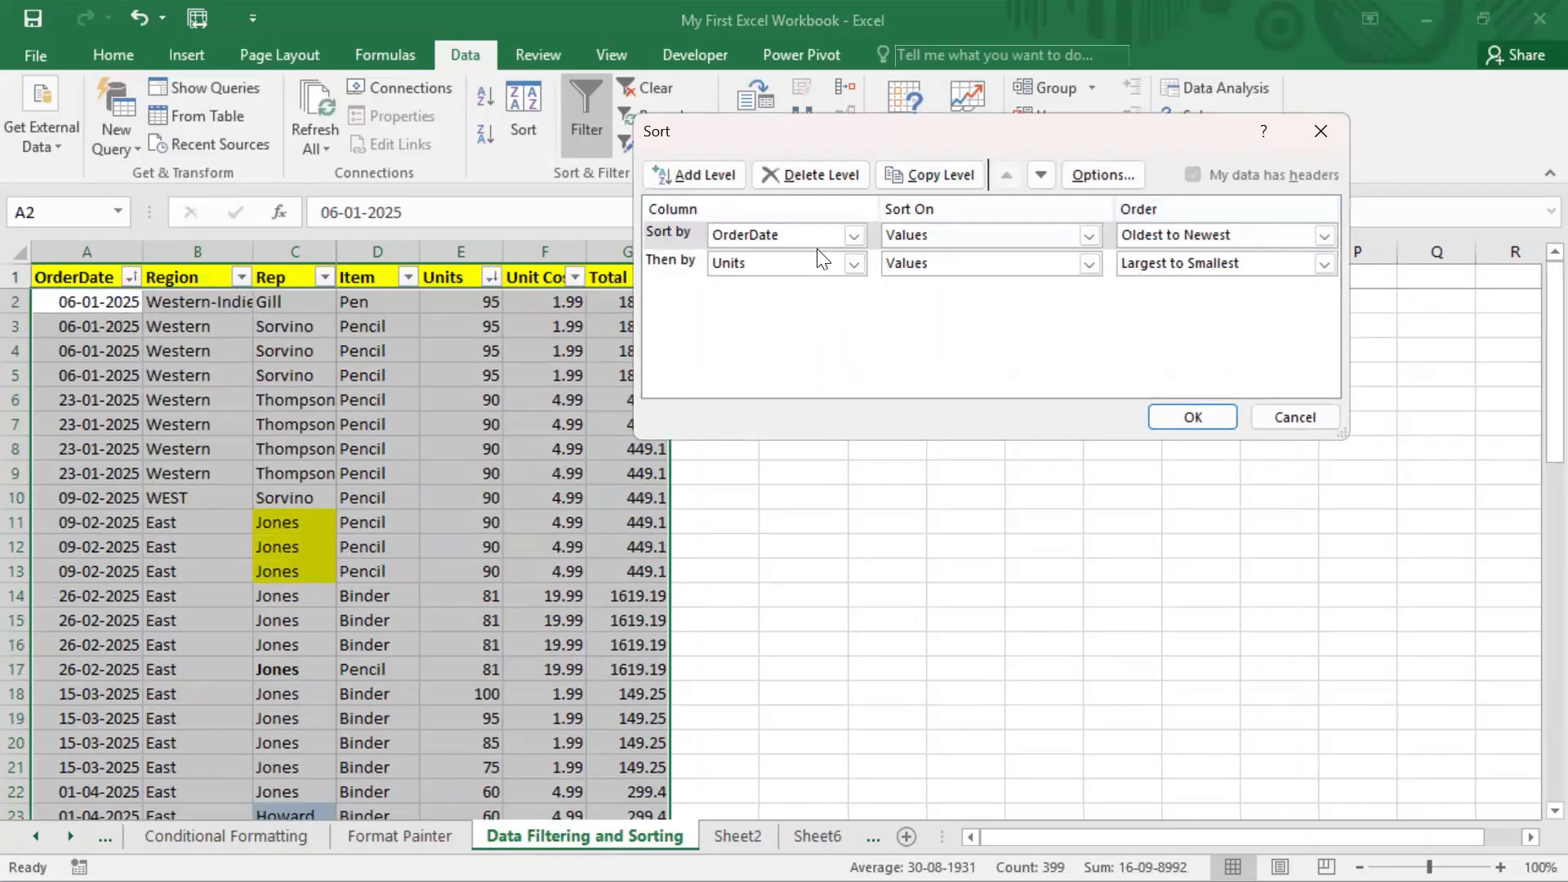
pyautogui.click(689, 173)
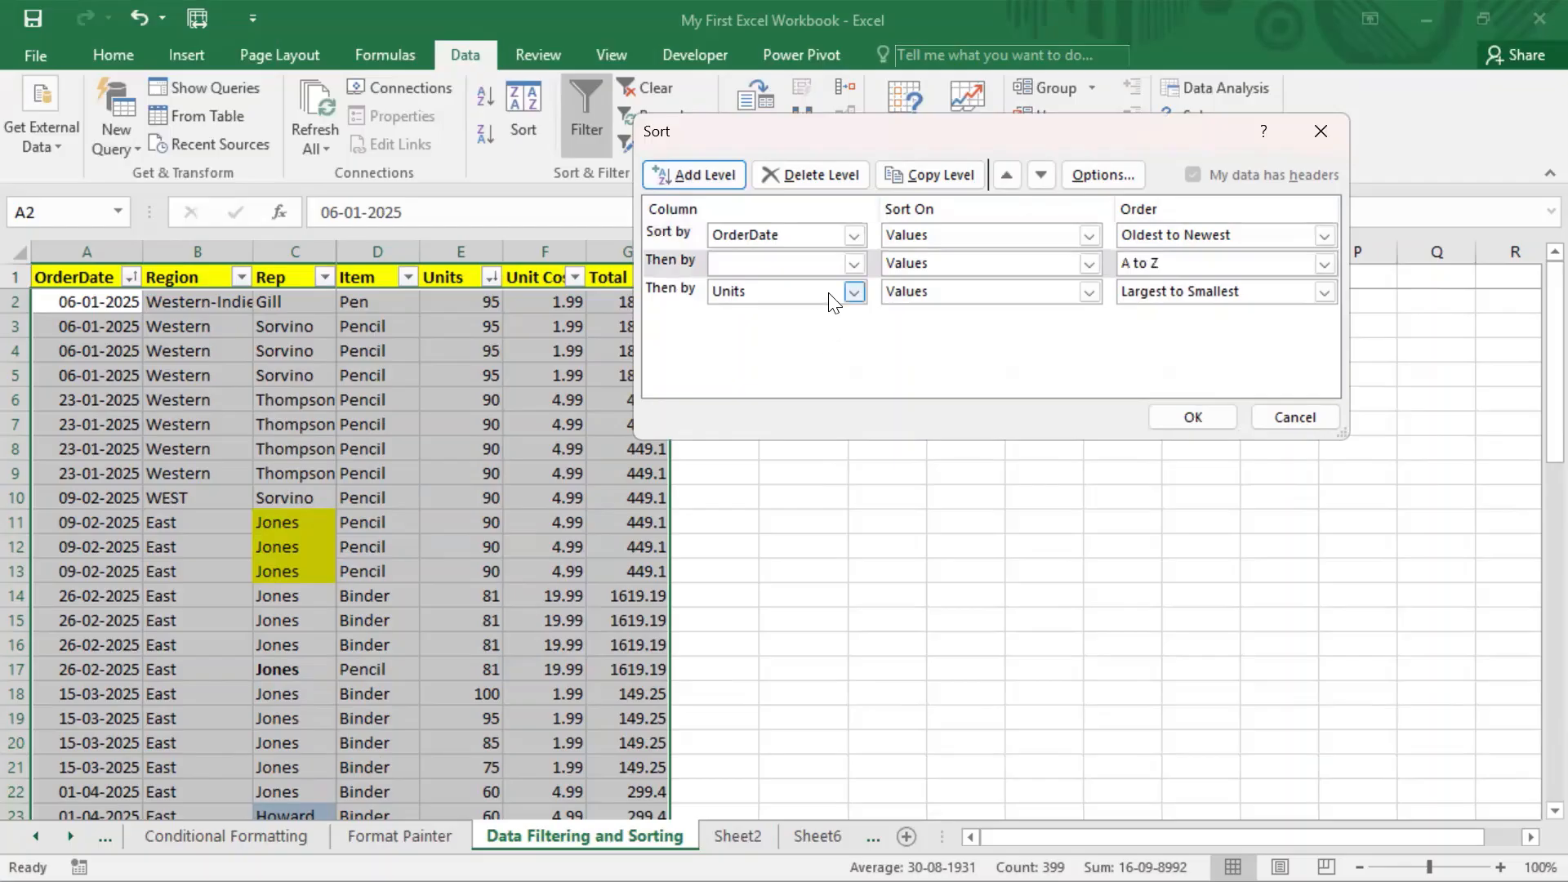
pyautogui.click(683, 265)
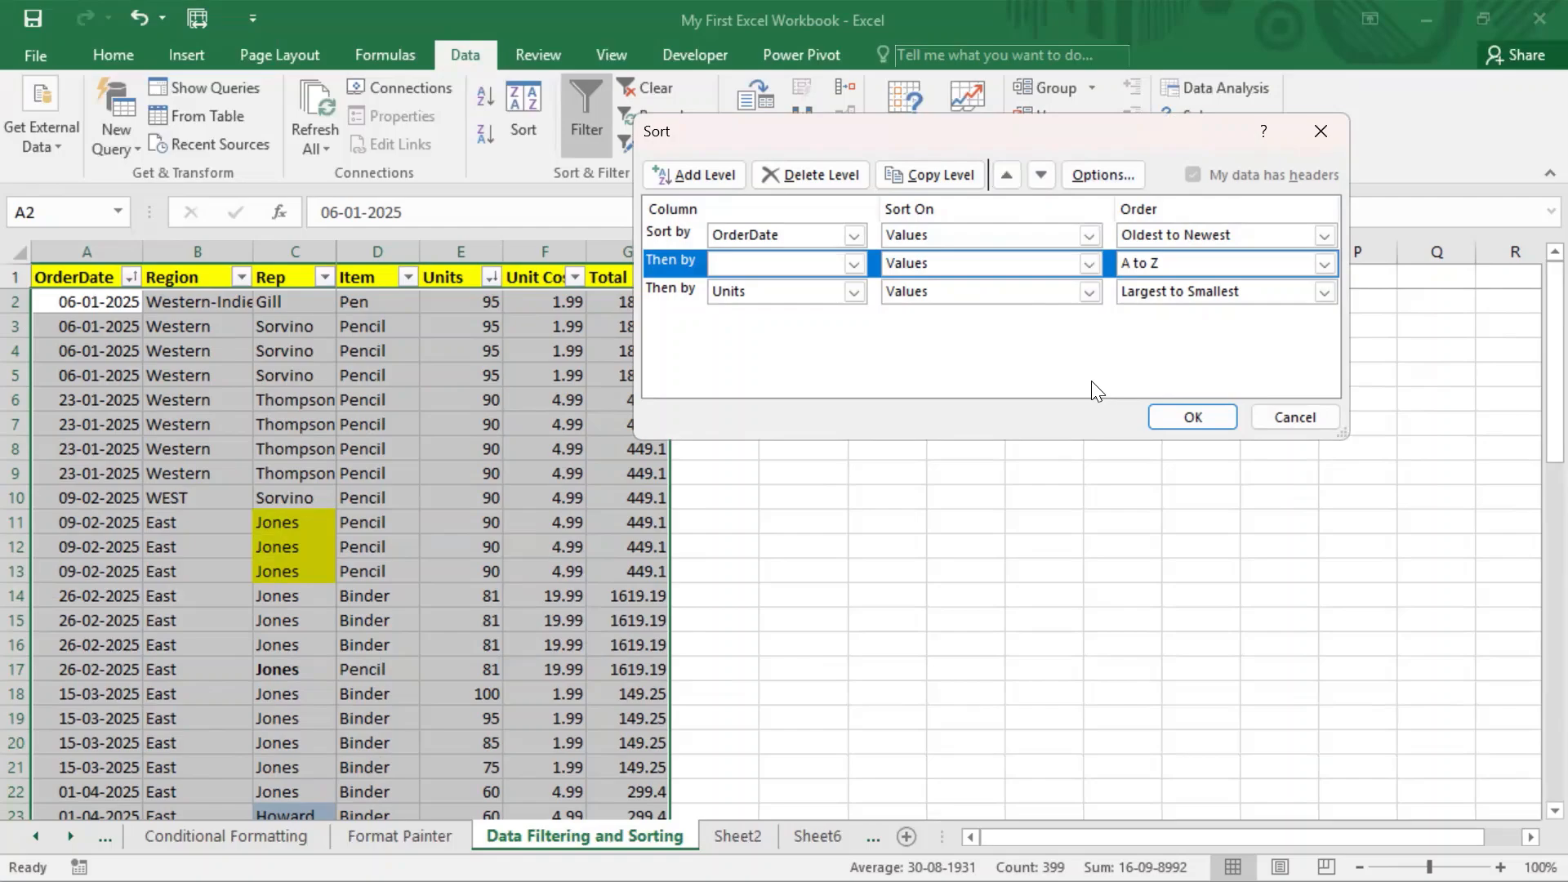
pyautogui.moveTo(994, 150)
pyautogui.mouseDown()
pyautogui.moveTo(1003, 200)
pyautogui.moveTo(1070, 193)
pyautogui.moveTo(1056, 190)
pyautogui.mouseUp()
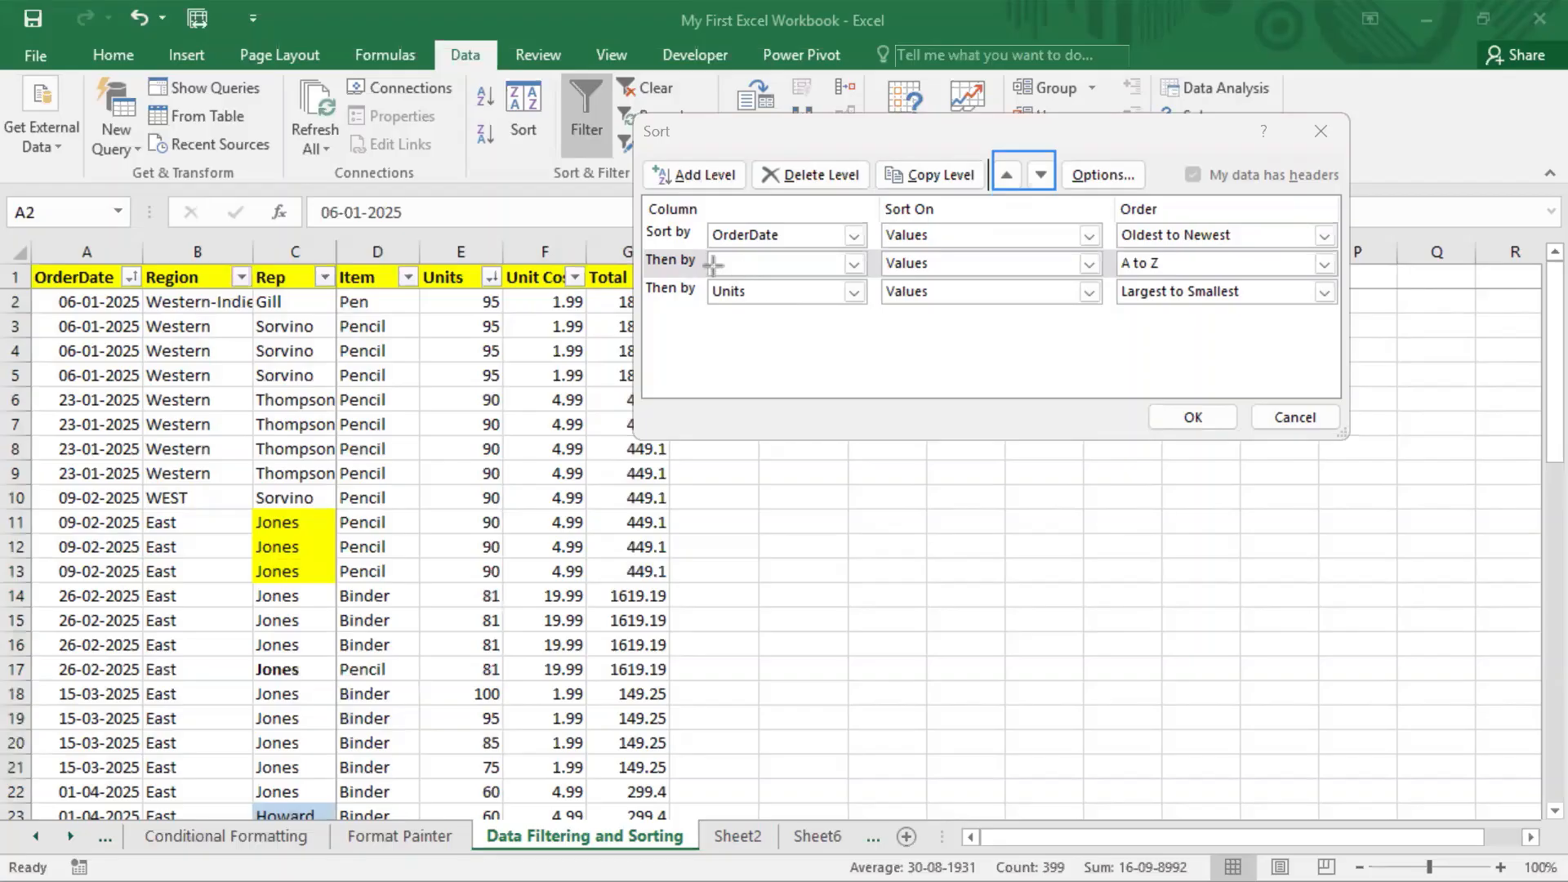
pyautogui.moveTo(642, 245)
pyautogui.mouseDown()
pyautogui.moveTo(701, 278)
pyautogui.moveTo(1337, 279)
pyautogui.mouseUp()
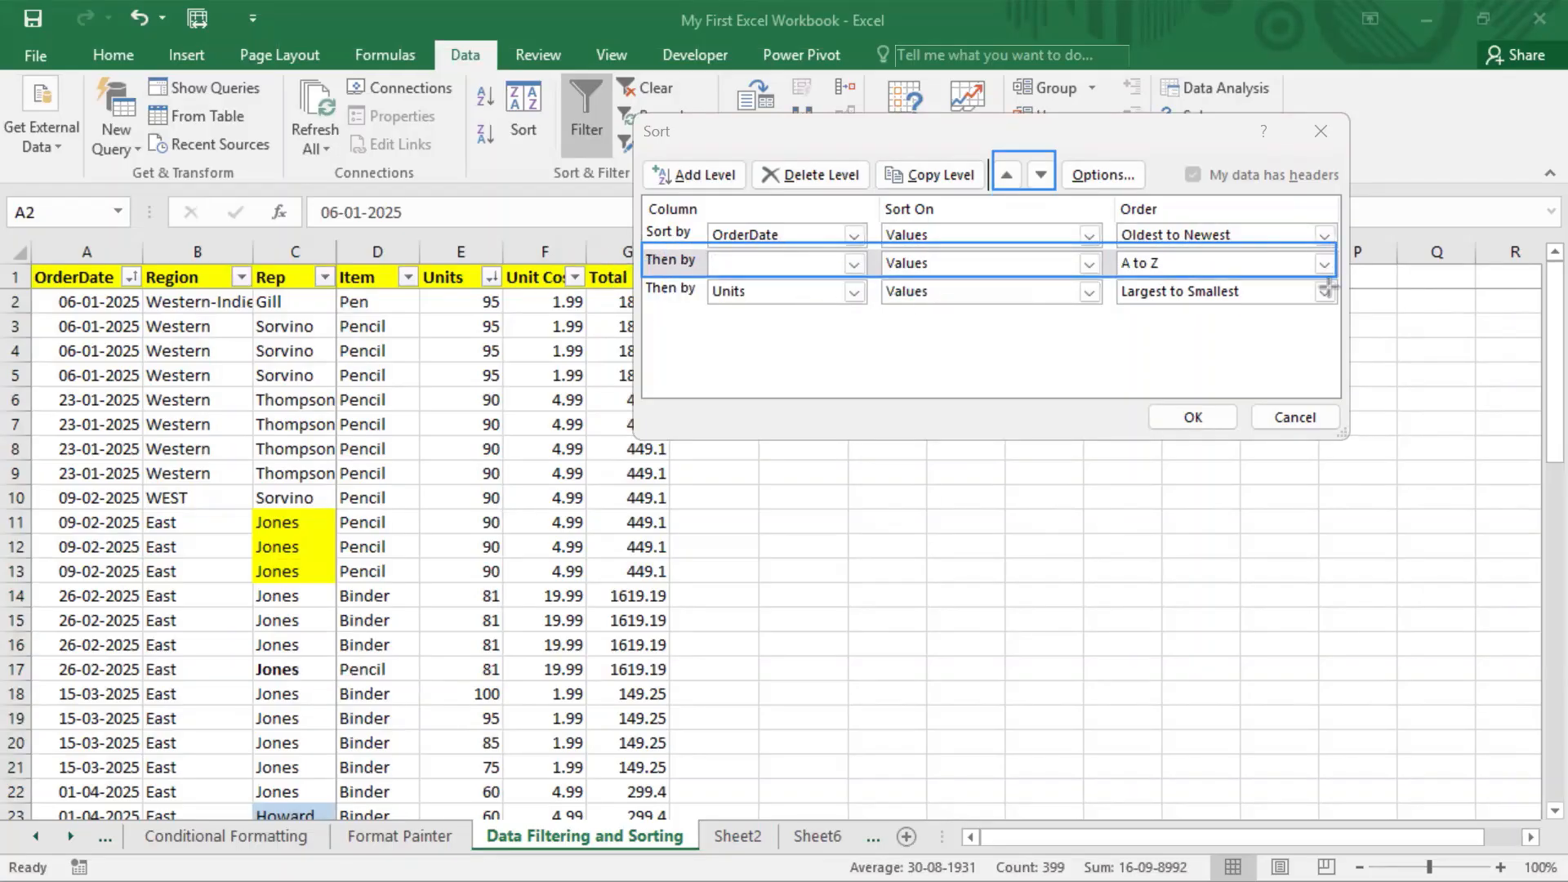
pyautogui.click(1044, 175)
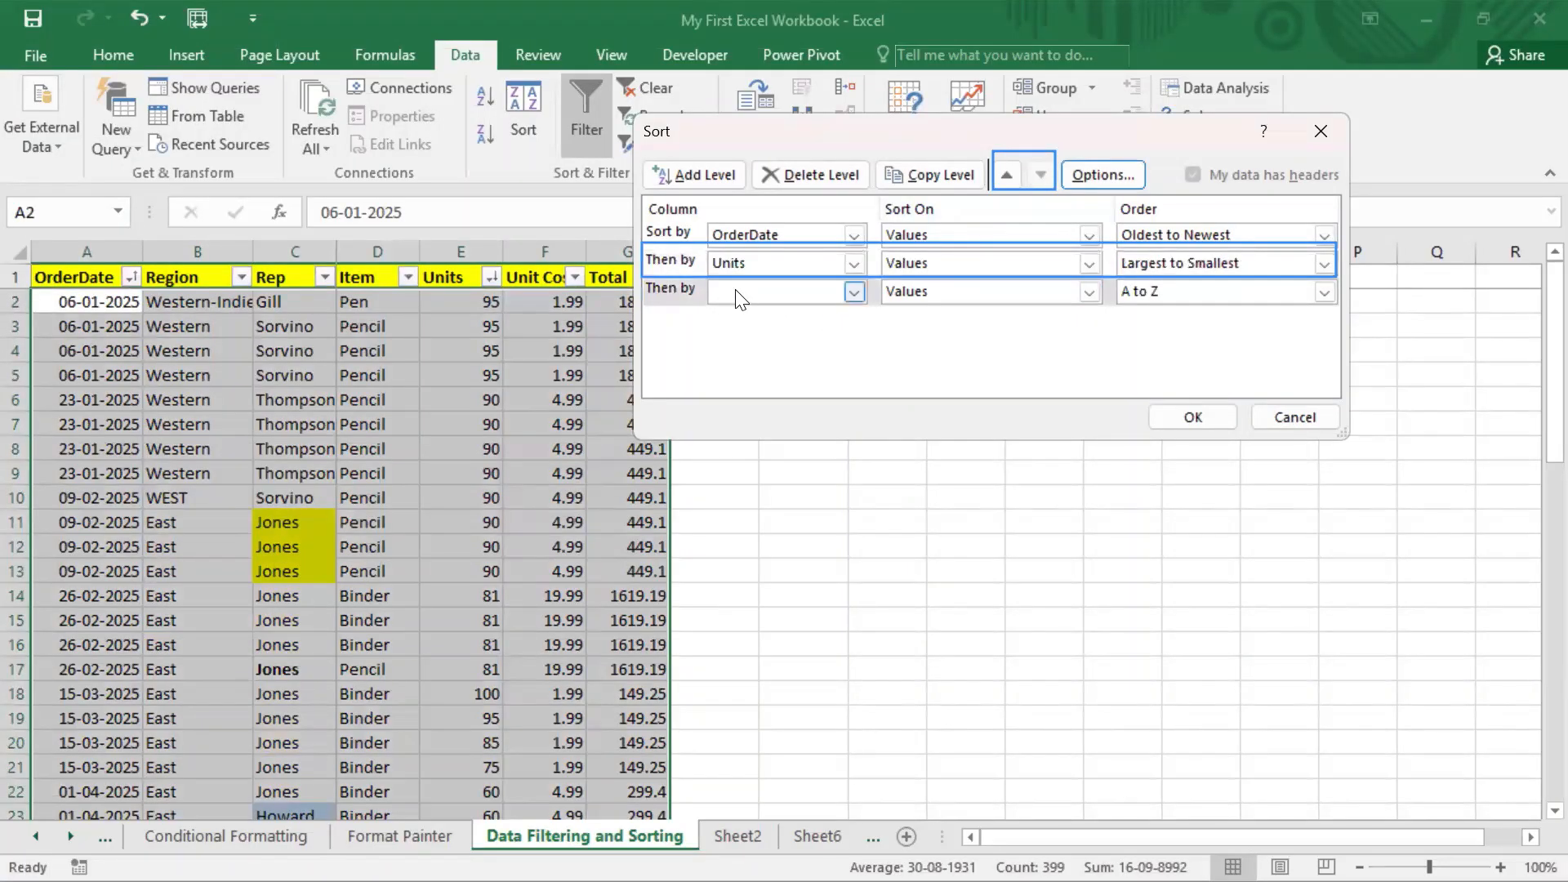
# - Set the third sort level to Region on Values, A to Z, and apply the three-level sort
pyautogui.click(792, 292)
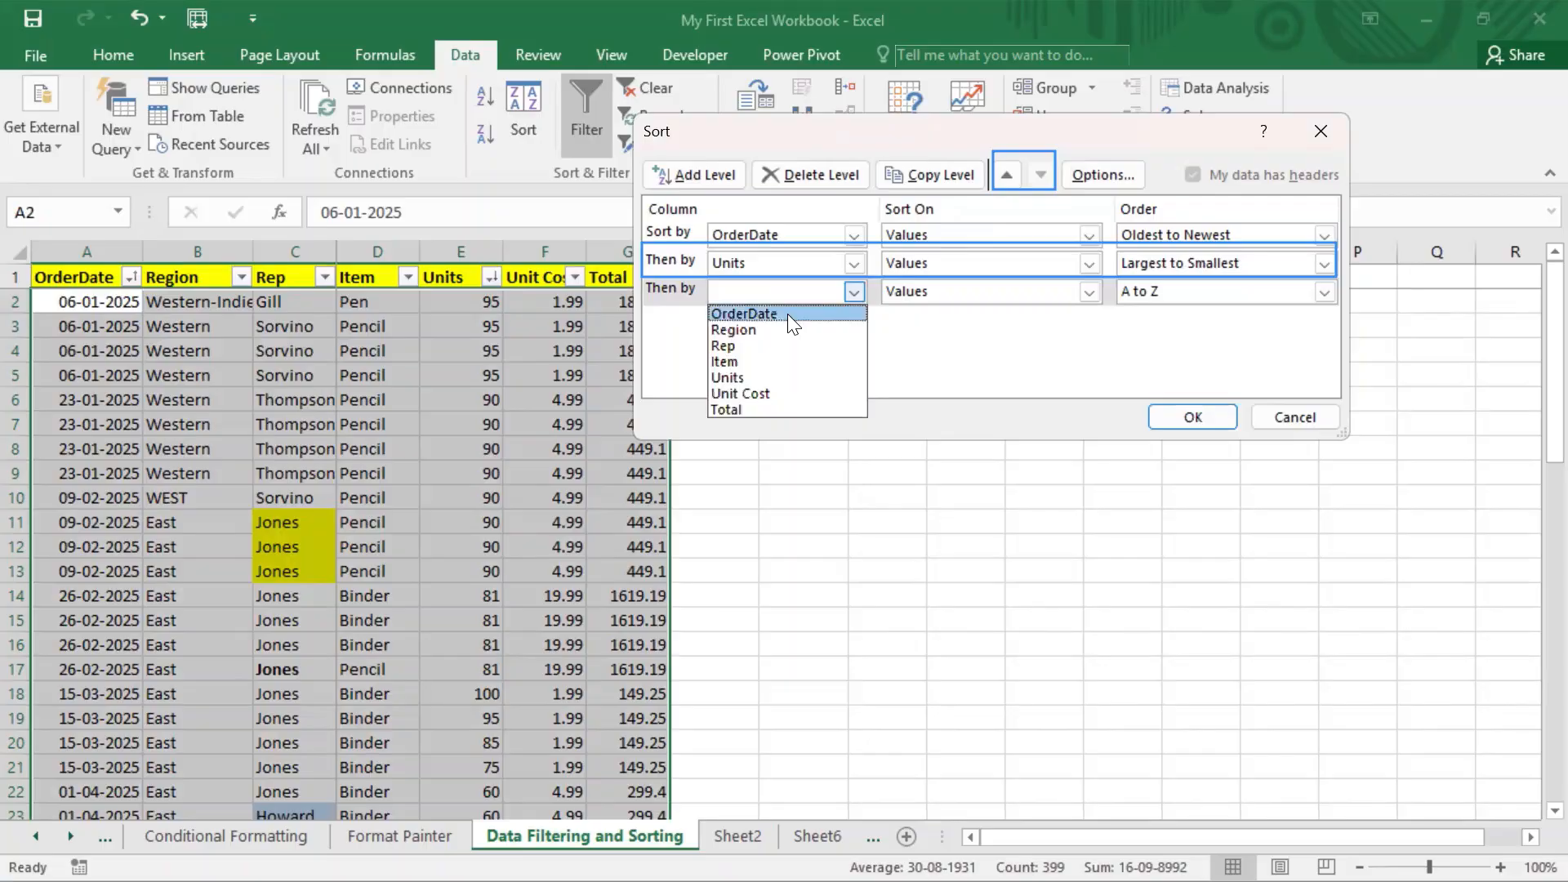
pyautogui.click(780, 334)
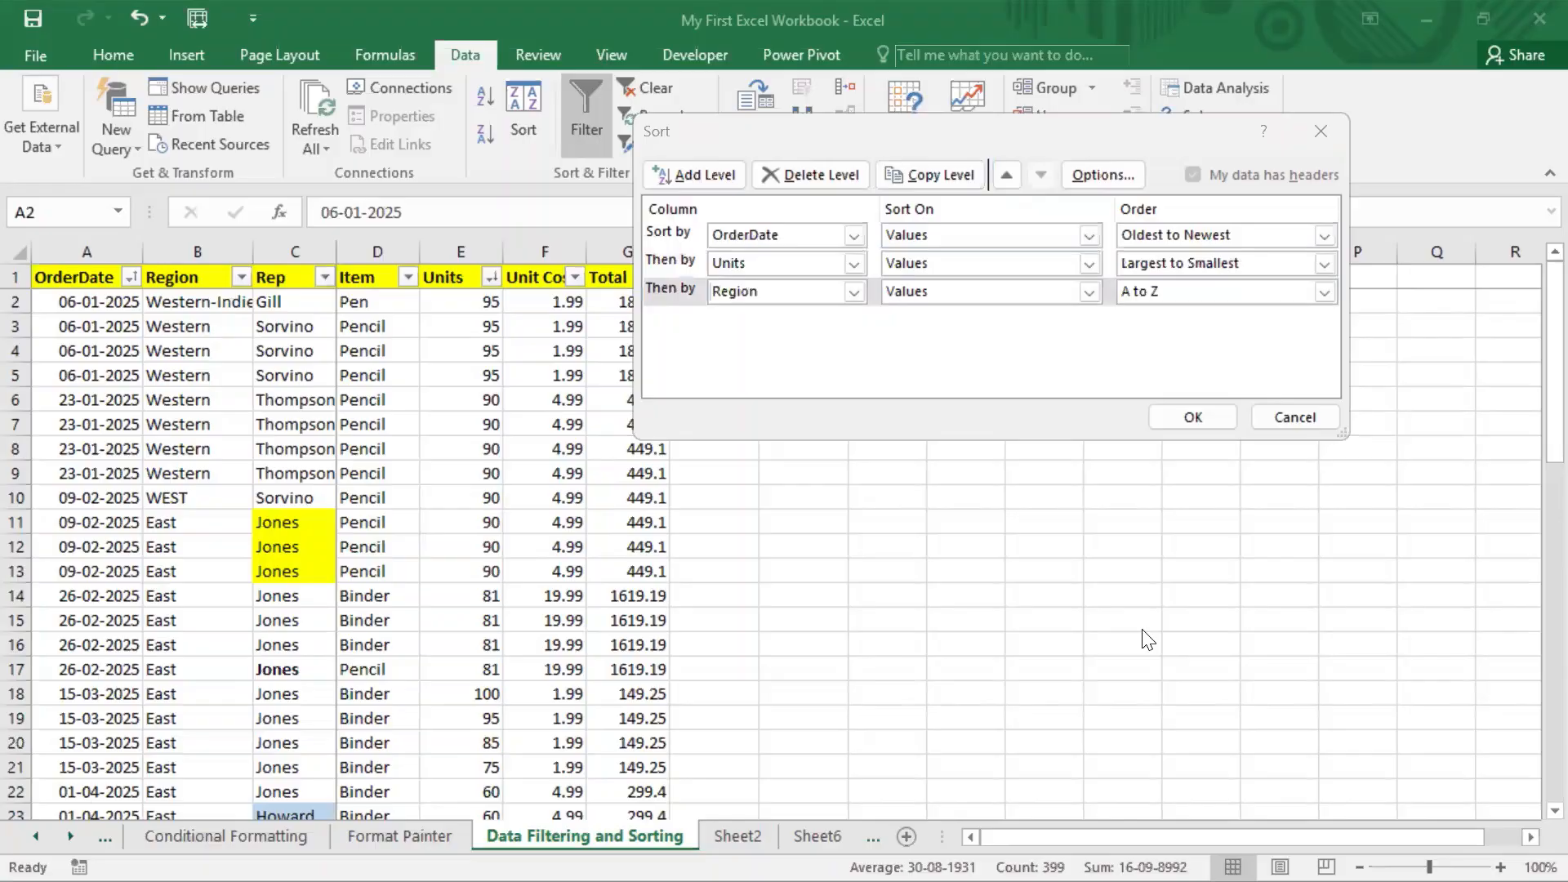
pyautogui.click(1183, 294)
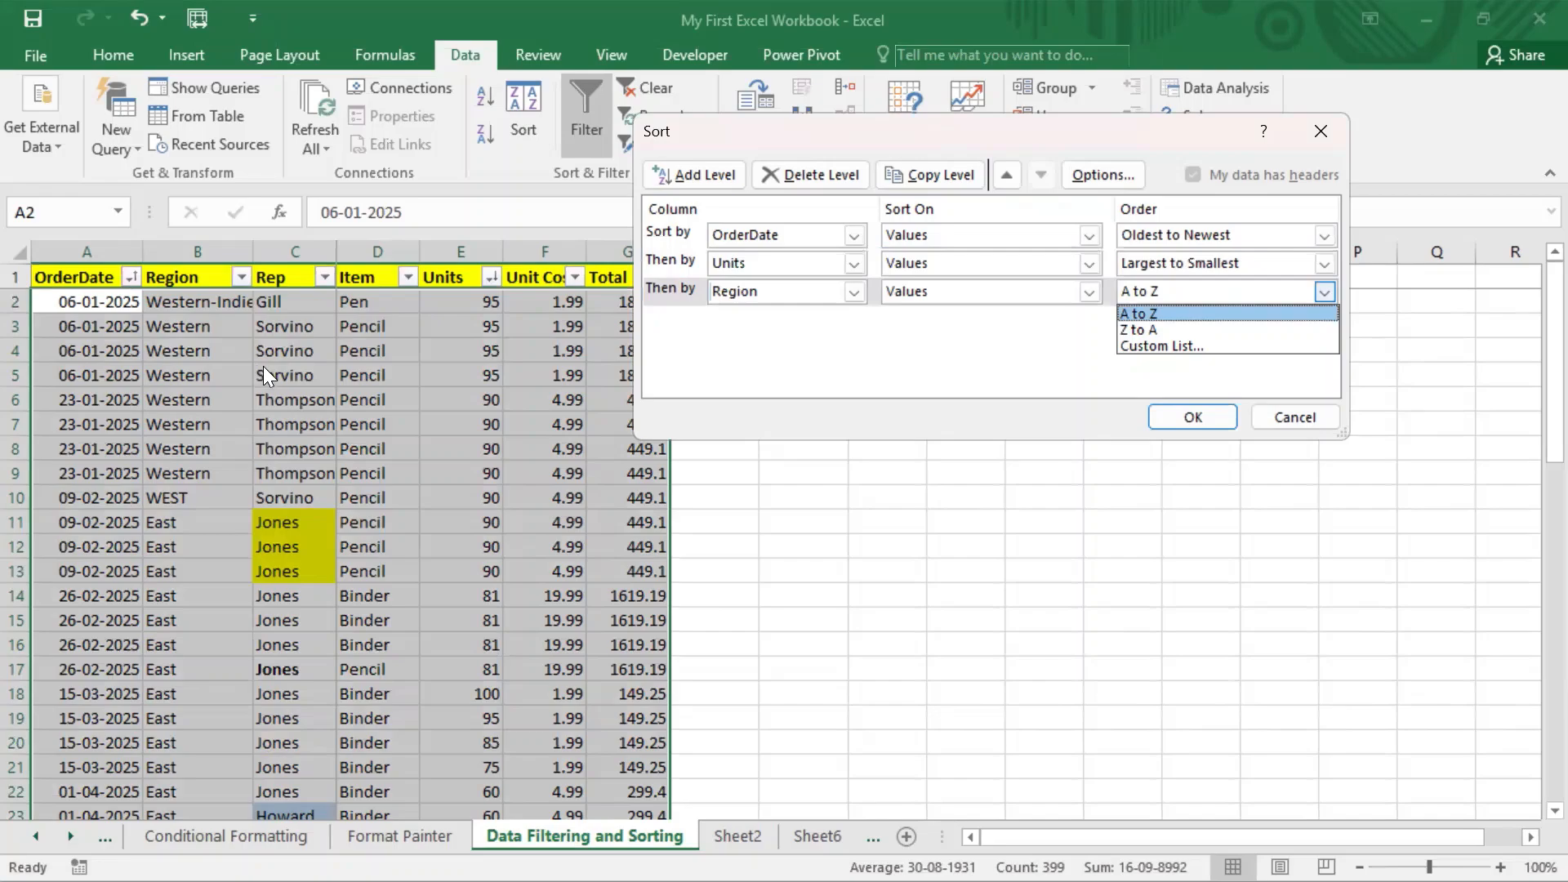
pyautogui.click(1173, 376)
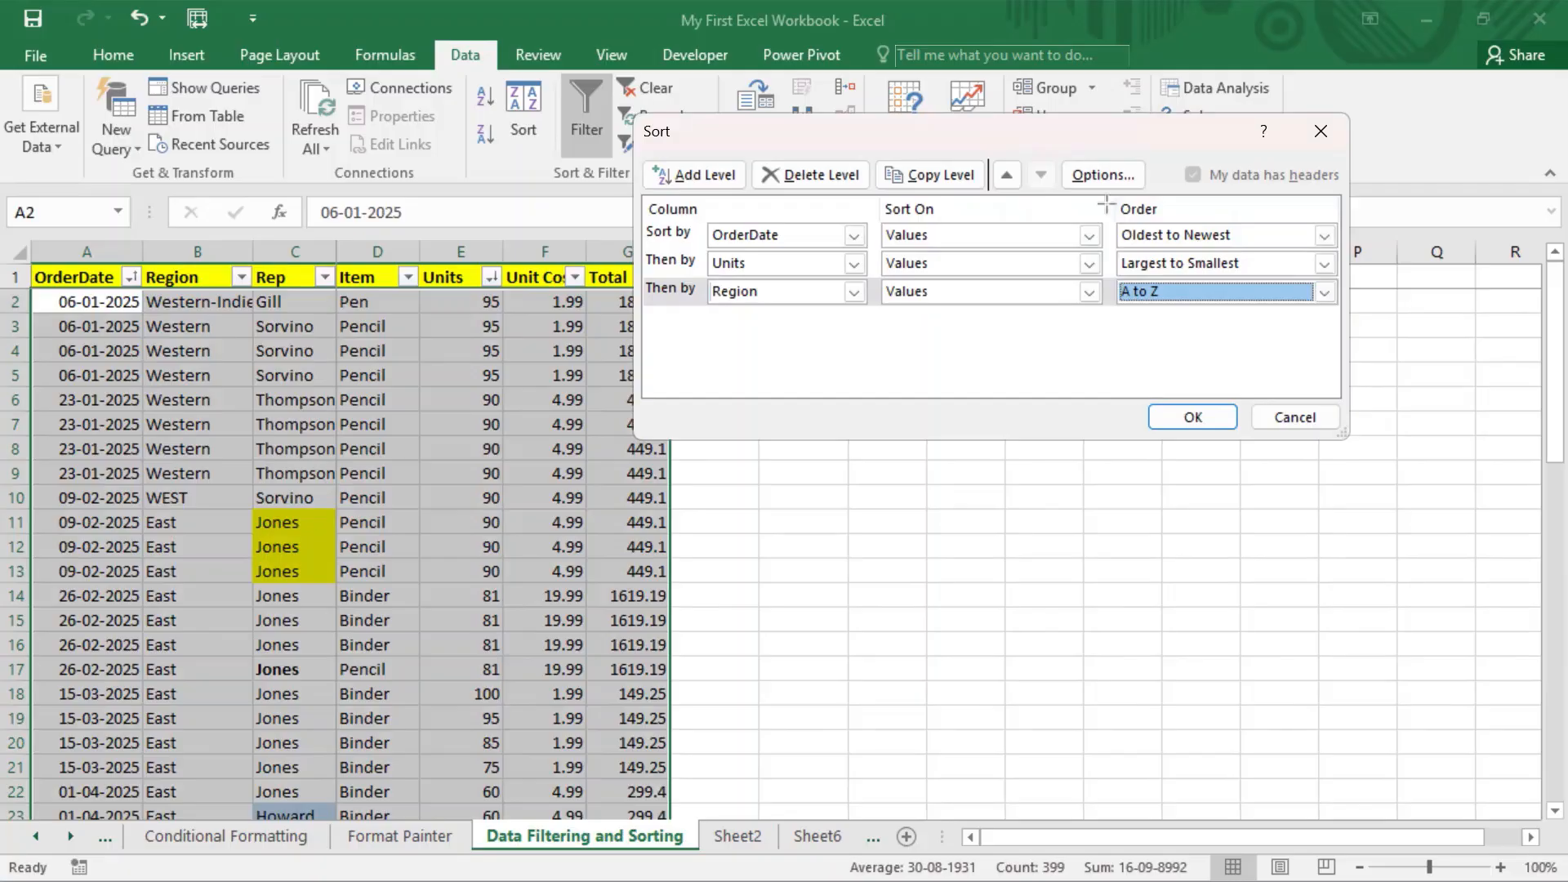
pyautogui.moveTo(1119, 200)
pyautogui.mouseDown()
pyautogui.moveTo(1238, 338)
pyautogui.moveTo(1338, 321)
pyautogui.mouseUp()
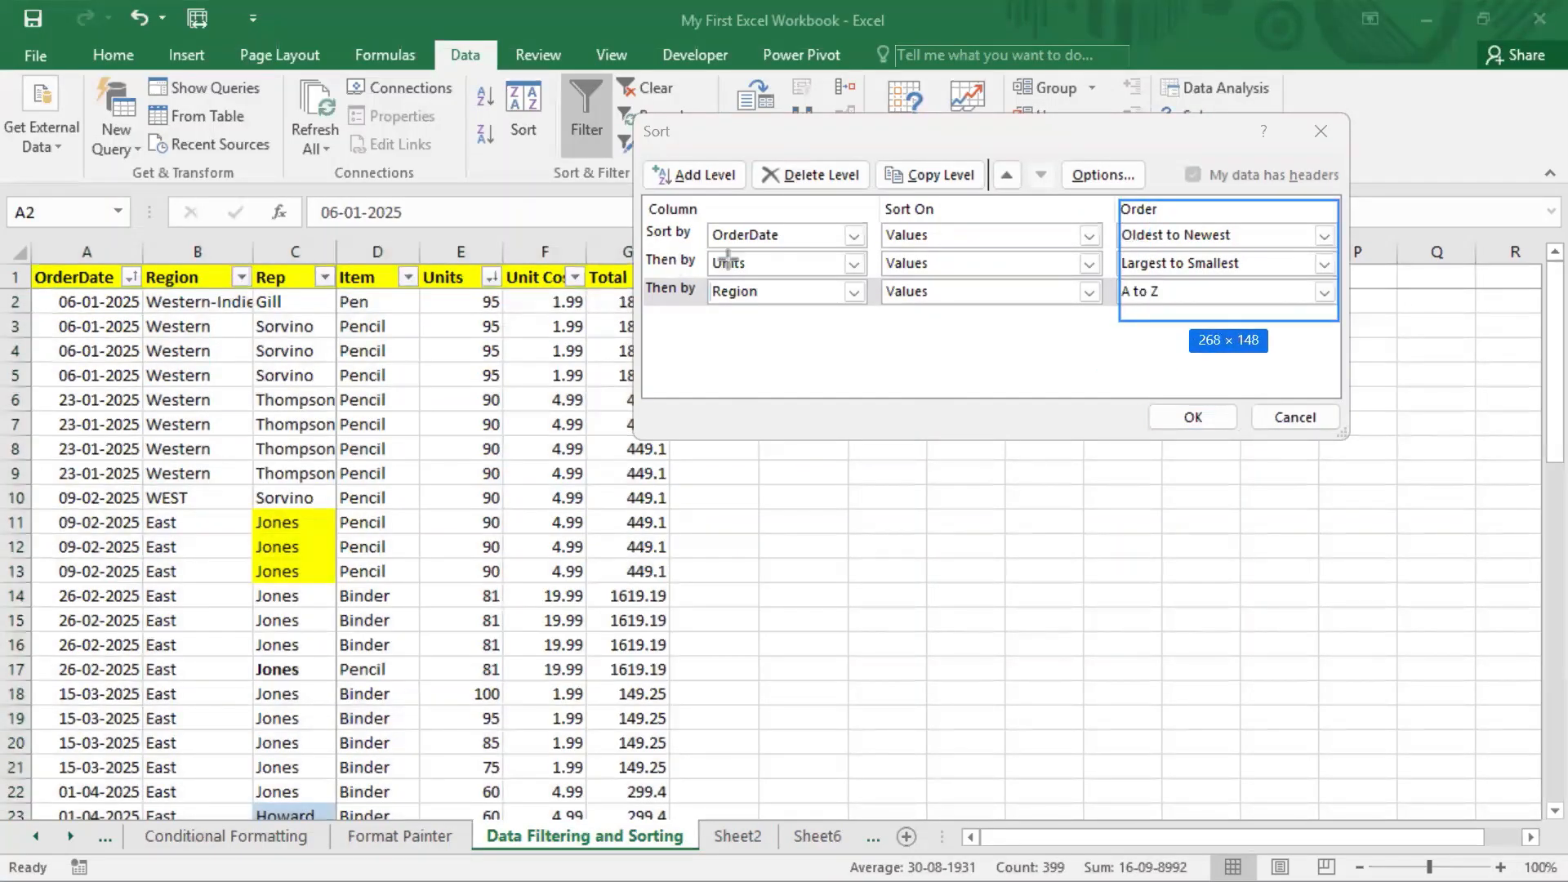
pyautogui.moveTo(704, 206)
pyautogui.mouseDown()
pyautogui.moveTo(739, 335)
pyautogui.moveTo(898, 322)
pyautogui.moveTo(884, 319)
pyautogui.mouseUp()
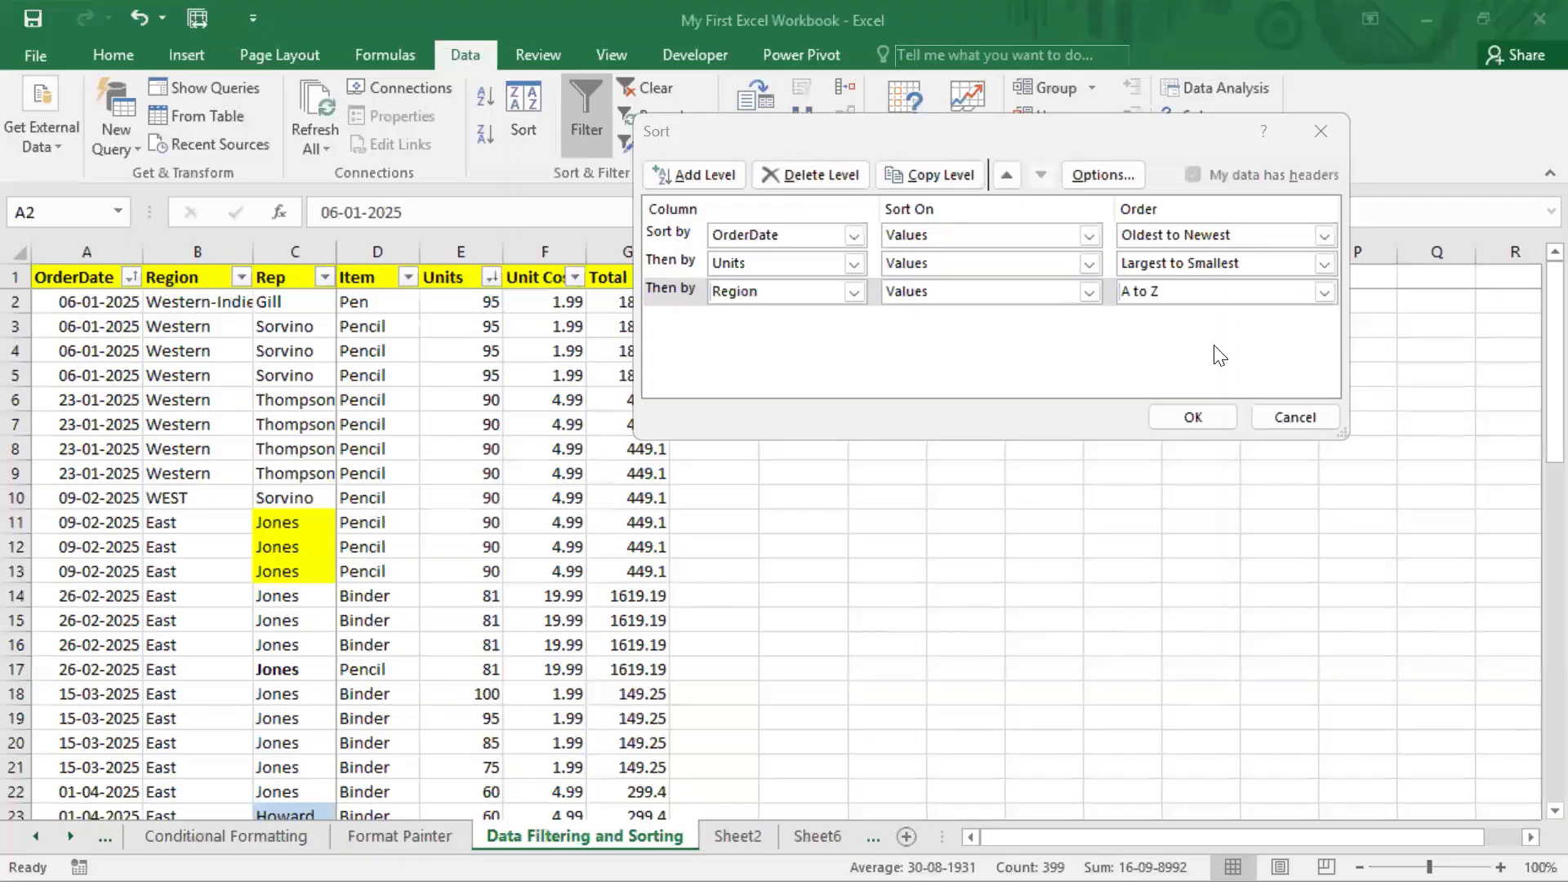
pyautogui.press('Return')
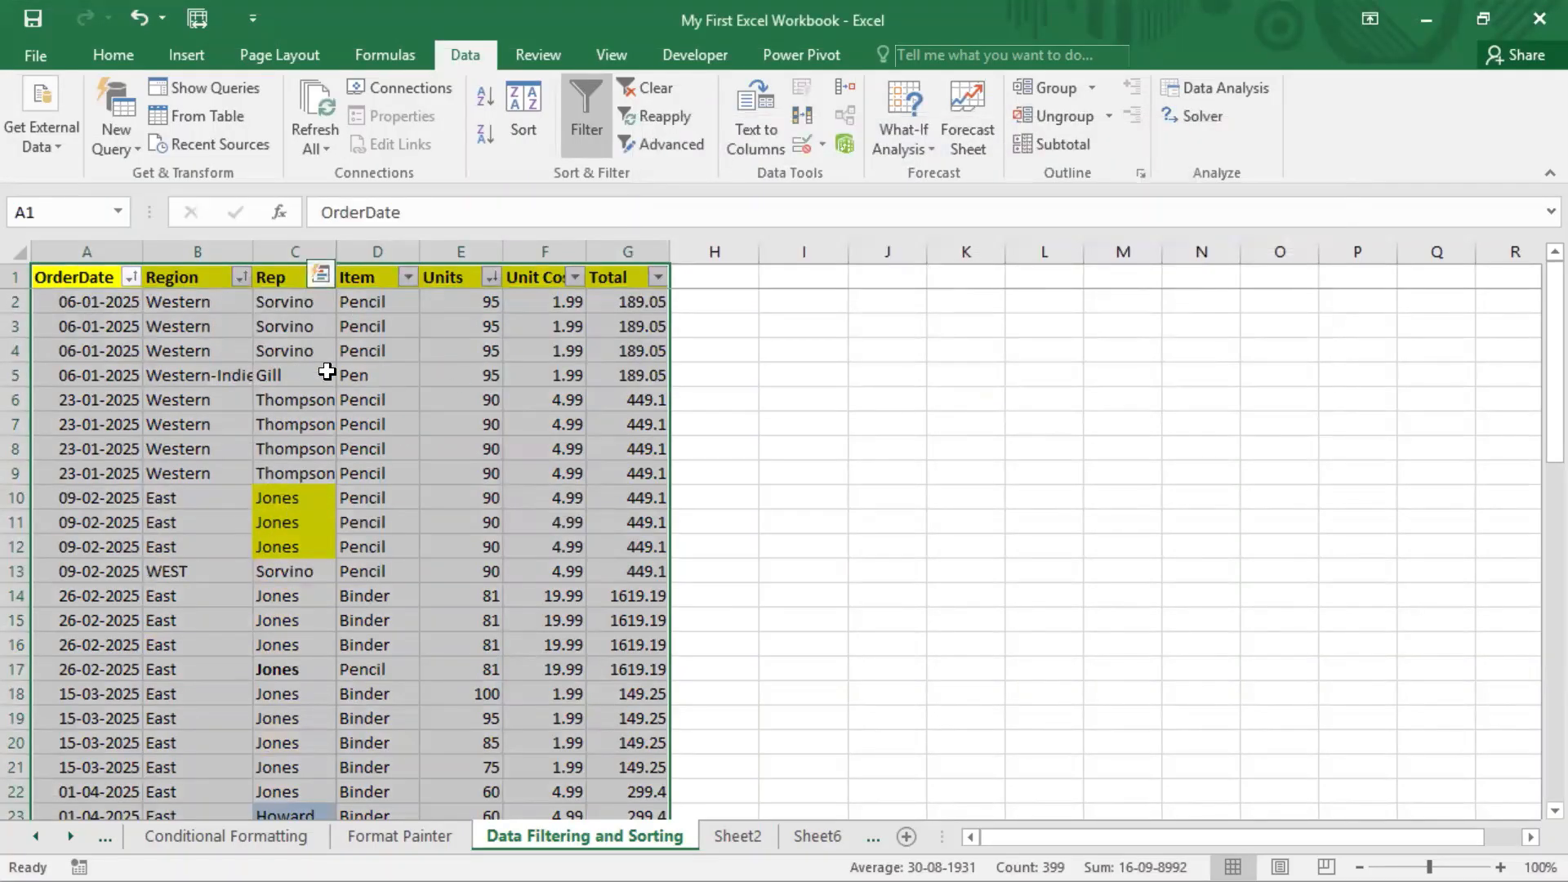
# - Delete the Region level from the table's custom sort and apply the remaining levels
pyautogui.click(534, 126)
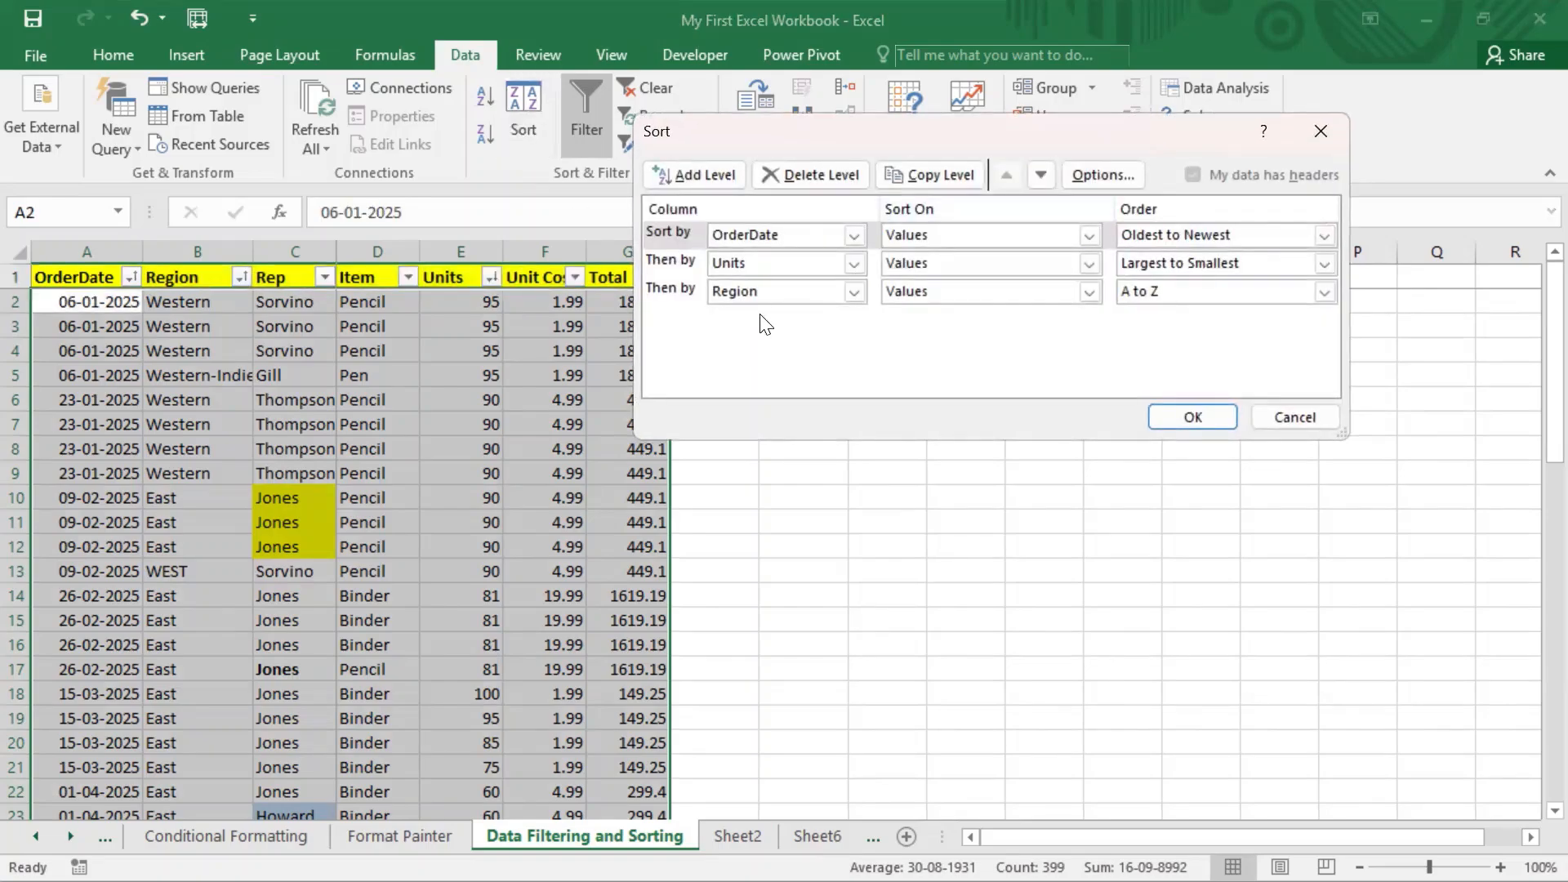
pyautogui.click(702, 293)
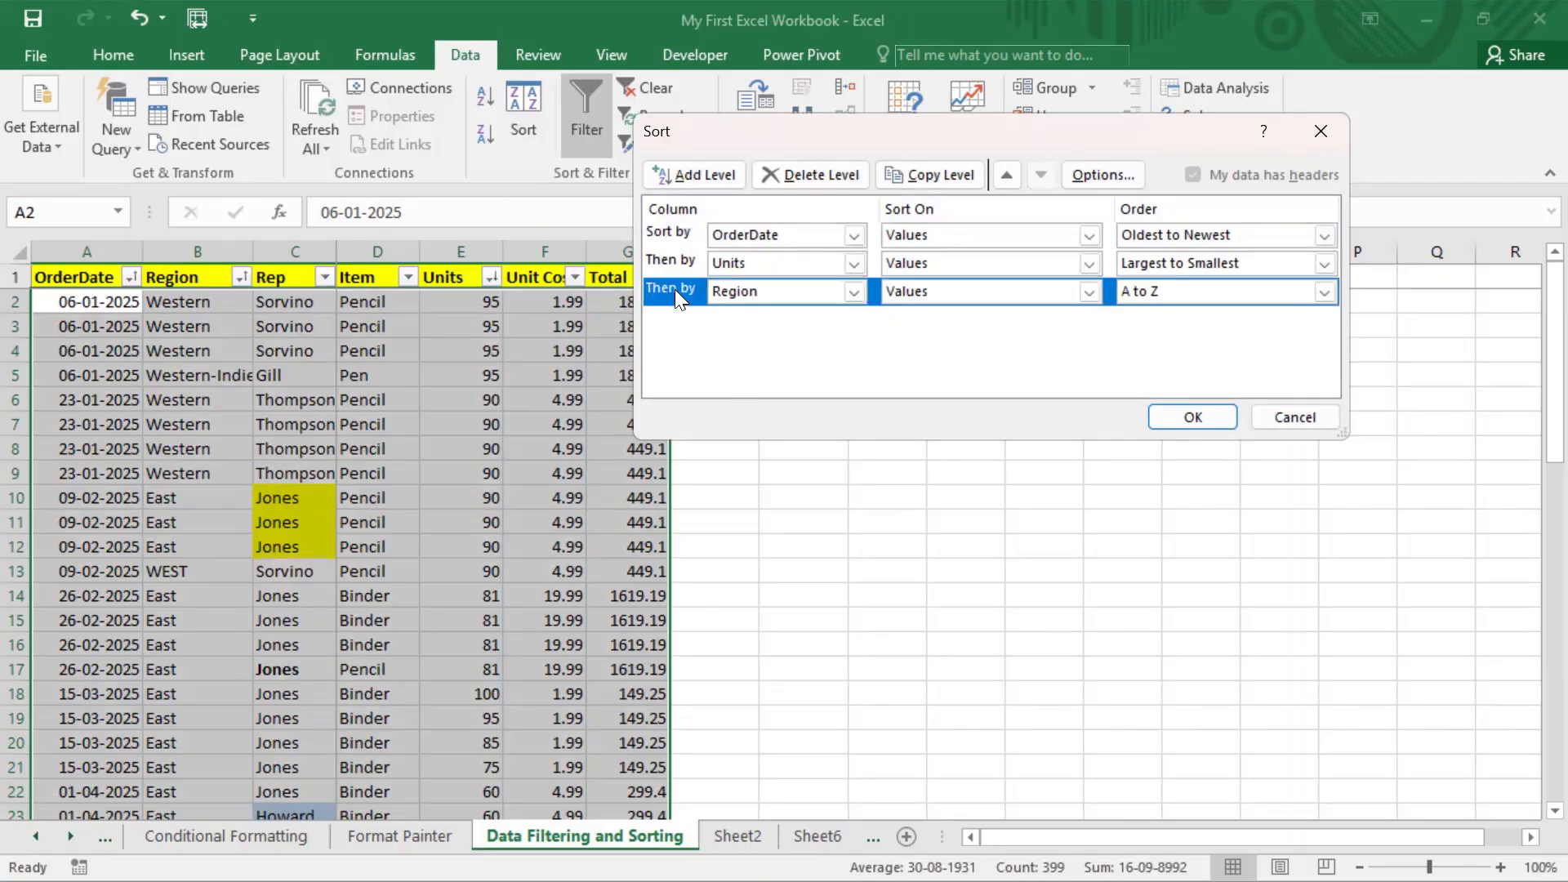
pyautogui.click(812, 175)
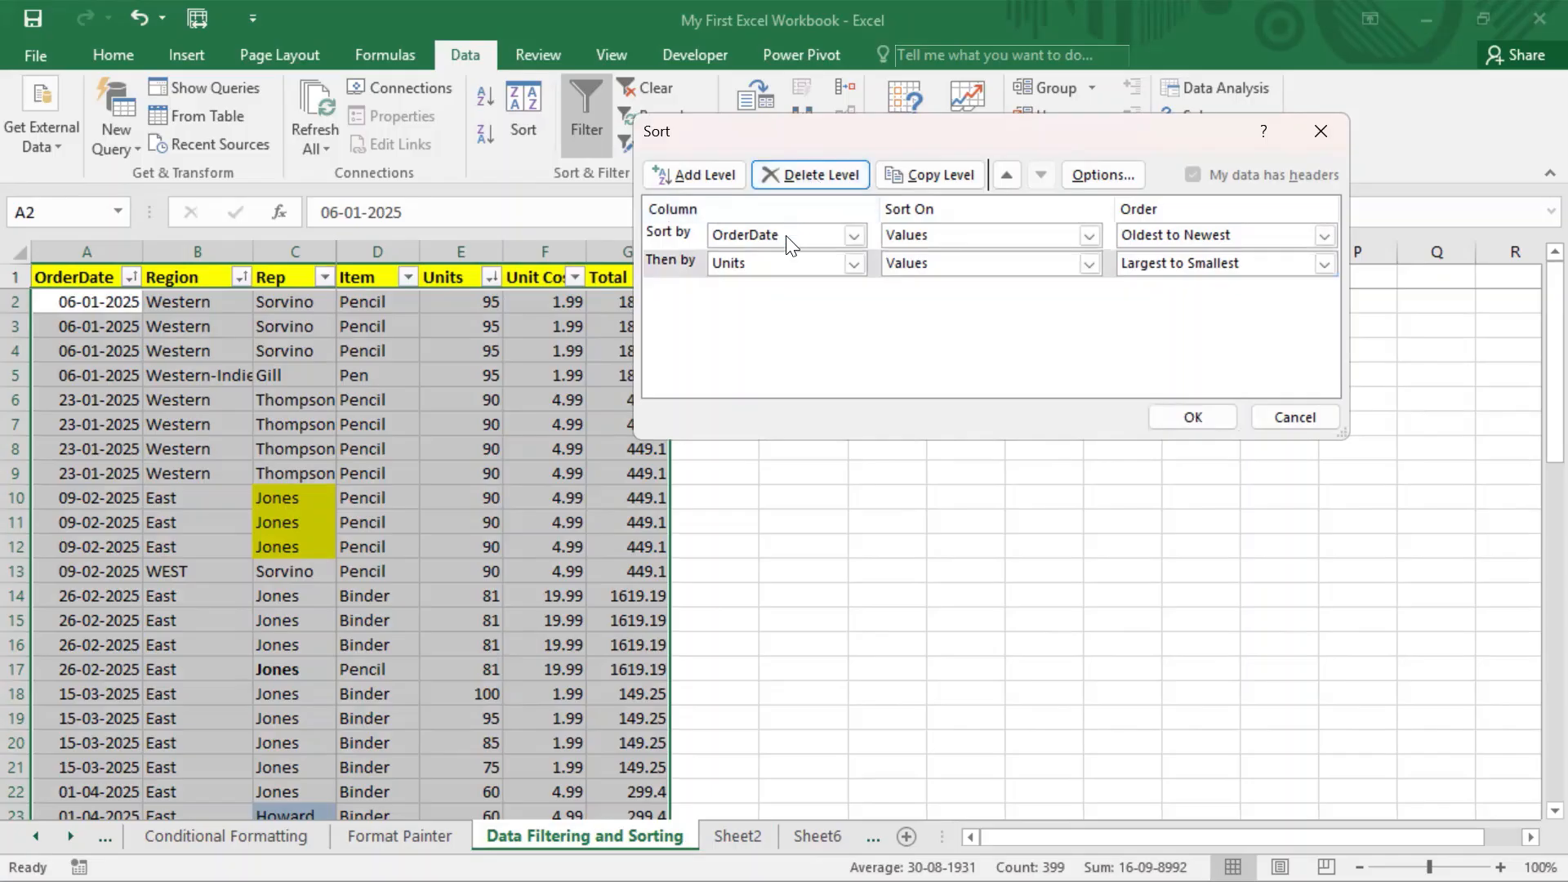
pyautogui.press('Return')
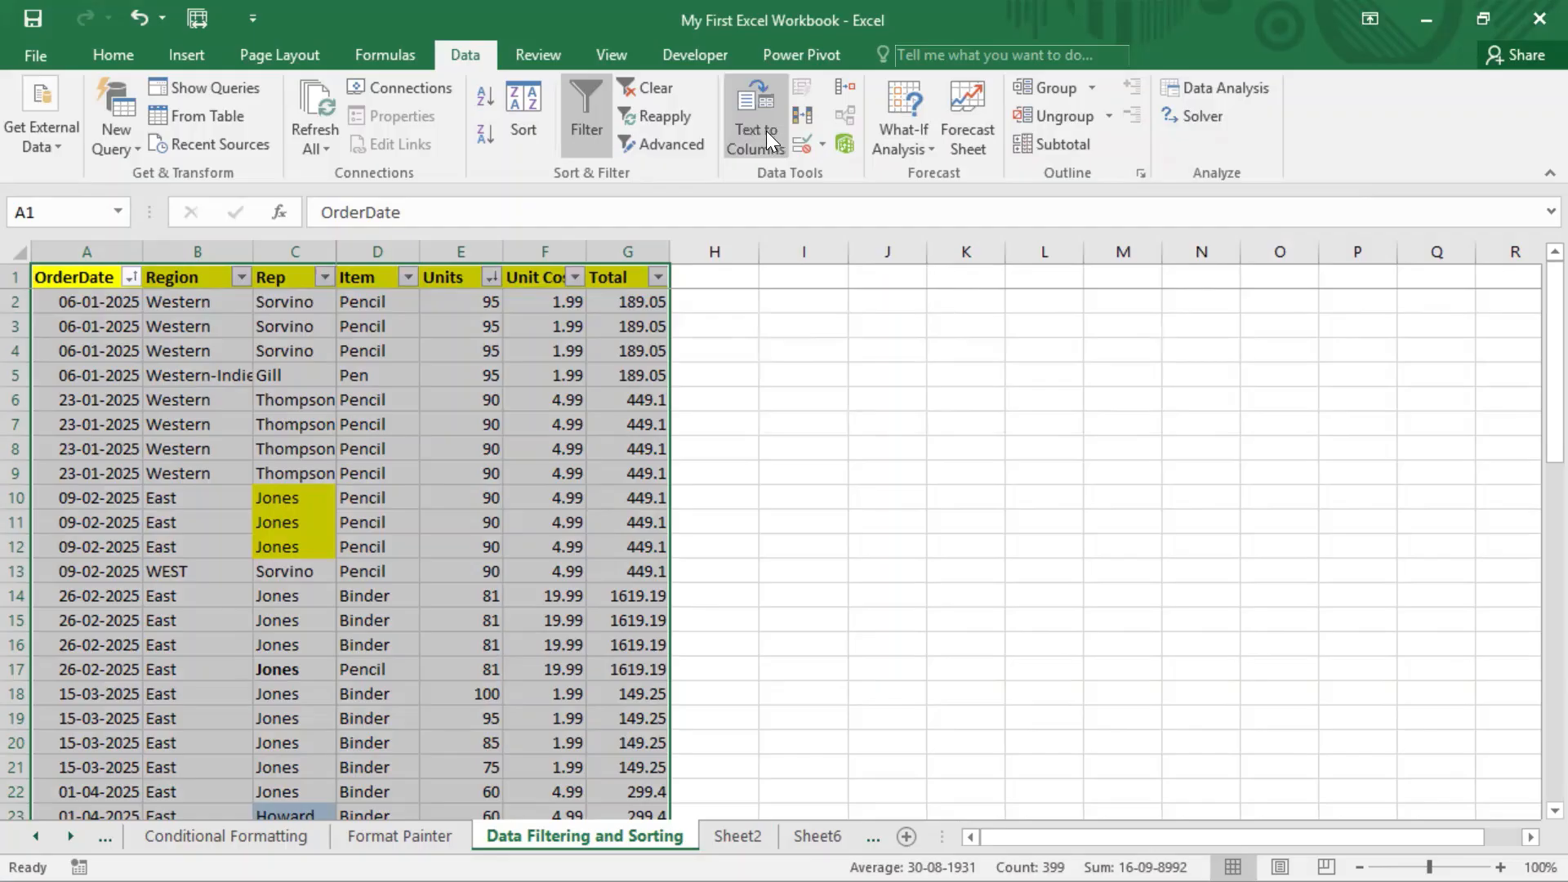
# - Copy the Units sort level, change the copy to Rep in Z to A order, and apply the sort, checking the sorted columns
pyautogui.click(524, 104)
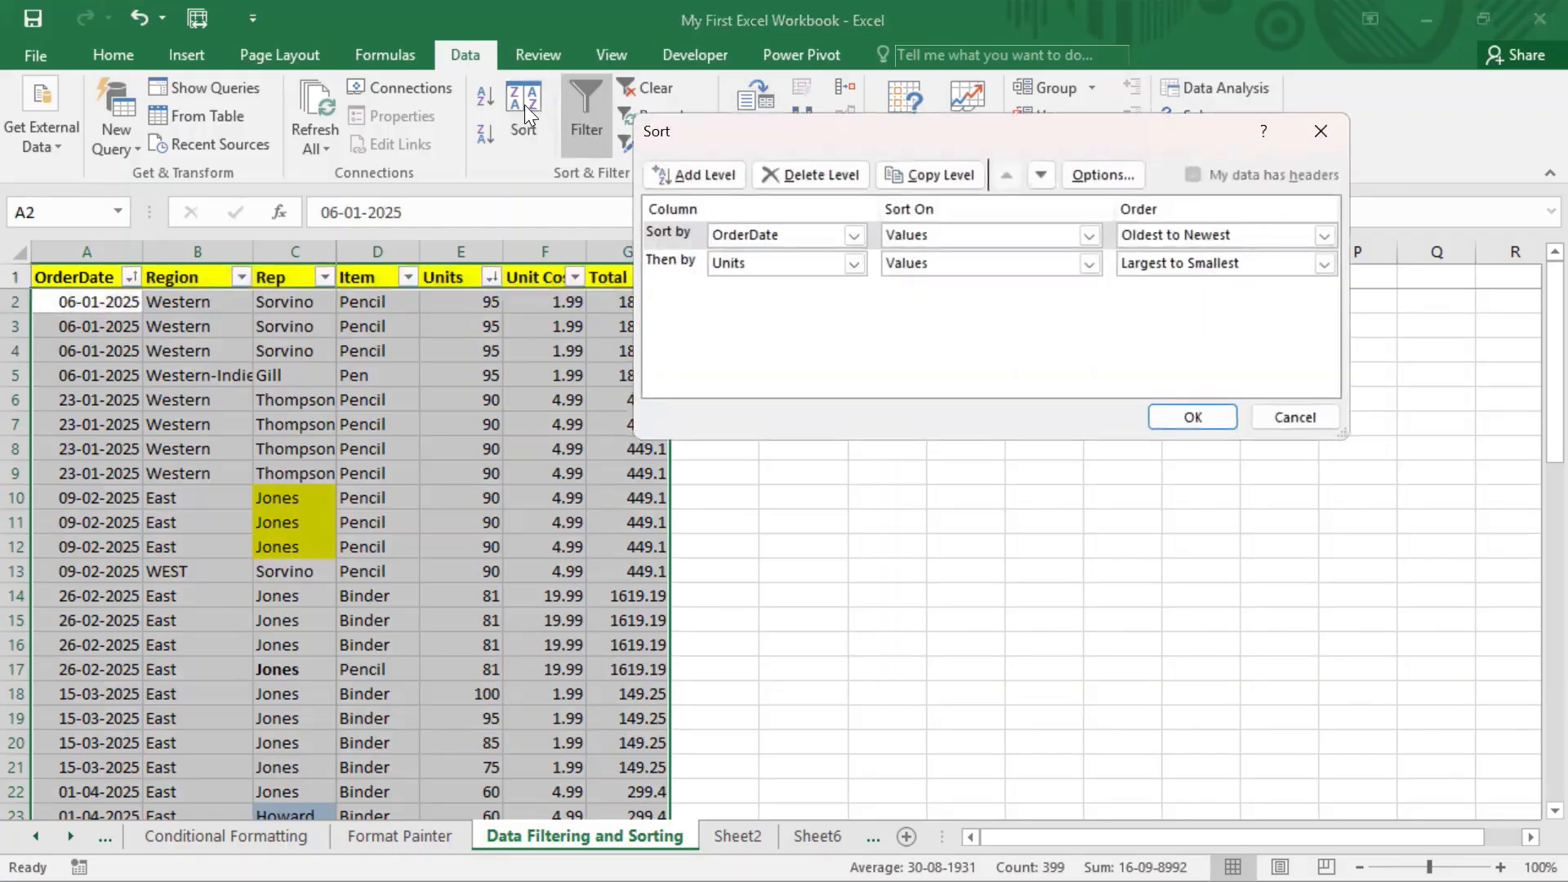
pyautogui.moveTo(1046, 139); pyautogui.dragTo(1002, 147)
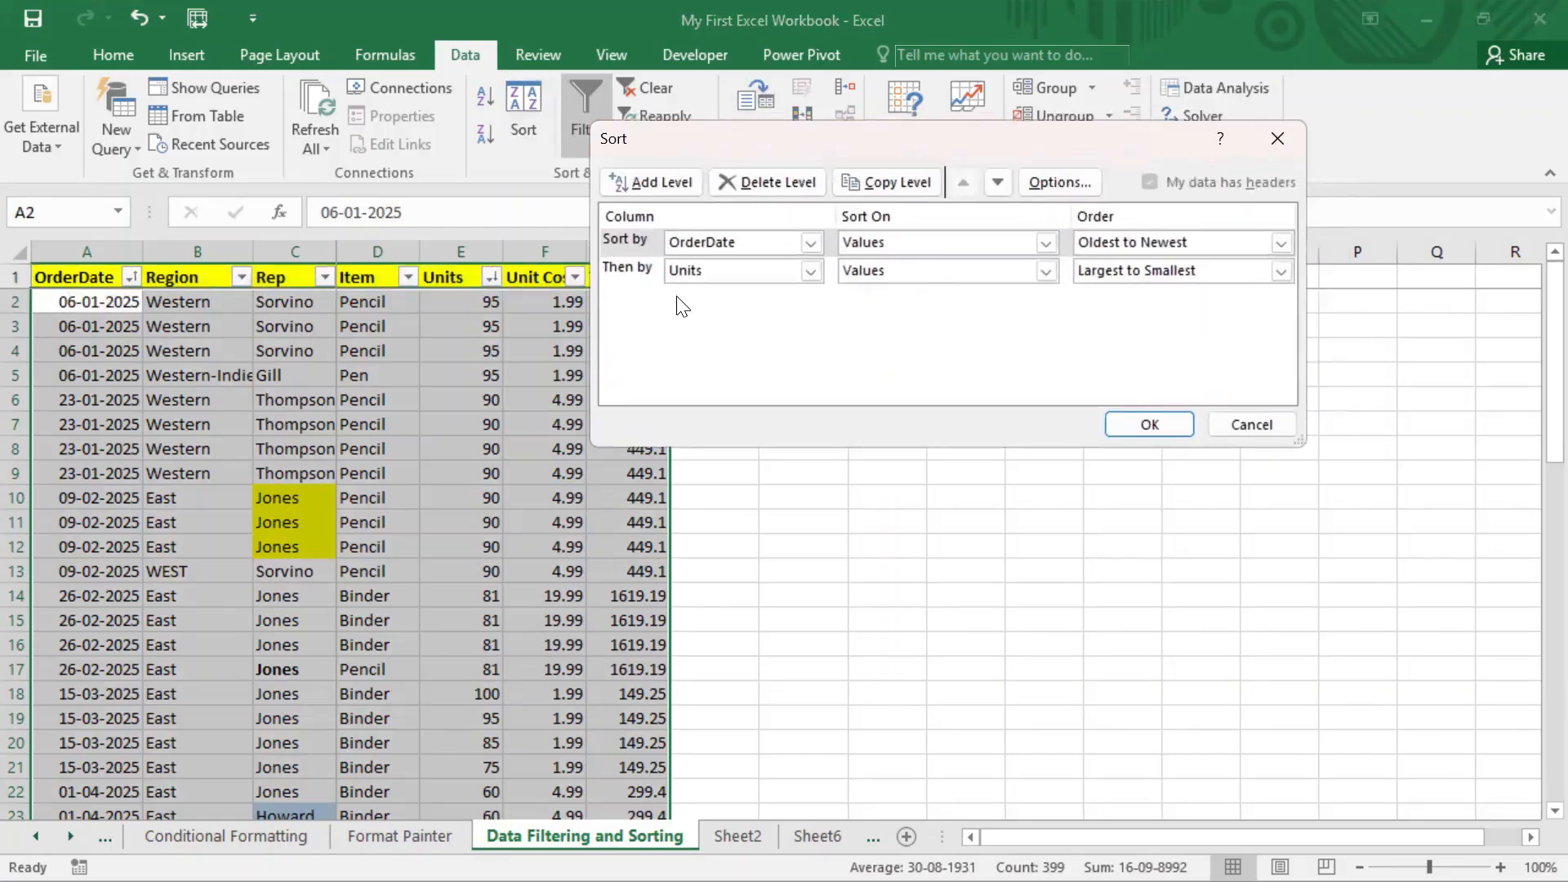
pyautogui.click(634, 277)
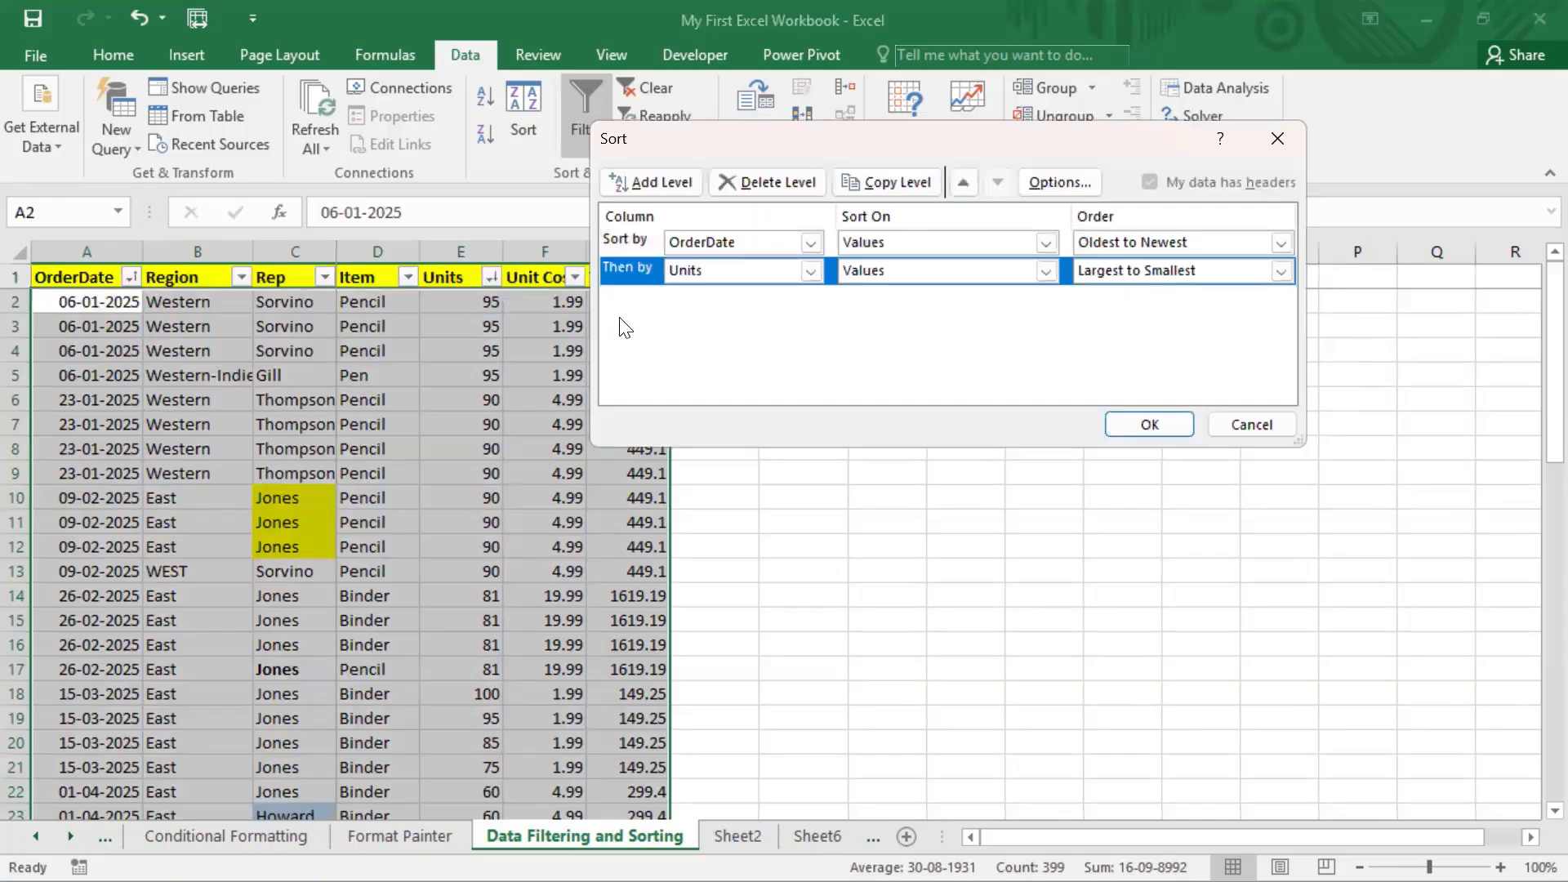
pyautogui.click(897, 183)
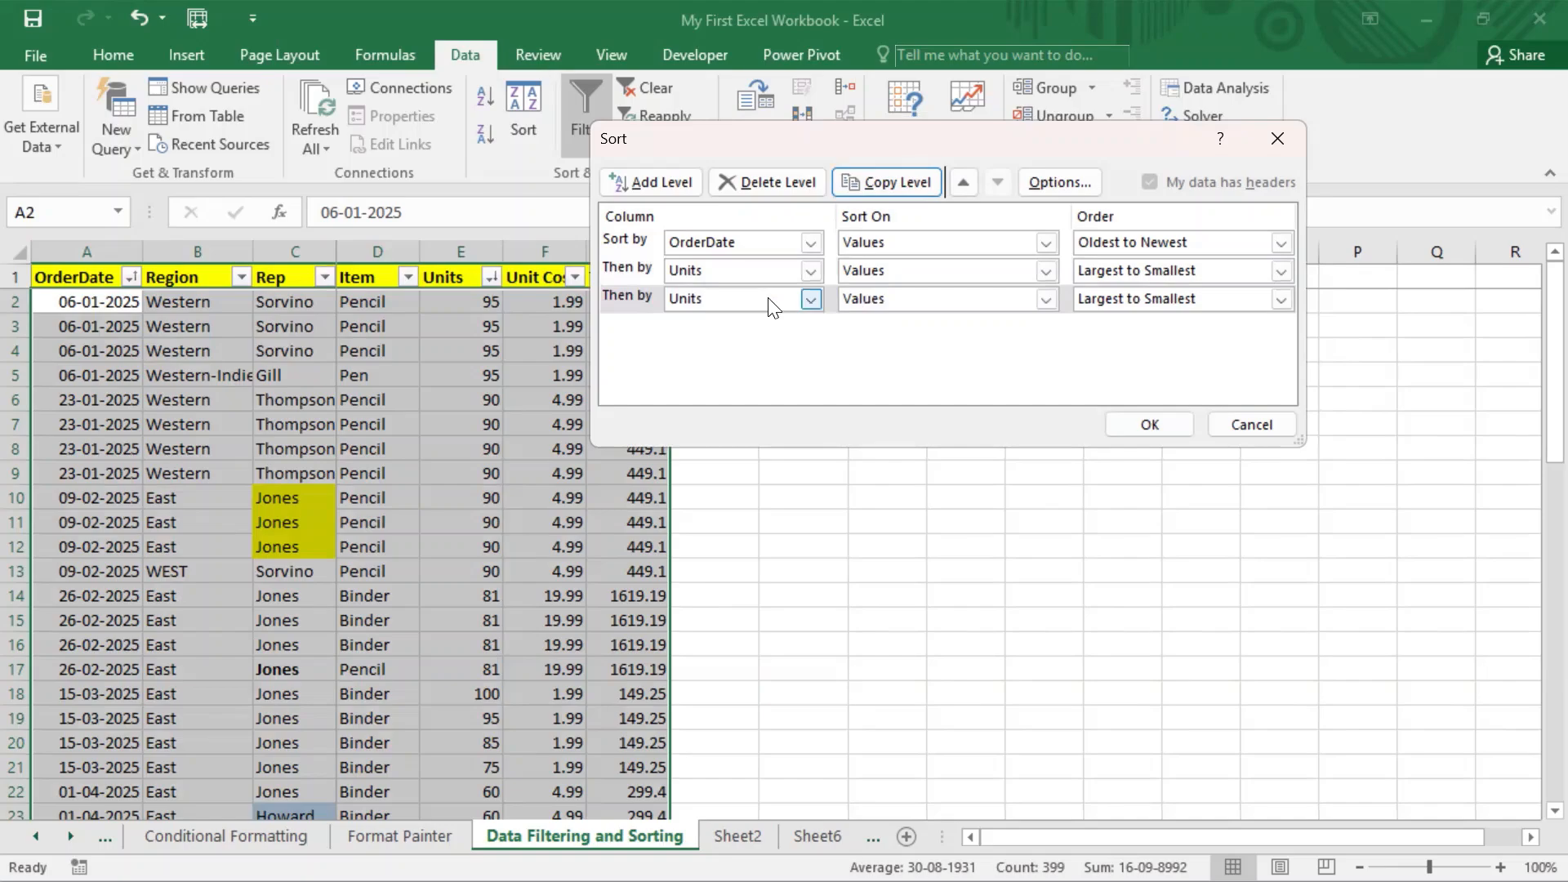
pyautogui.click(811, 299)
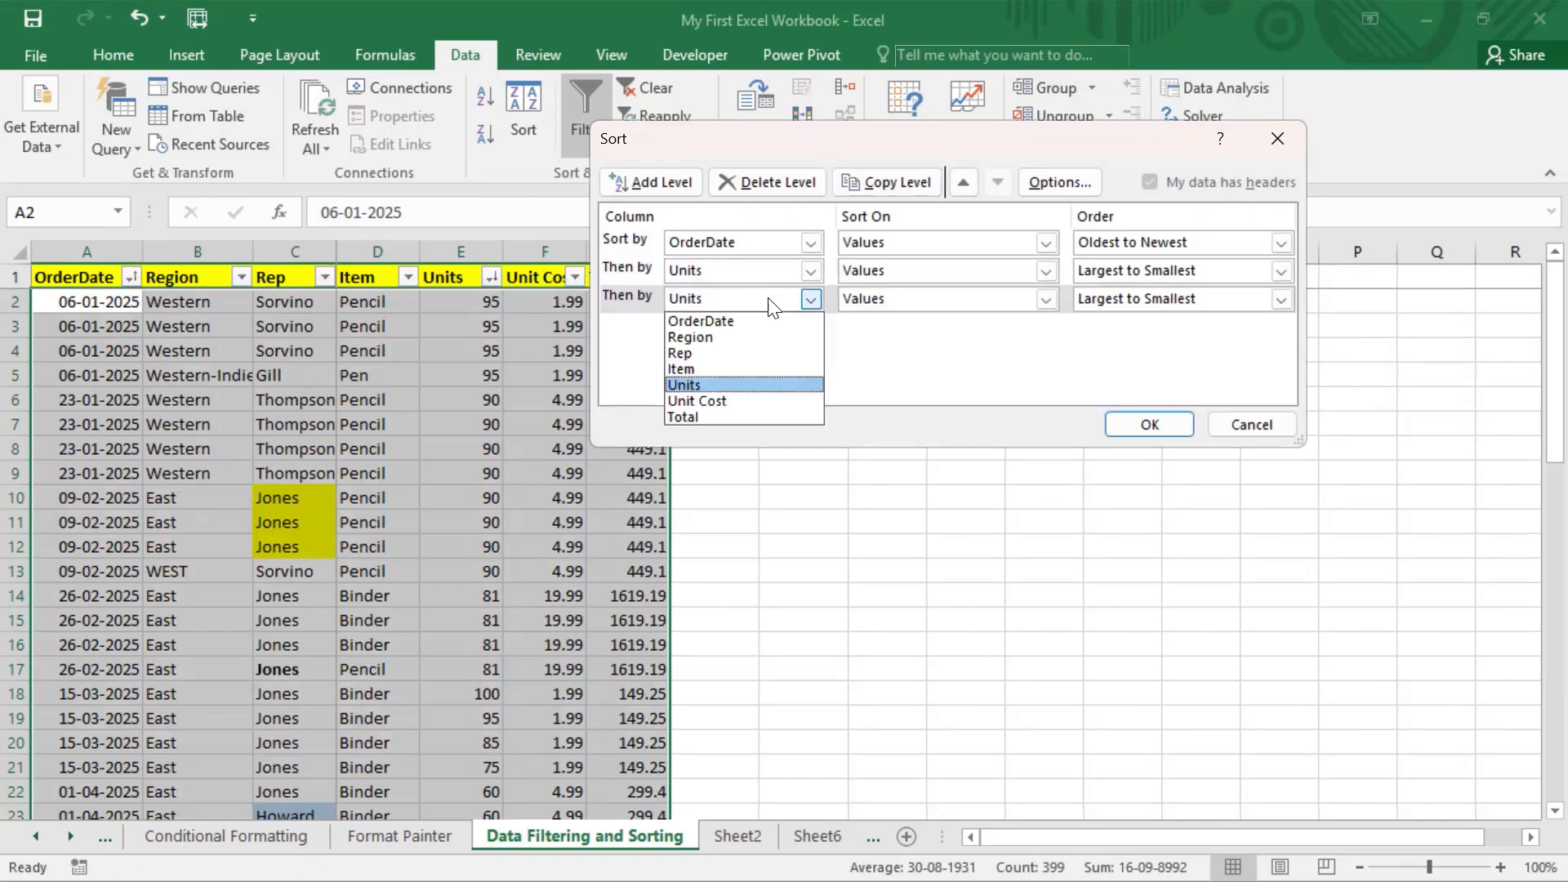
pyautogui.click(739, 353)
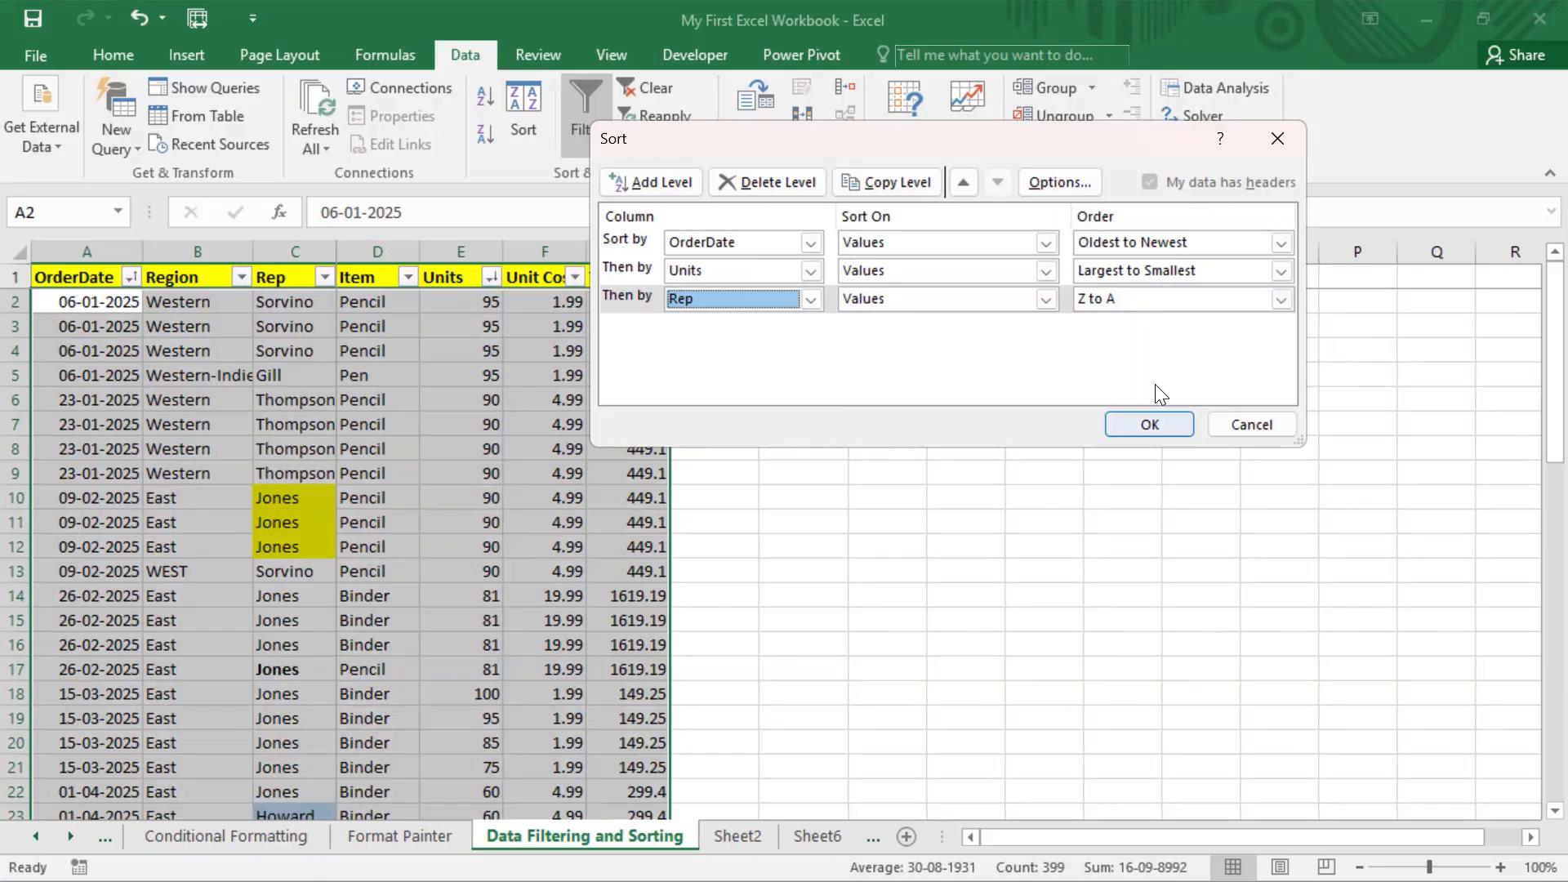
pyautogui.press('Return')
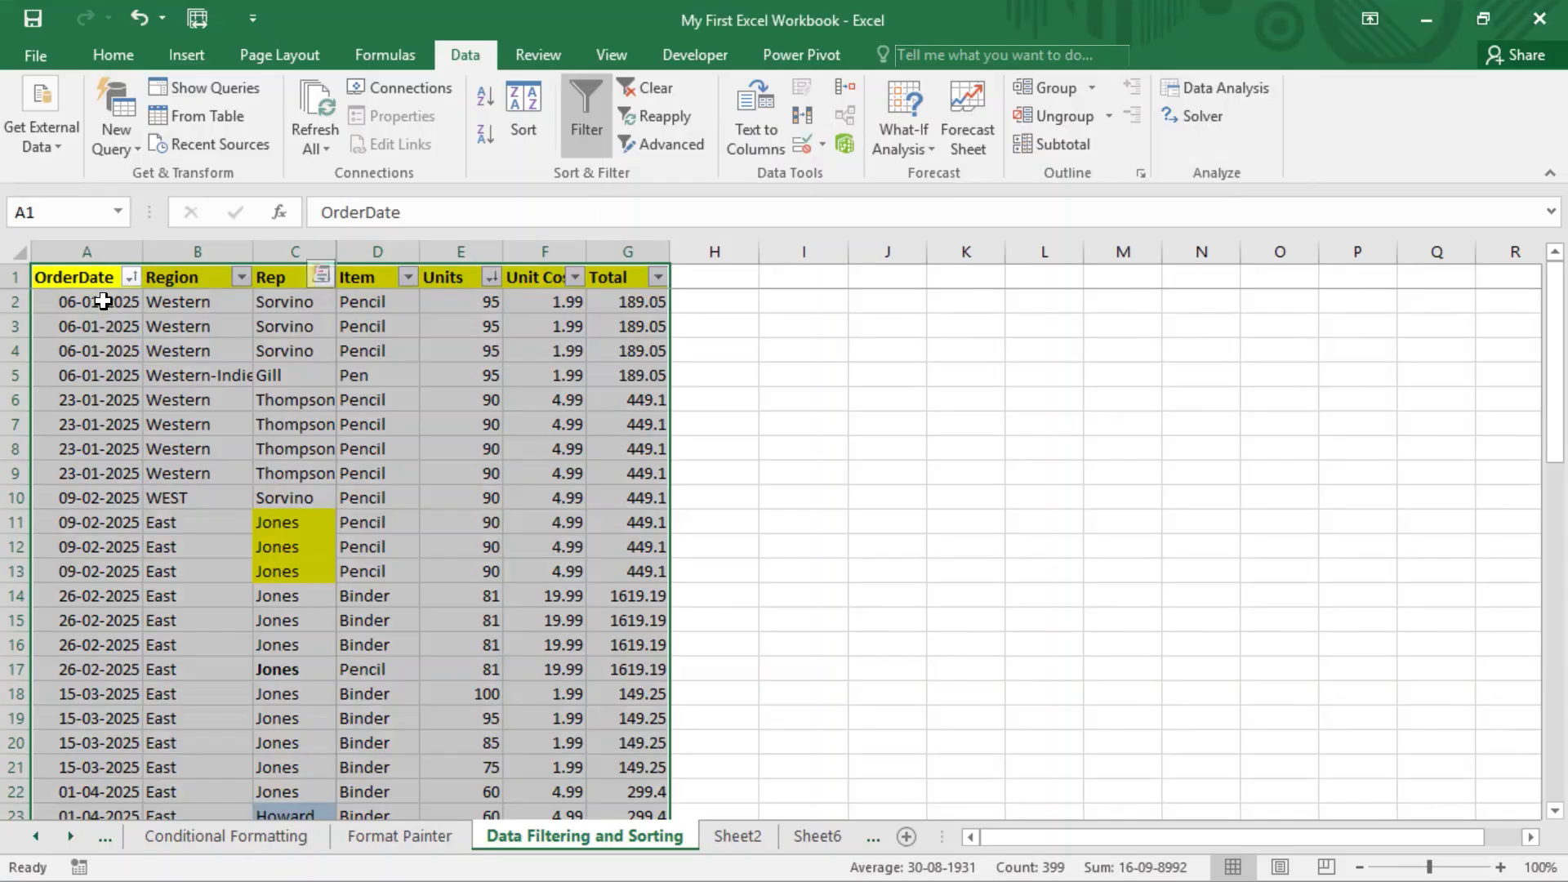
pyautogui.moveTo(112, 299); pyautogui.dragTo(106, 522)
pyautogui.moveTo(469, 302); pyautogui.dragTo(466, 541)
pyautogui.moveTo(281, 296); pyautogui.dragTo(318, 467)
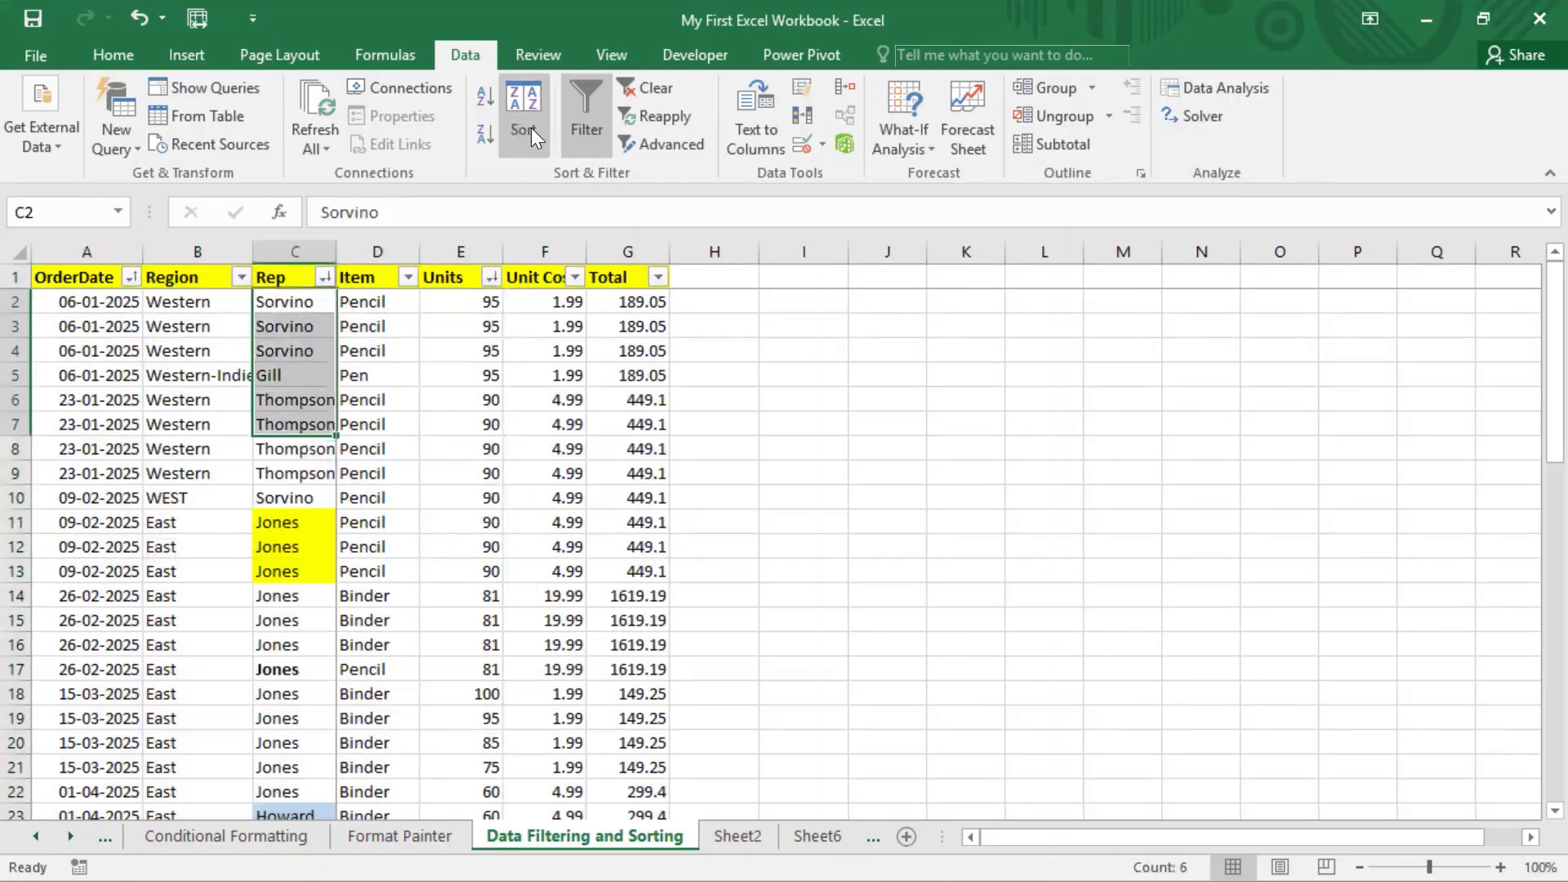
# - Open the whole table's custom sort, move the Rep level above Units, and move it back below
pyautogui.click(76, 279)
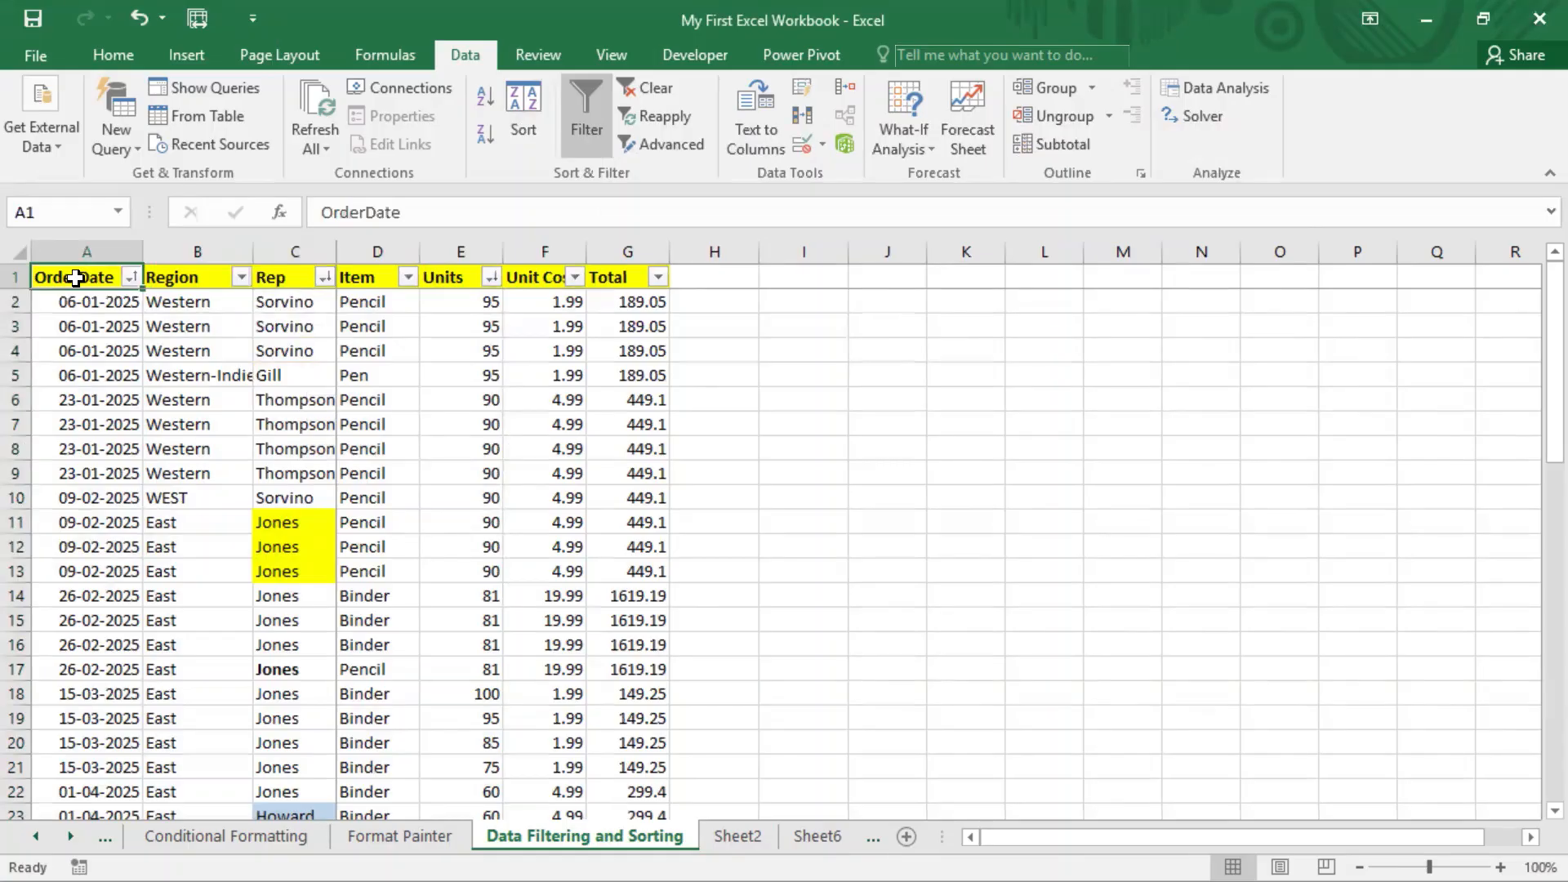
pyautogui.hotkey('ctrl', 'shift', 'Right')
pyautogui.hotkey('ctrl', 'shift', 'Down')
pyautogui.click(514, 103)
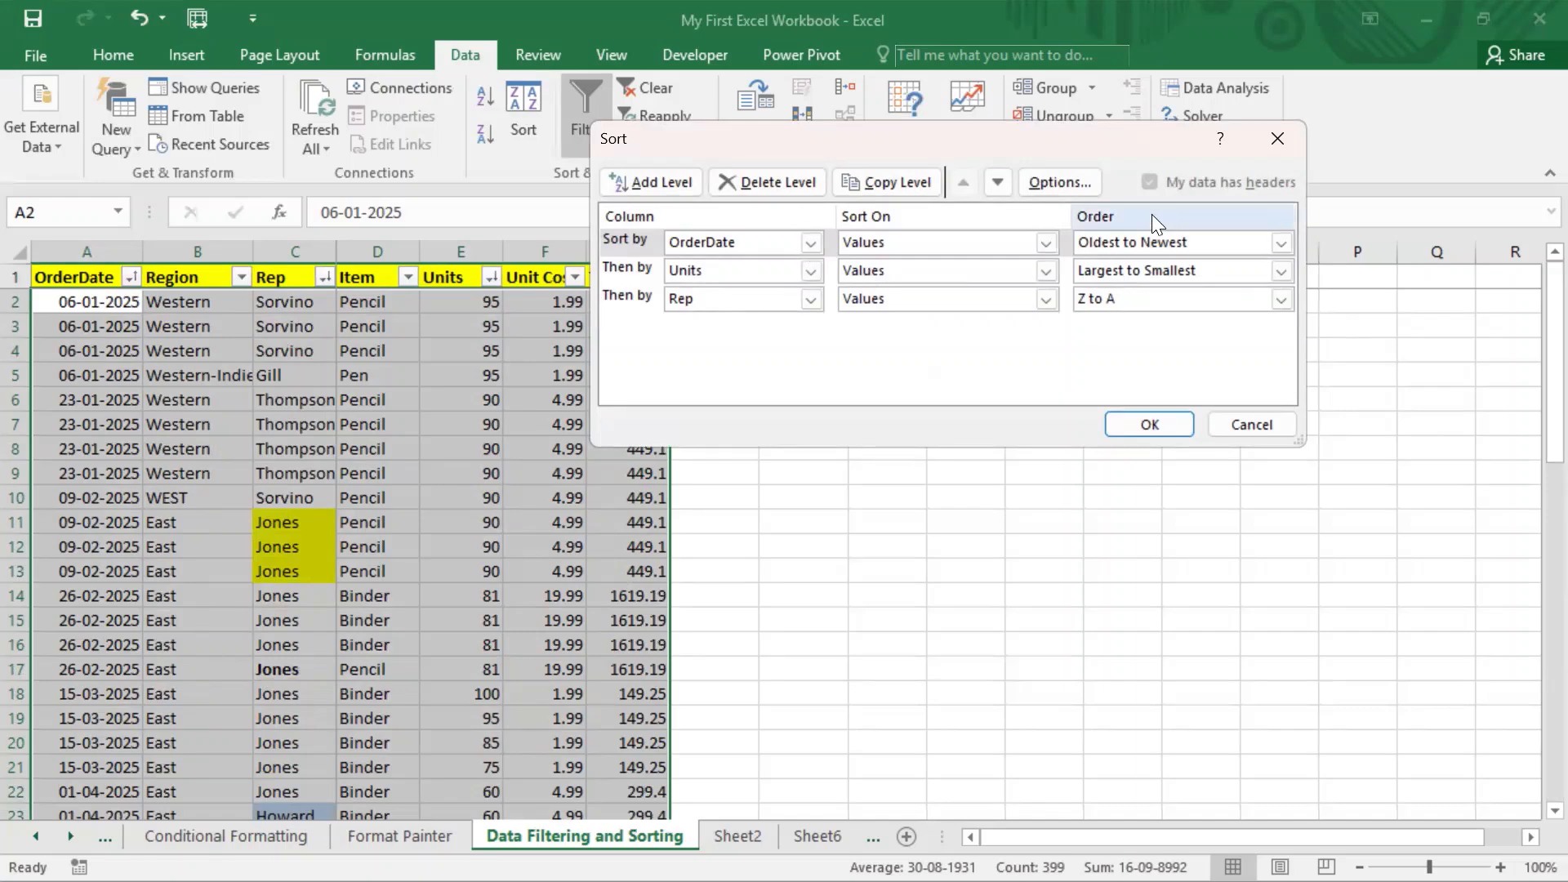
pyautogui.click(621, 296)
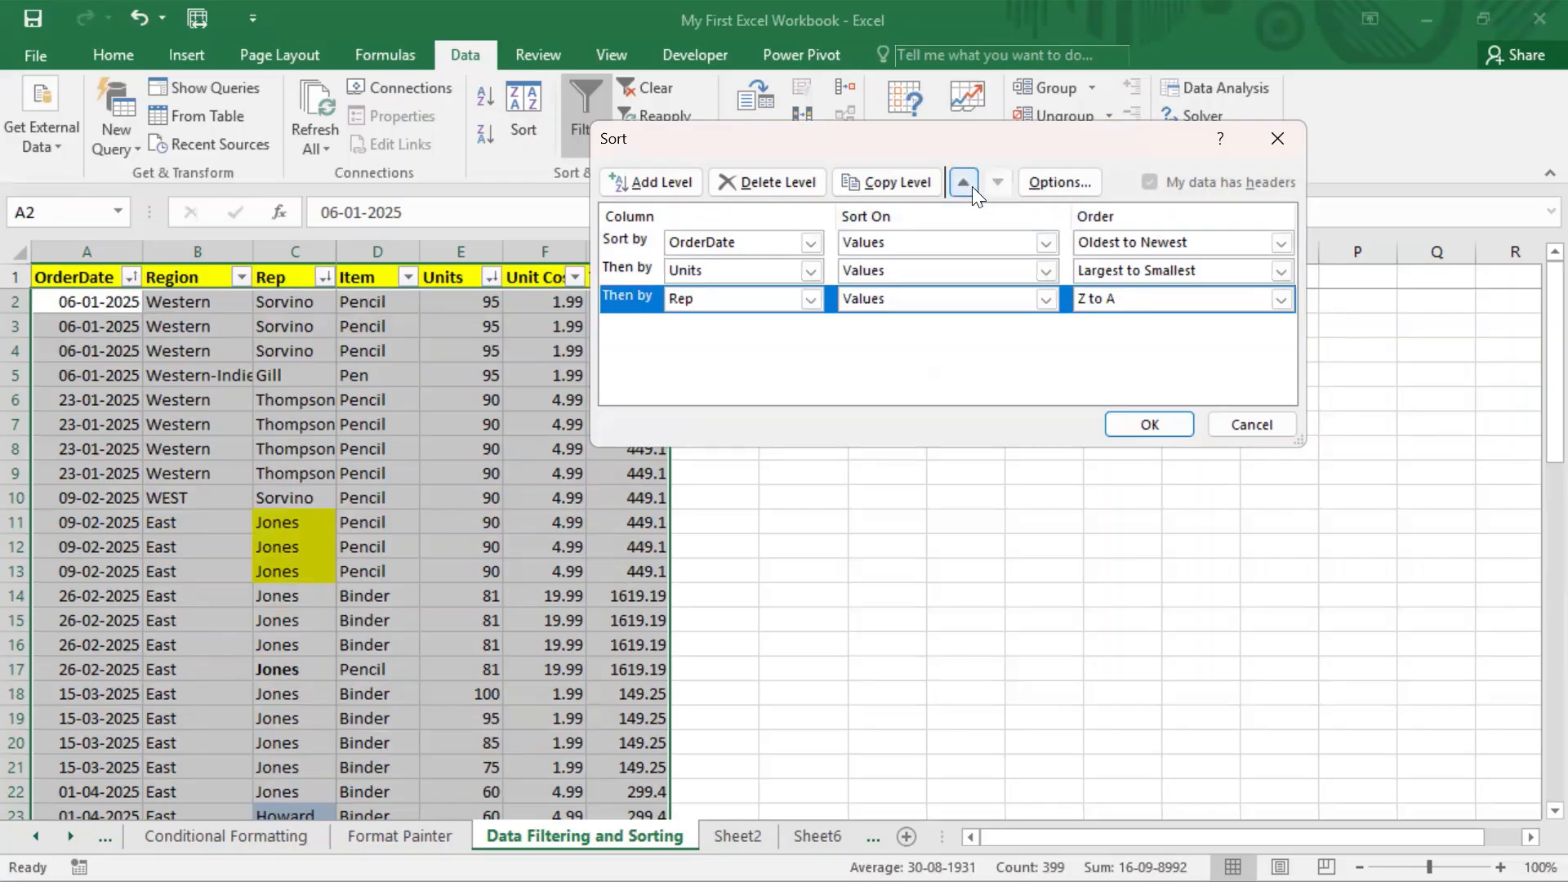
pyautogui.click(617, 266)
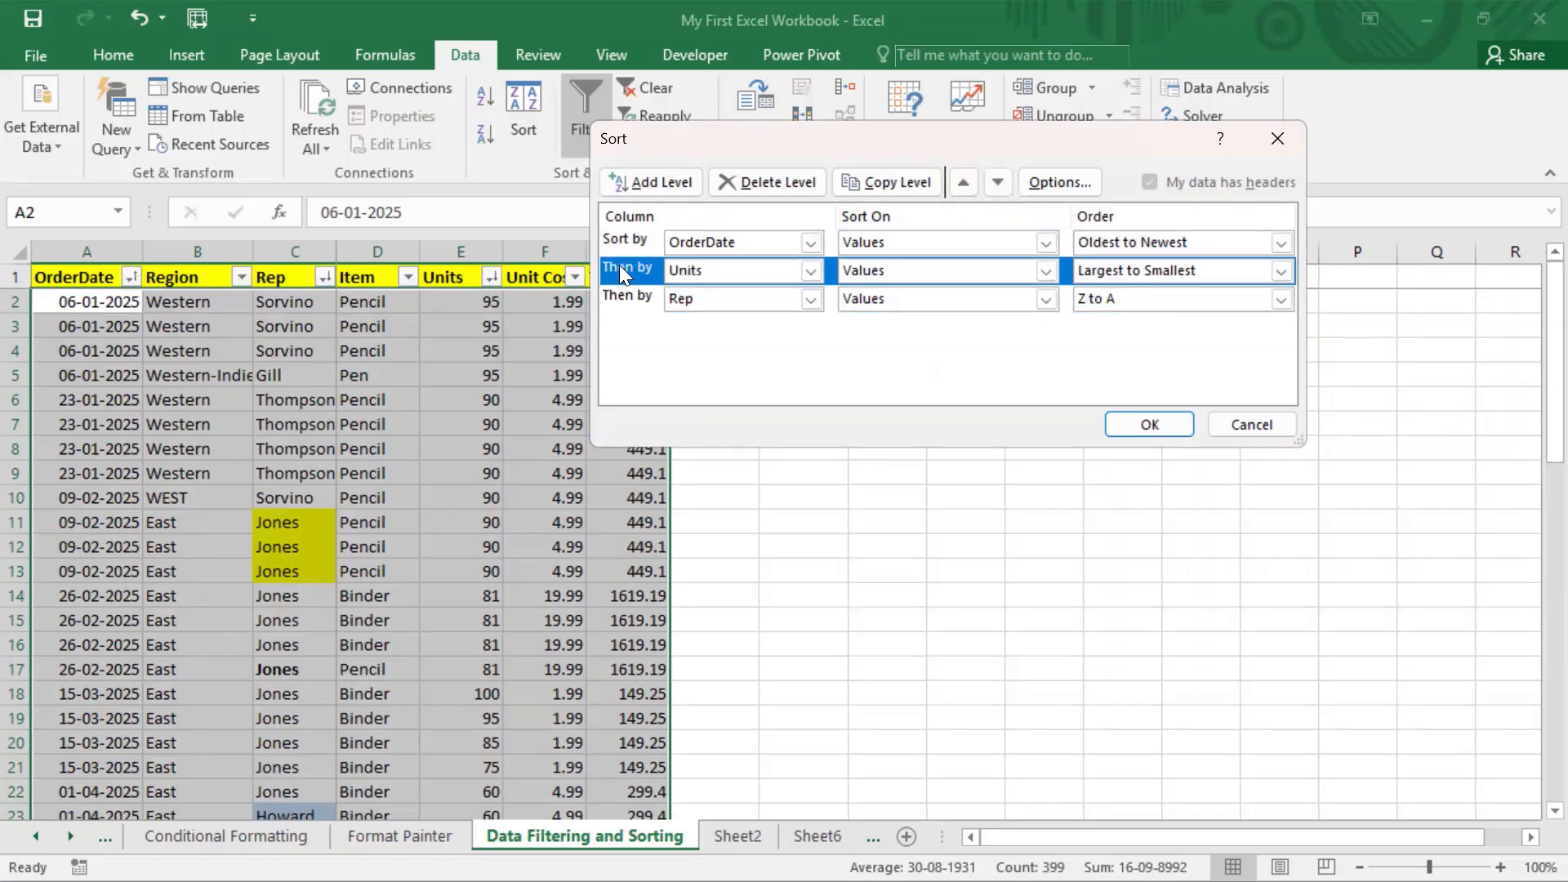
pyautogui.click(627, 241)
pyautogui.click(621, 291)
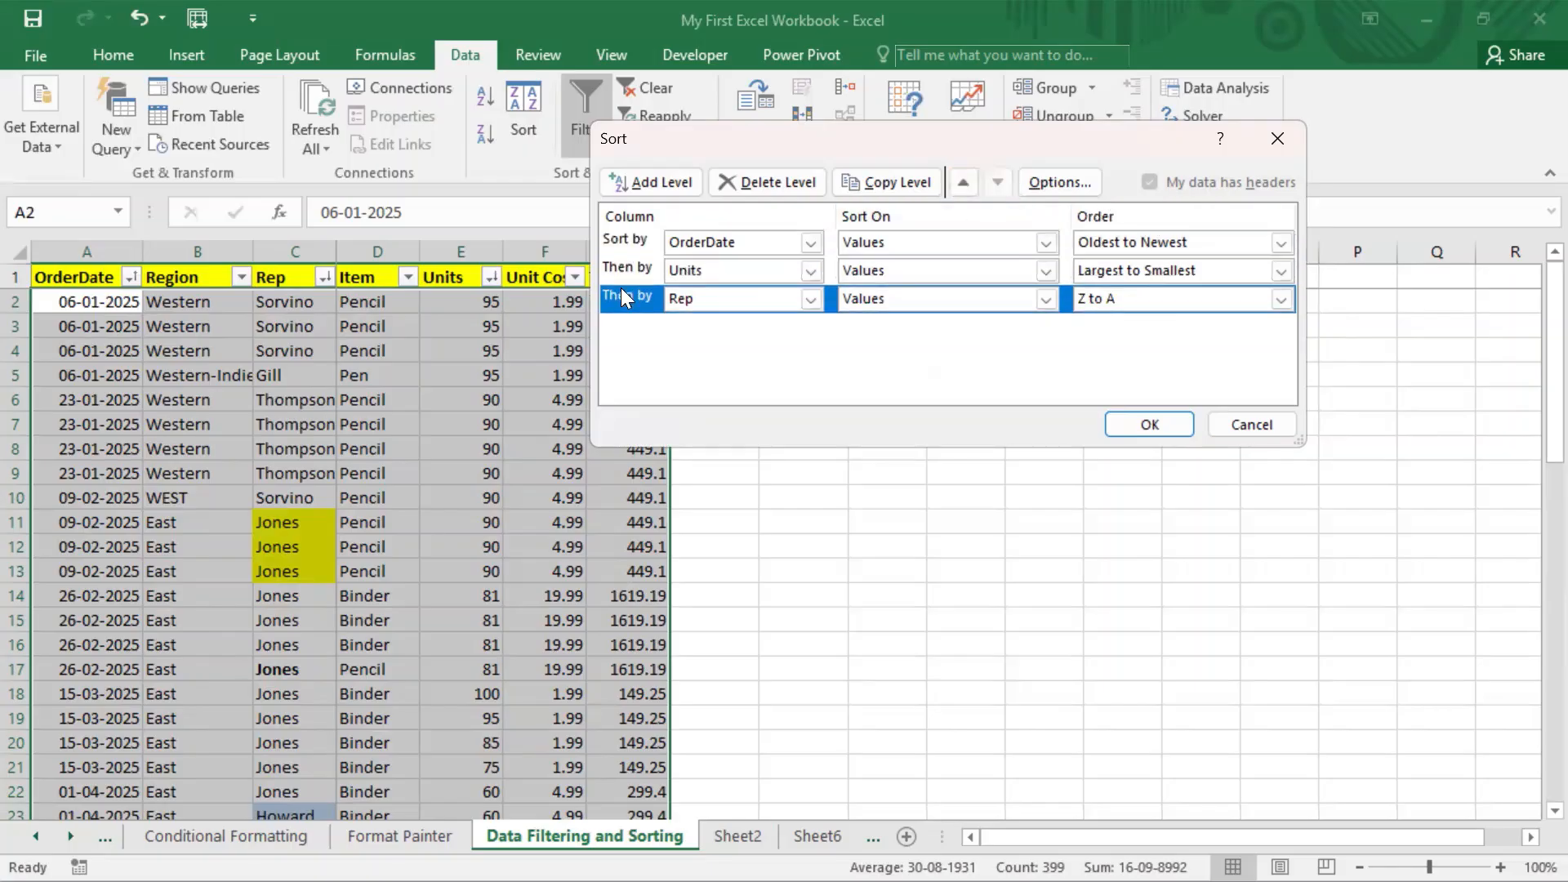
pyautogui.click(965, 183)
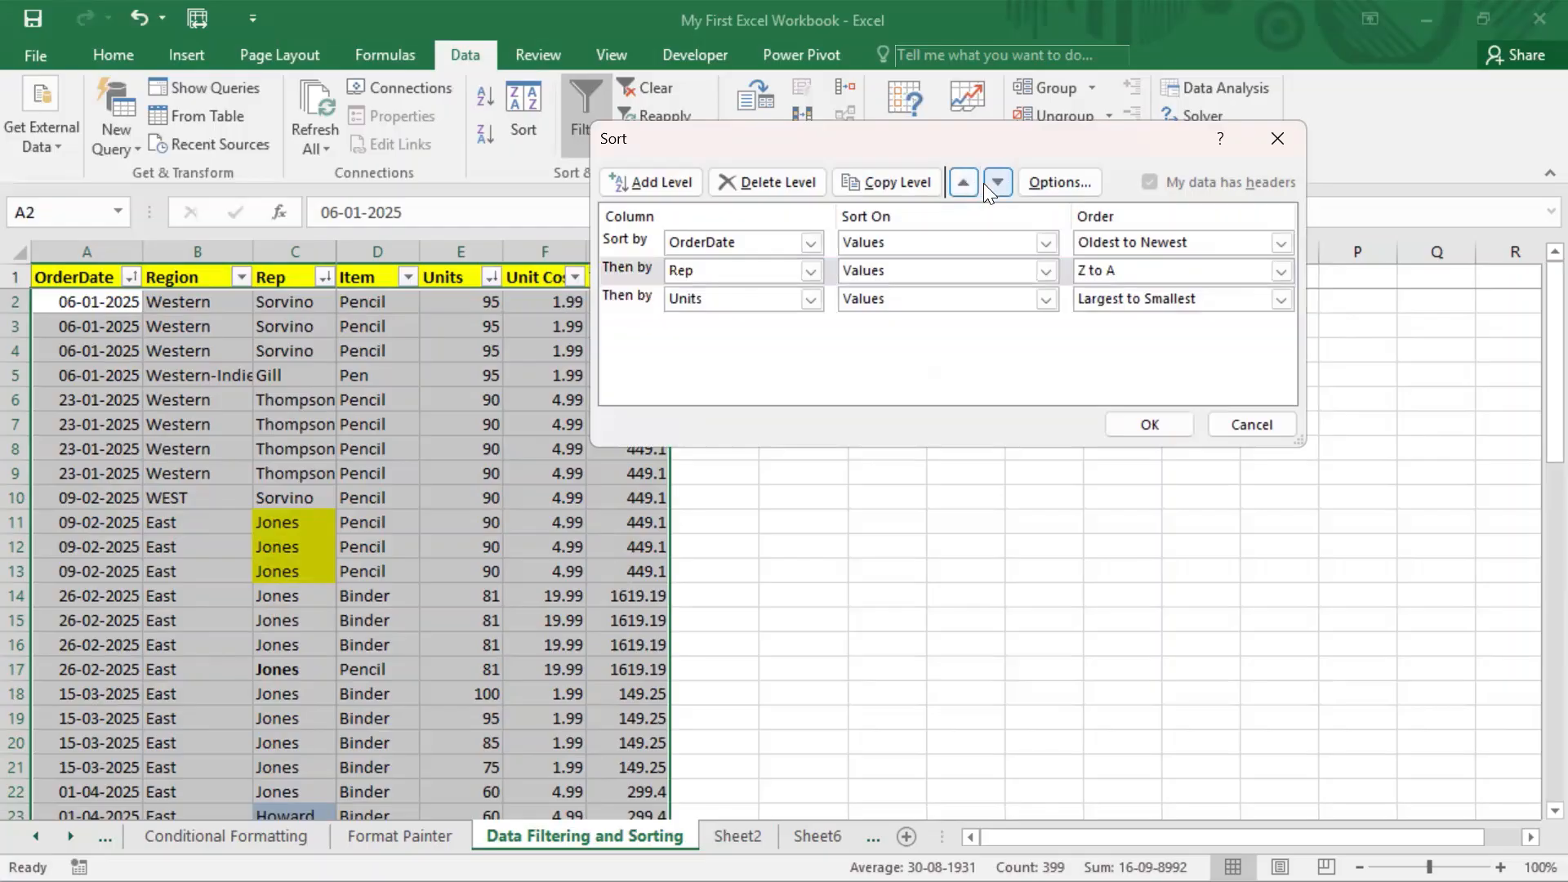
pyautogui.click(985, 183)
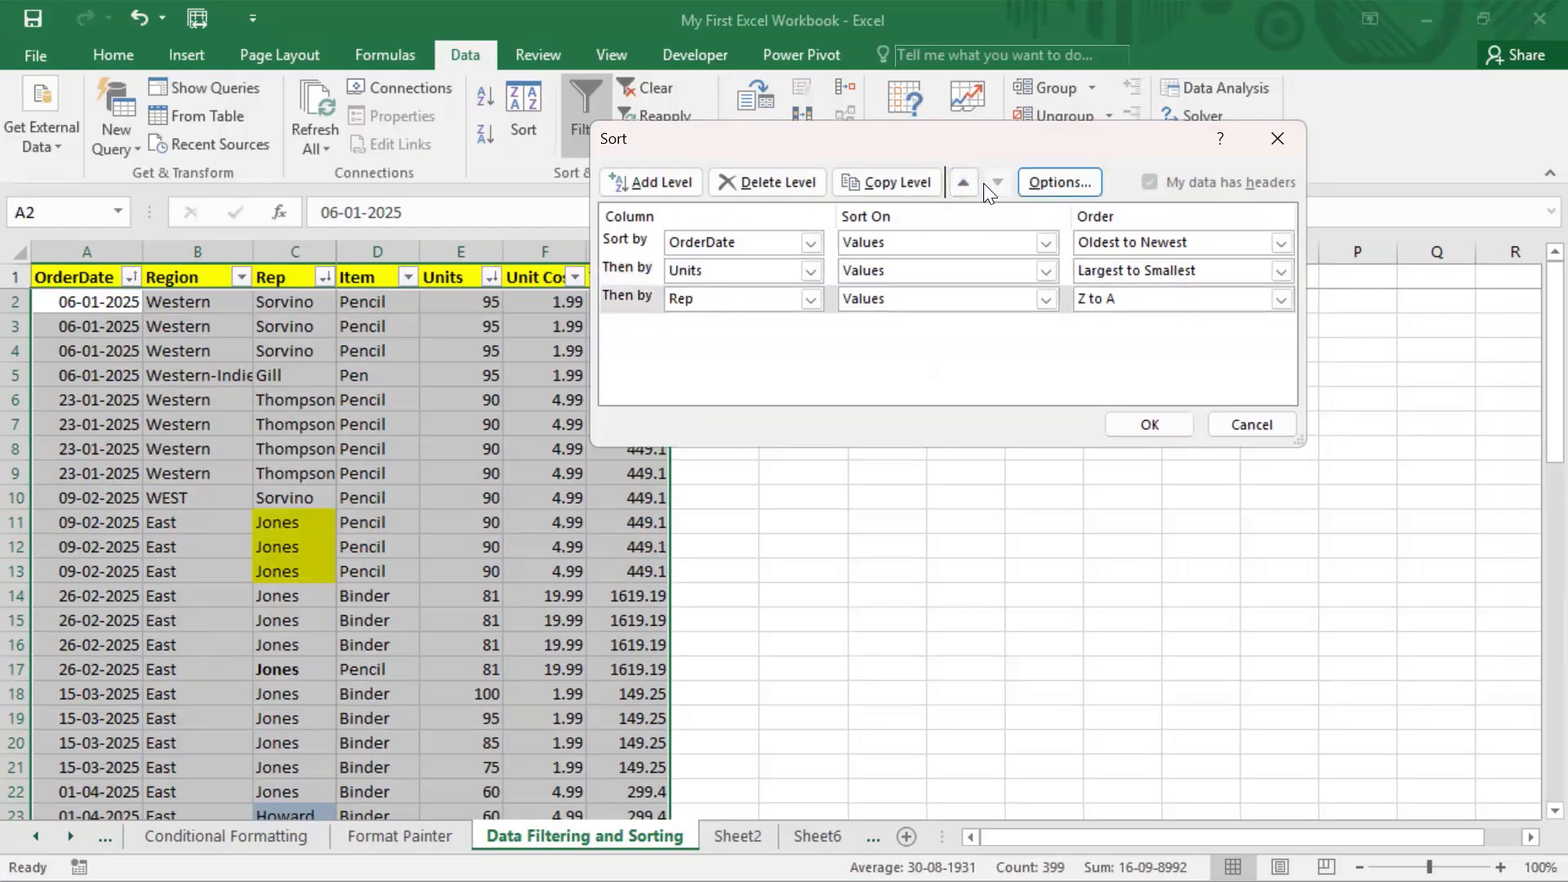
# - Review the sort options for case sensitivity and orientation, and close the custom sort without changing them
pyautogui.click(1077, 181)
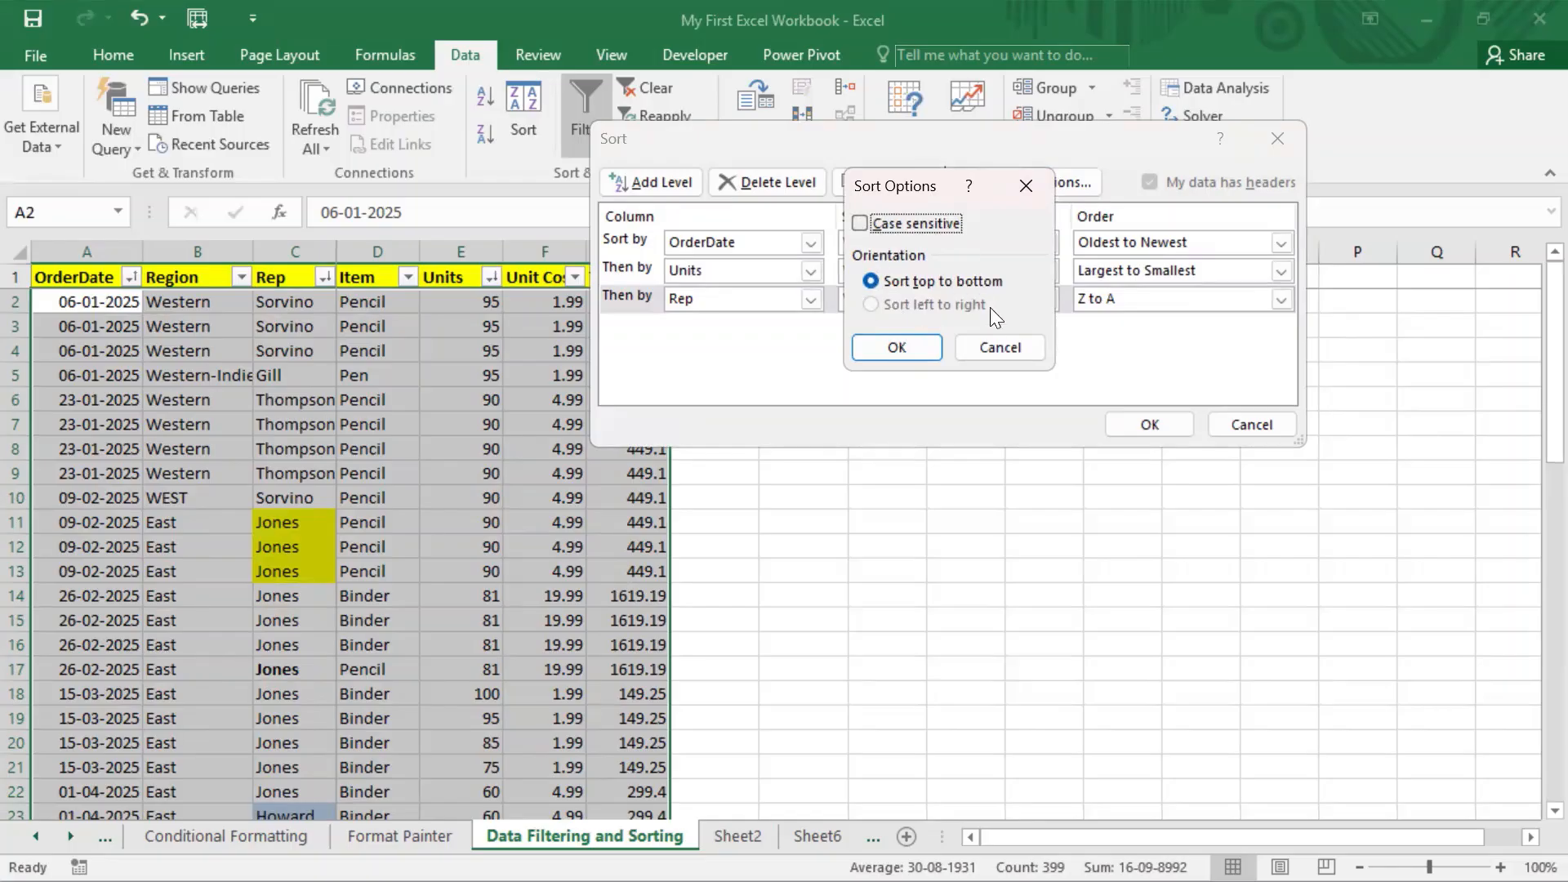
pyautogui.click(988, 343)
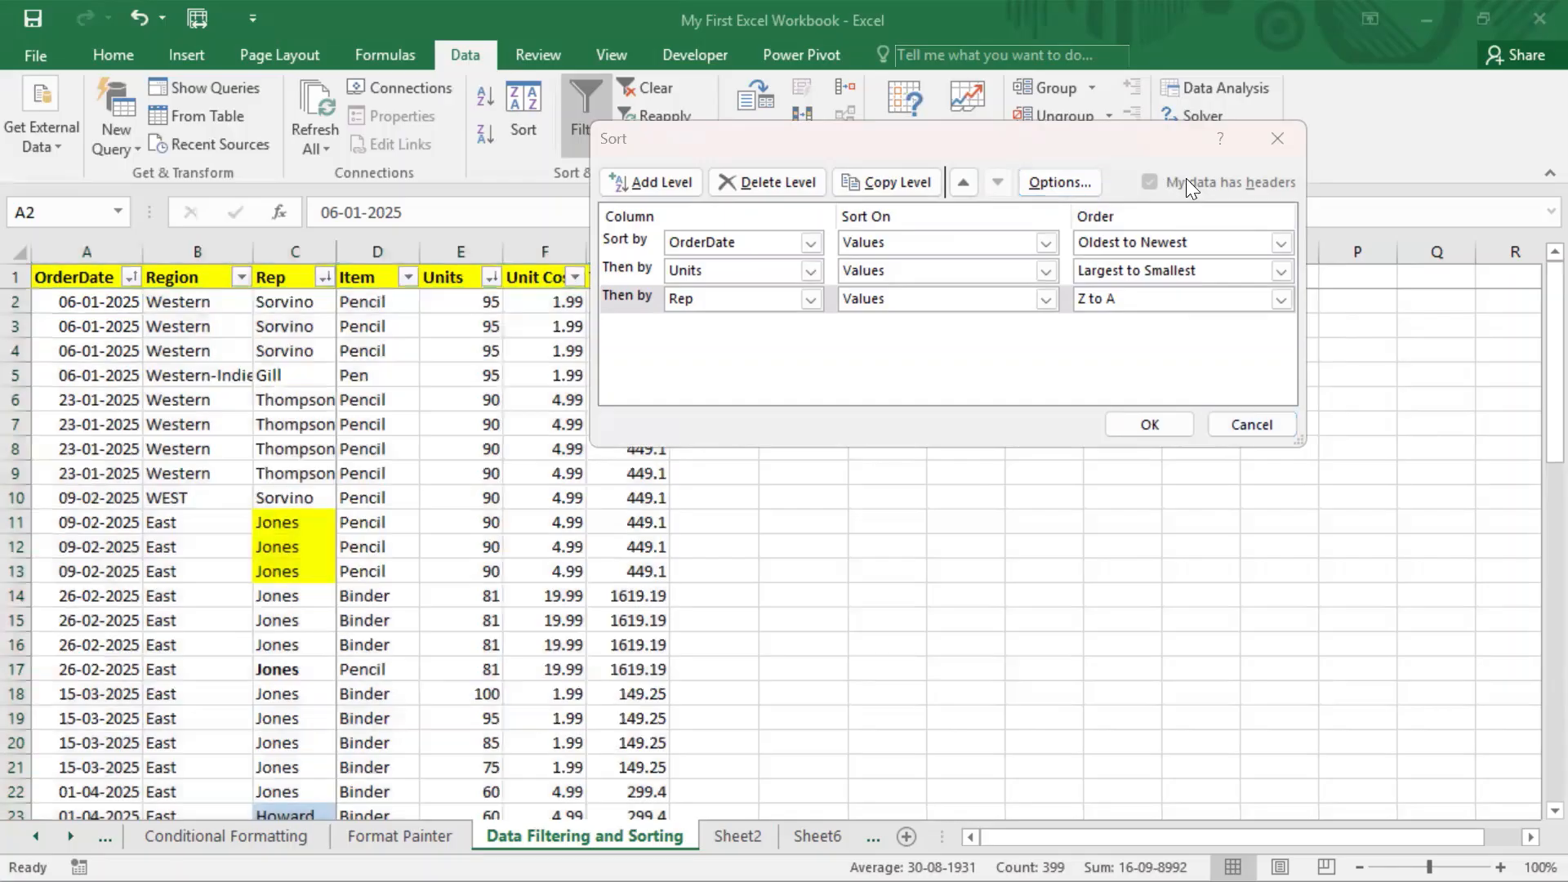
pyautogui.moveTo(1130, 167); pyautogui.dragTo(1311, 200)
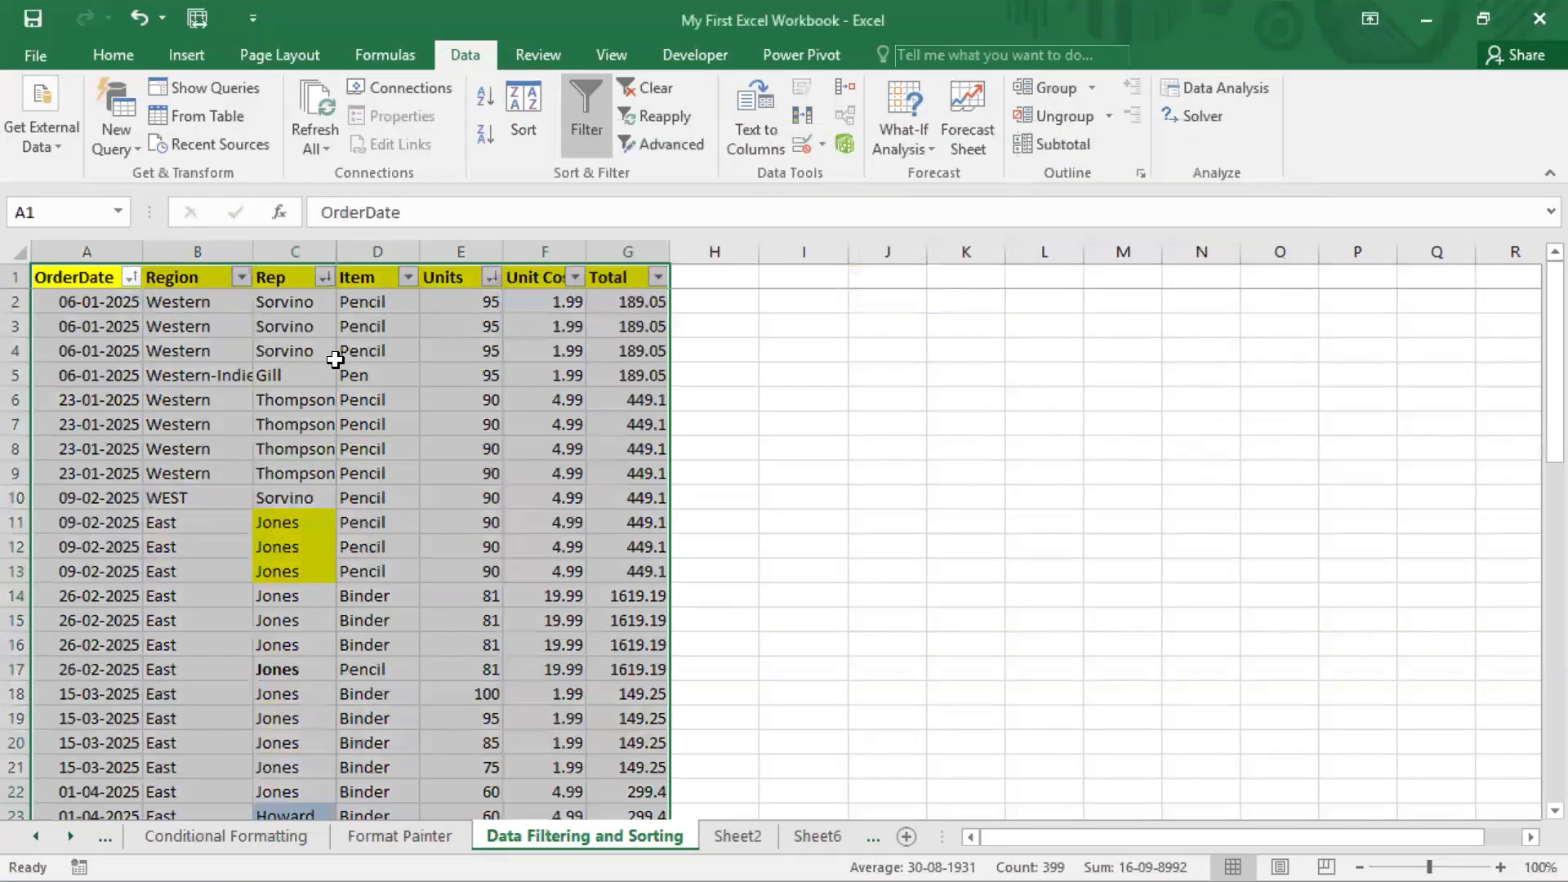
pyautogui.moveTo(339, 360); pyautogui.dragTo(330, 358)
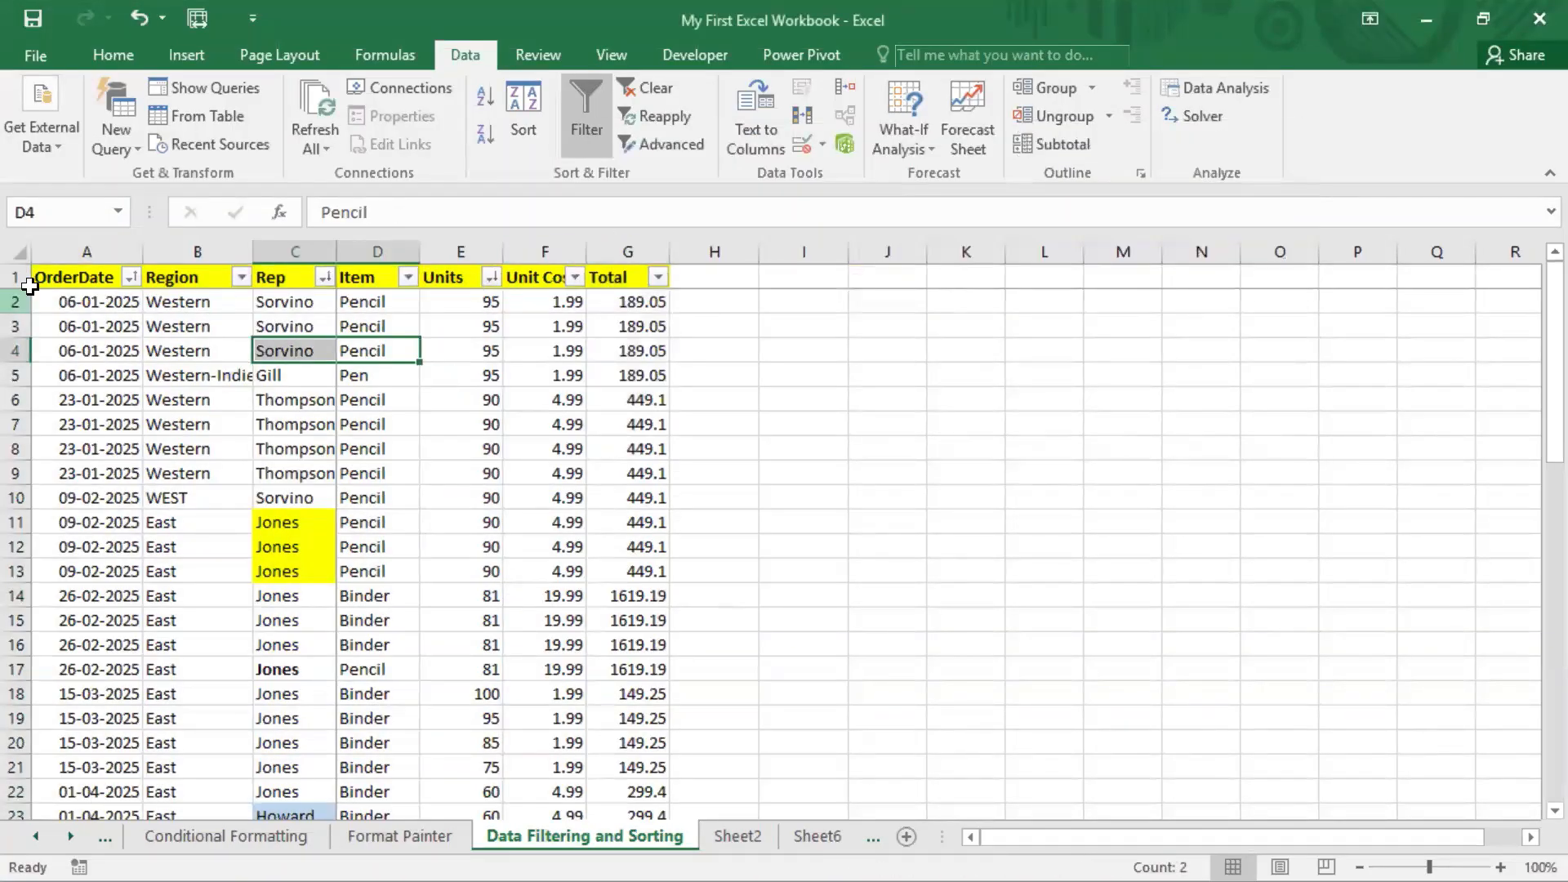
pyautogui.click(85, 273)
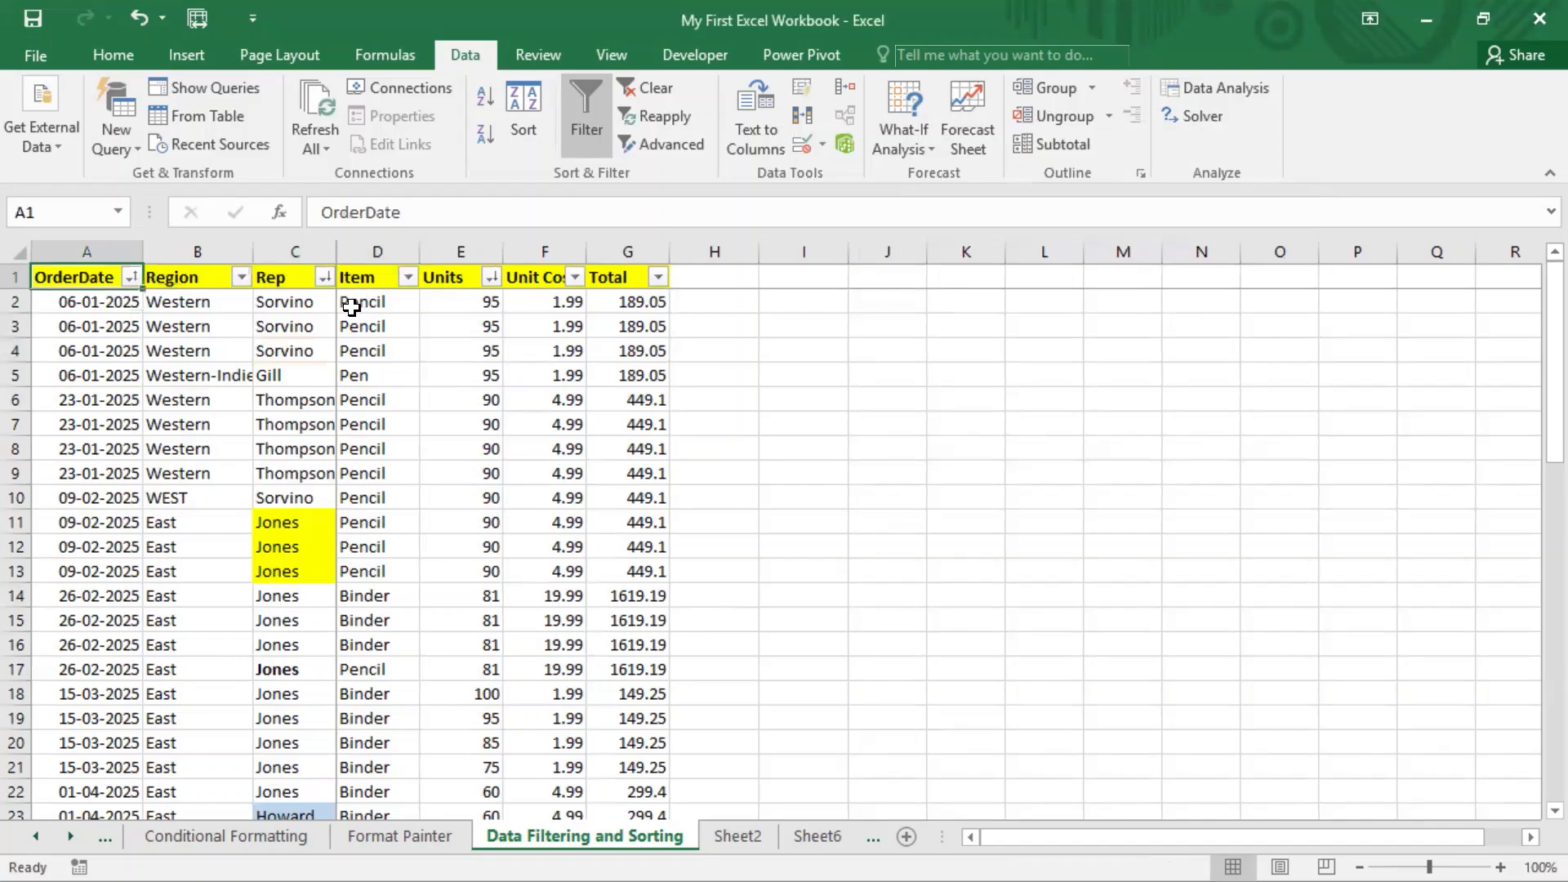
pyautogui.hotkey('ctrl', 'shift', 'End')
pyautogui.click(535, 114)
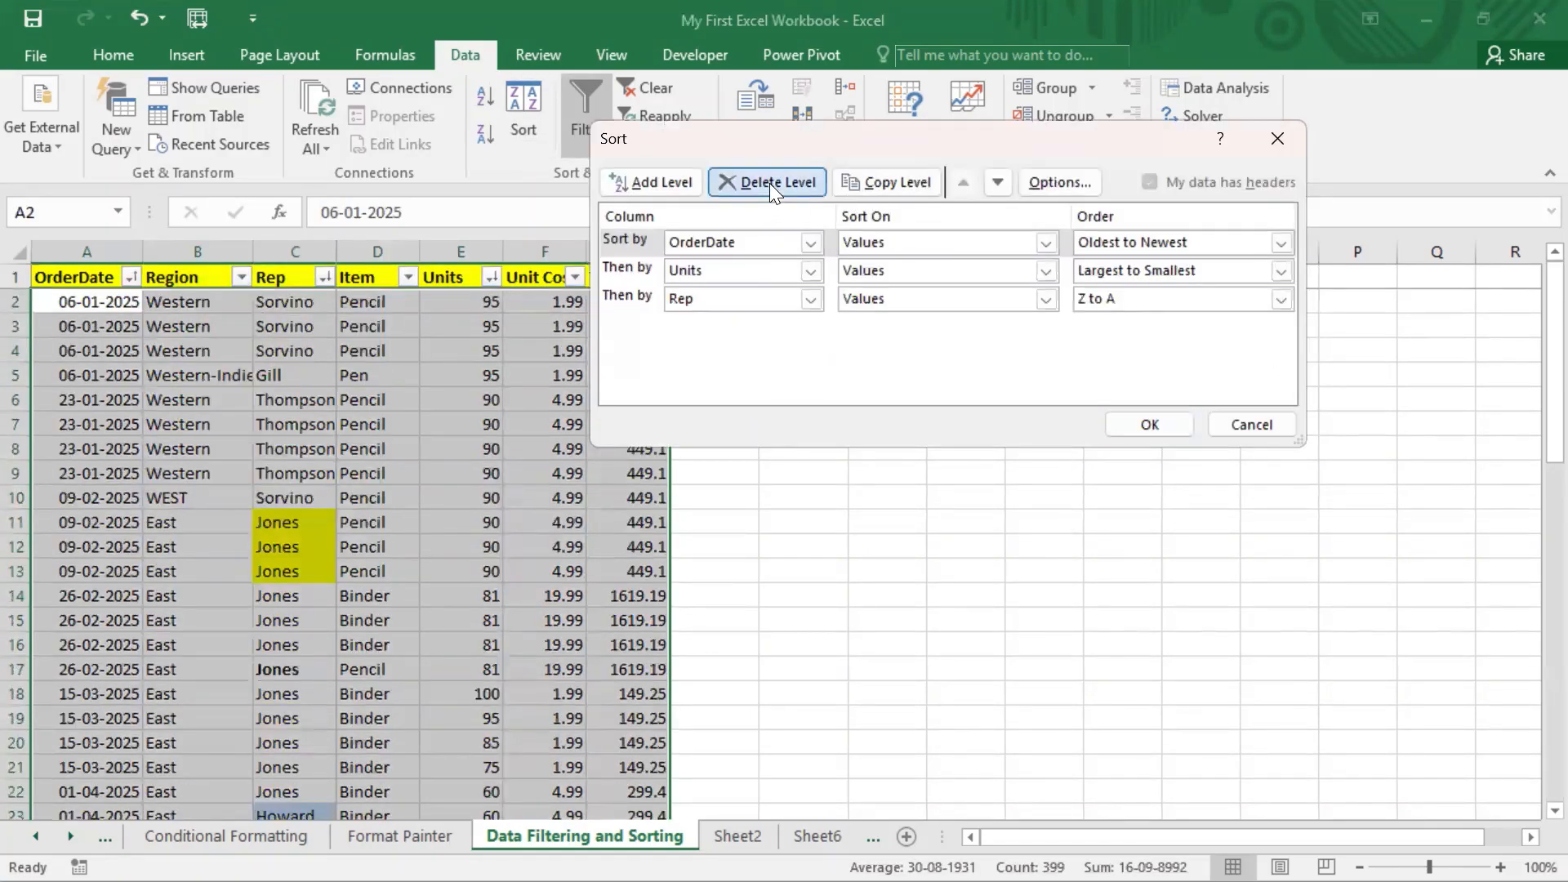
pyautogui.click(769, 183)
pyautogui.click(769, 183)
pyautogui.click(769, 182)
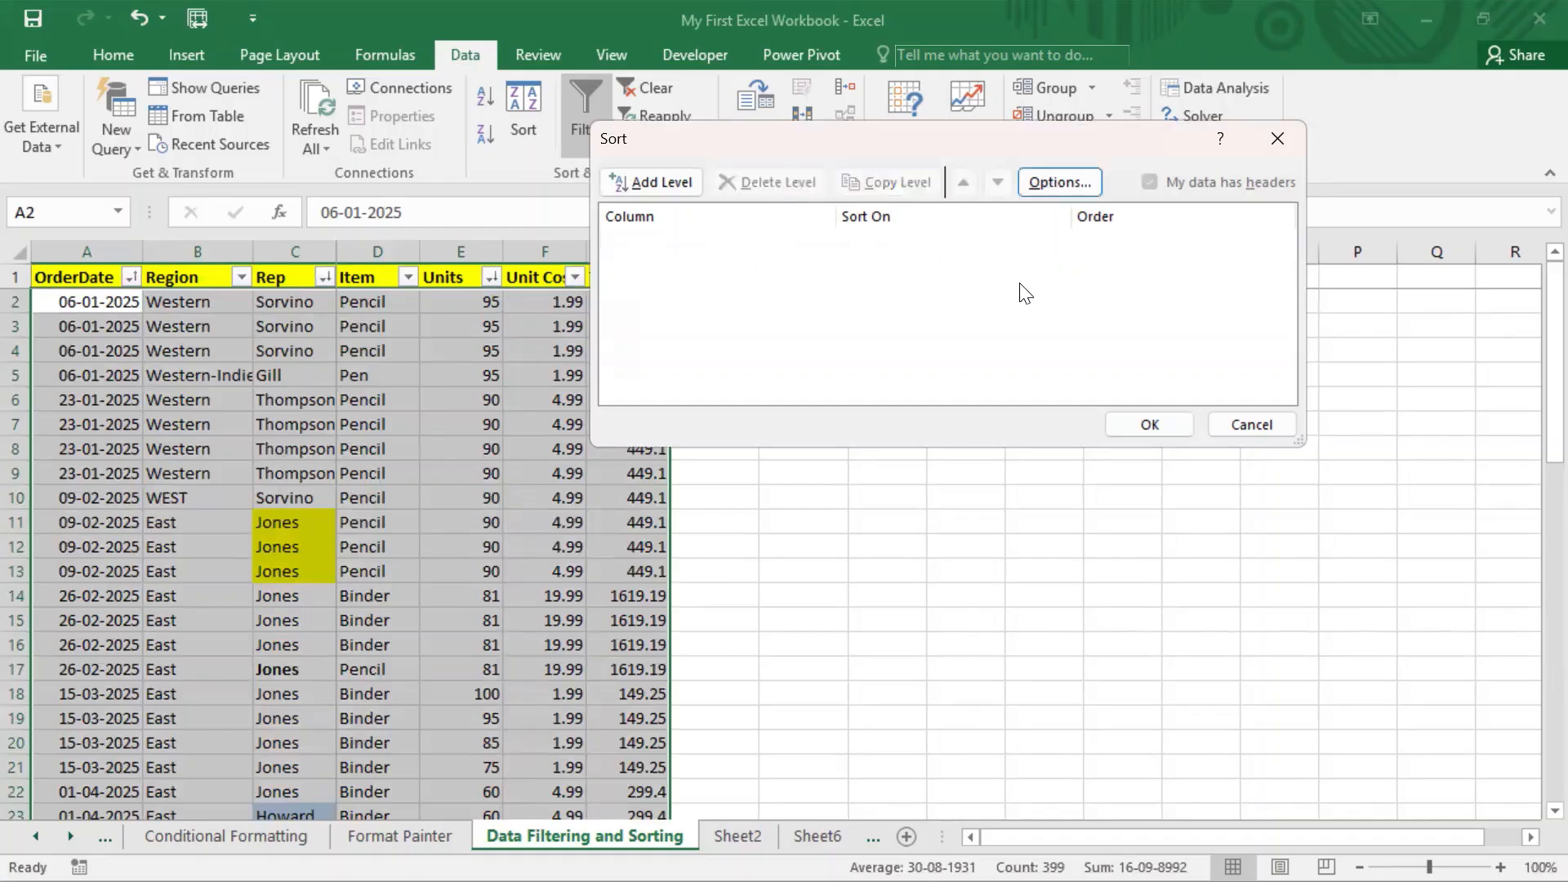
pyautogui.click(664, 185)
pyautogui.click(1252, 425)
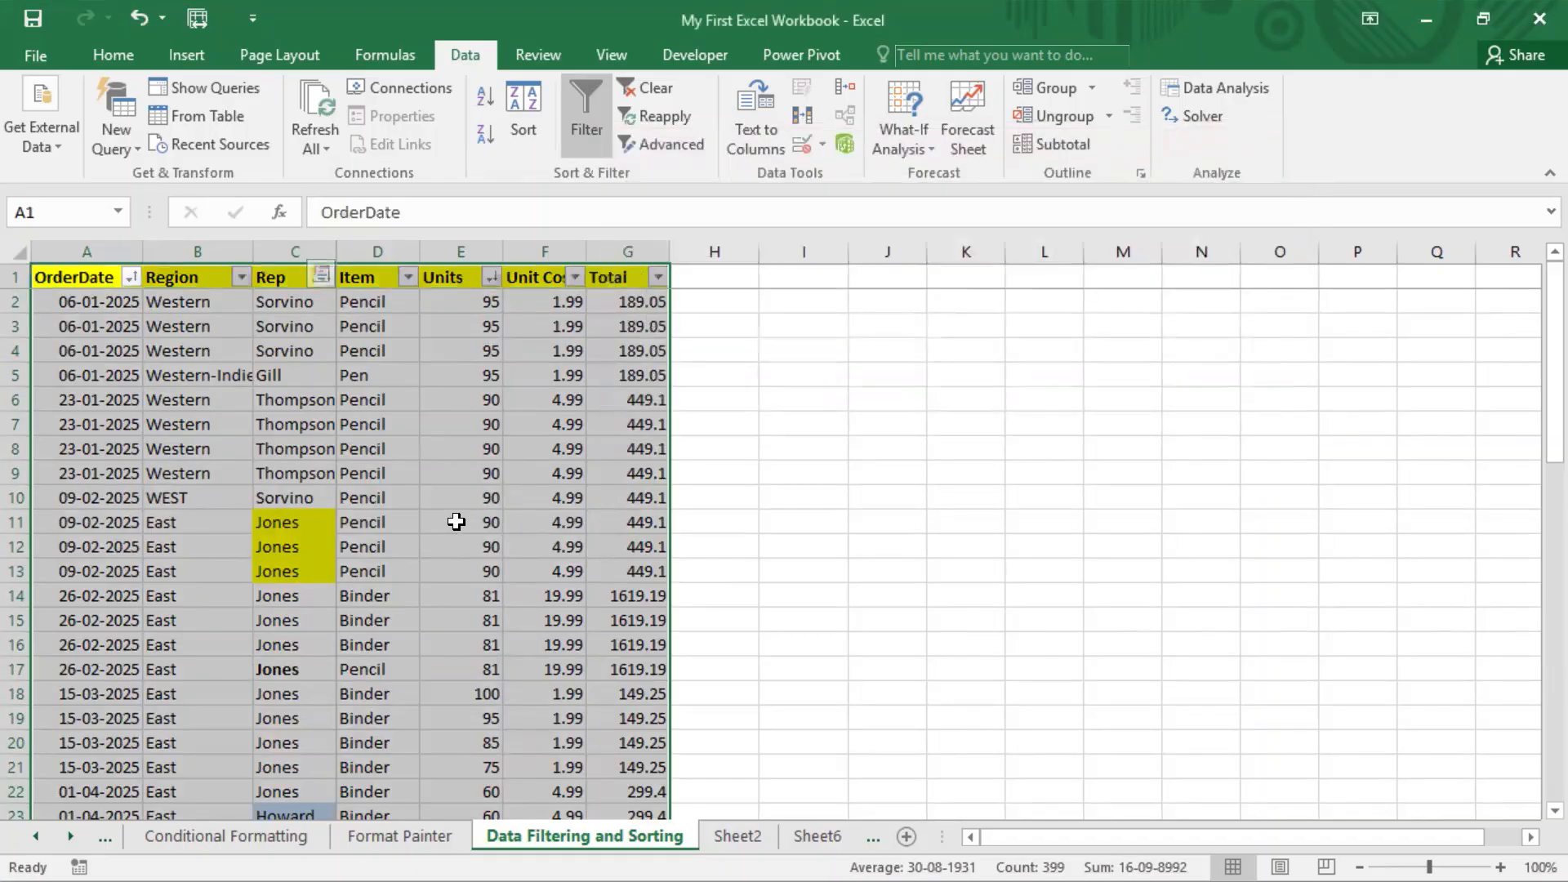
# - Clear the current sort state from the order table
pyautogui.click(458, 521)
pyautogui.click(206, 349)
pyautogui.click(102, 278)
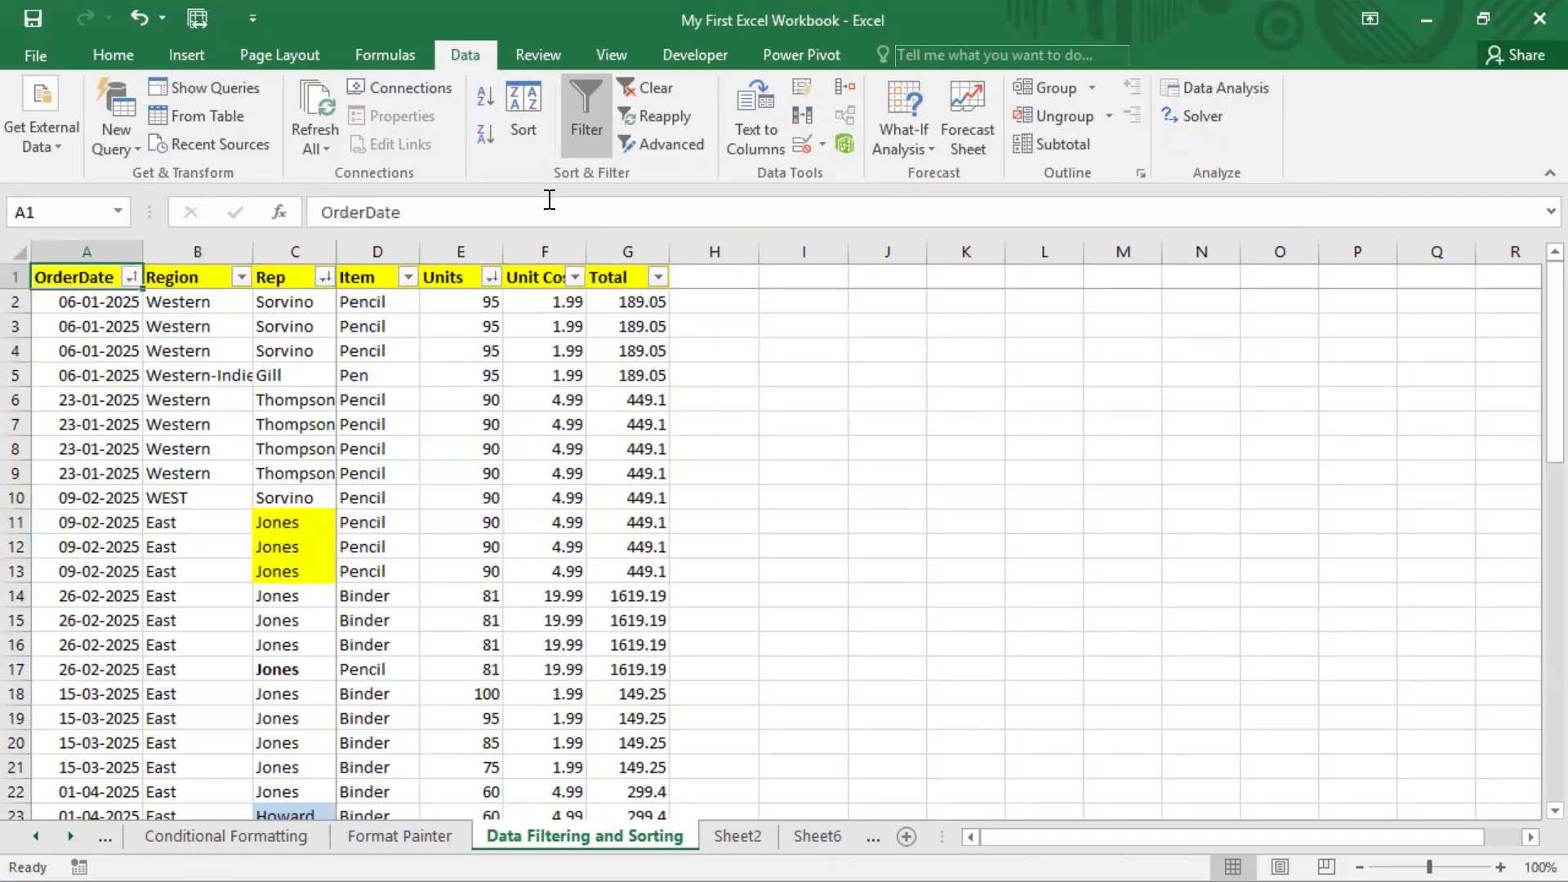
pyautogui.click(645, 87)
pyautogui.click(409, 502)
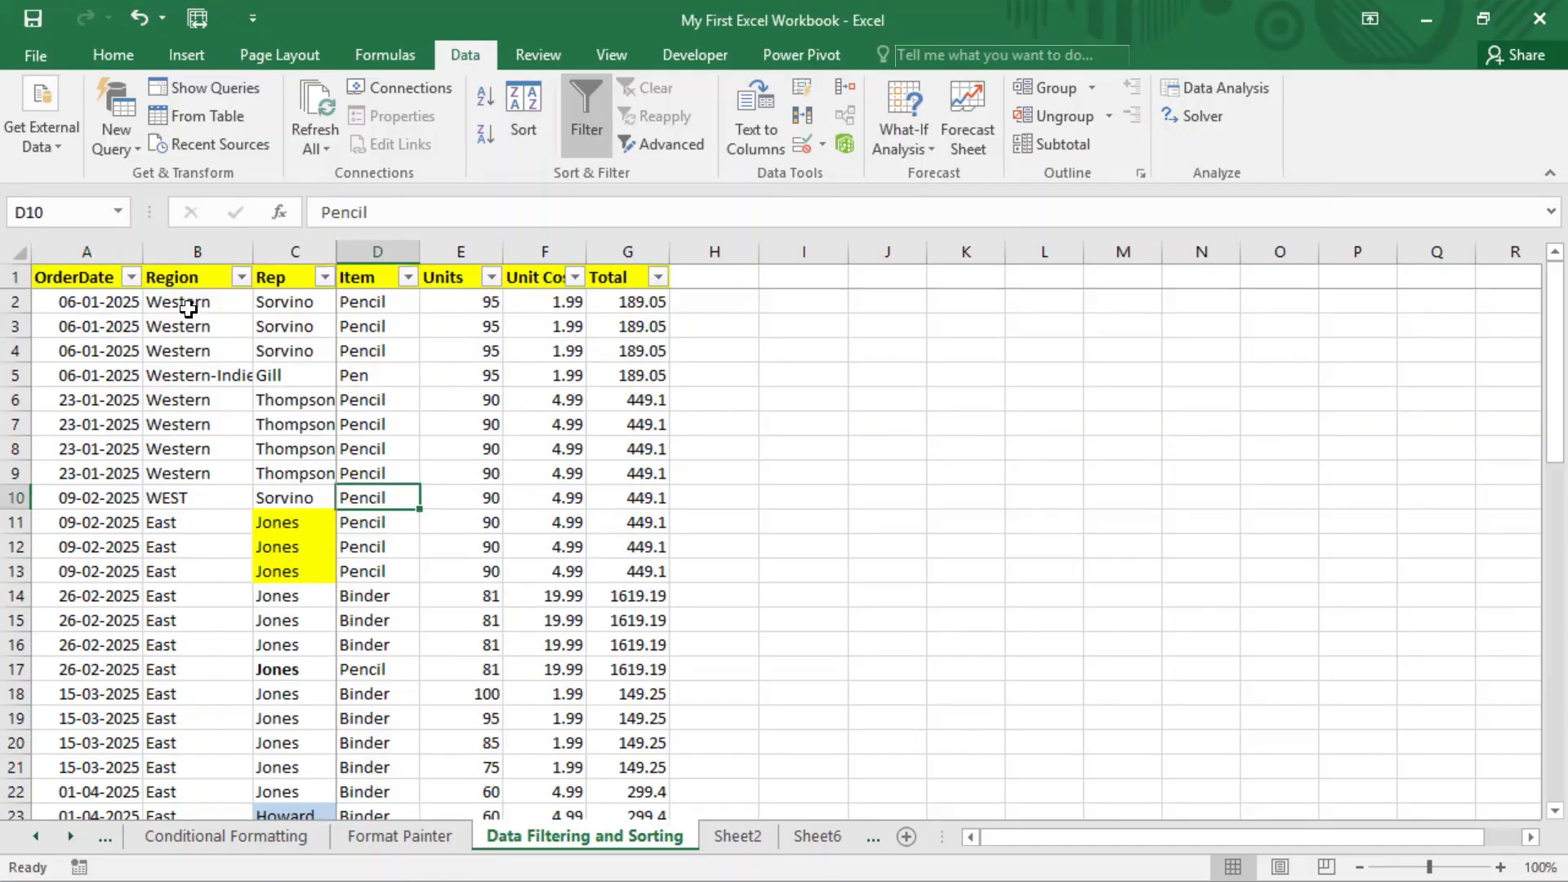
# - Select the whole order table including its header row and turn off its filter
pyautogui.click(81, 282)
pyautogui.hotkey('ctrl', 'shift', 'Right')
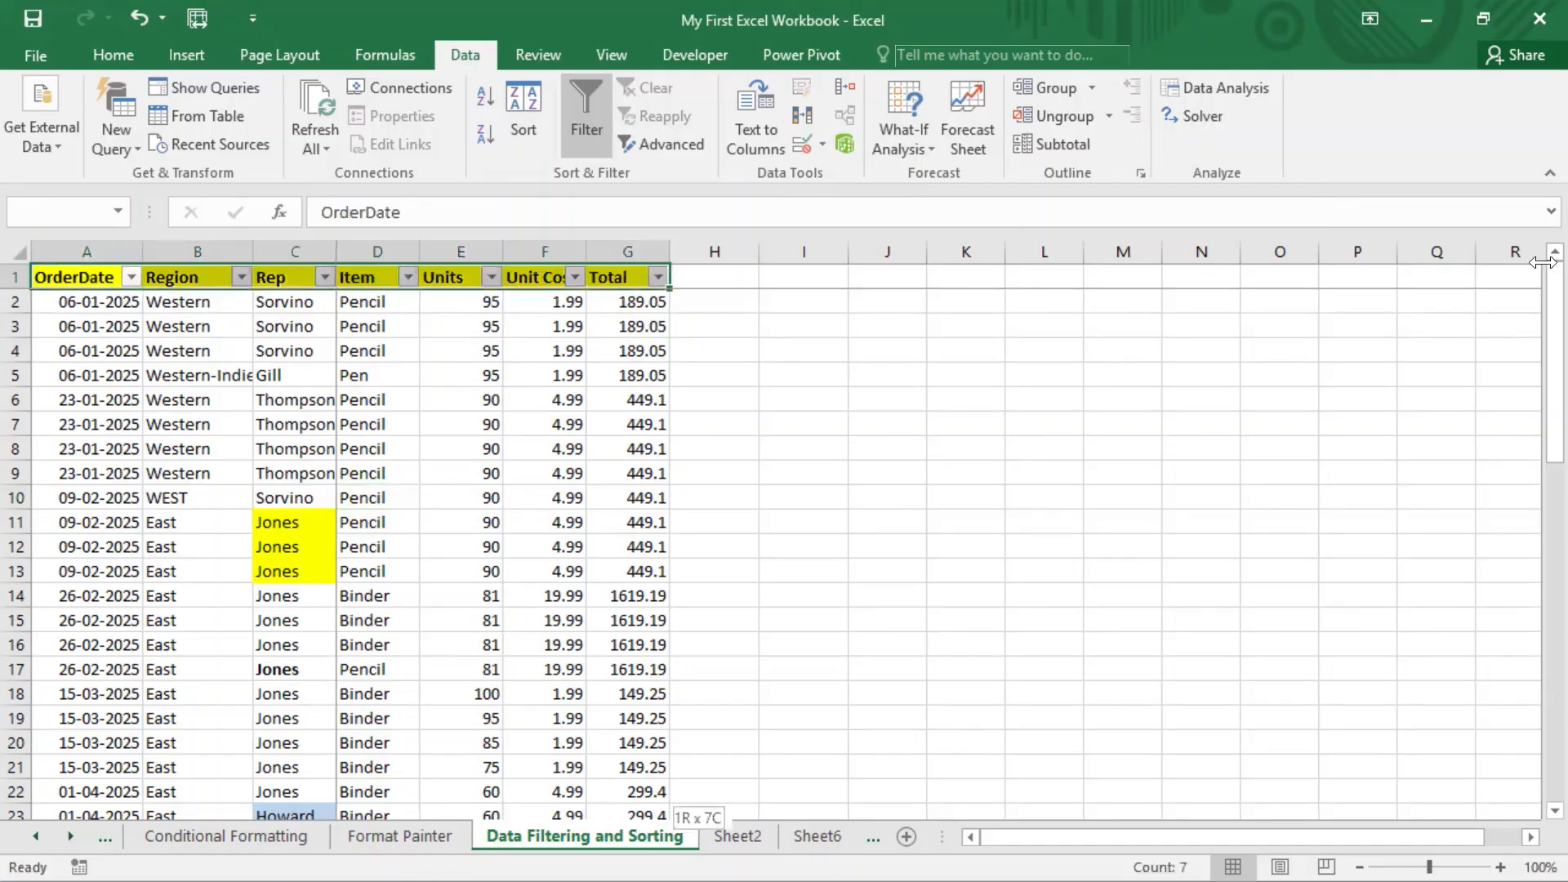
pyautogui.hotkey('ctrl', 'shift', 'Down')
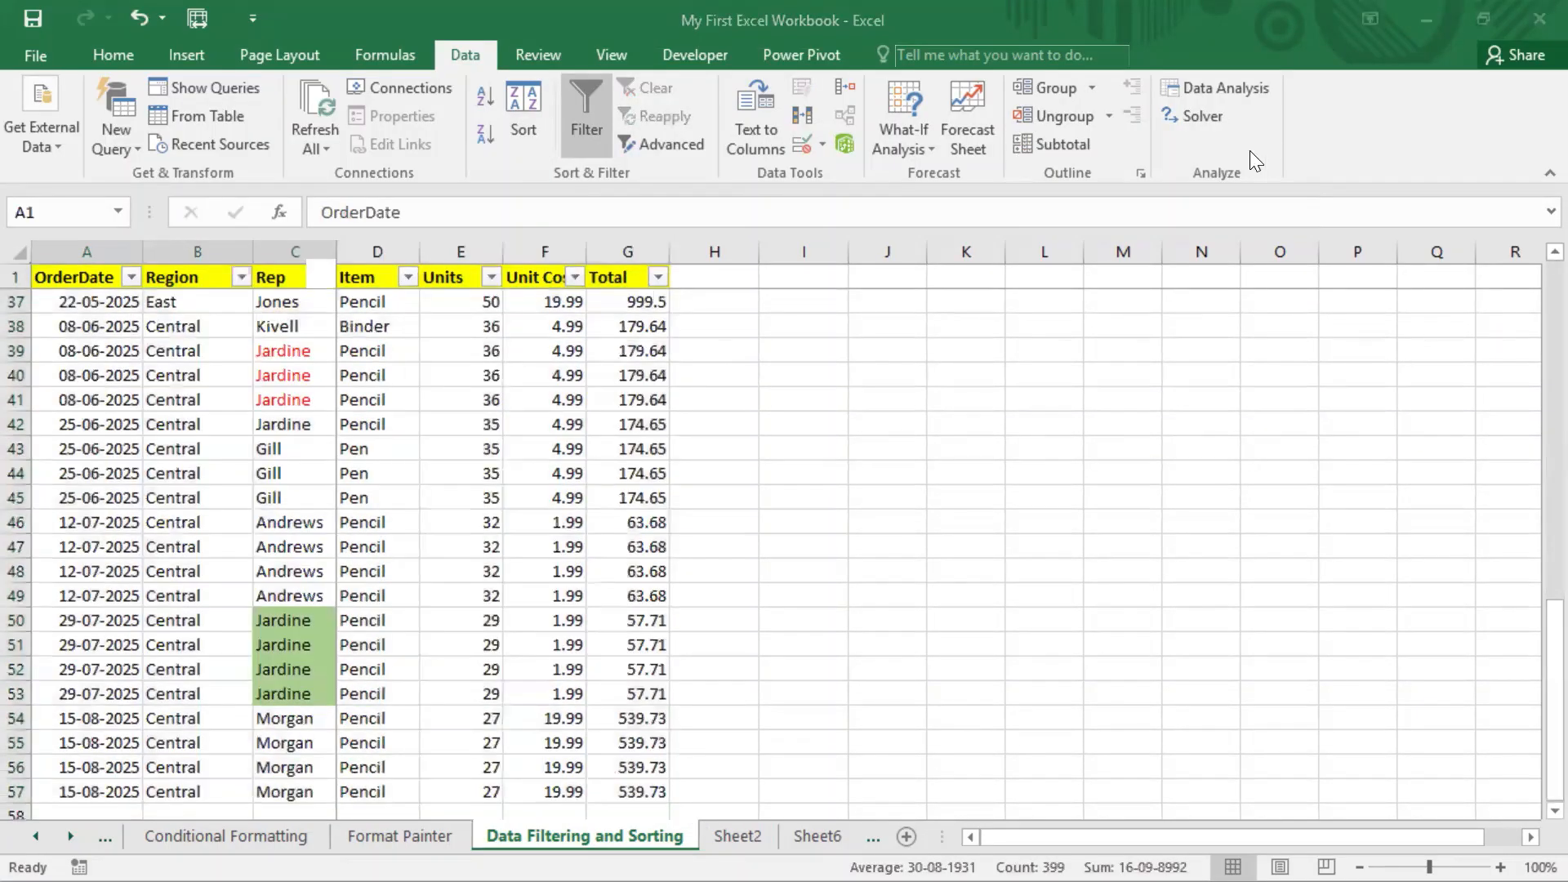
pyautogui.click(514, 100)
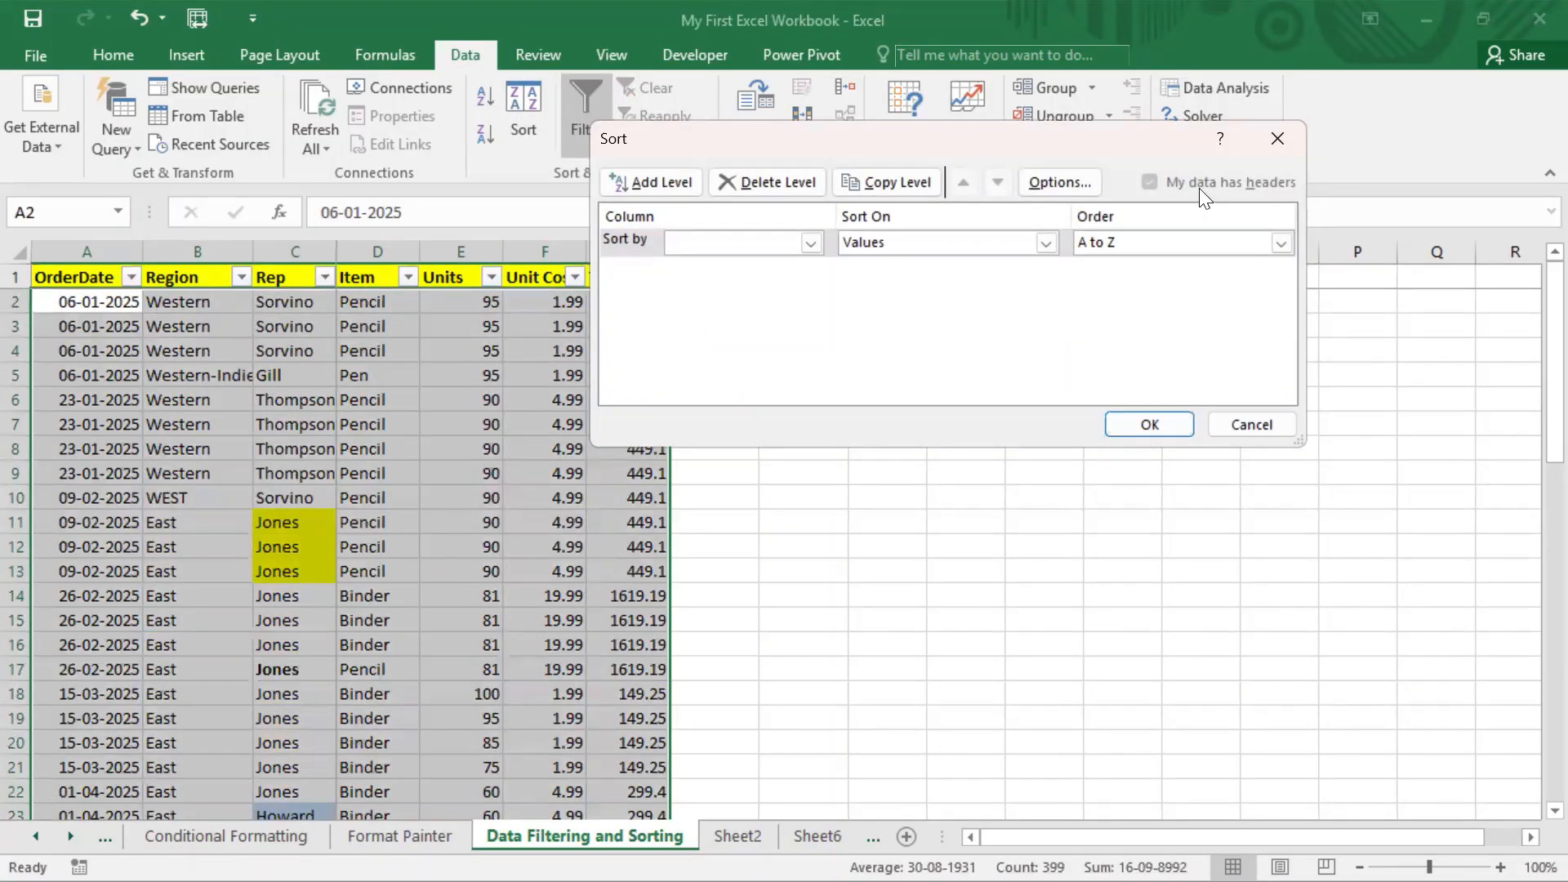
pyautogui.press('Escape')
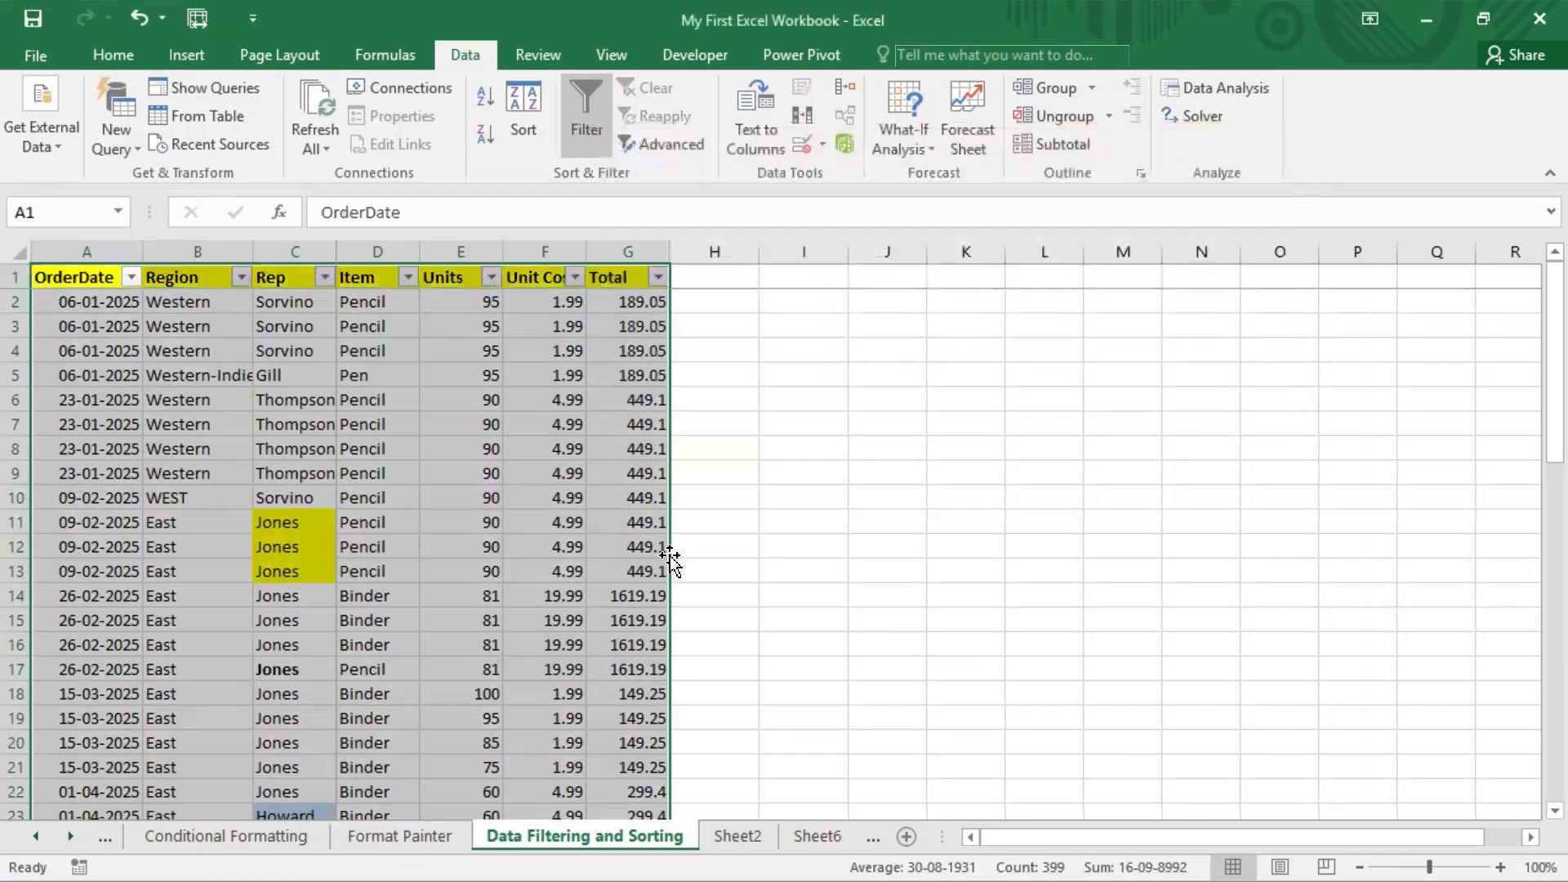
pyautogui.click(587, 104)
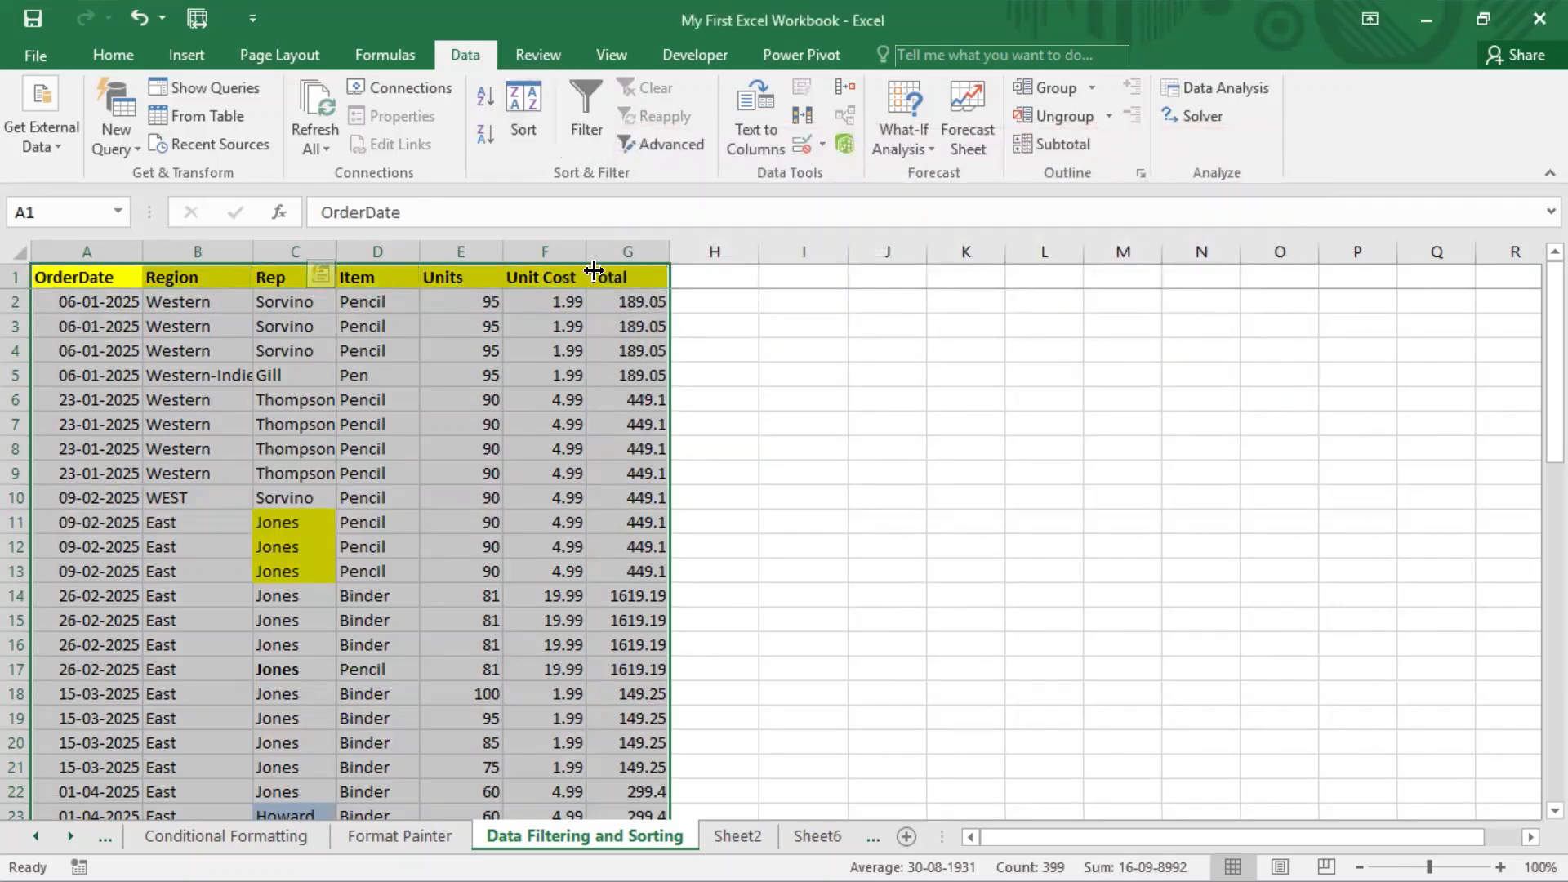
# - Sort the table by Column E on Values, Largest to Smallest, with the data-has-headers option turned off
pyautogui.click(526, 123)
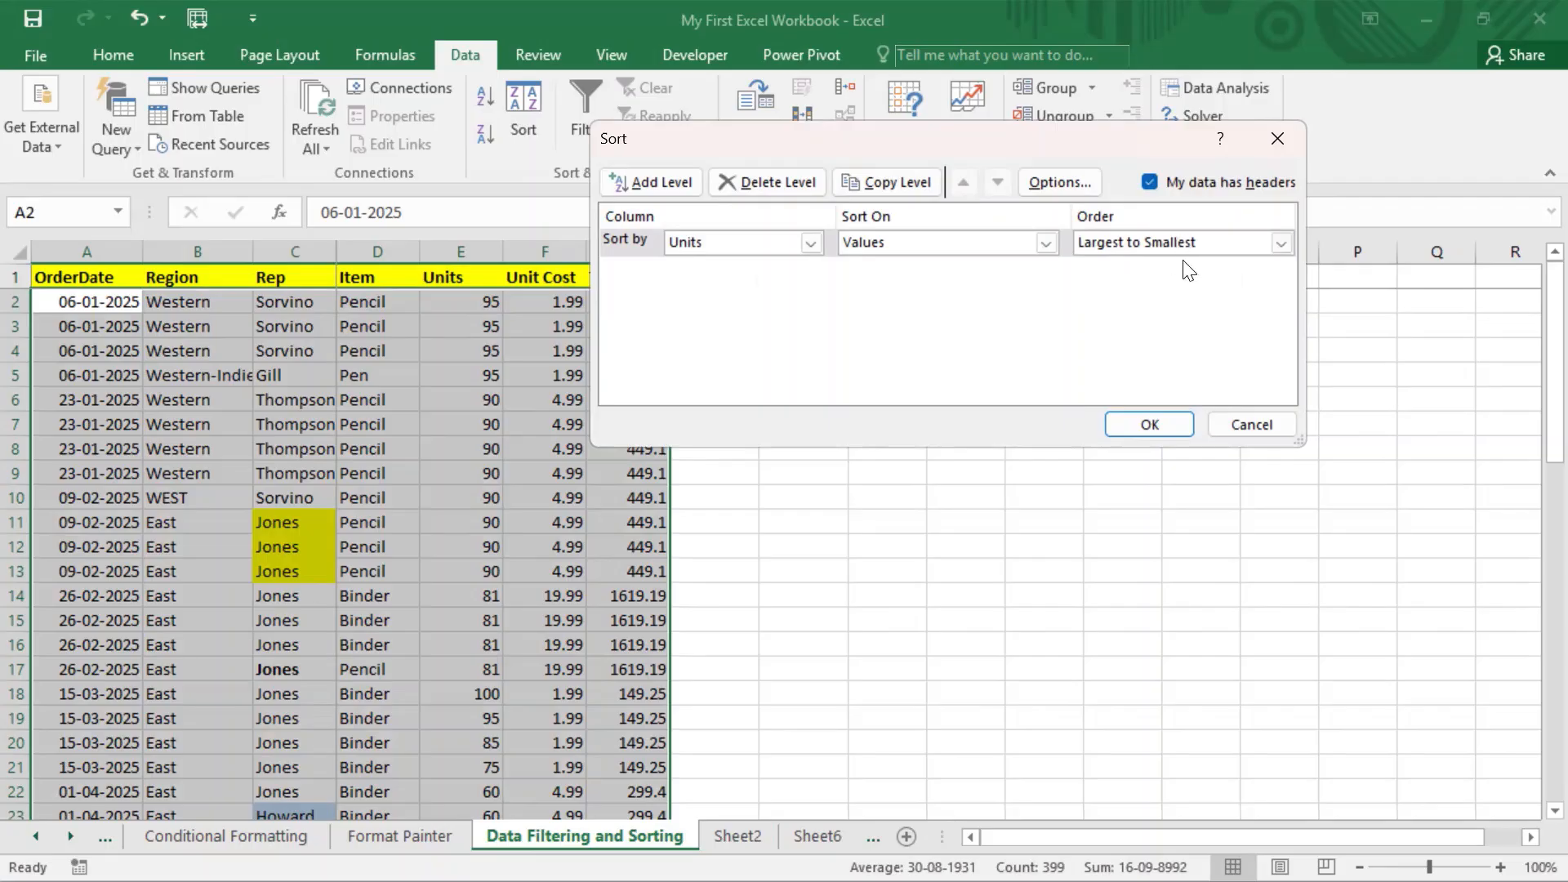
pyautogui.click(1150, 183)
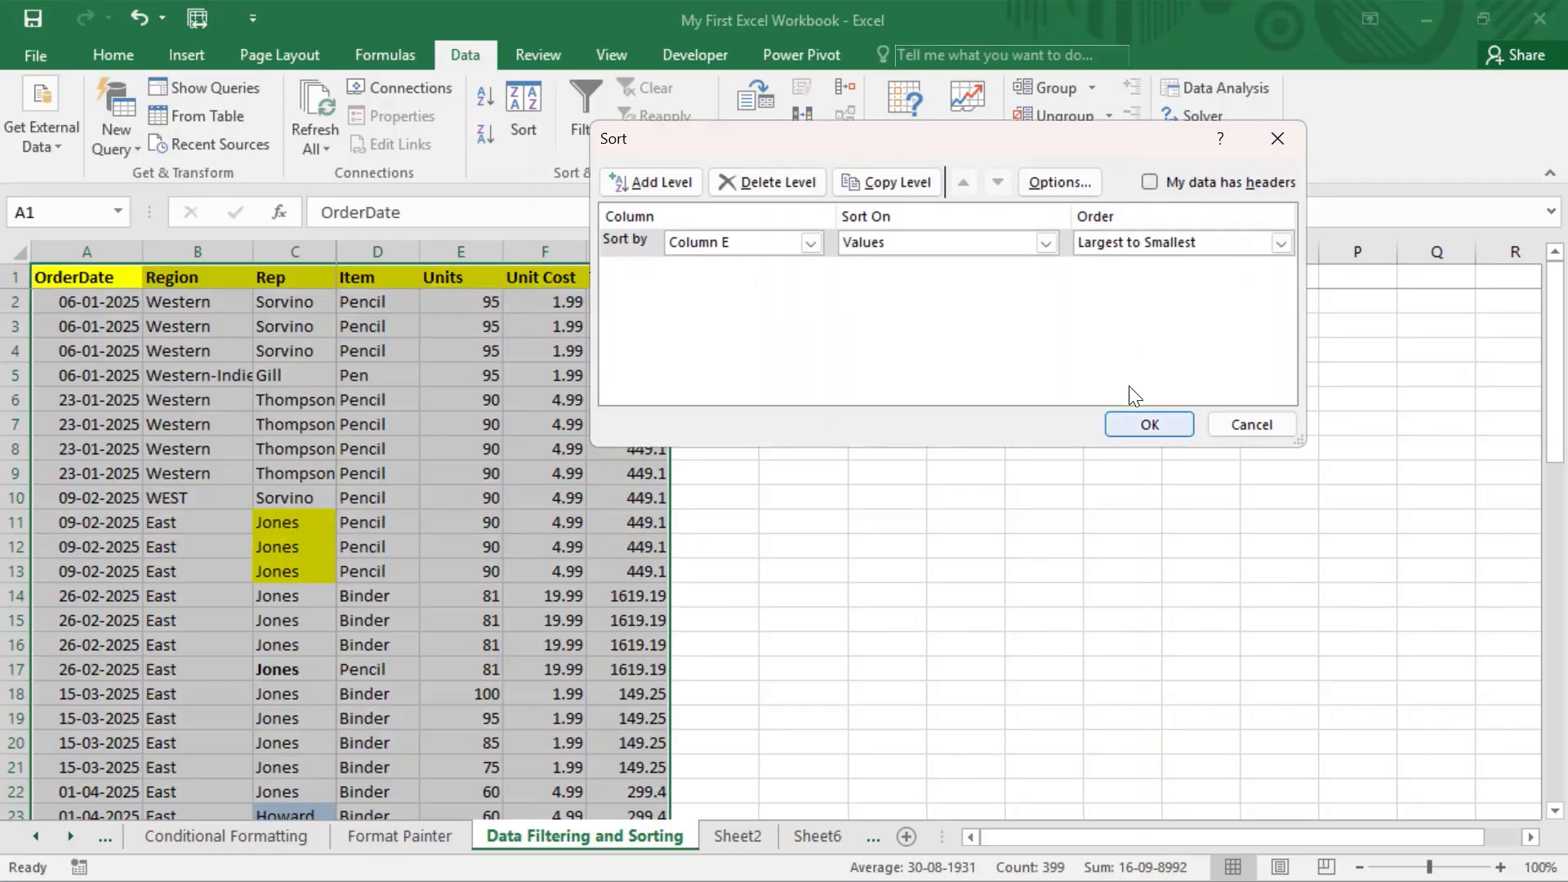
pyautogui.press('Return')
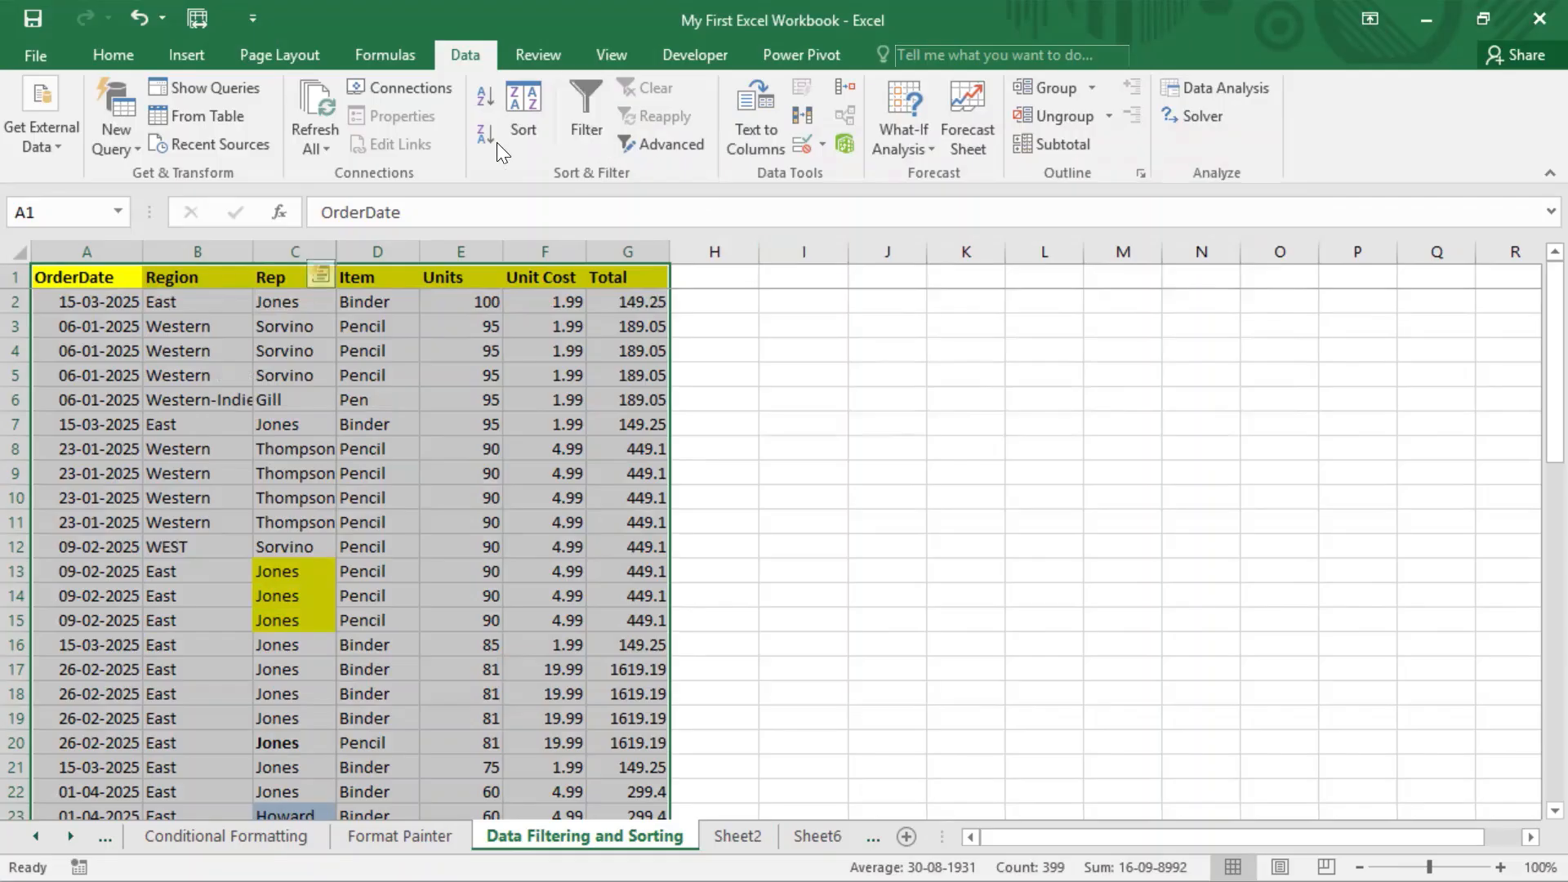
# - Try sorting the table by Column D on Values, Z to A, without headers, and undo that sort
pyautogui.click(533, 116)
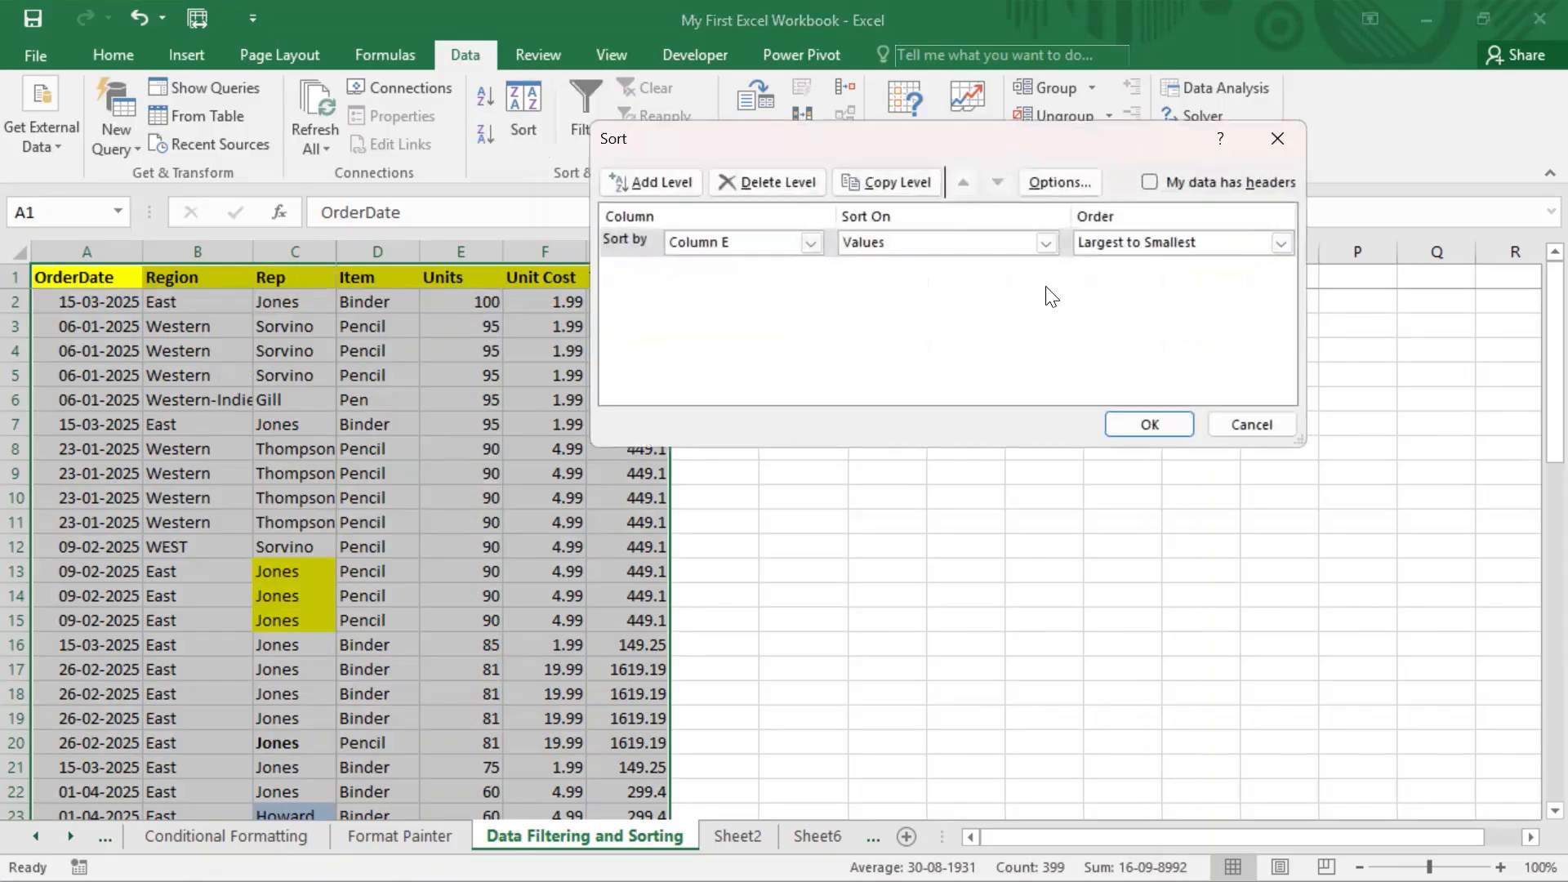
pyautogui.click(801, 240)
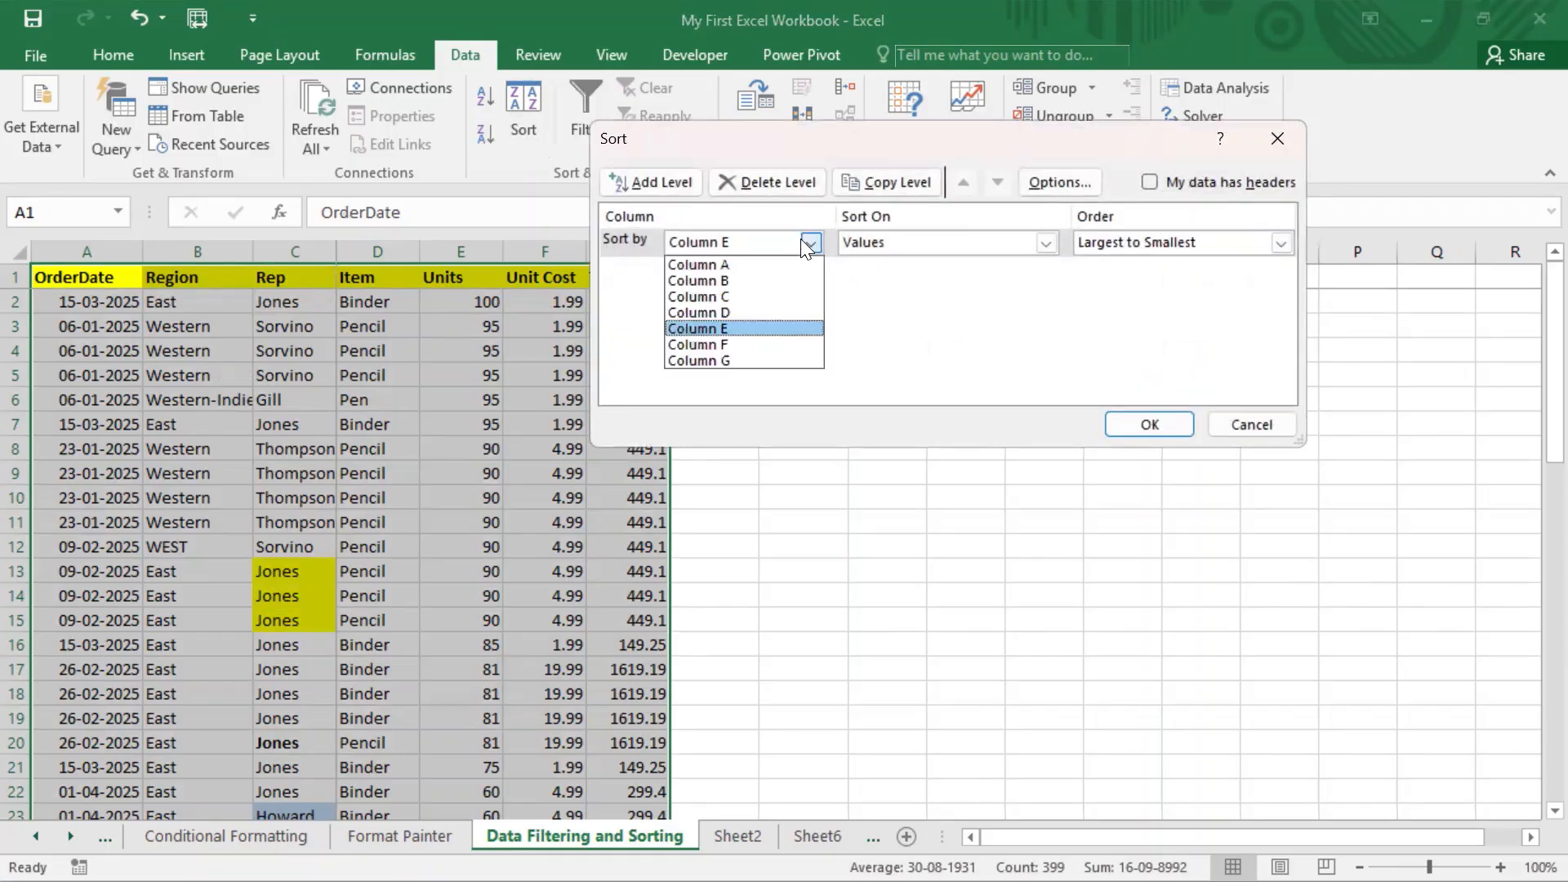
pyautogui.click(753, 312)
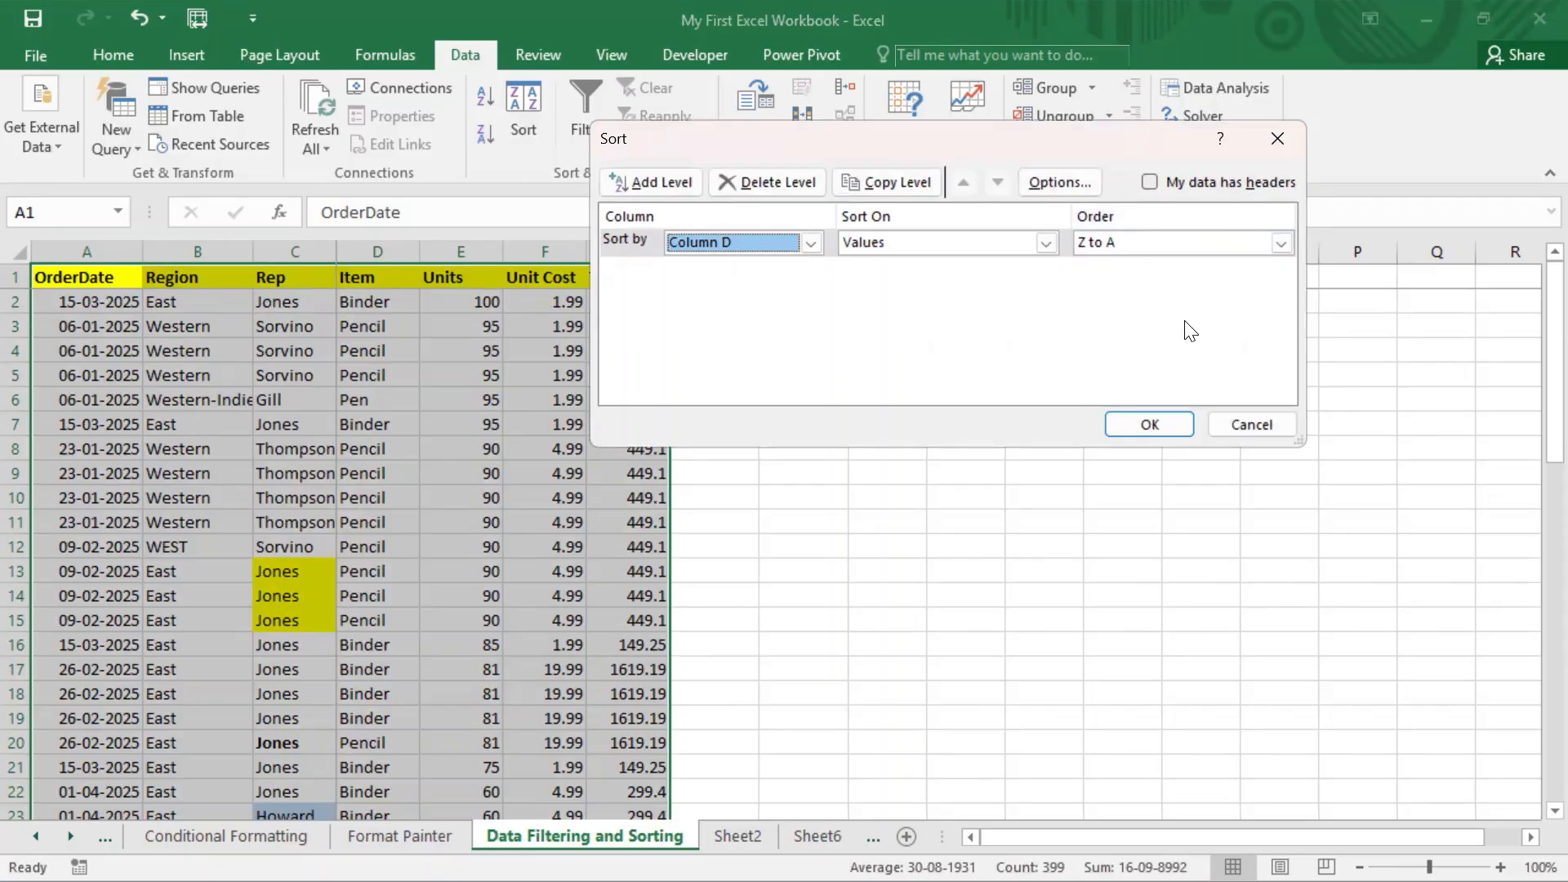
pyautogui.press('Return')
pyautogui.scroll(-10, 441, 571)
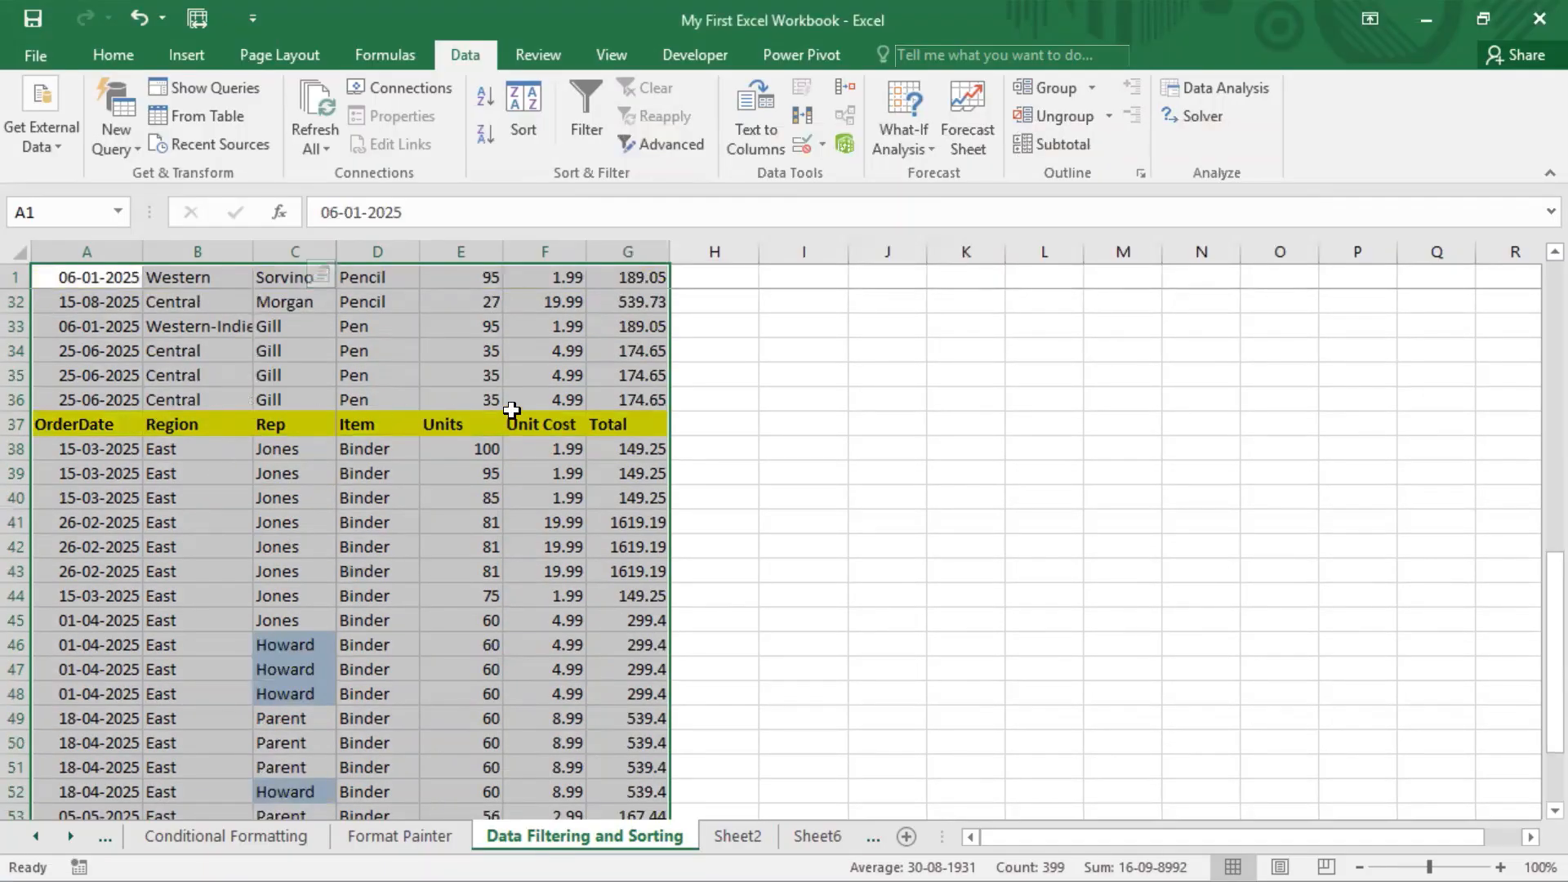
pyautogui.moveTo(131, 421); pyautogui.dragTo(637, 424)
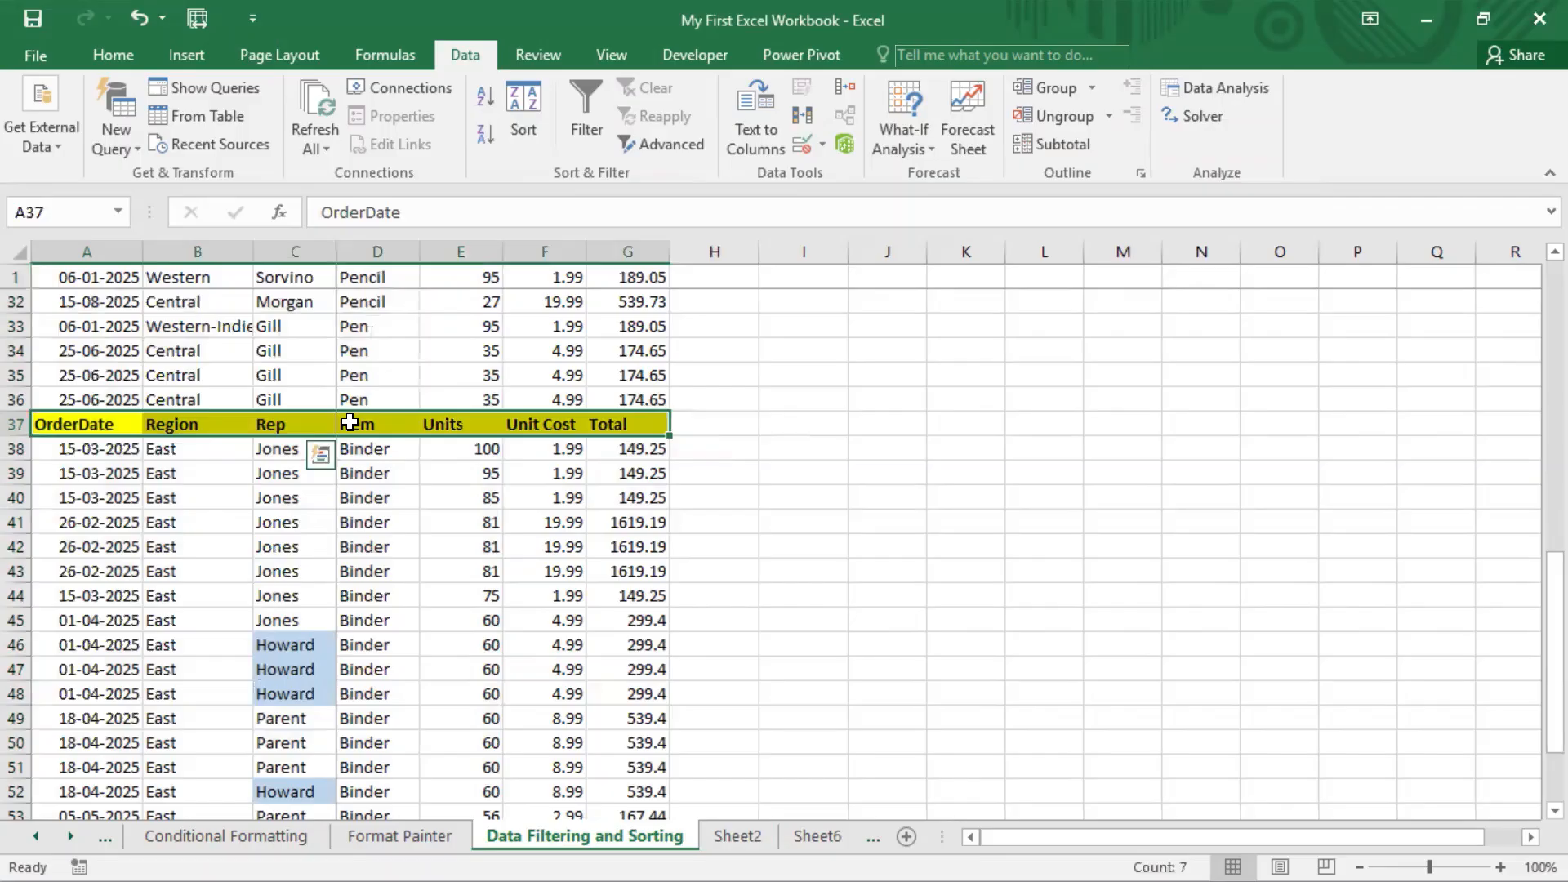
pyautogui.click(321, 454)
pyautogui.click(611, 450)
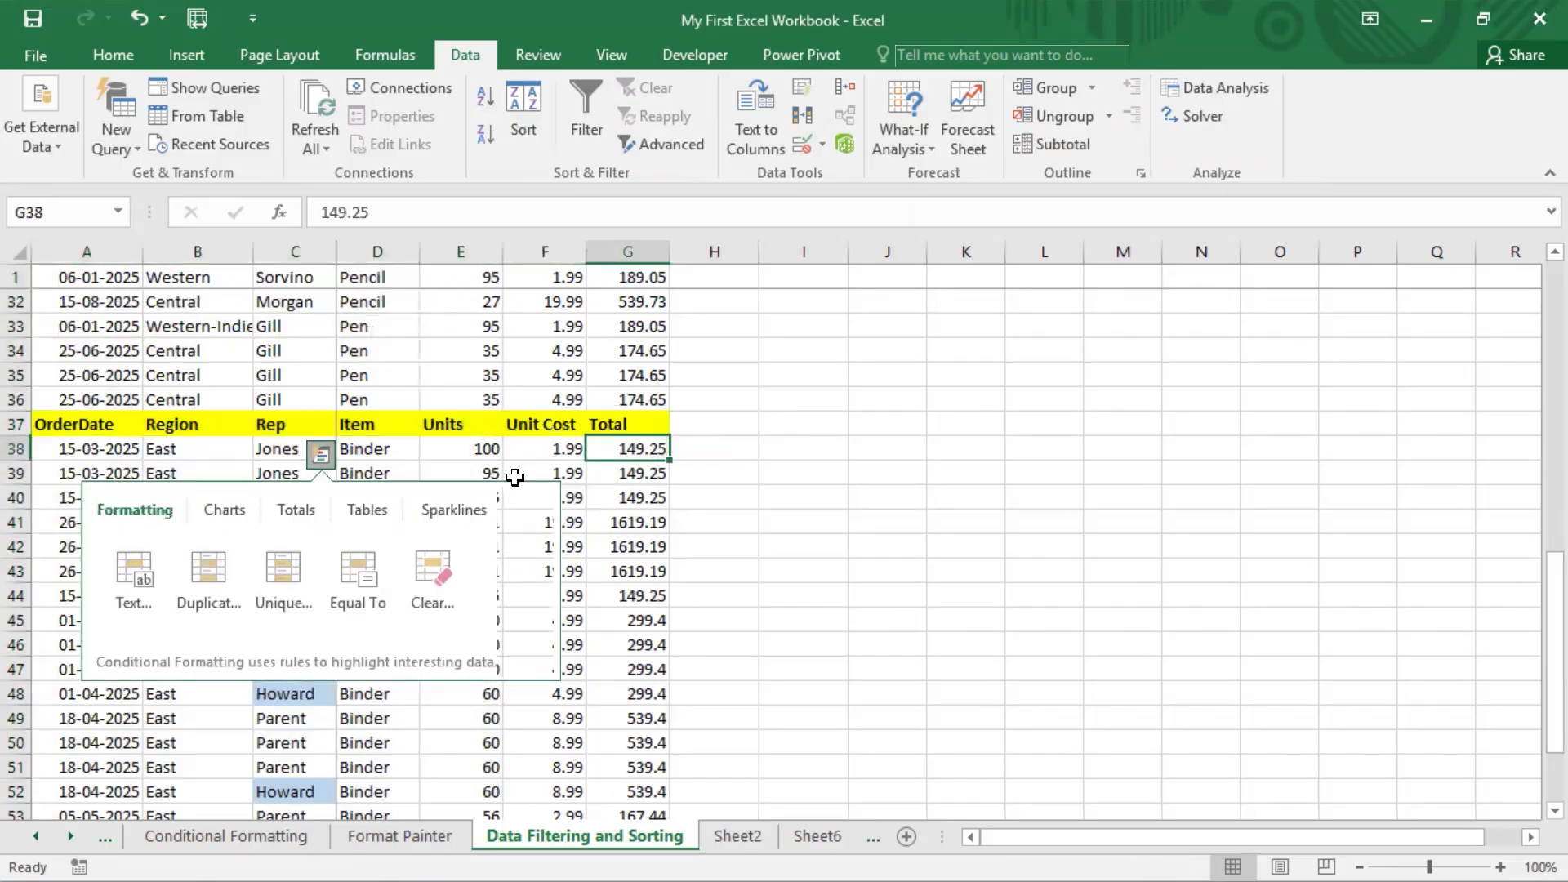
pyautogui.hotkey('ctrl', 'z')
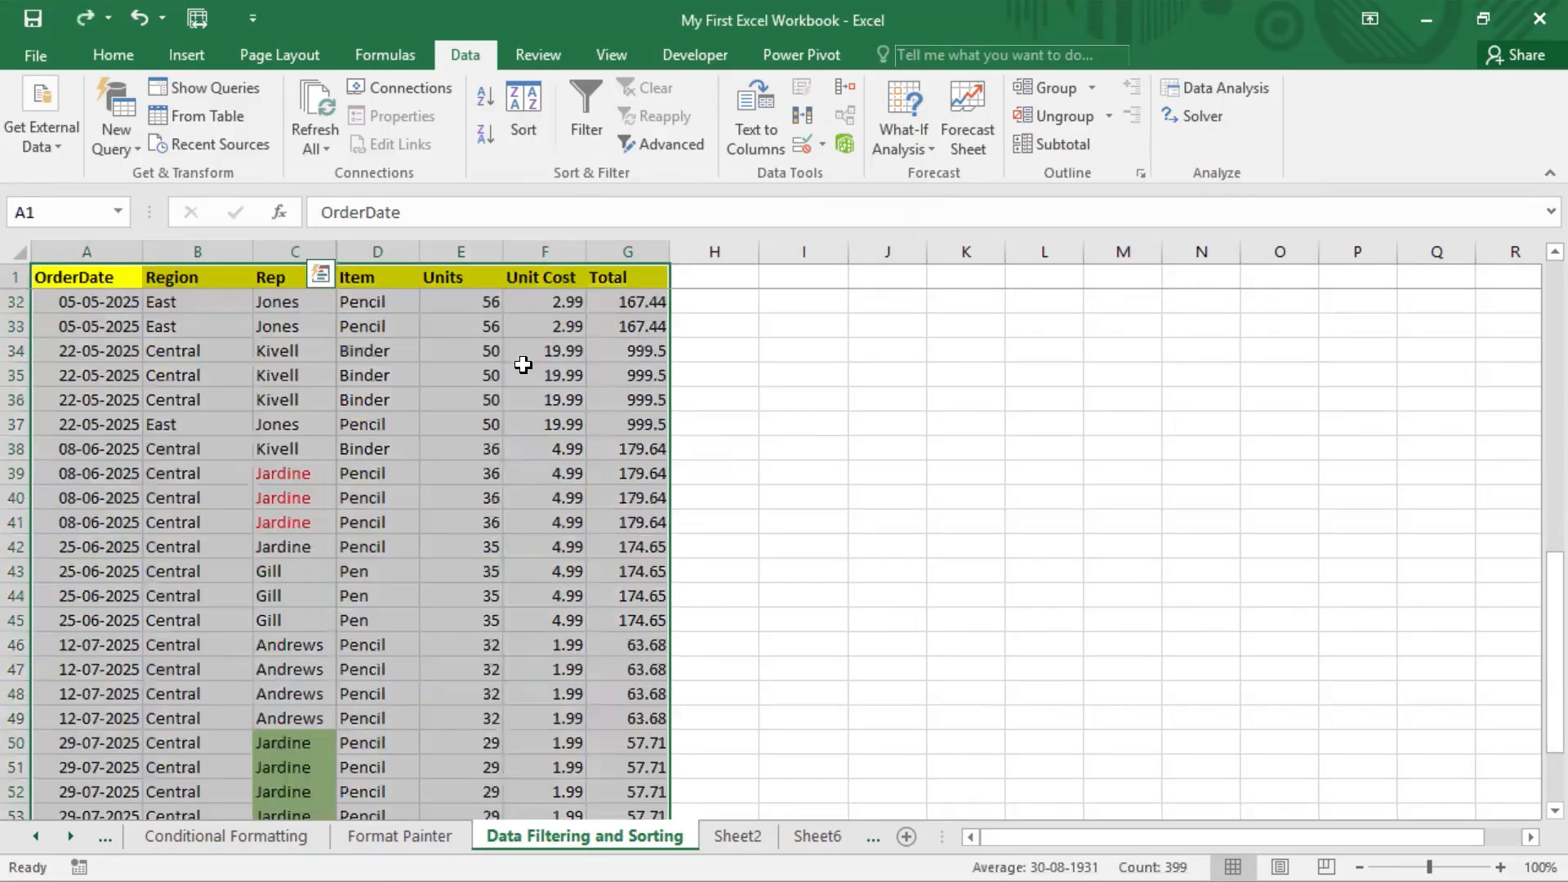
# - Turn on the data-has-headers option for the table's sort, comparing the available sort columns with the option off and on
pyautogui.click(525, 116)
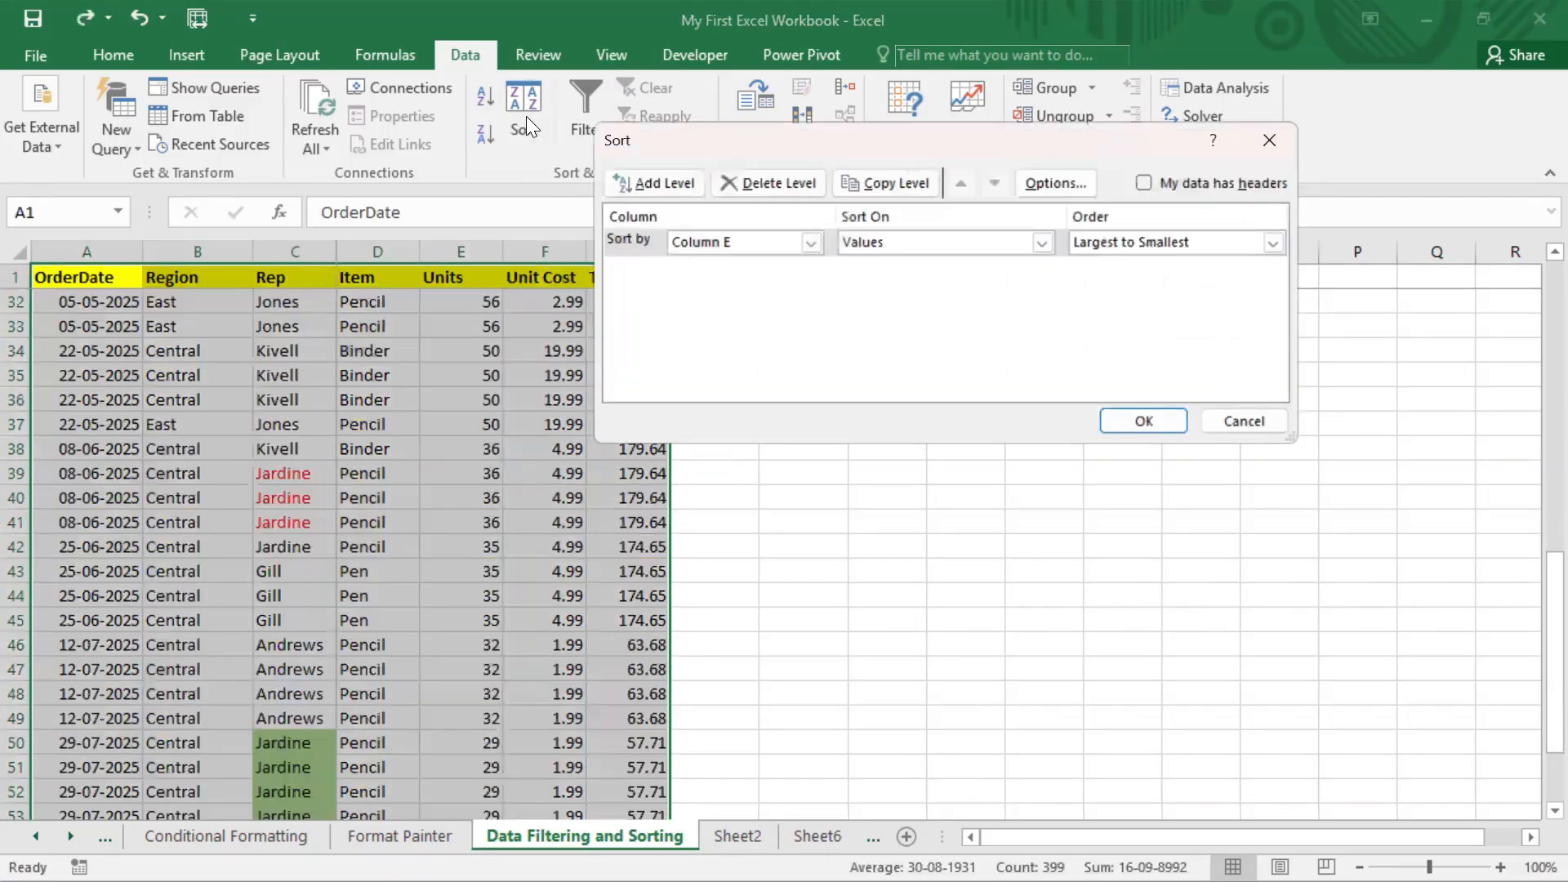
pyautogui.click(1149, 181)
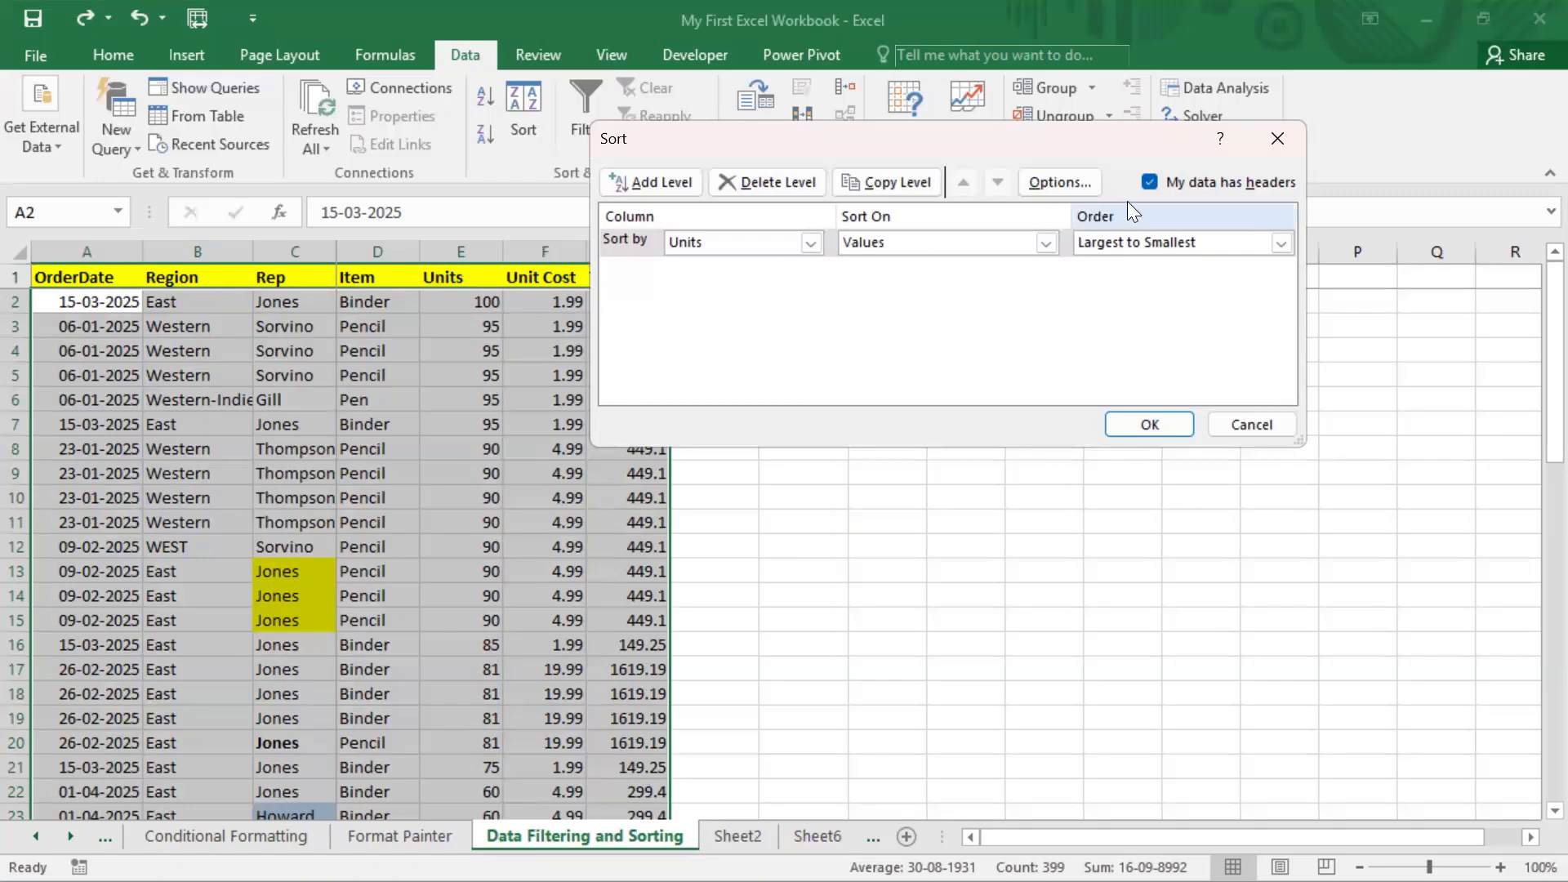
pyautogui.click(1150, 181)
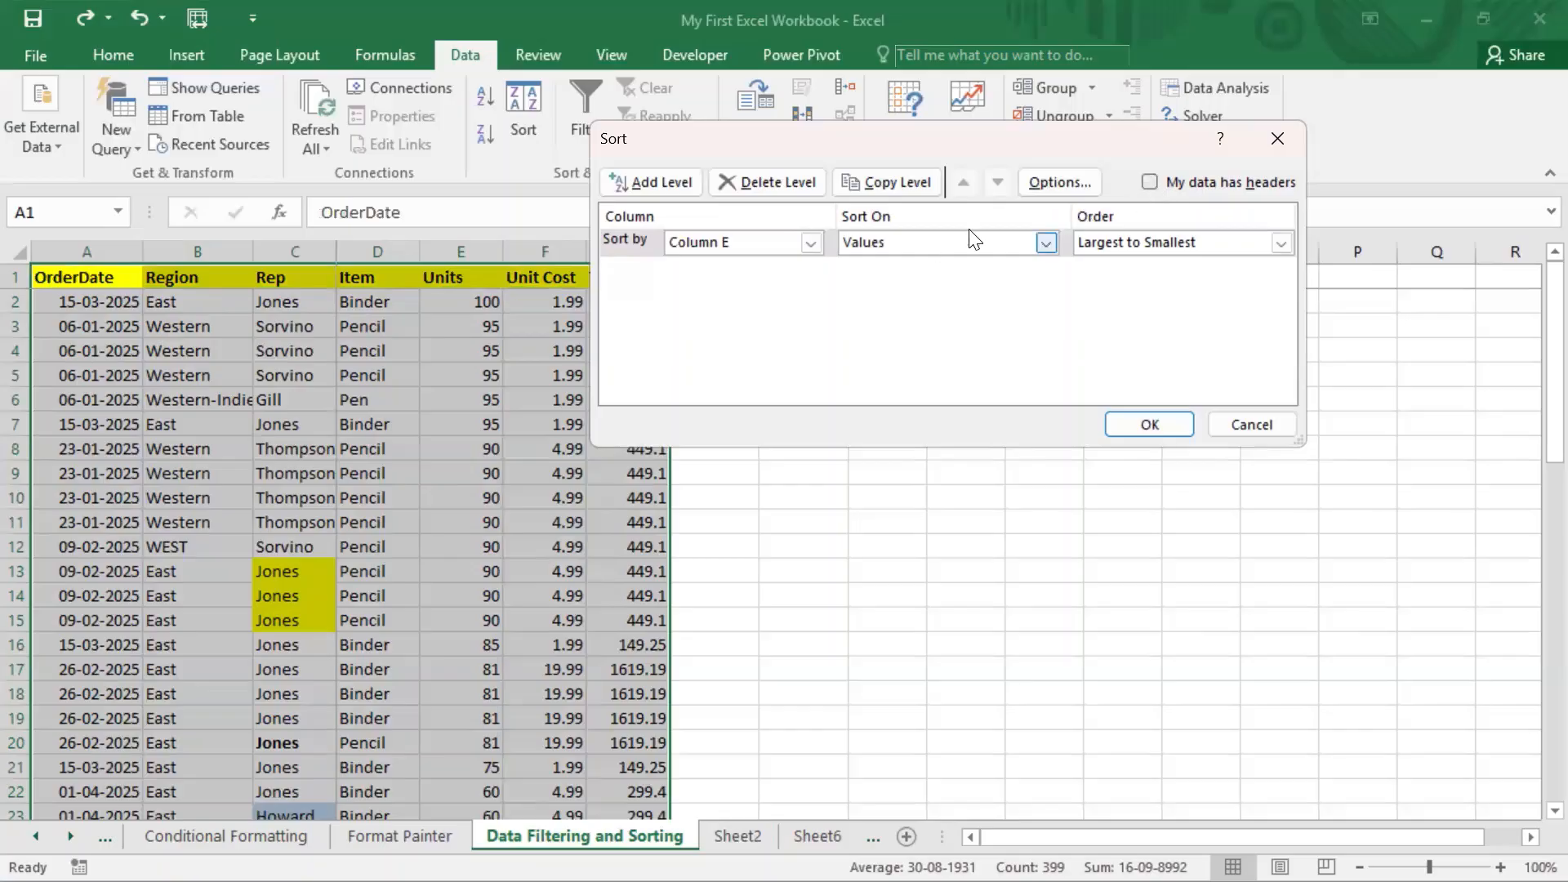
pyautogui.click(810, 242)
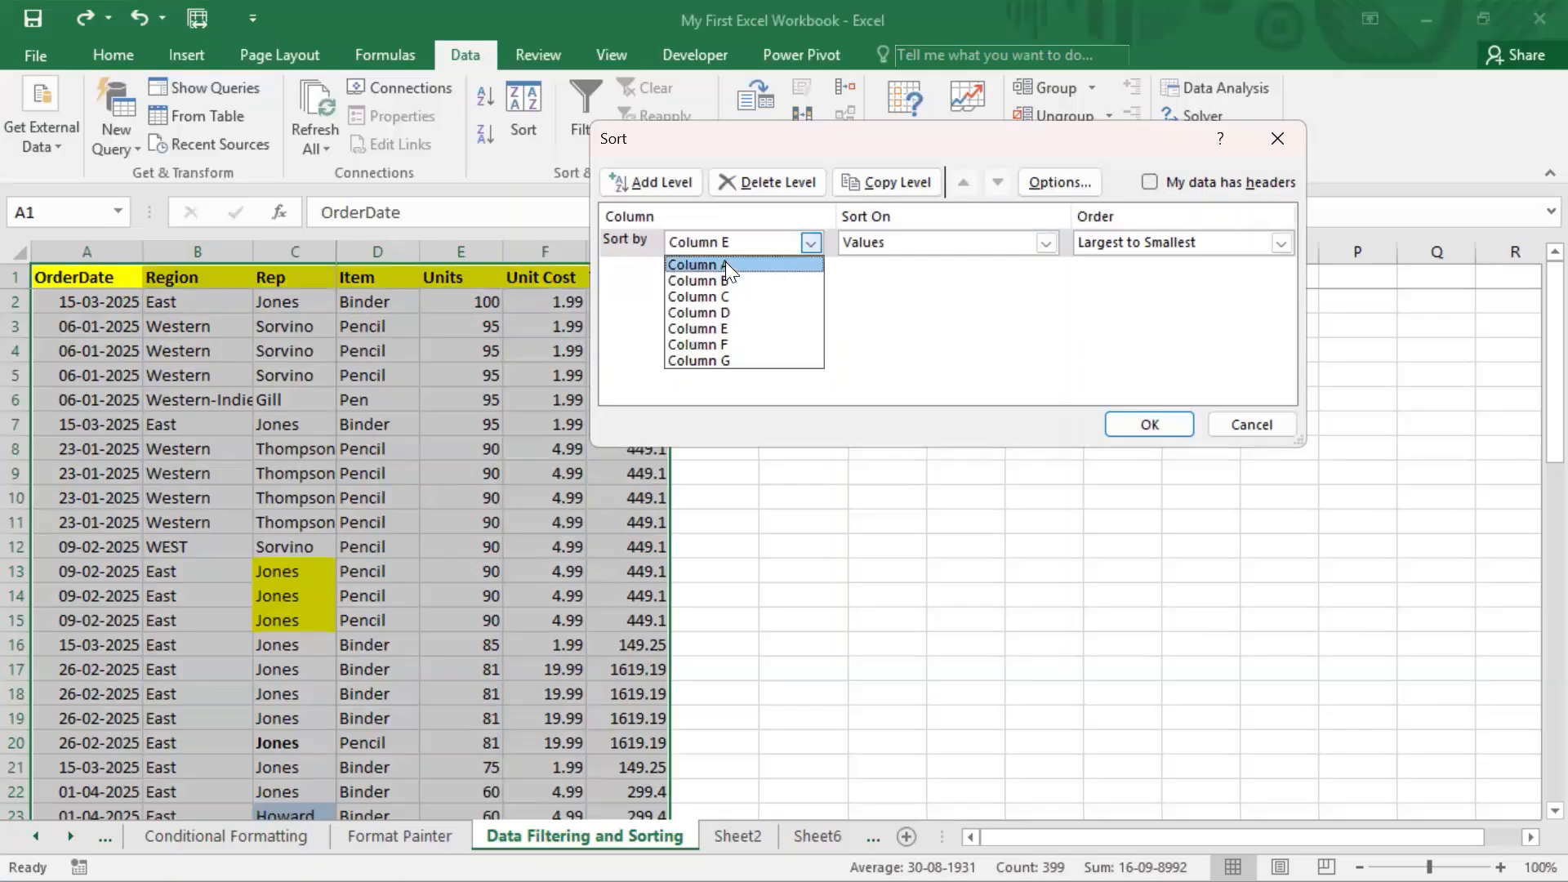
pyautogui.click(970, 337)
pyautogui.click(1155, 183)
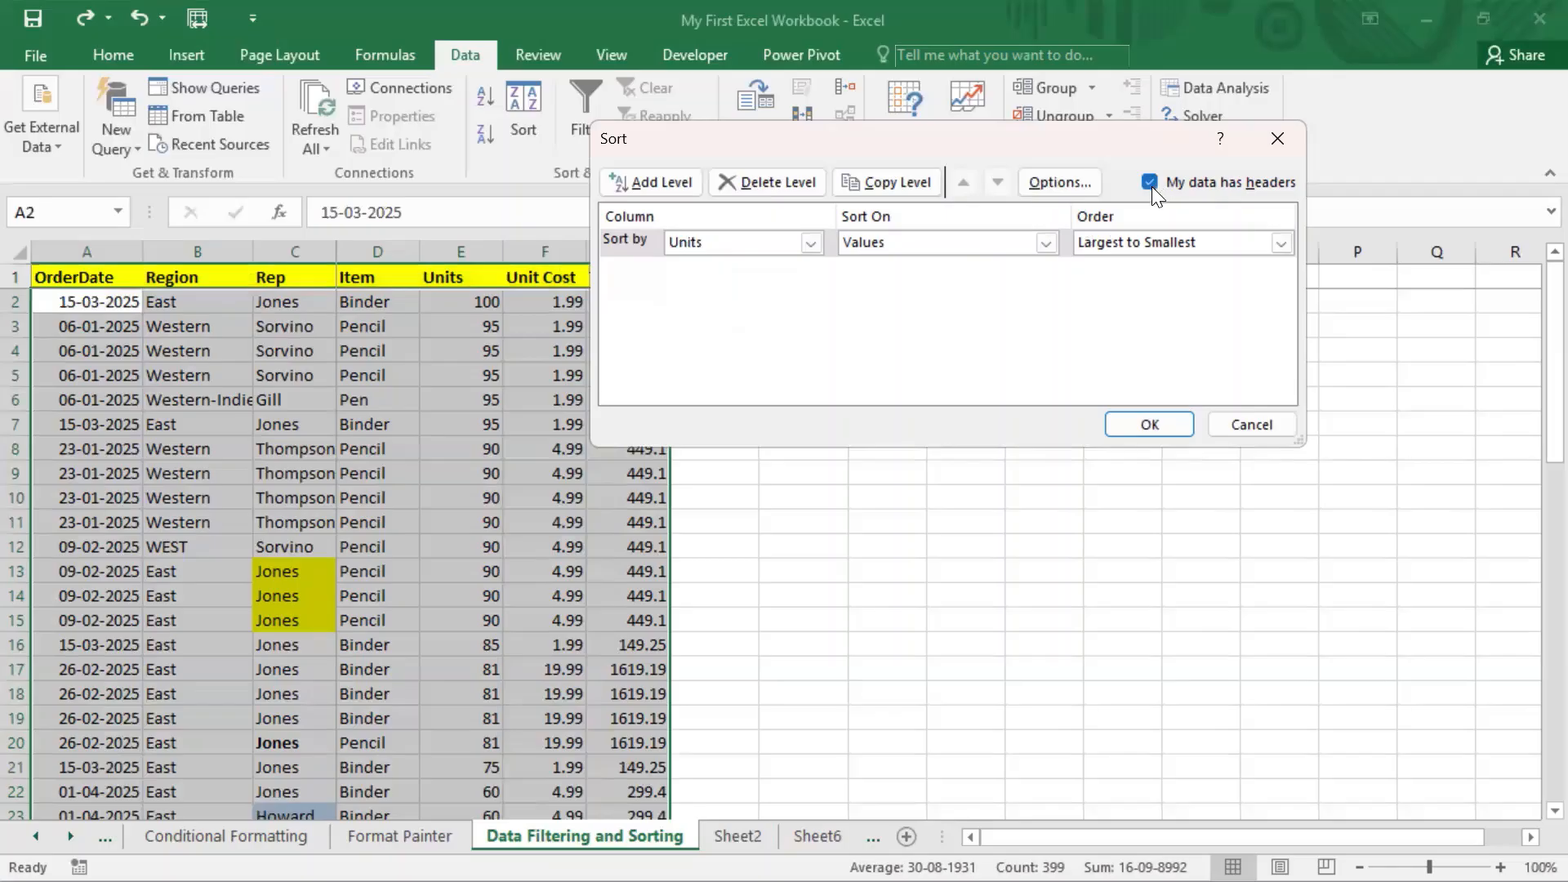
pyautogui.click(810, 243)
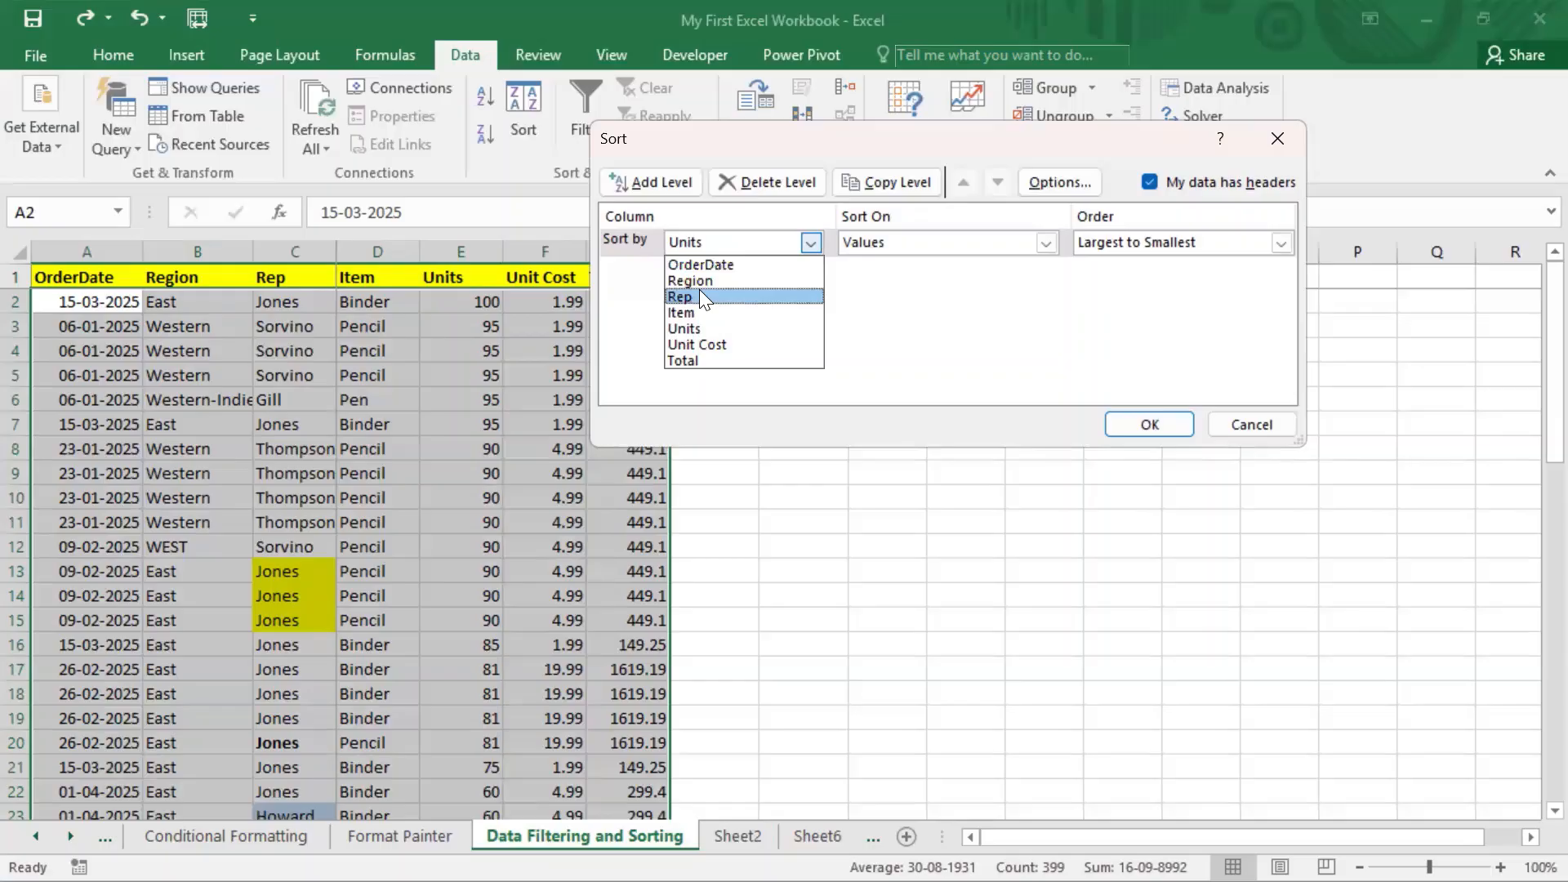
pyautogui.click(962, 299)
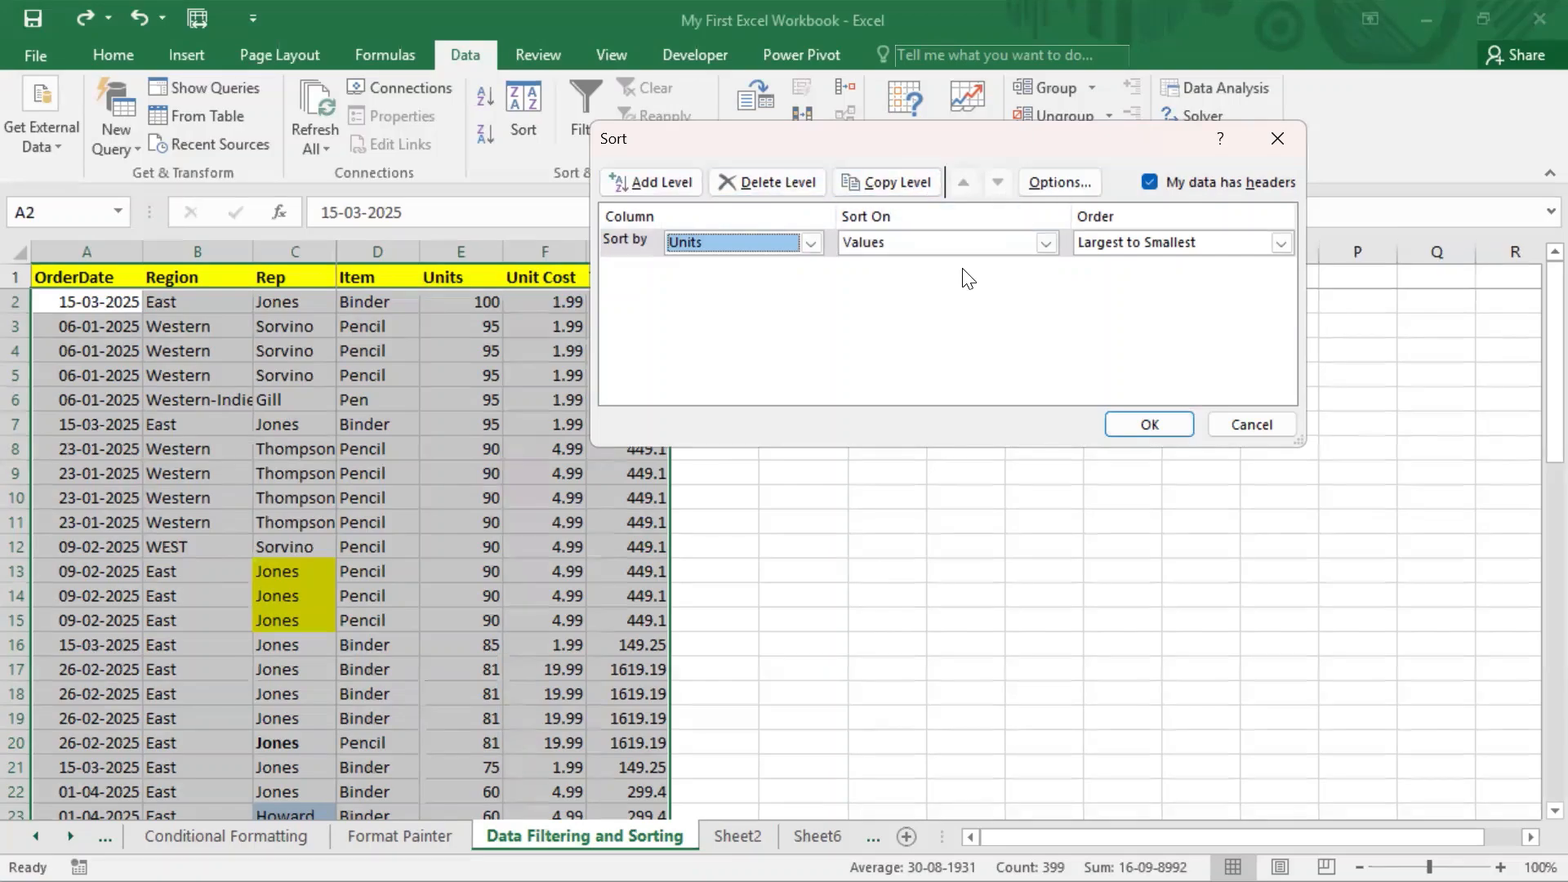
pyautogui.moveTo(947, 163); pyautogui.dragTo(1012, 201)
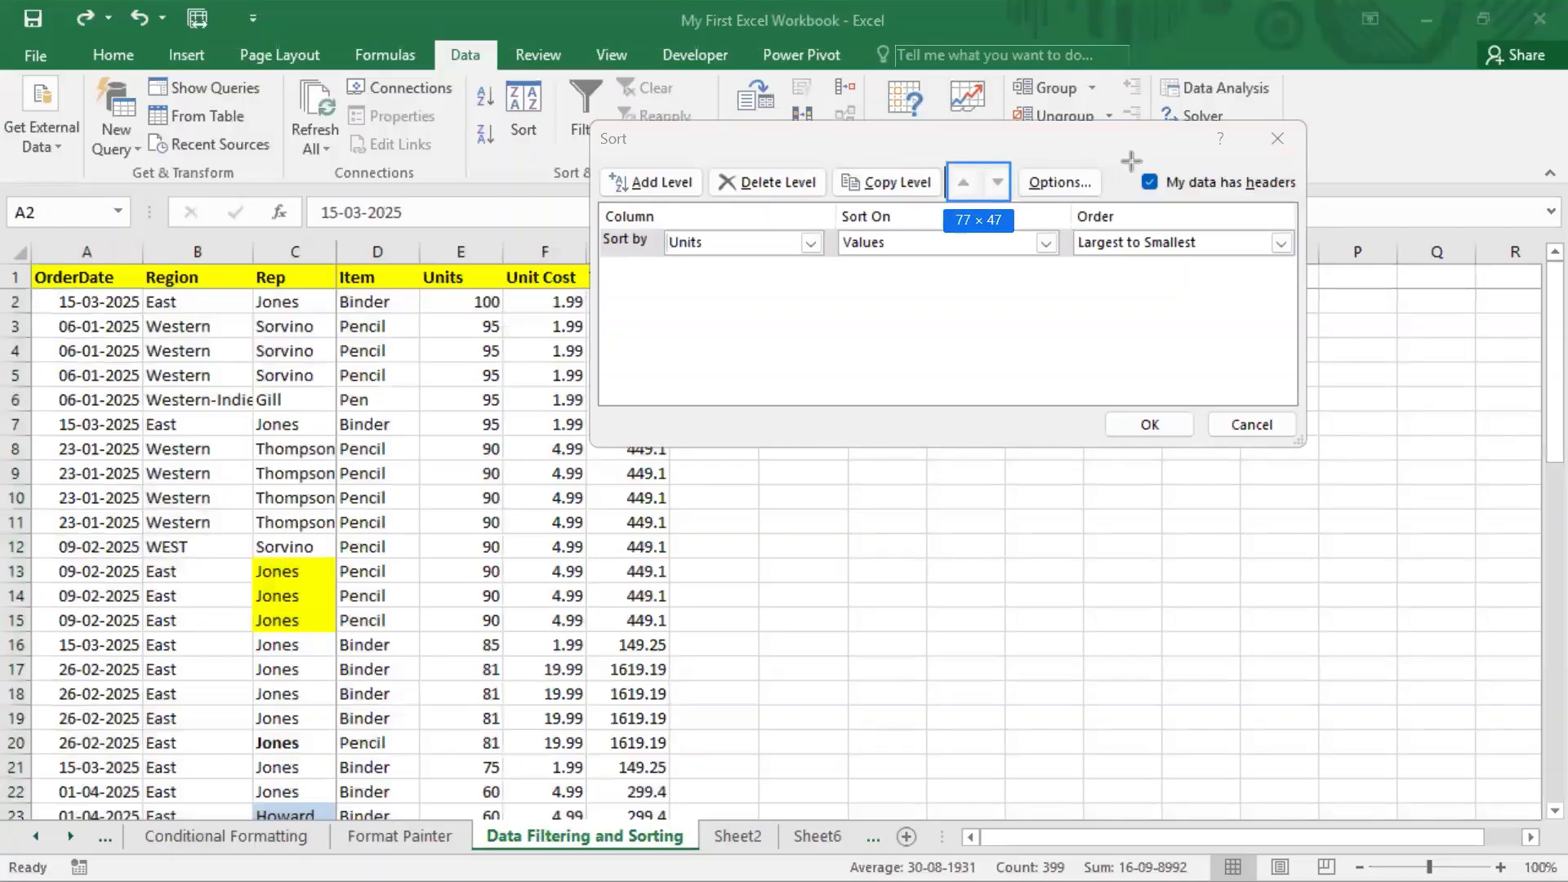
pyautogui.moveTo(1131, 160)
pyautogui.mouseDown()
pyautogui.moveTo(1214, 200)
pyautogui.moveTo(1300, 199)
pyautogui.mouseUp()
pyautogui.moveTo(600, 203)
pyautogui.mouseDown()
pyautogui.moveTo(690, 308)
pyautogui.moveTo(1297, 277)
pyautogui.mouseUp()
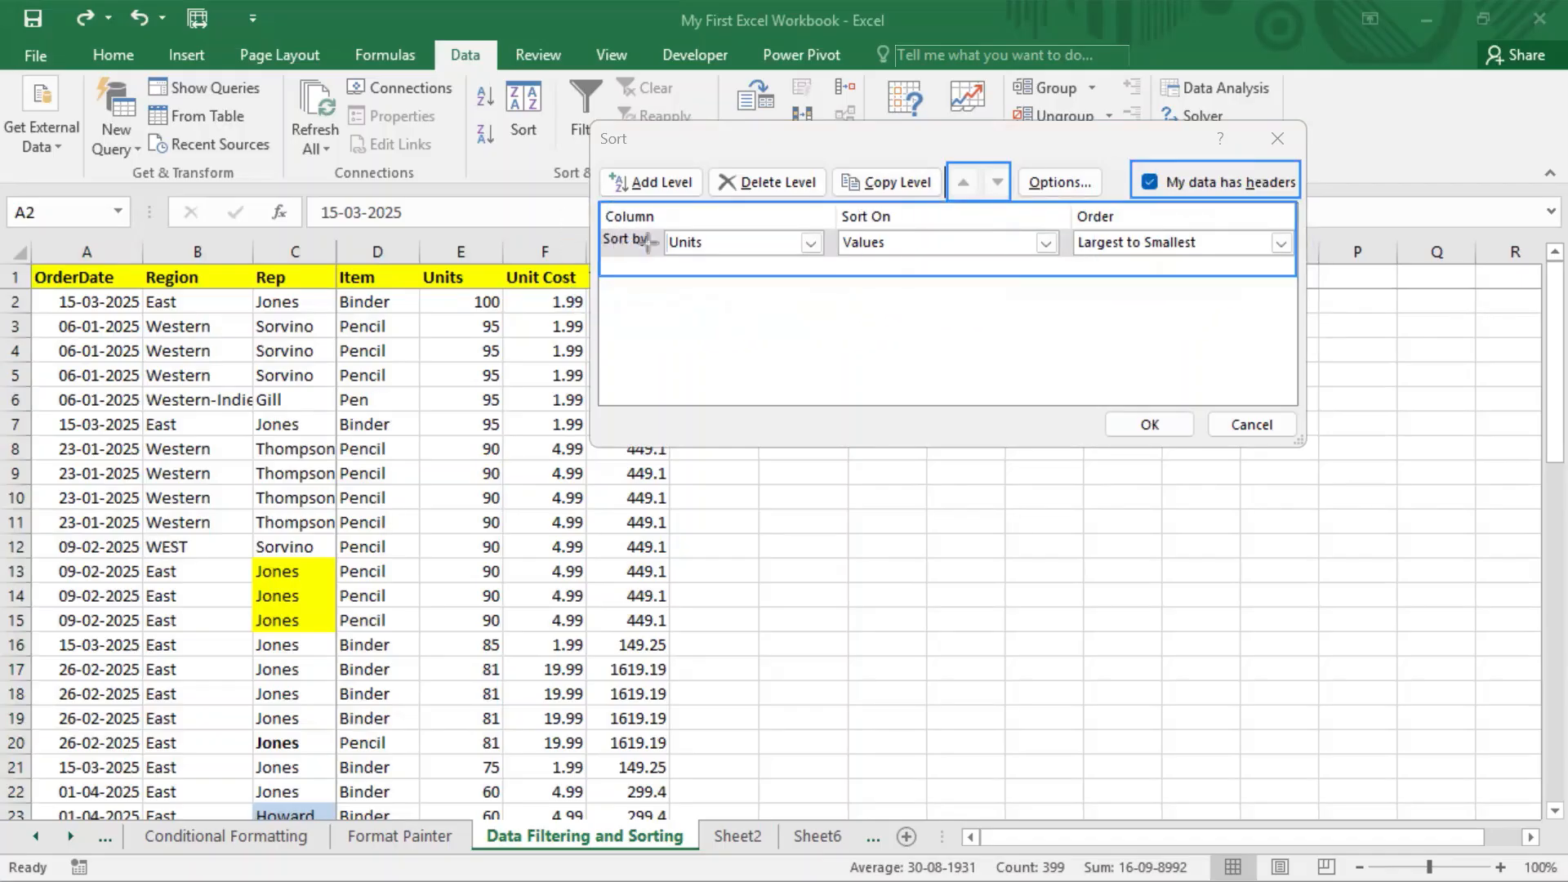
# - Set the sort level to the Rep column, sorting on Font Color
pyautogui.click(1046, 243)
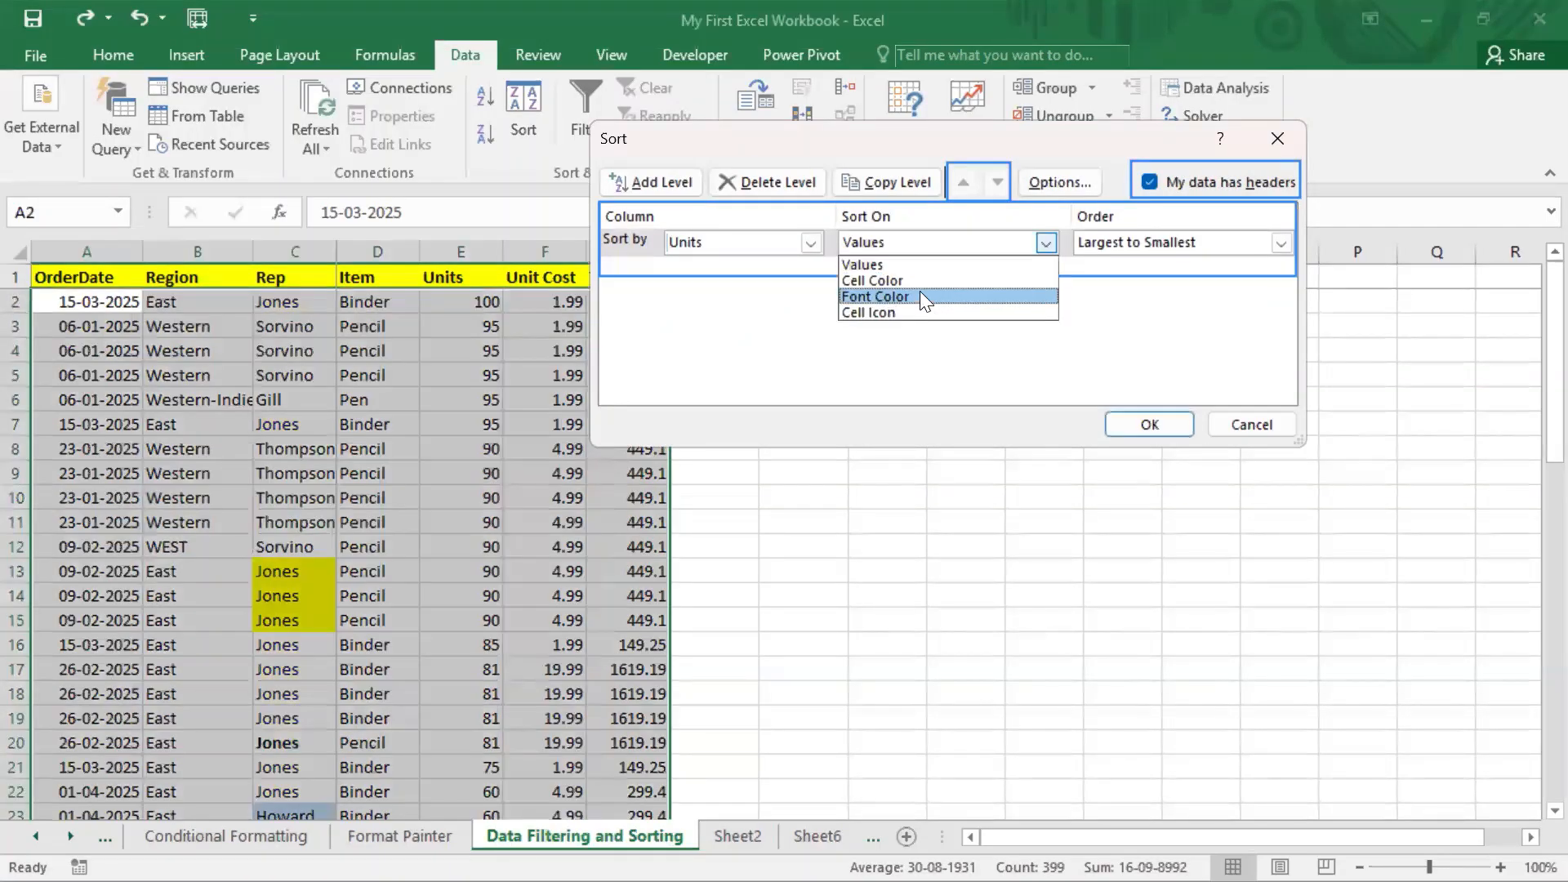
pyautogui.click(1088, 364)
pyautogui.click(976, 248)
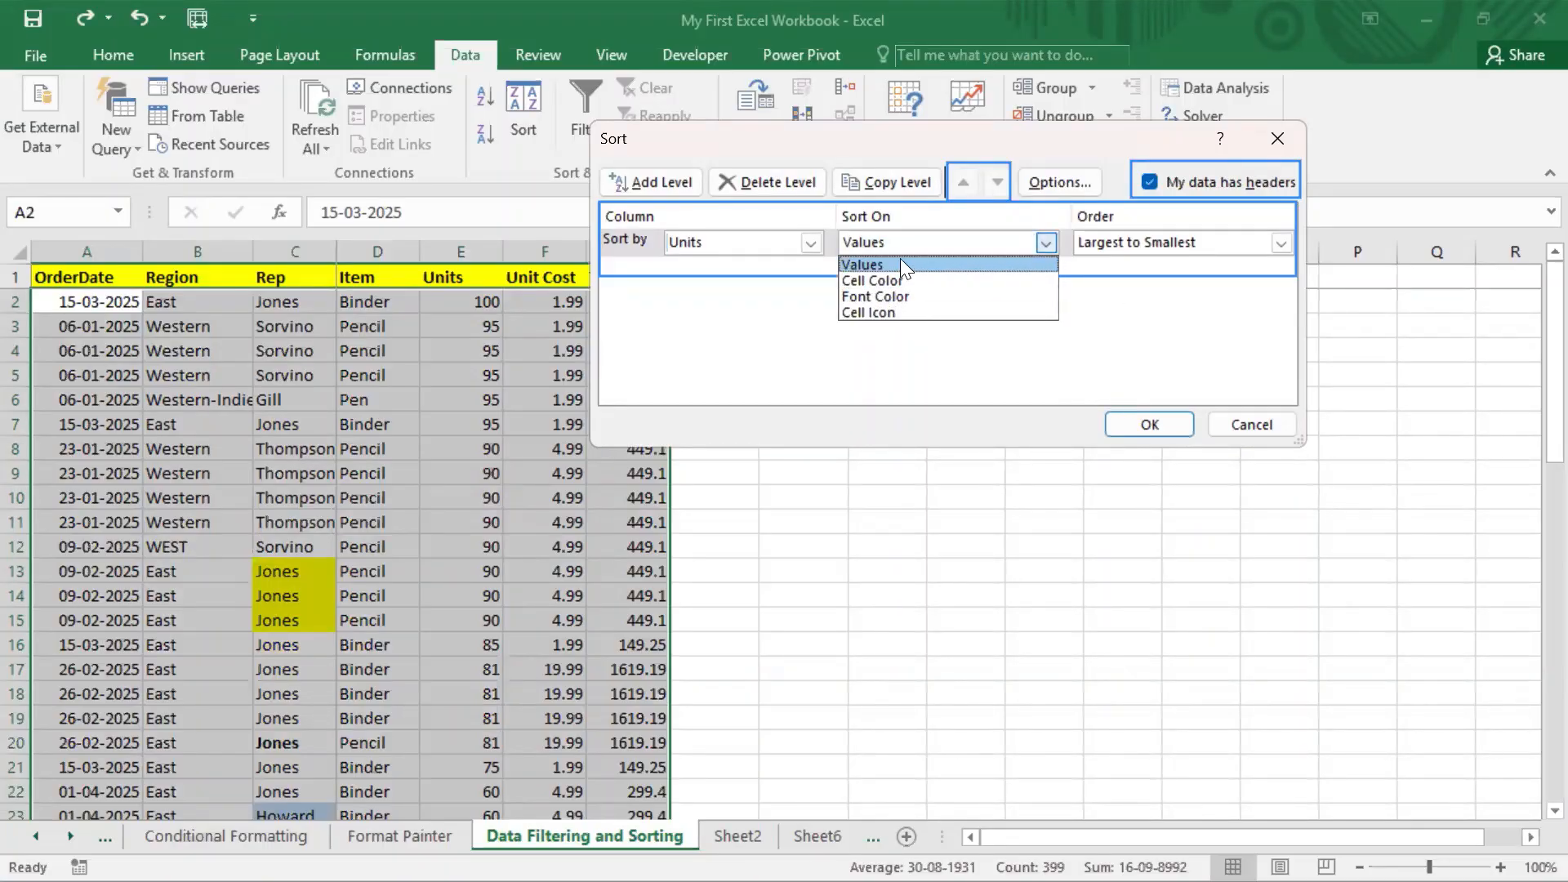
pyautogui.click(898, 296)
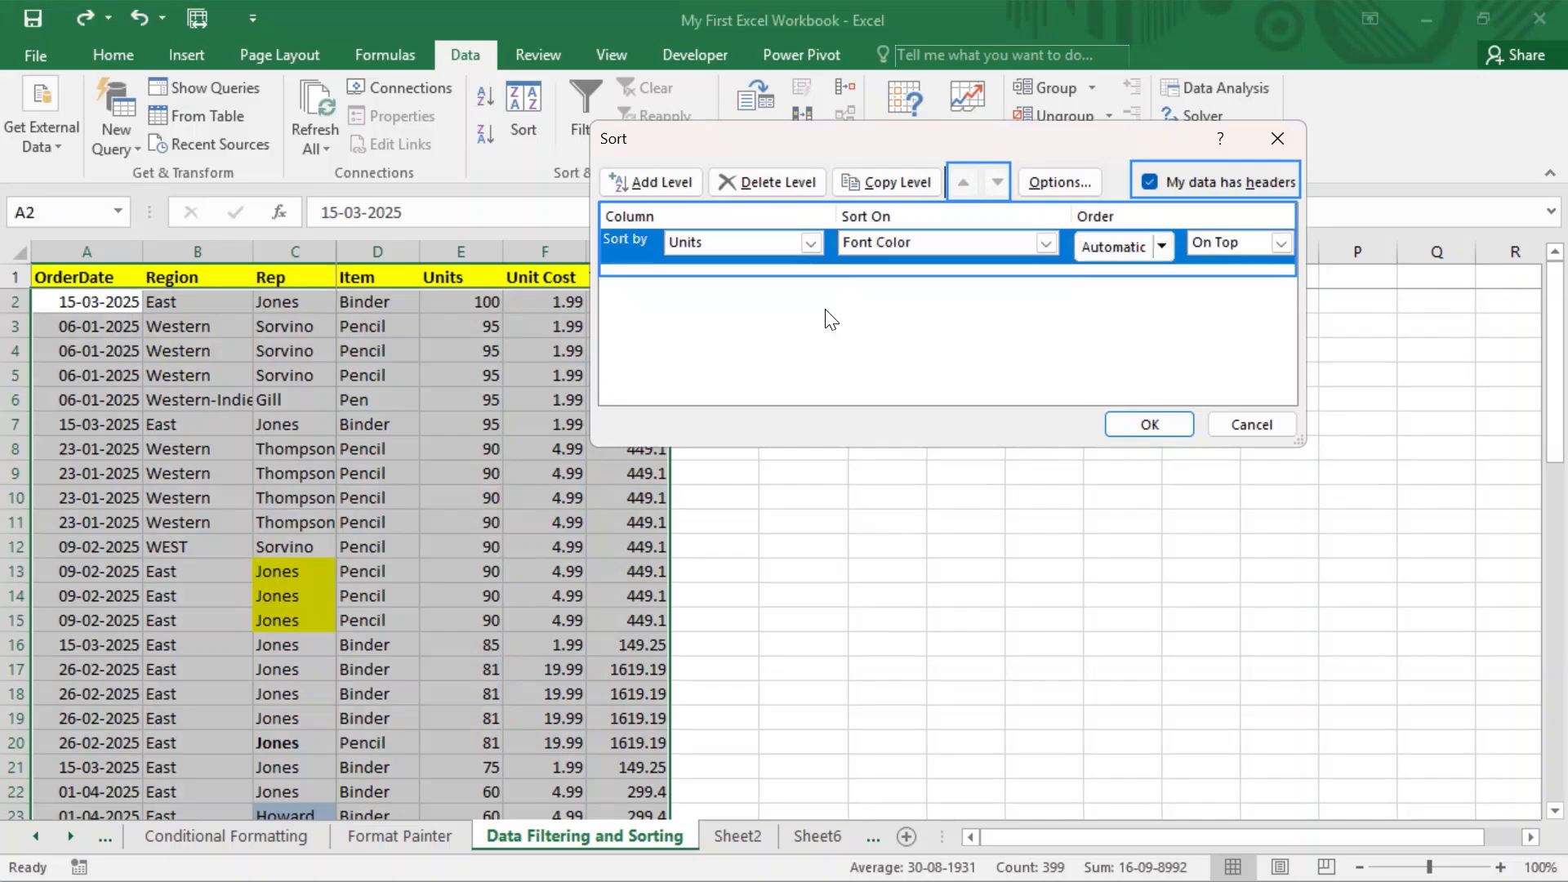
pyautogui.click(788, 247)
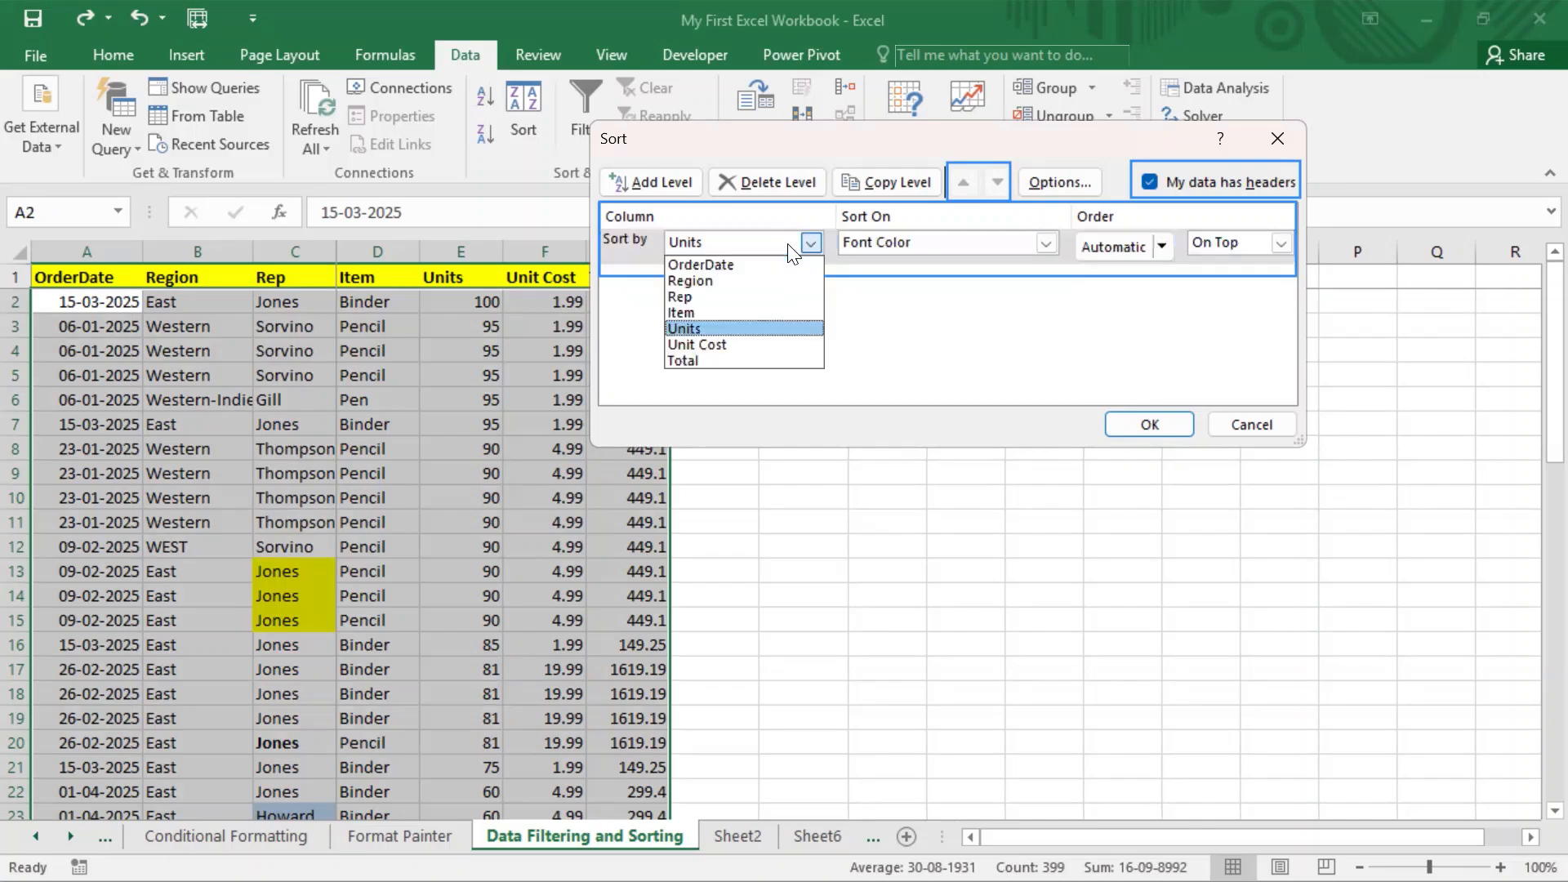
pyautogui.click(717, 296)
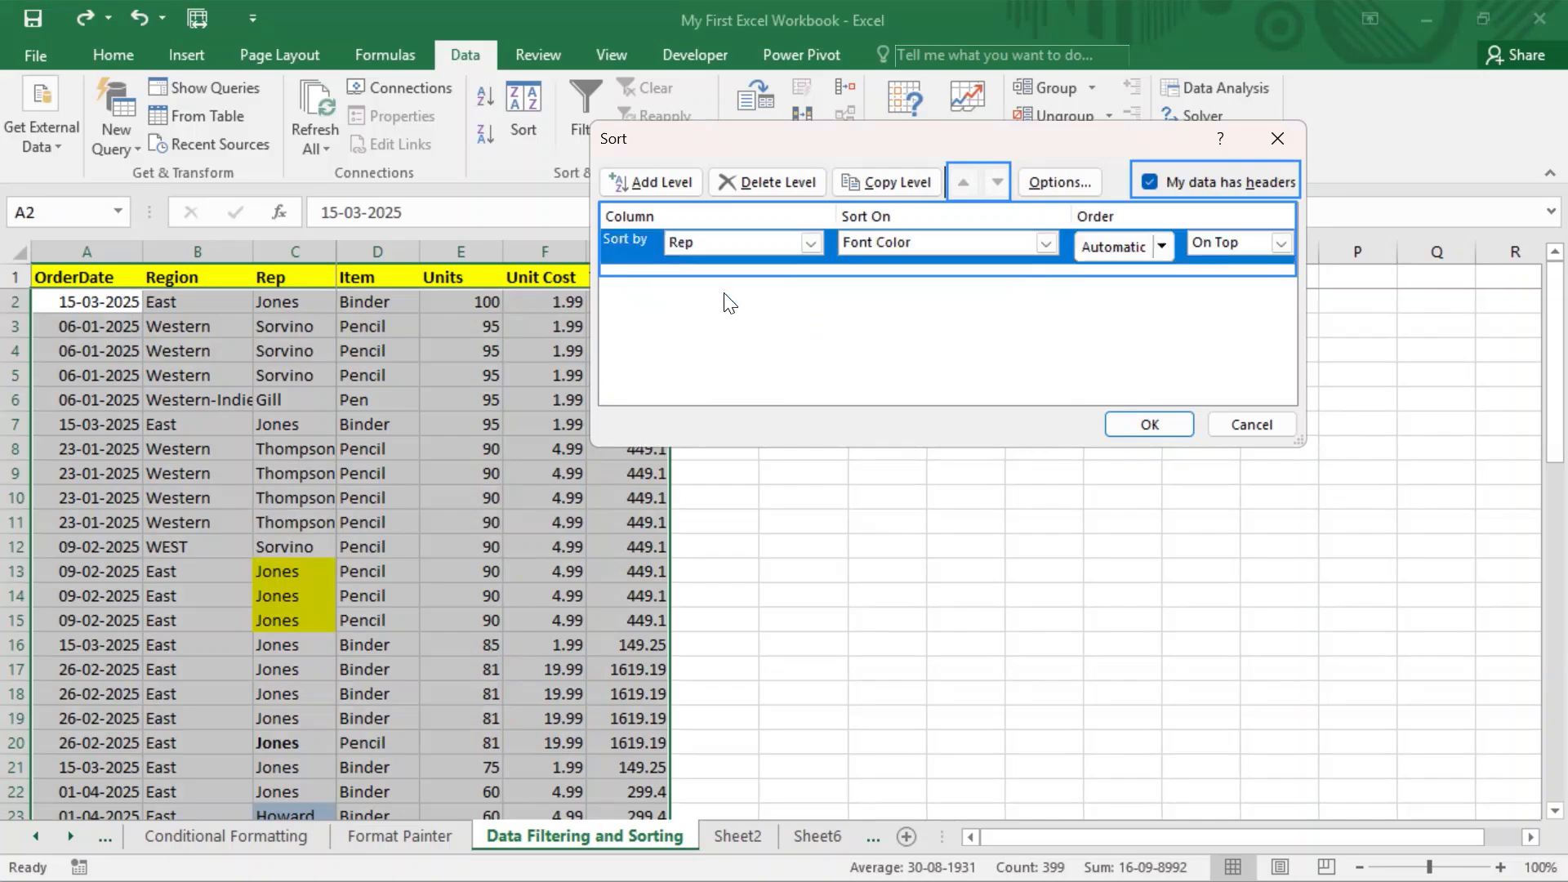
# - Choose red as the font color with On Top as its order and apply the sort
pyautogui.click(1006, 248)
pyautogui.click(1006, 248)
pyautogui.click(1121, 247)
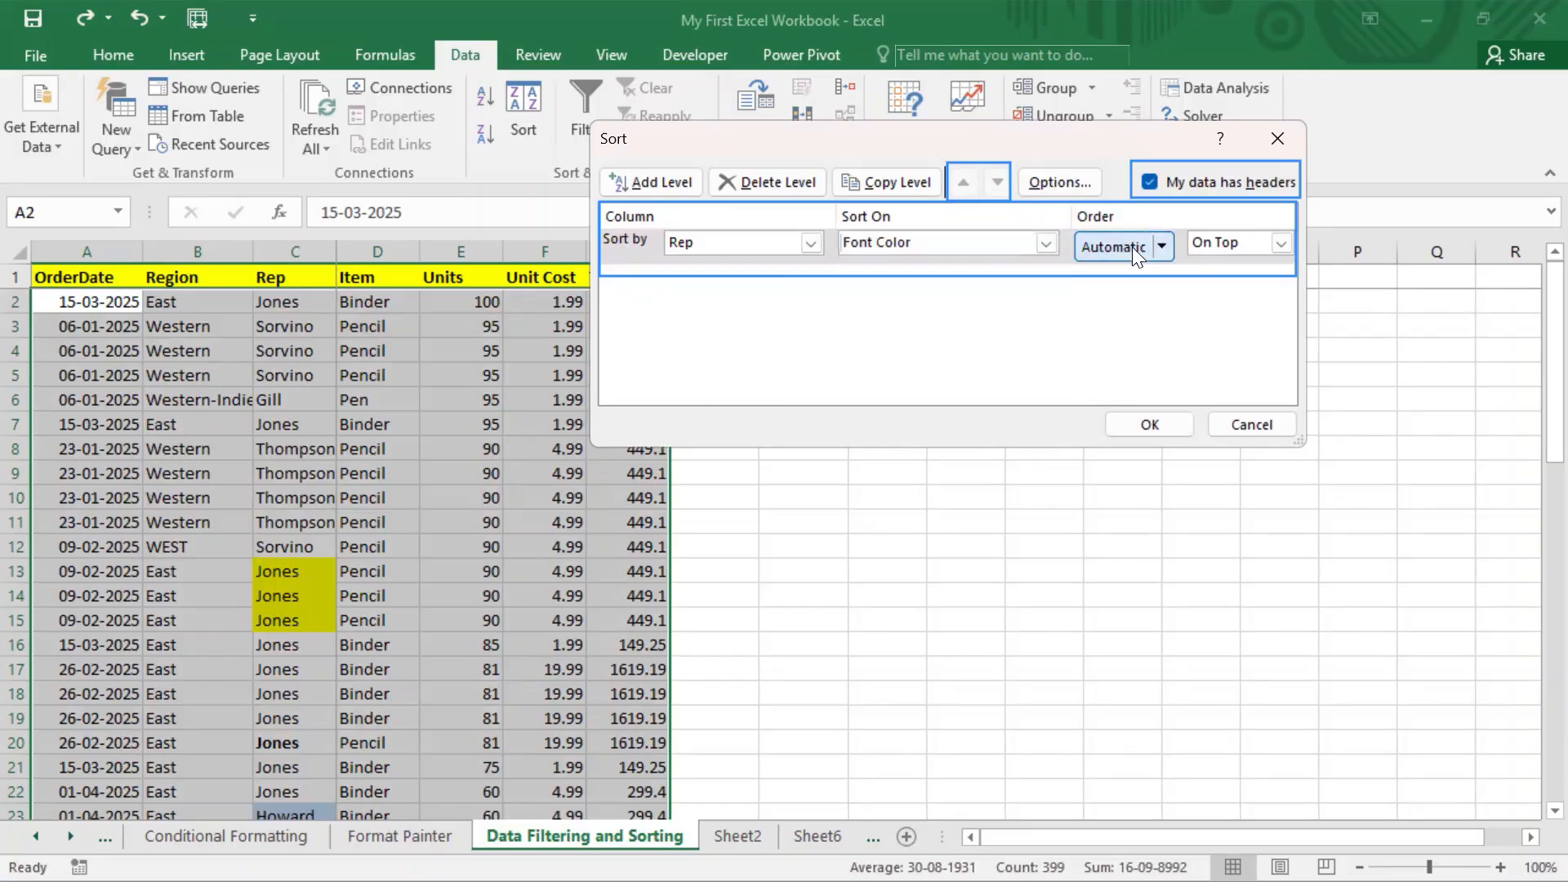
pyautogui.click(1163, 244)
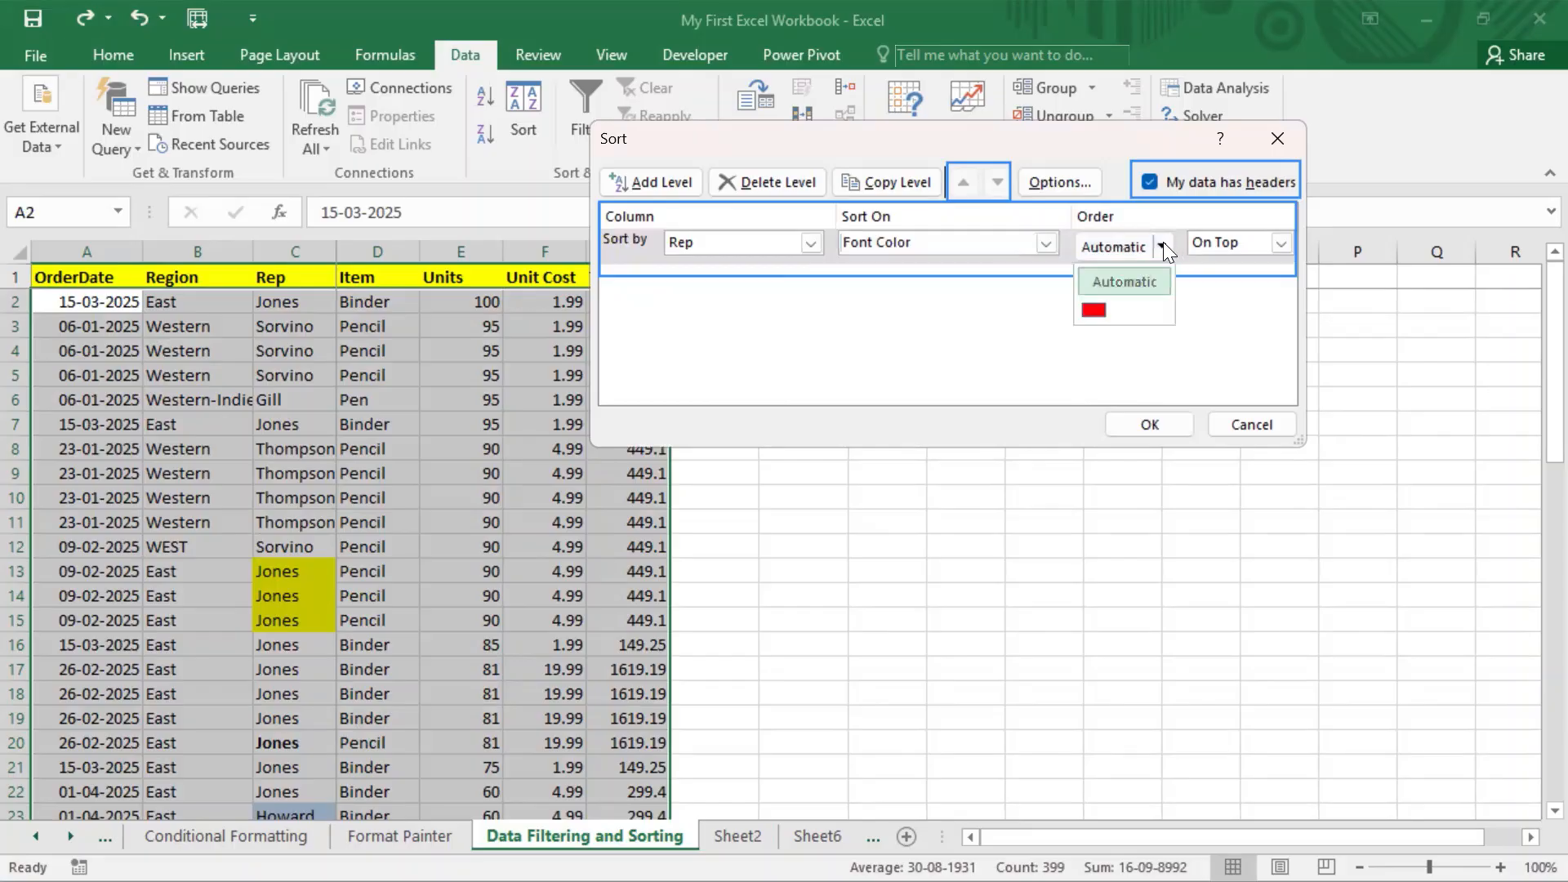
pyautogui.click(1086, 312)
pyautogui.click(1235, 245)
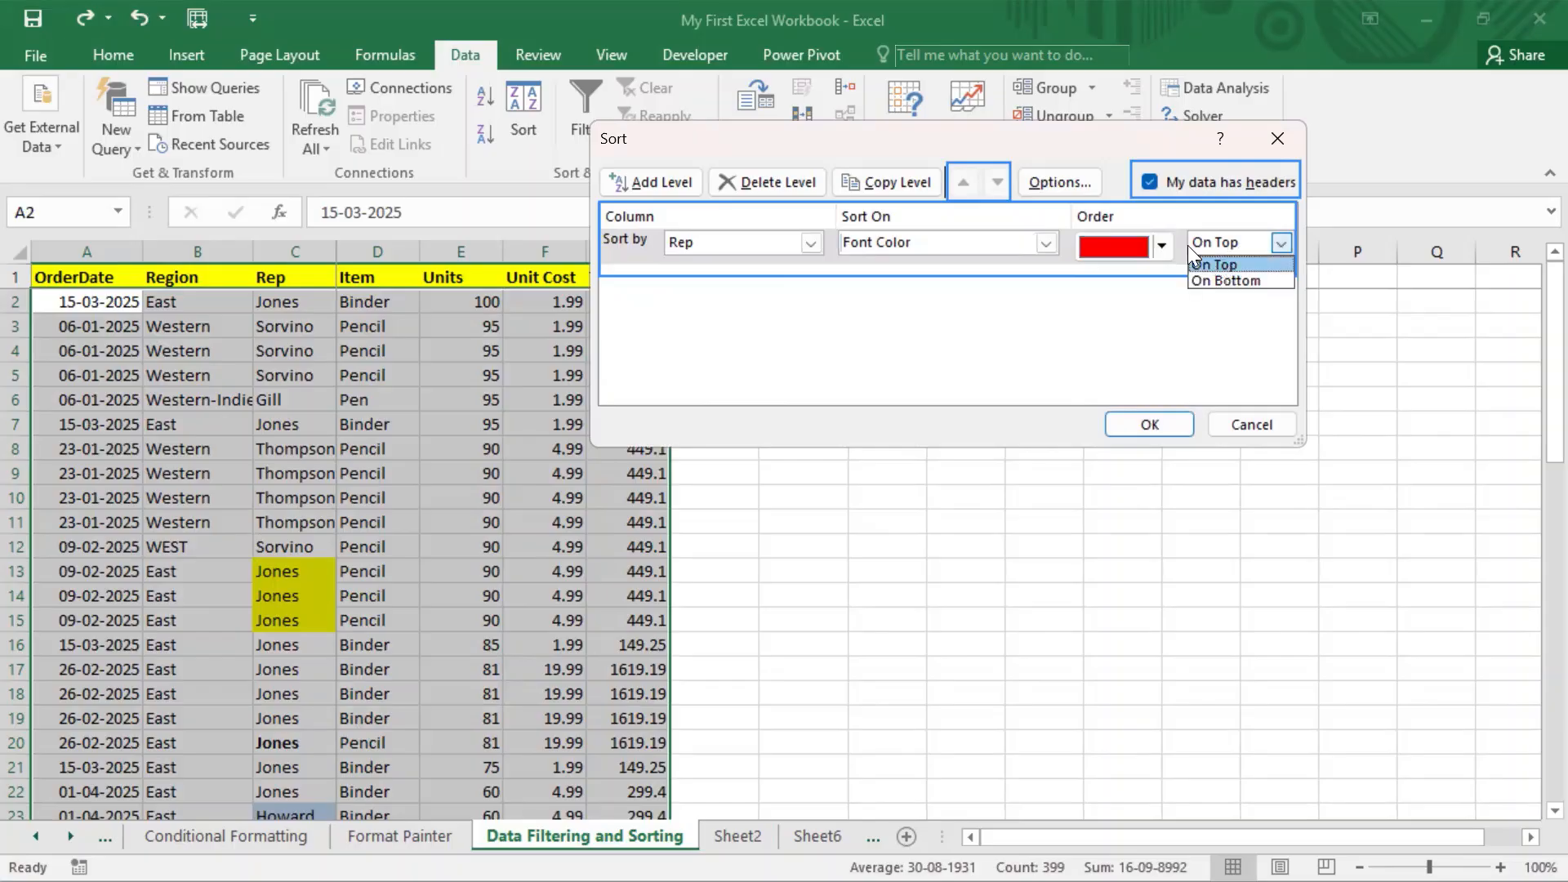
pyautogui.click(1235, 265)
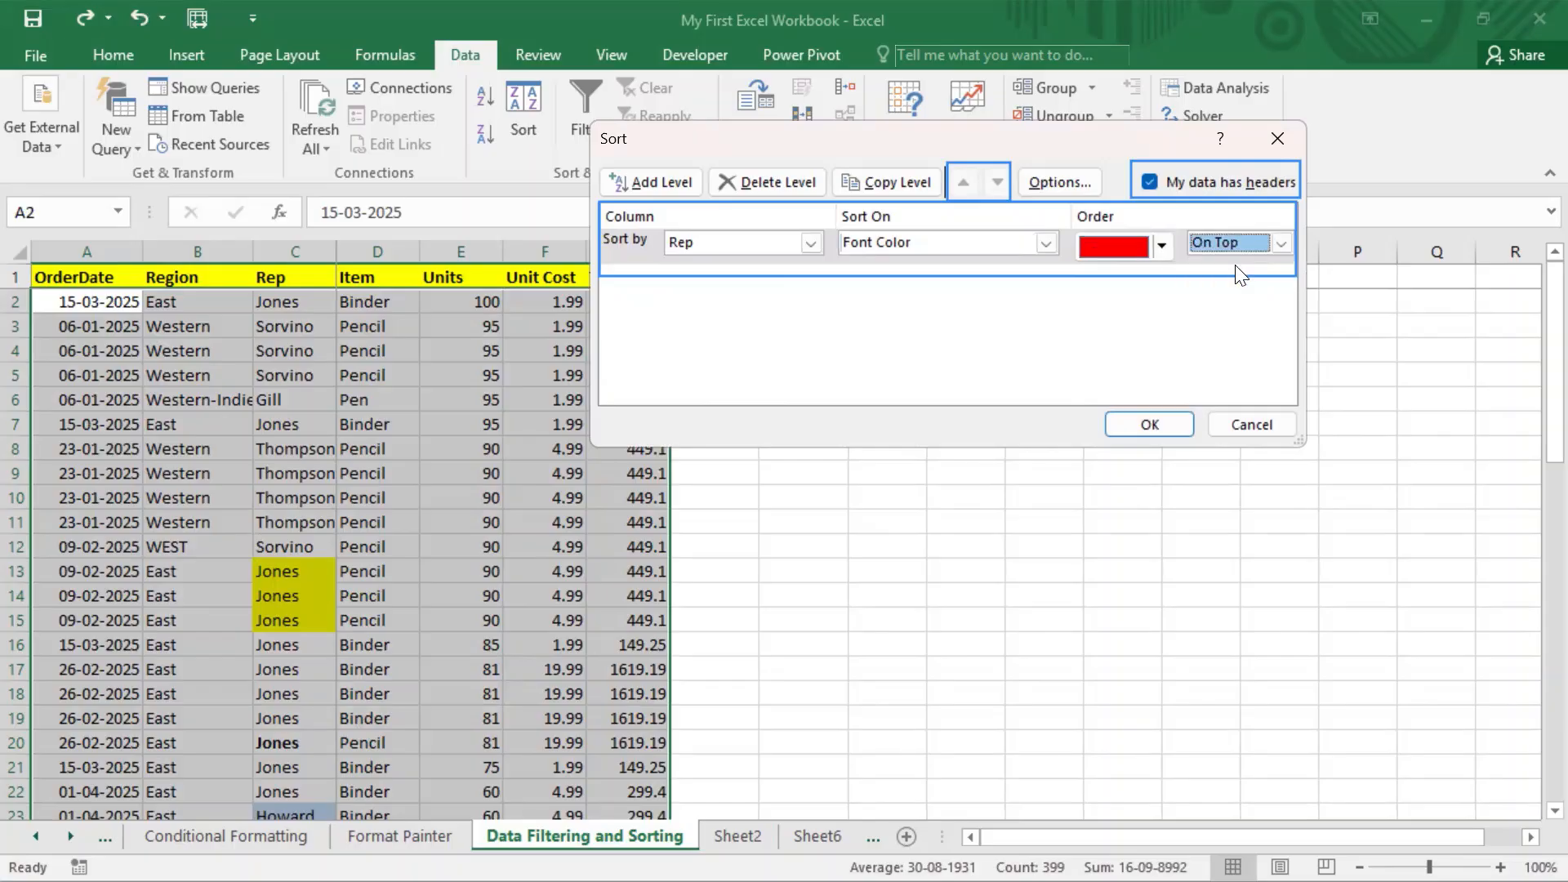
pyautogui.press('Return')
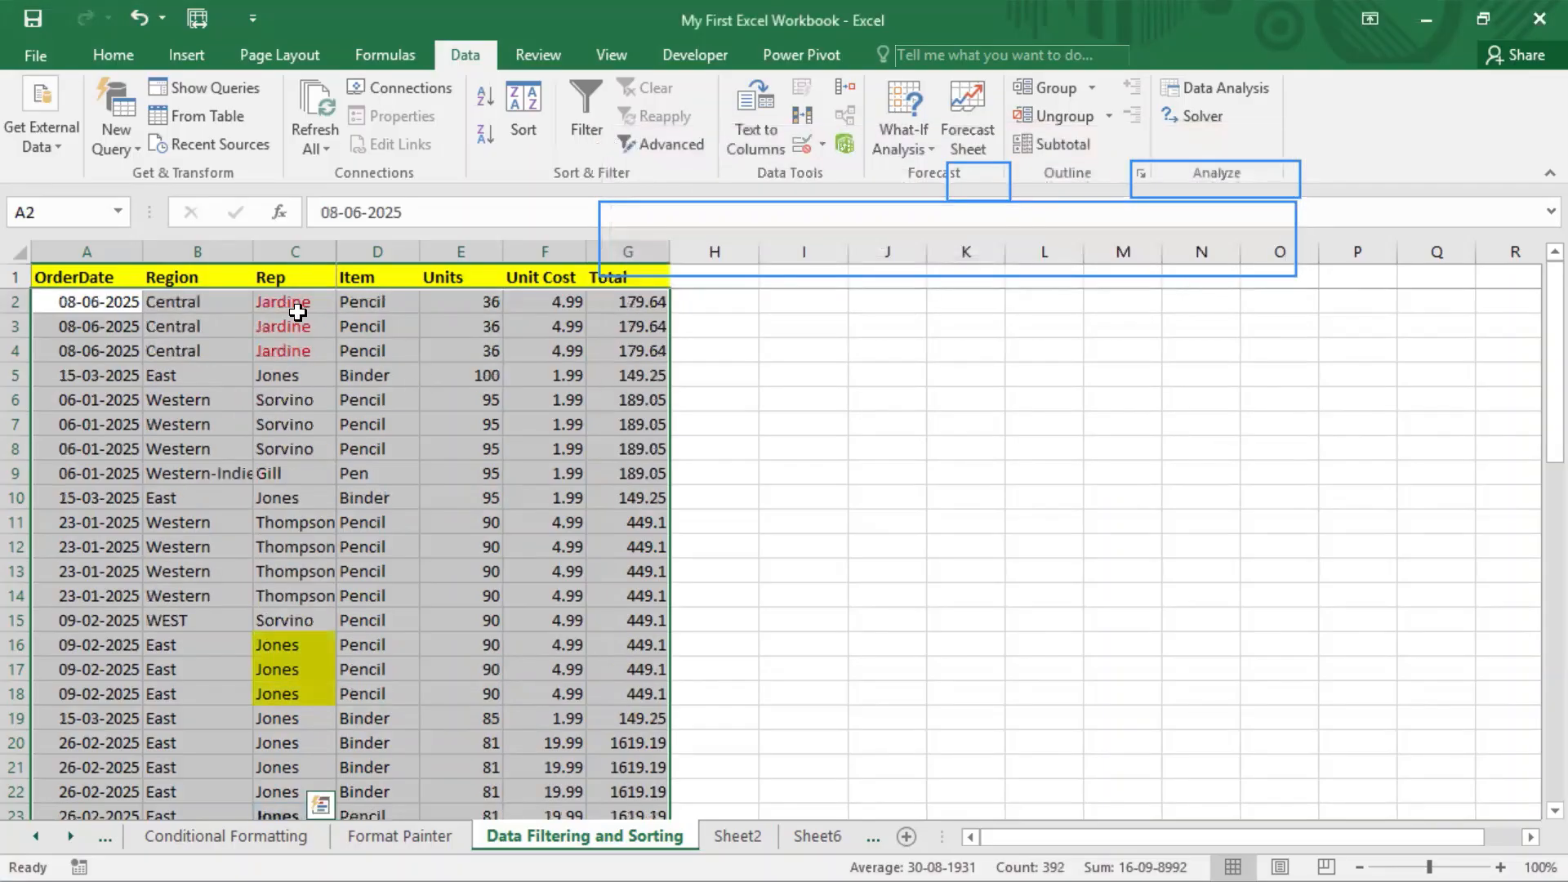
pyautogui.moveTo(297, 313); pyautogui.dragTo(297, 355)
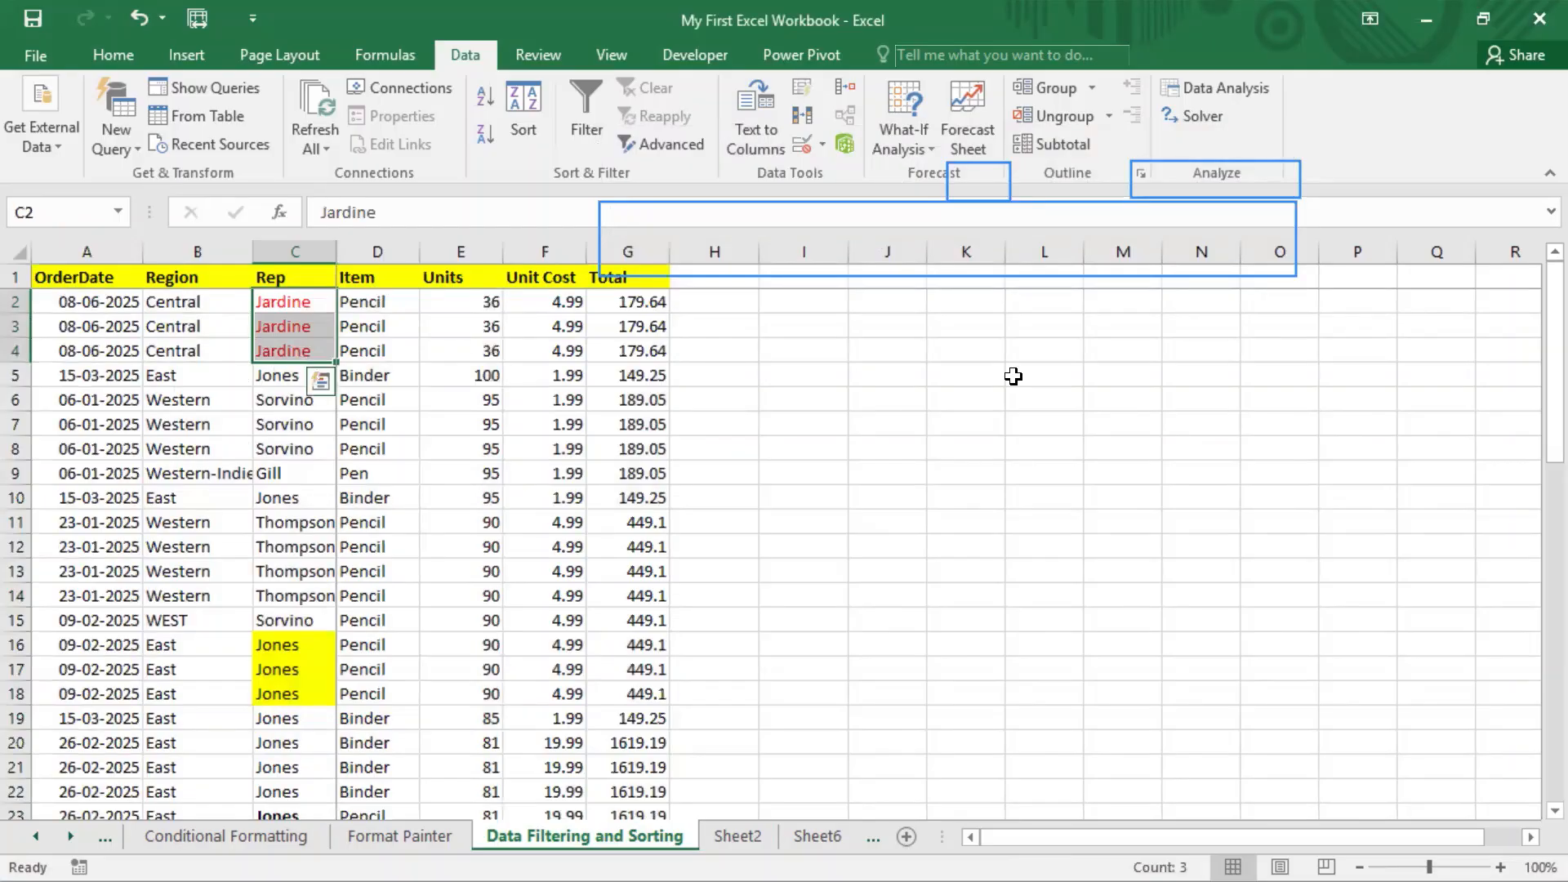
pyautogui.click(527, 115)
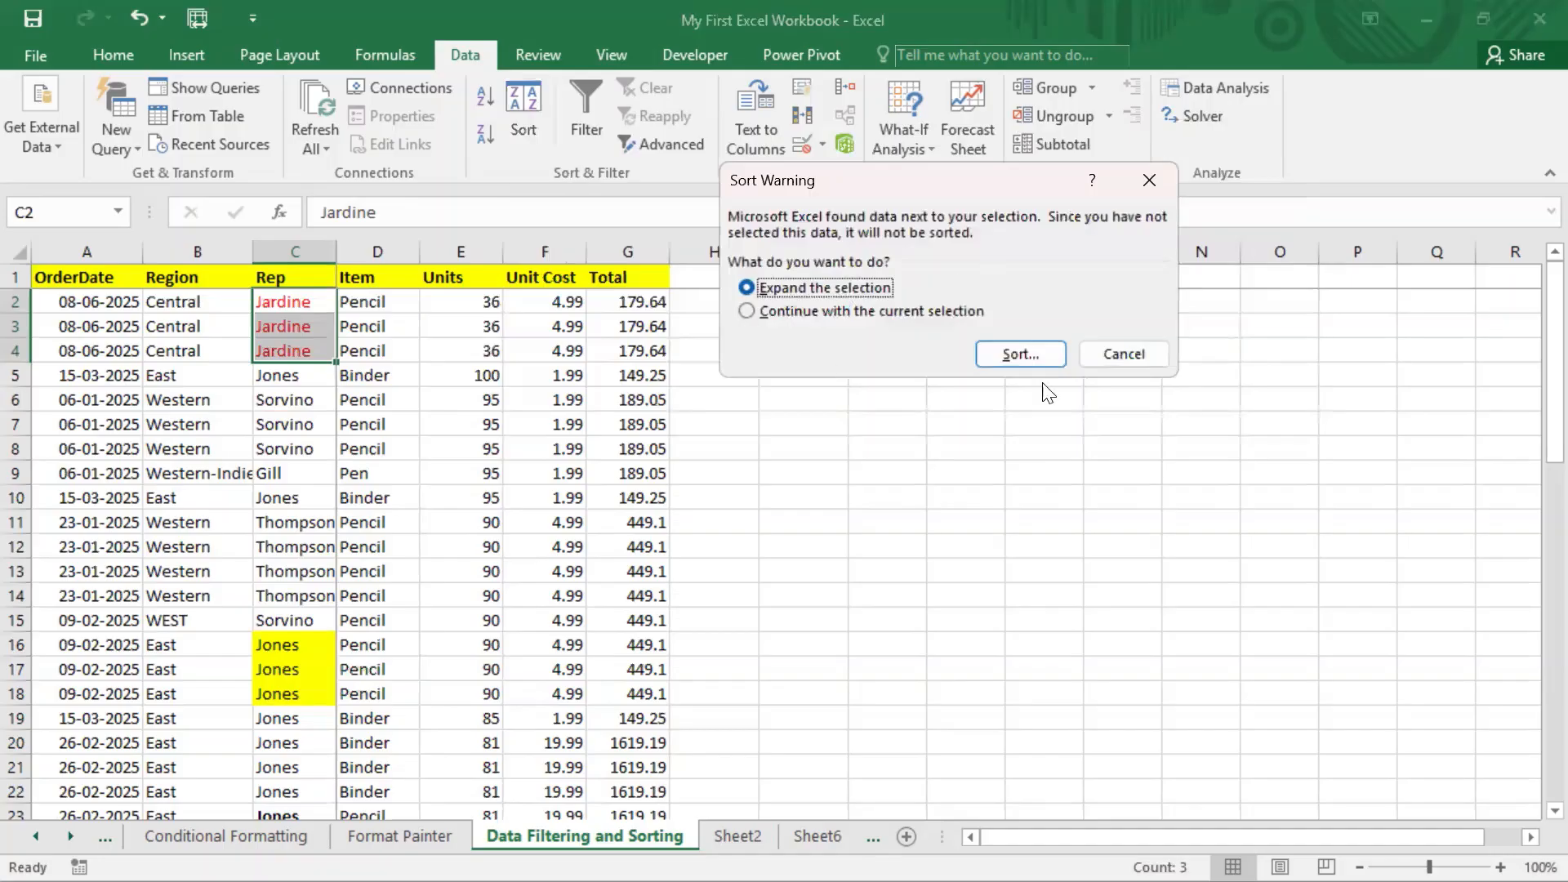
pyautogui.click(1144, 351)
# - Select the whole order table including its header row and change the Rep sort level to sort on Cell Color
pyautogui.click(96, 301)
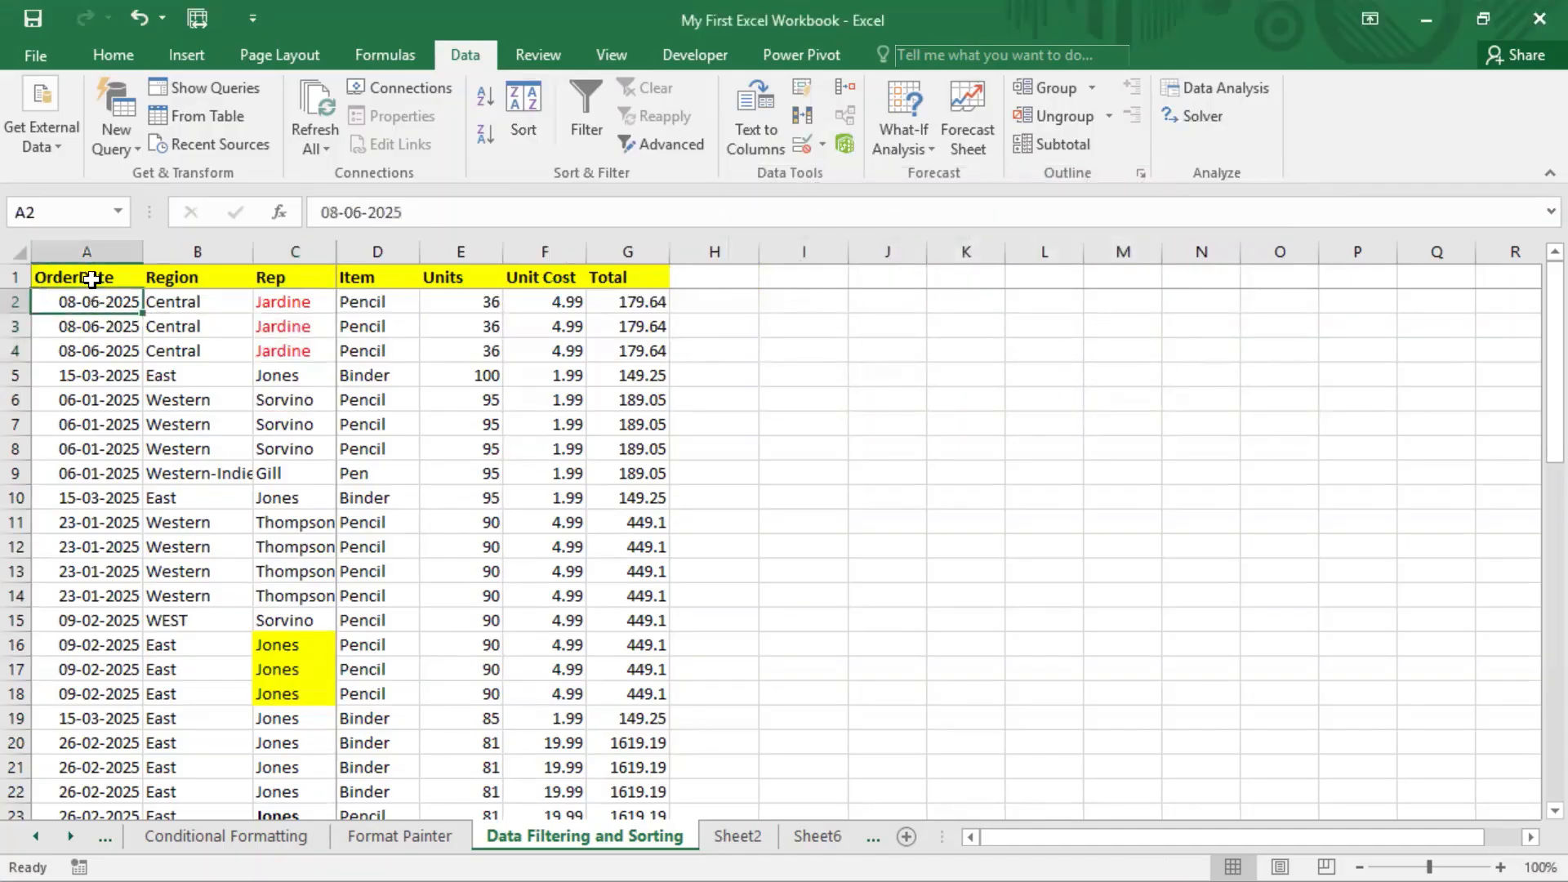
pyautogui.click(98, 278)
pyautogui.hotkey('ctrl', 'shift', 'End')
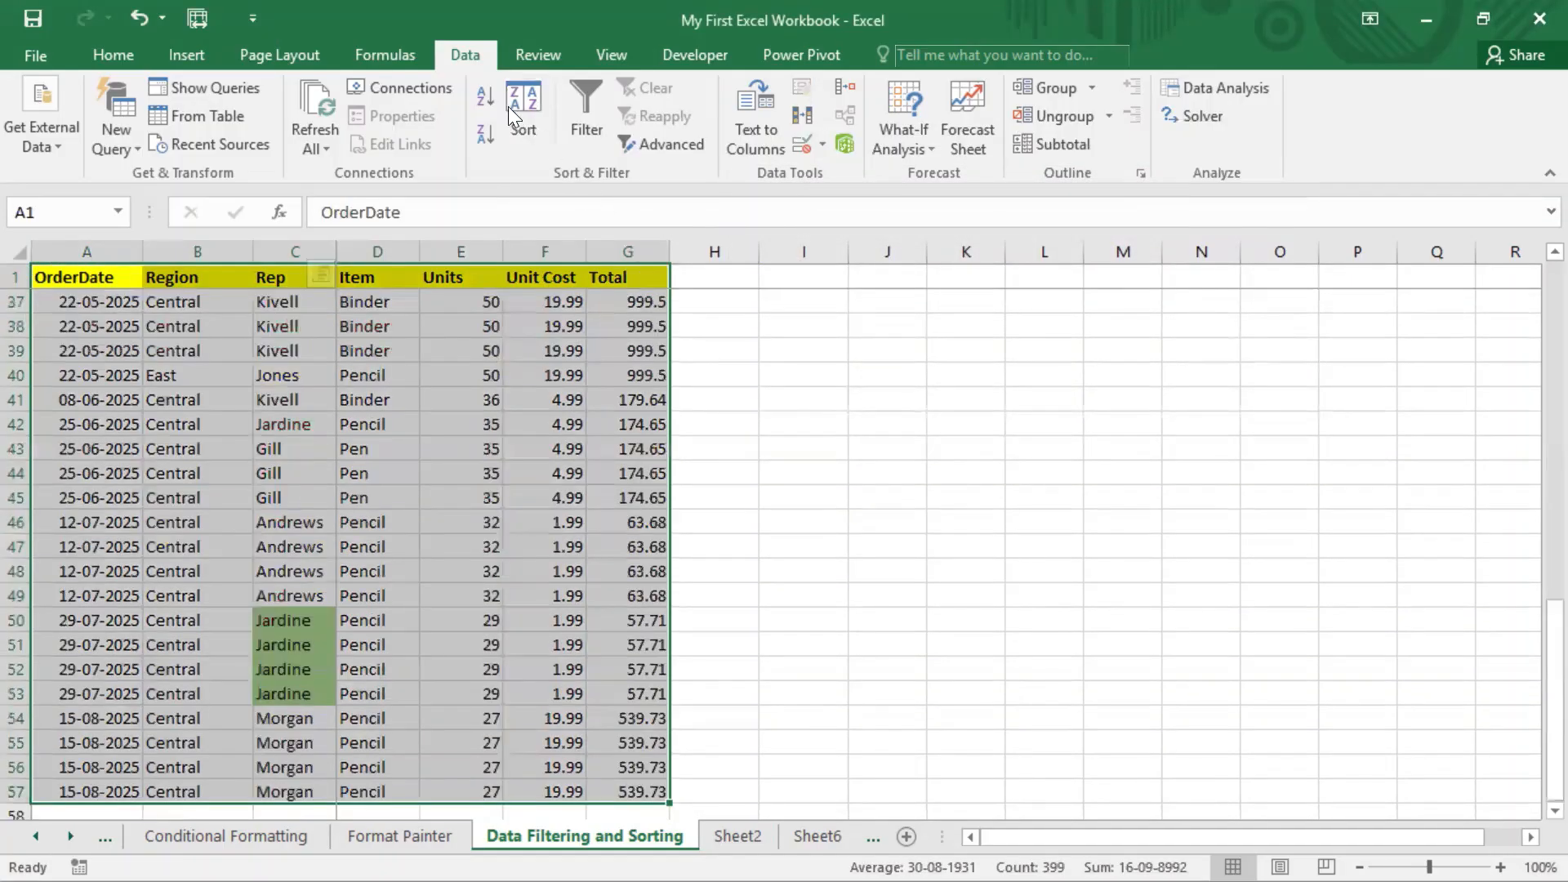
pyautogui.click(526, 93)
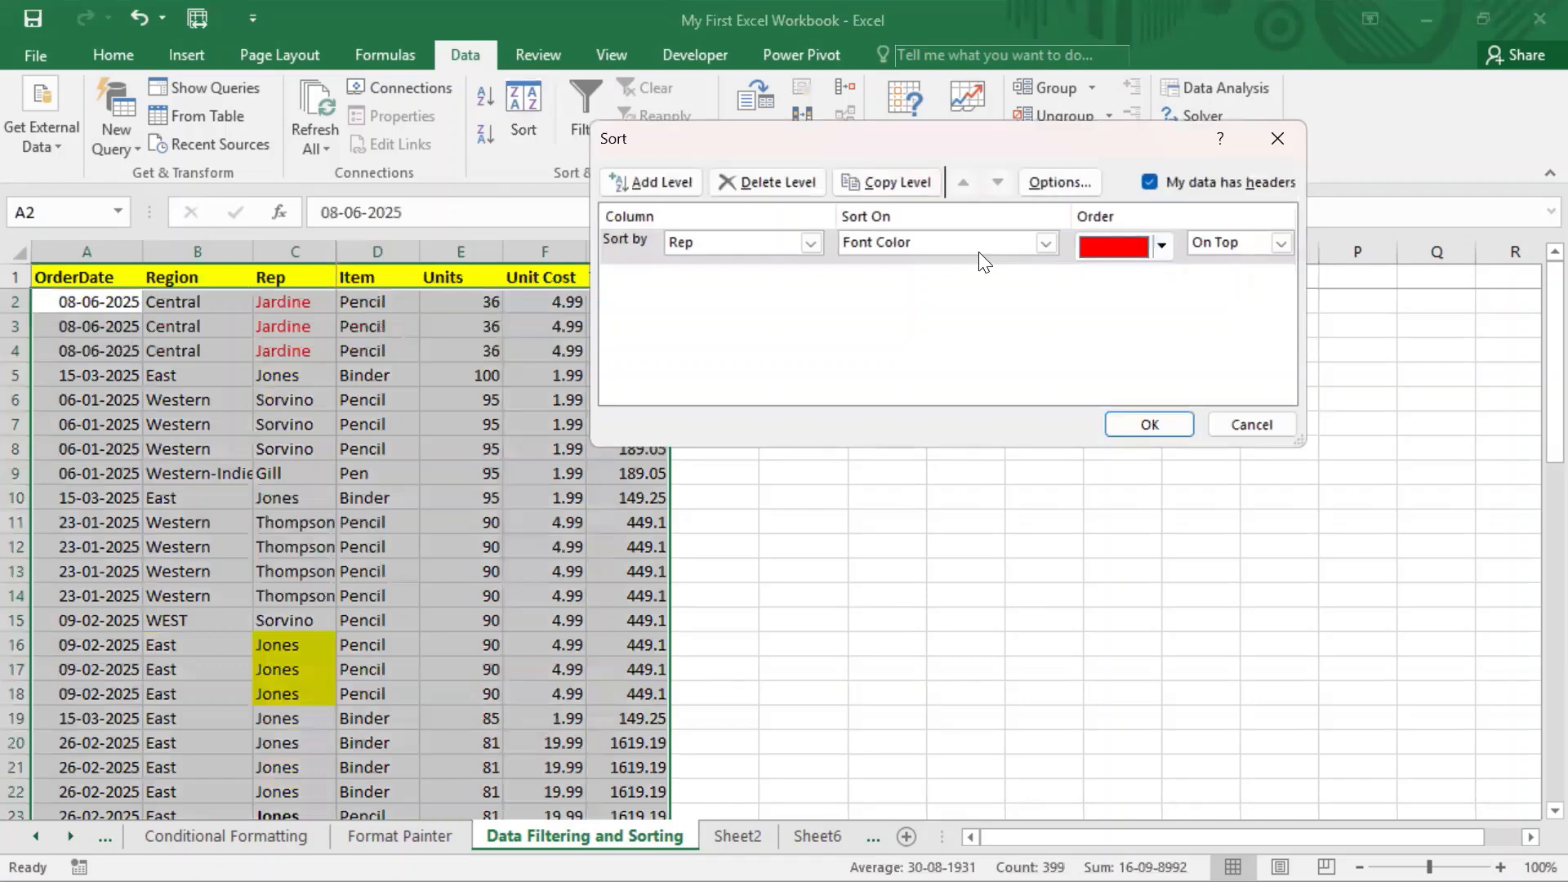
pyautogui.click(1038, 243)
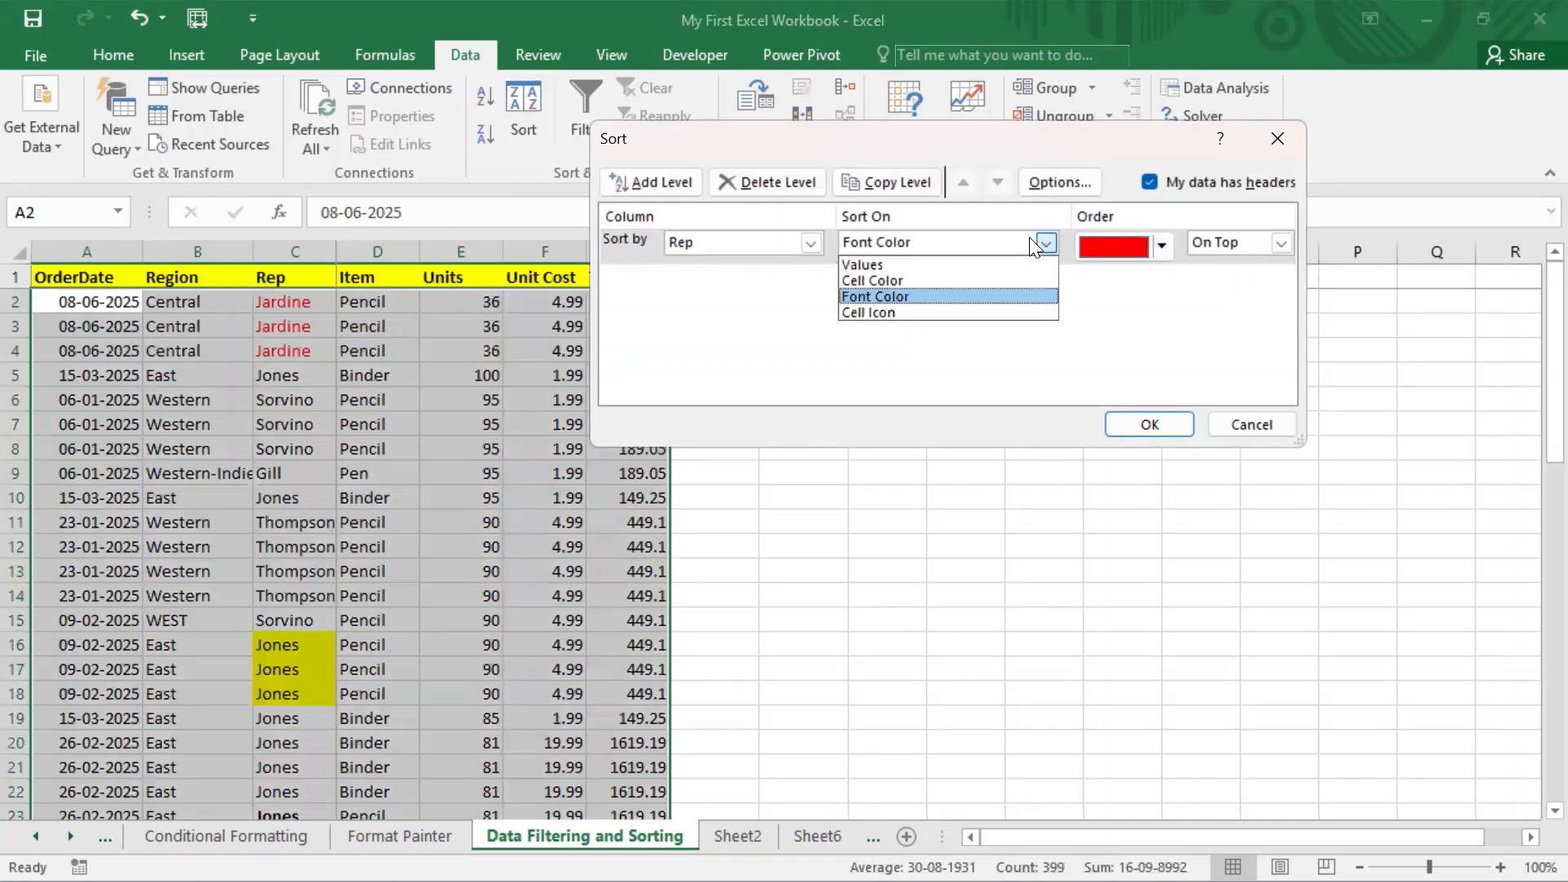
pyautogui.click(901, 279)
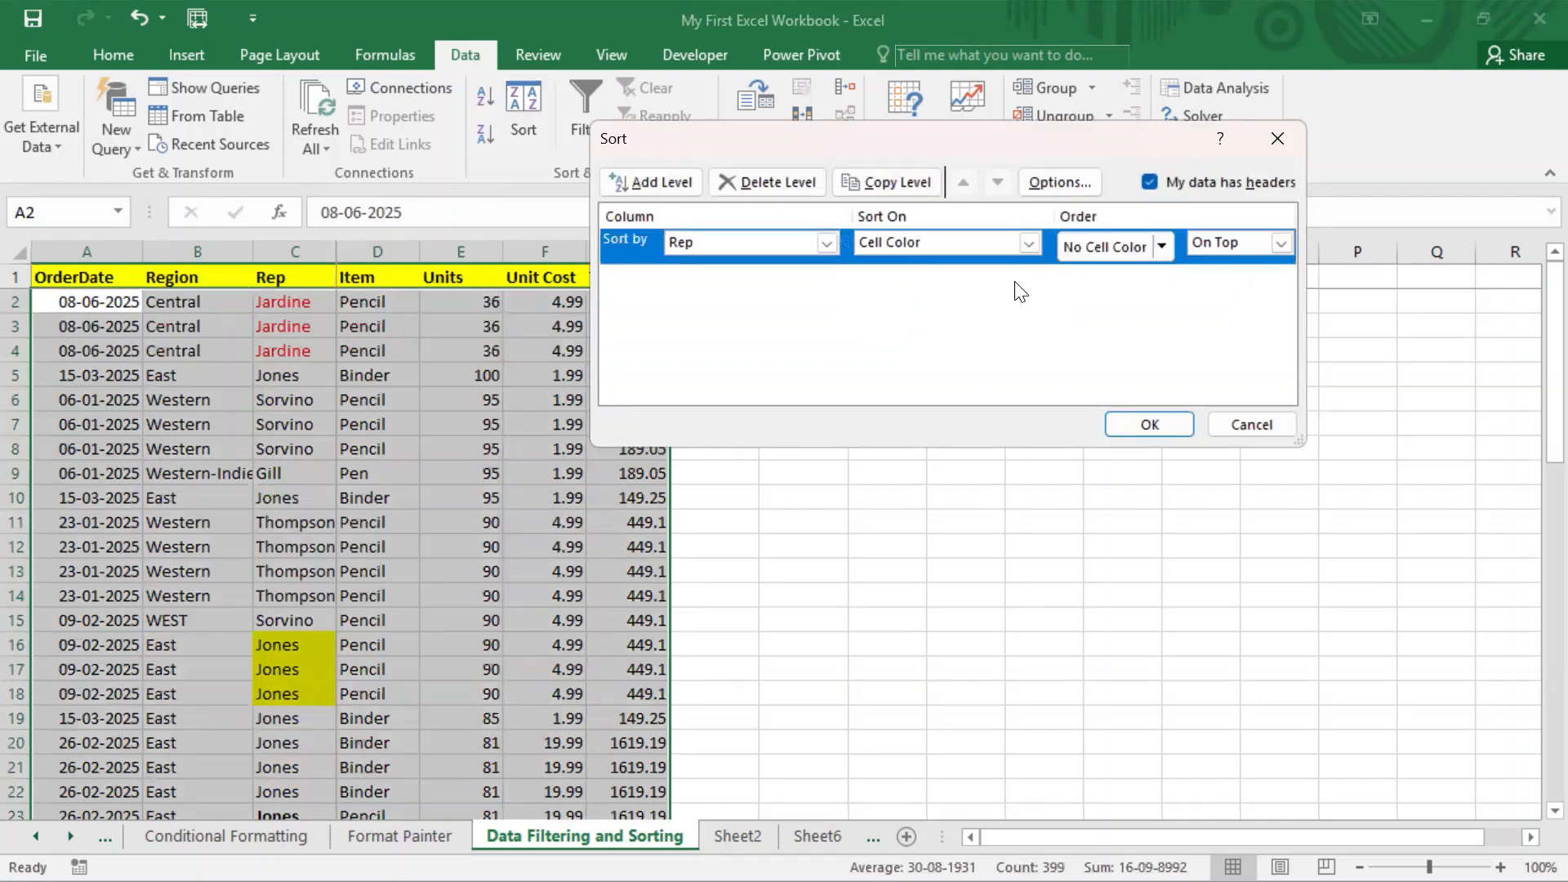
# - Choose yellow as the cell color with On Bottom as its order and apply the sort
pyautogui.click(1163, 244)
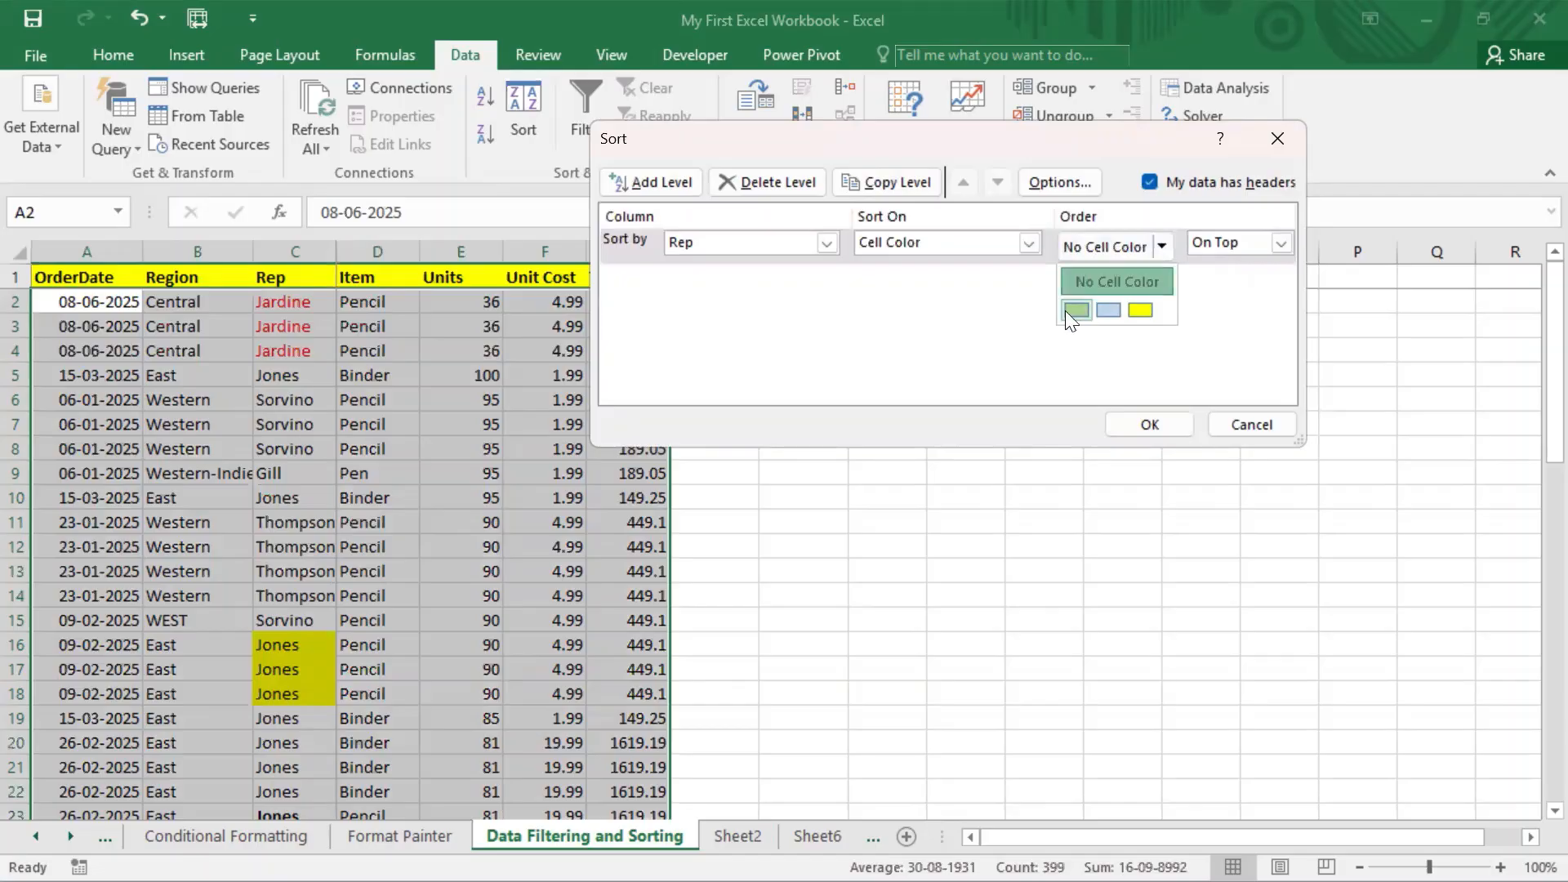
pyautogui.click(1279, 241)
pyautogui.click(1279, 241)
pyautogui.click(1160, 250)
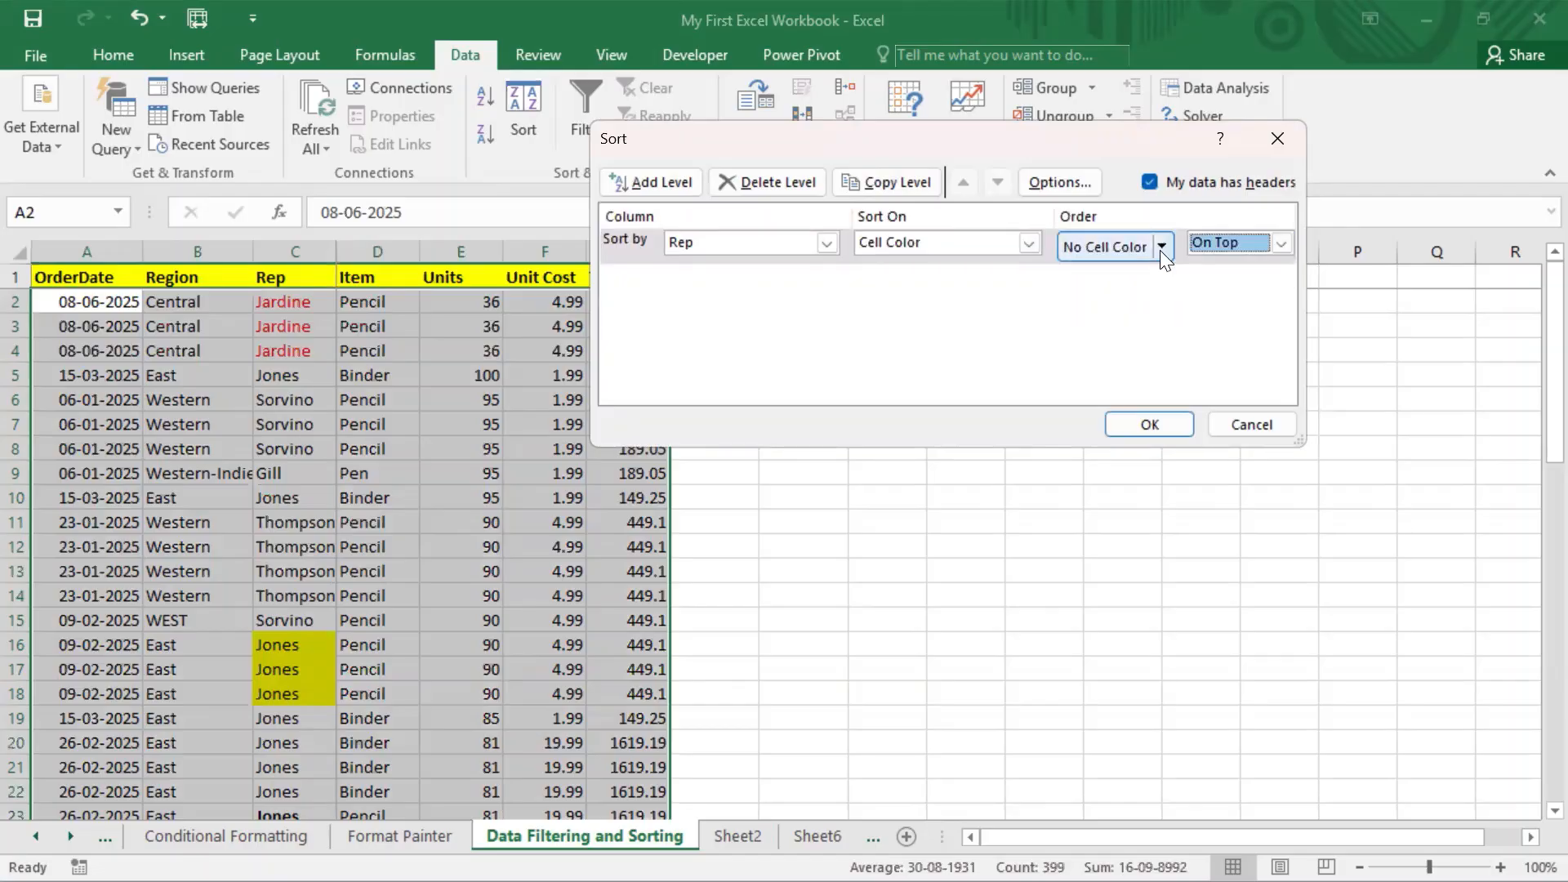
pyautogui.click(1160, 250)
pyautogui.click(1140, 311)
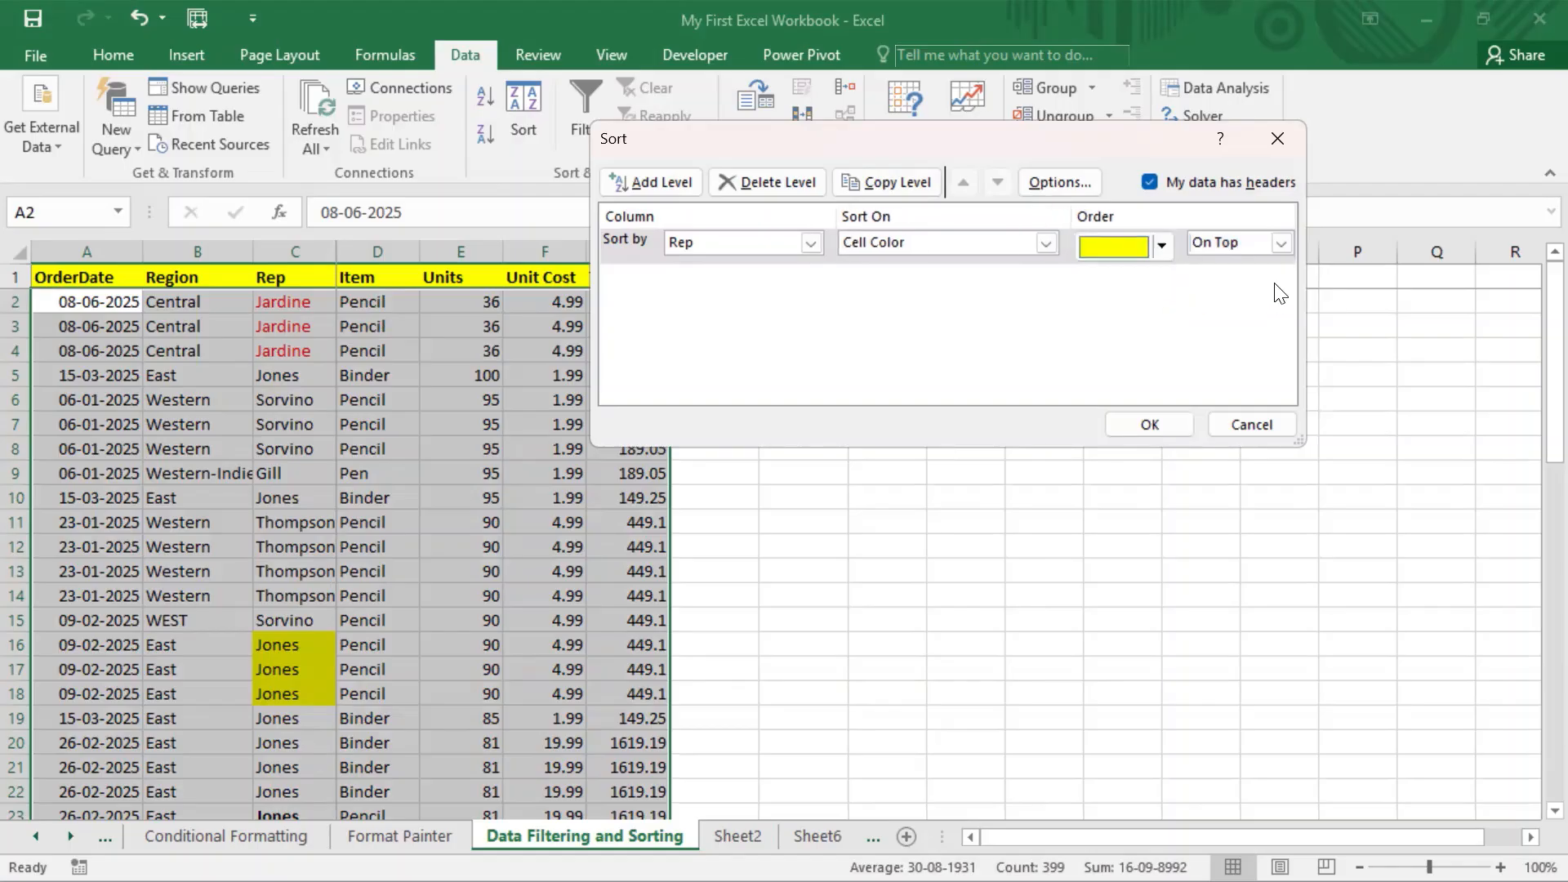
pyautogui.click(1279, 242)
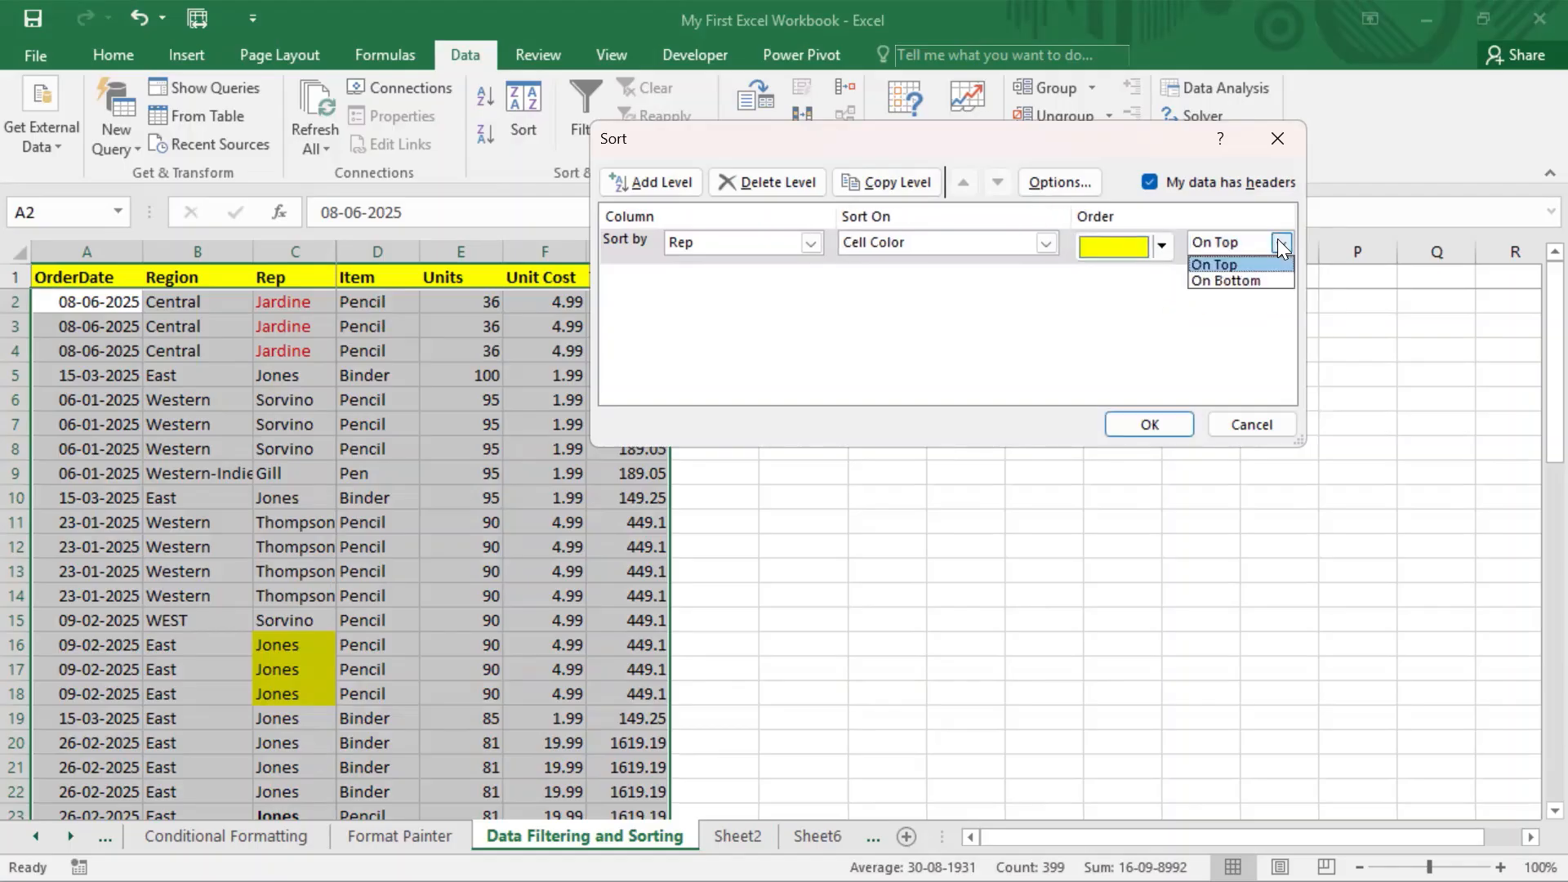
pyautogui.click(1255, 279)
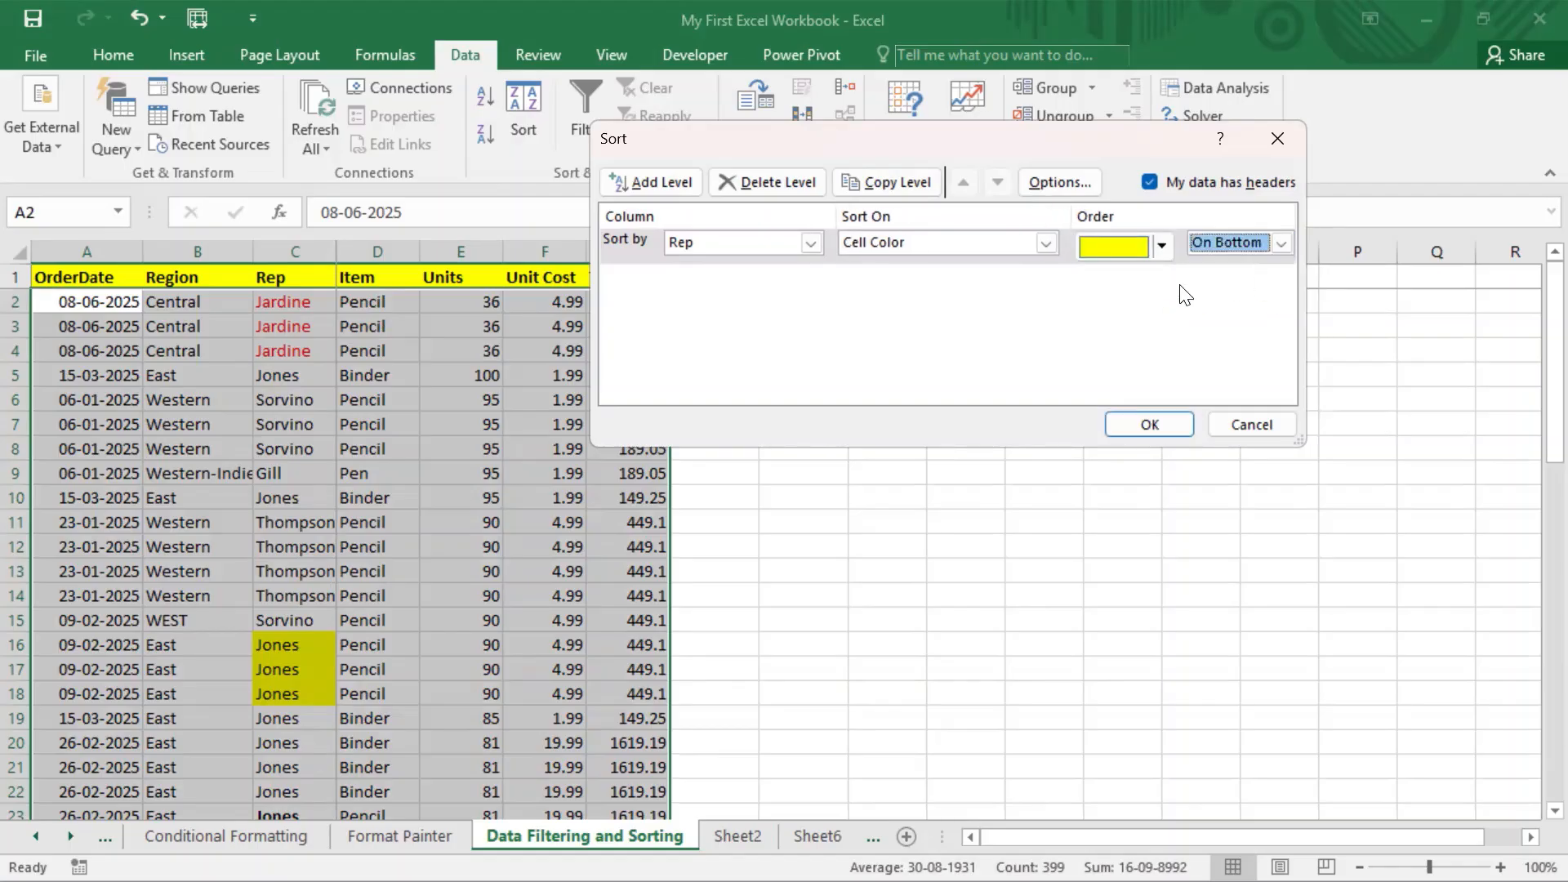
pyautogui.click(1150, 424)
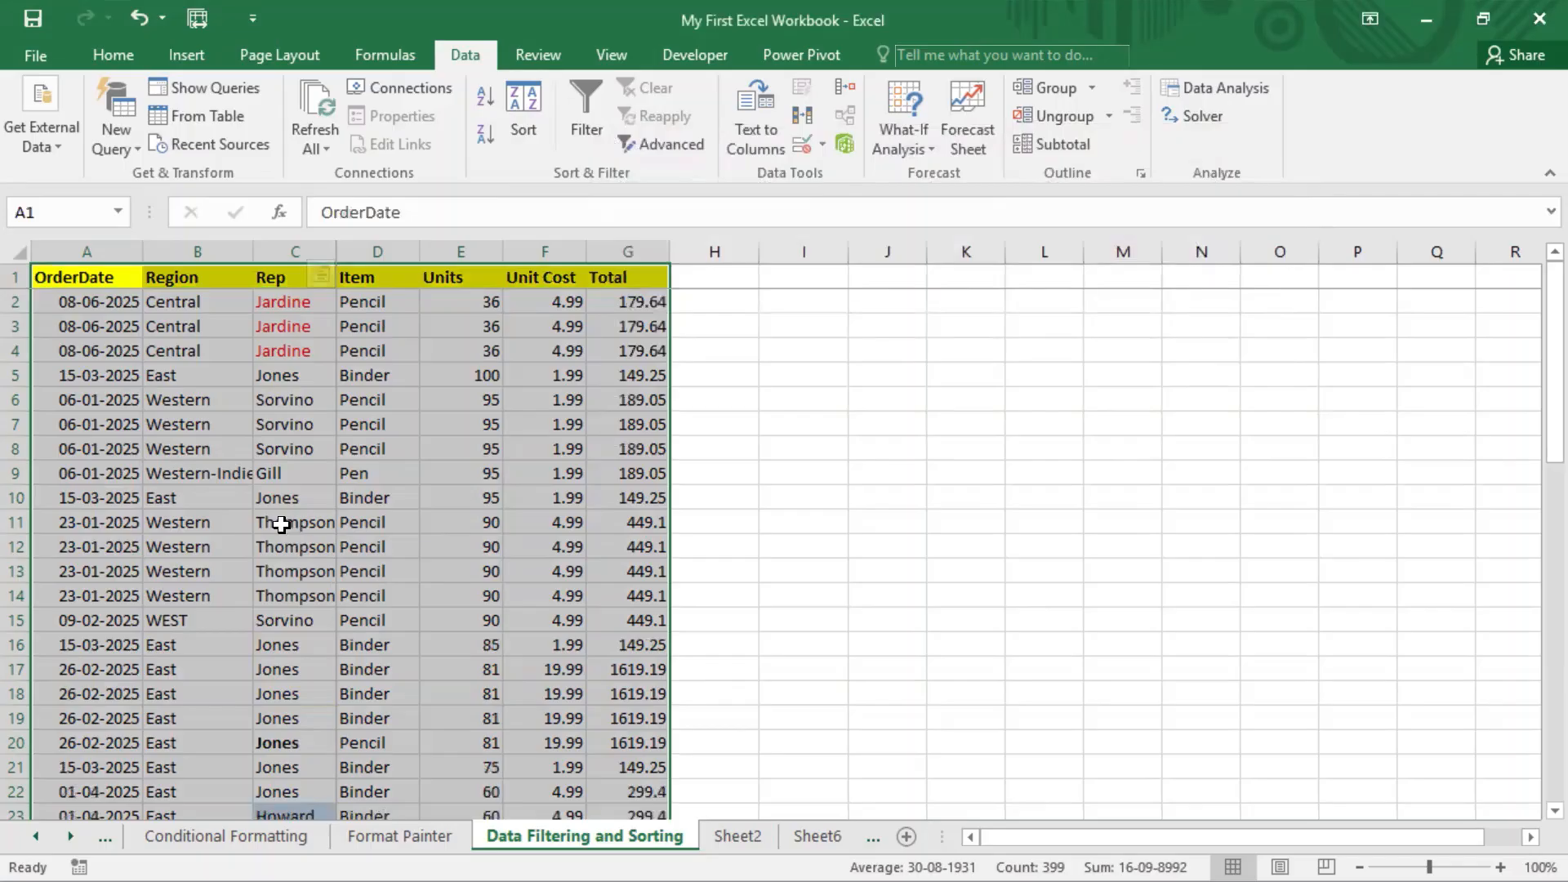
# - Examine the yellow Rep rows at the end of the sorted table and return to its first data rows
pyautogui.moveTo(285, 547); pyautogui.dragTo(281, 525)
pyautogui.hotkey('ctrl', 'Down')
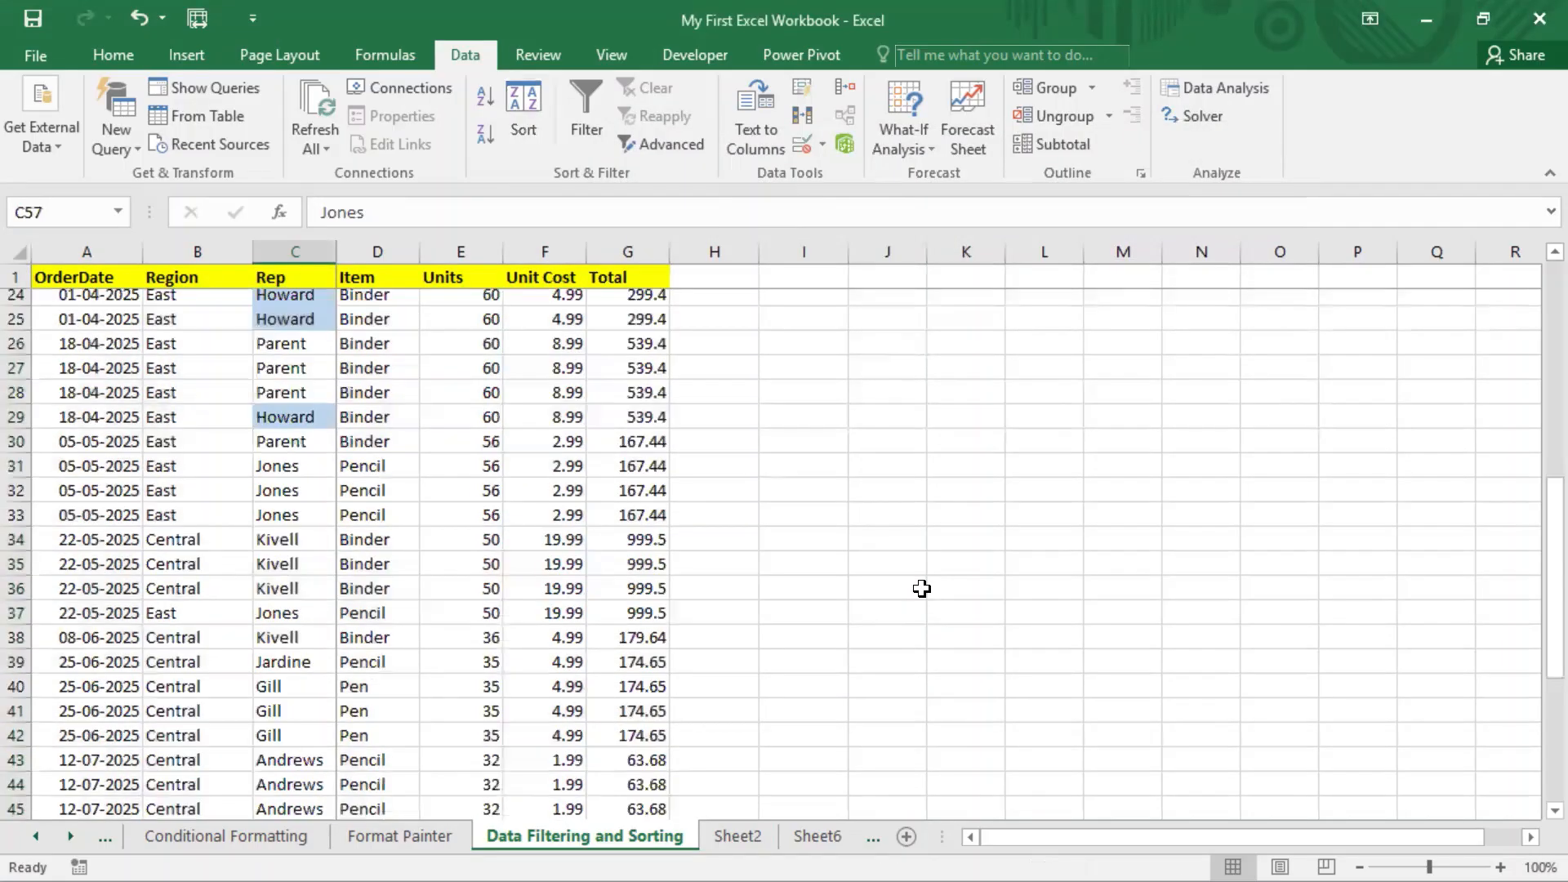
pyautogui.scroll(-4, 156, 723)
pyautogui.scroll(-3, 331, 713)
pyautogui.click(92, 506)
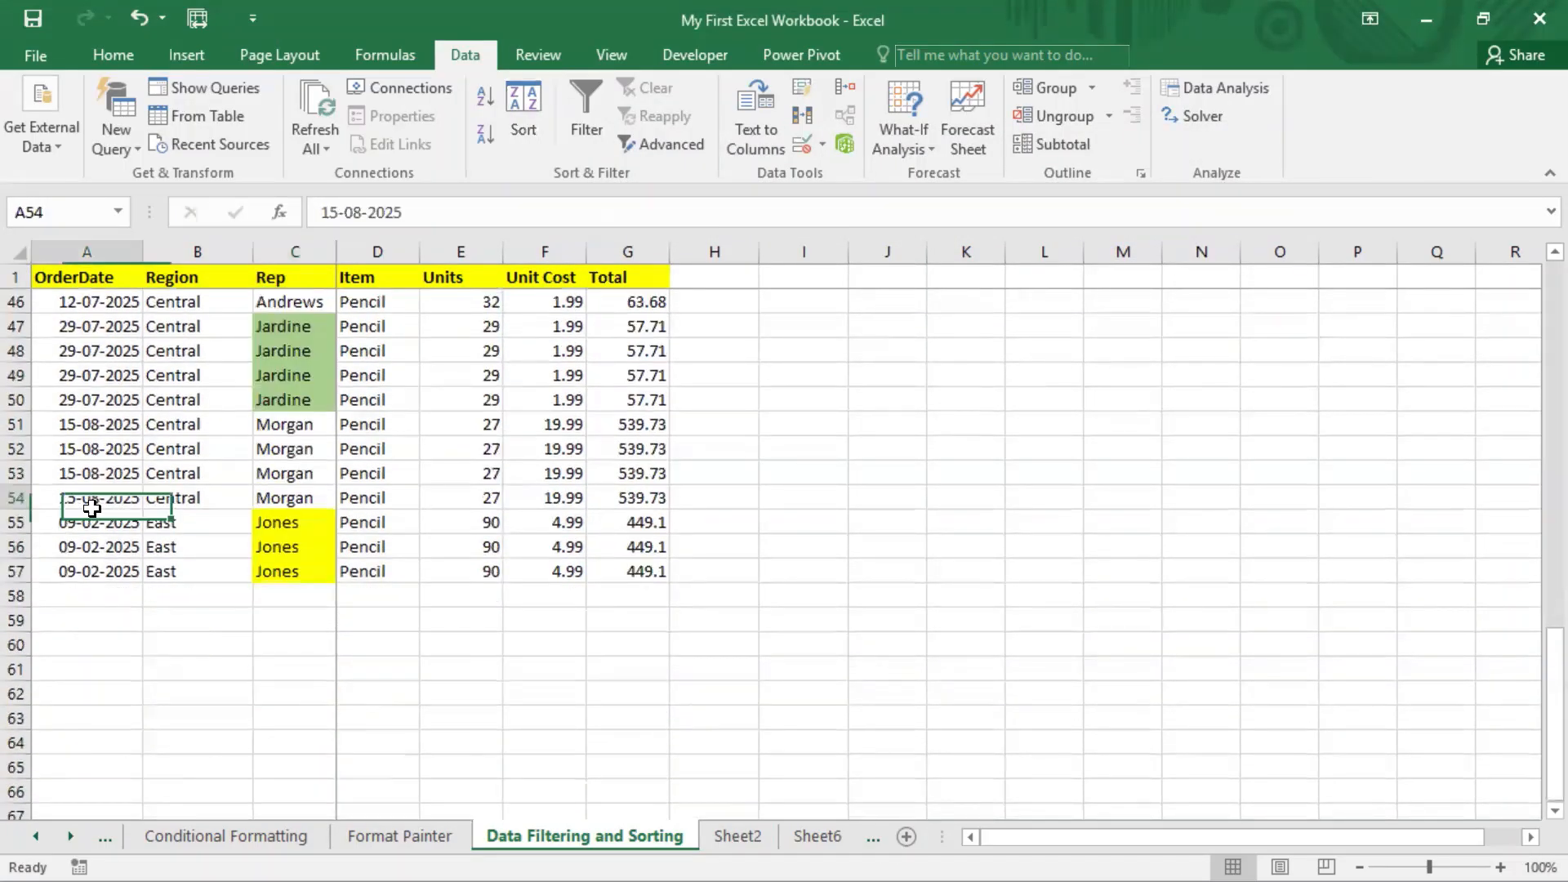
pyautogui.moveTo(134, 527); pyautogui.dragTo(604, 576)
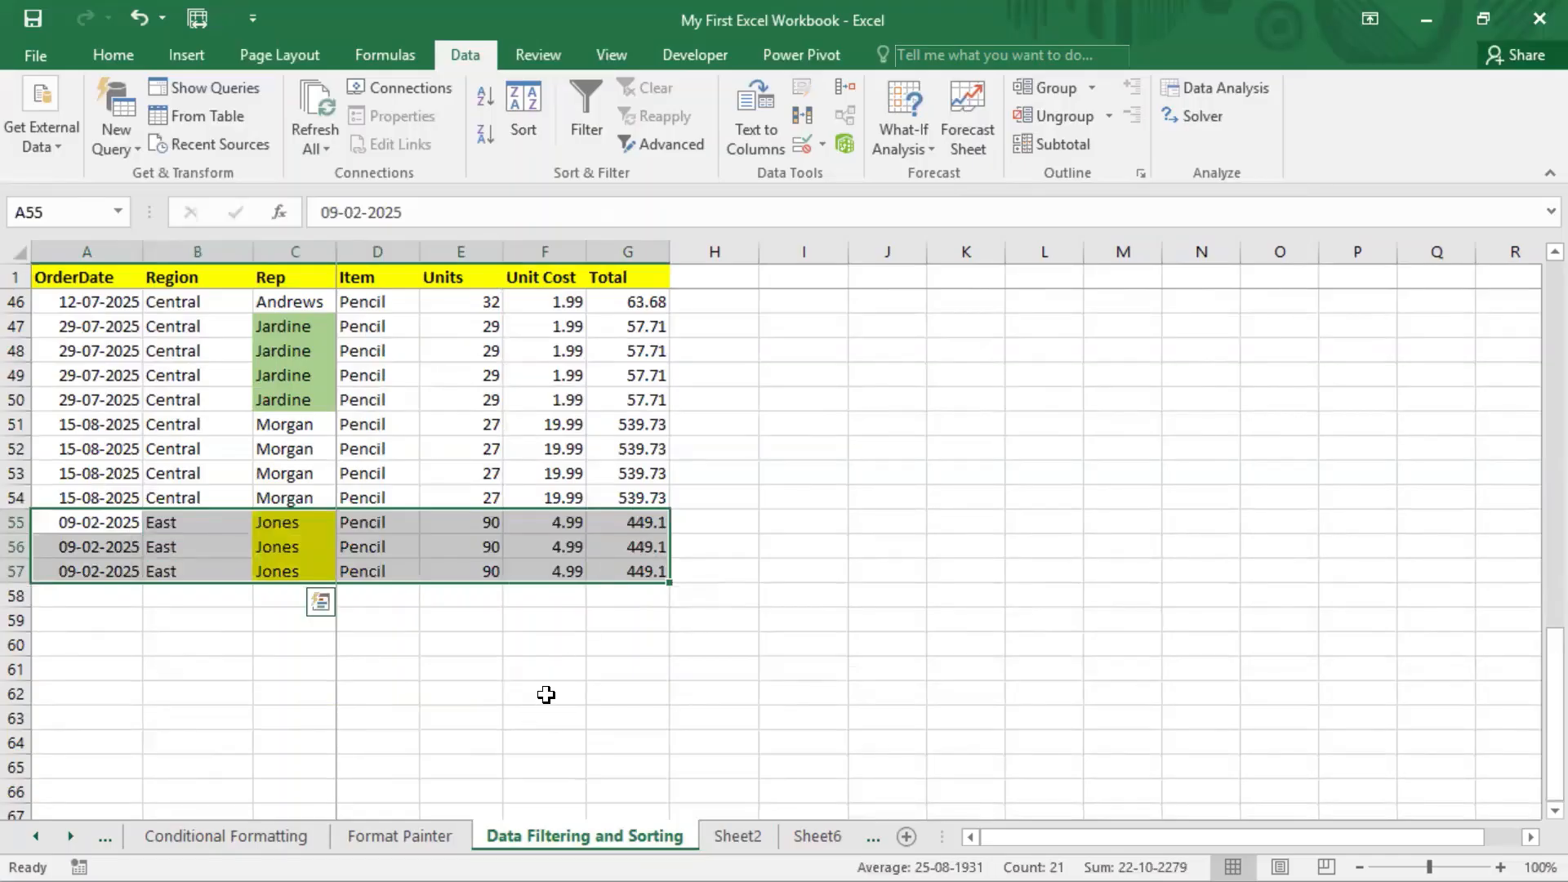
pyautogui.click(306, 518)
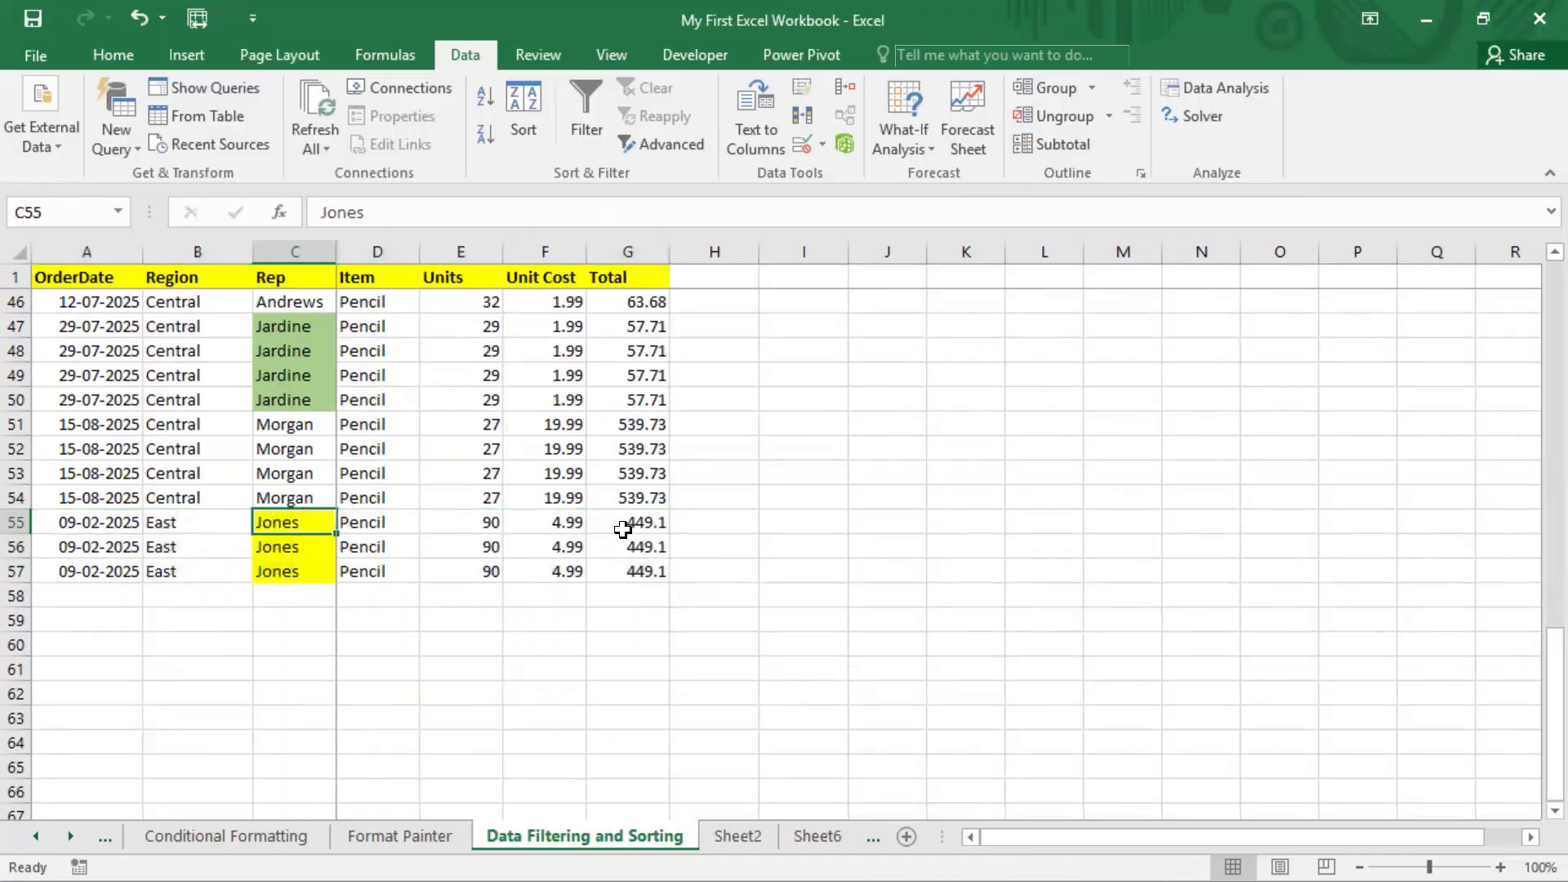
pyautogui.hotkey('ctrl', 'Up')
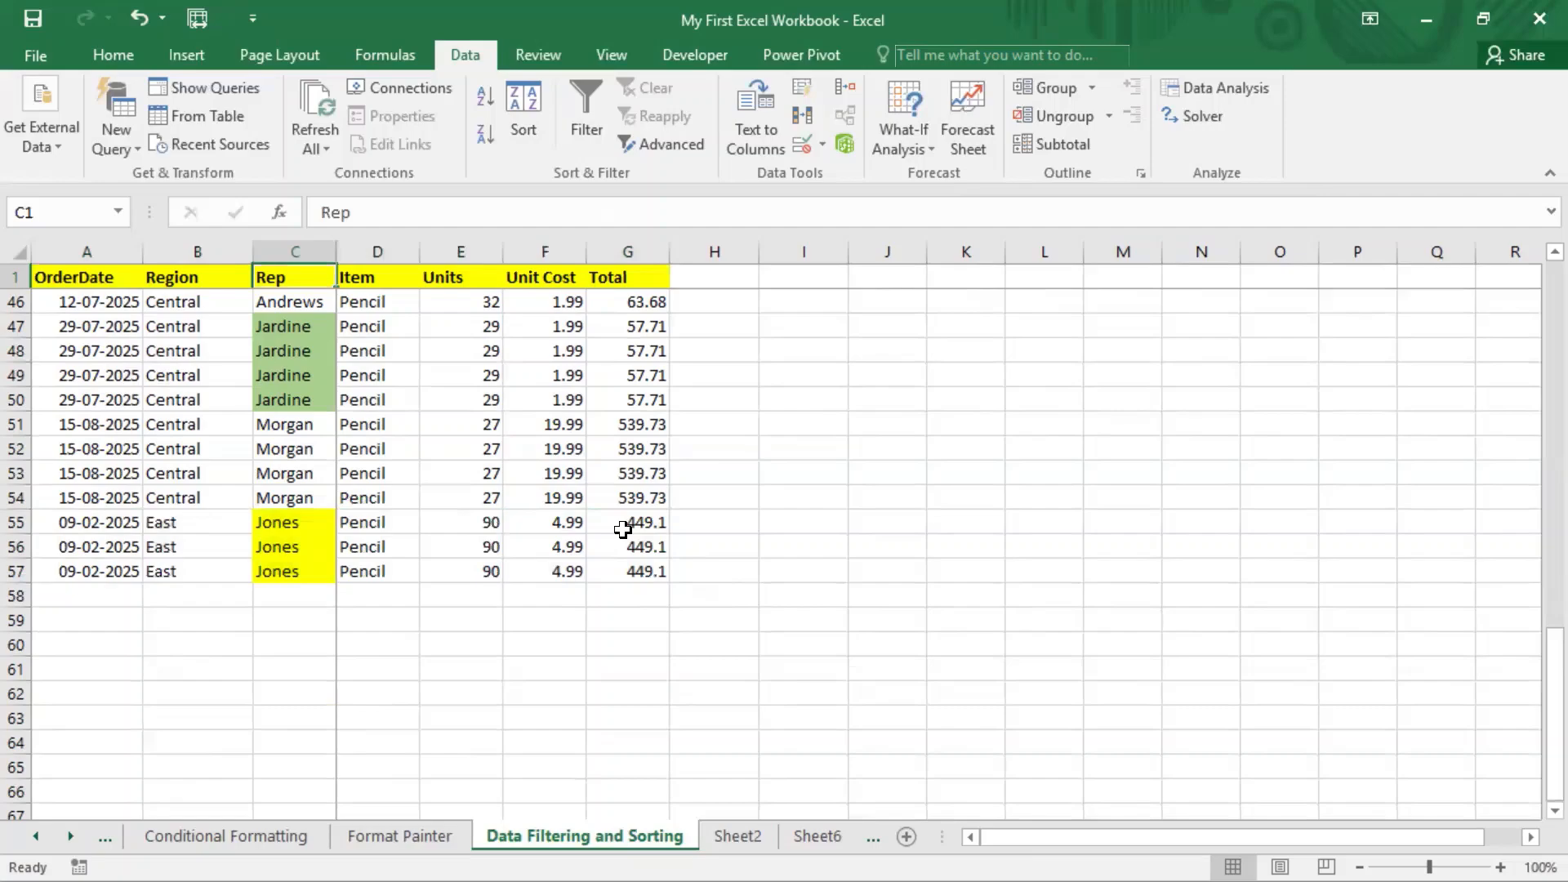
pyautogui.press('Down')
pyautogui.scroll(8, 622, 529)
pyautogui.scroll(7, 623, 529)
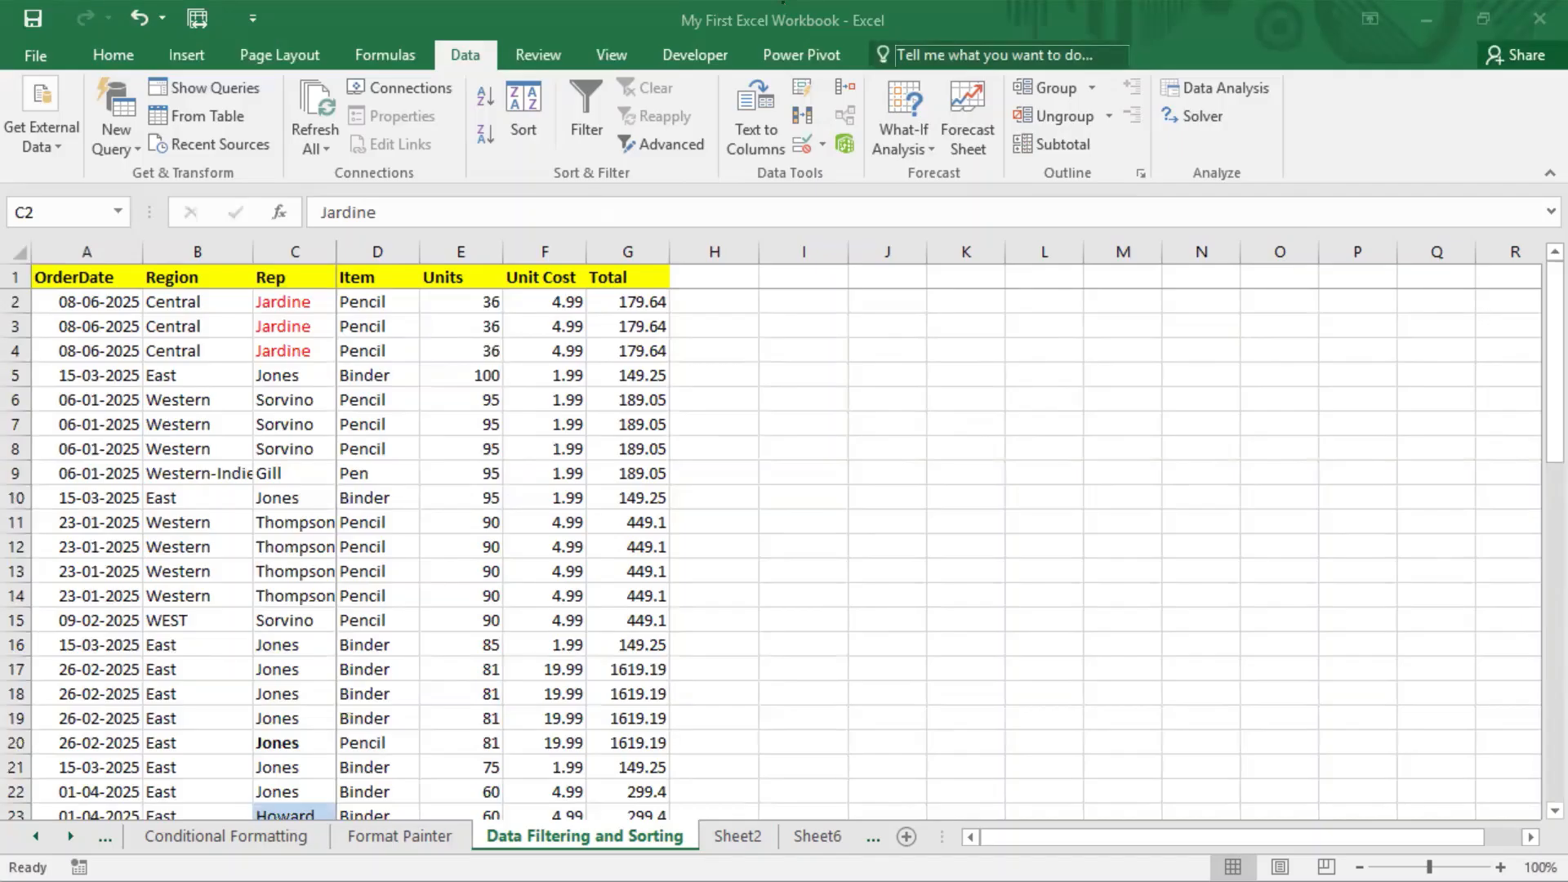
pyautogui.click(965, 348)
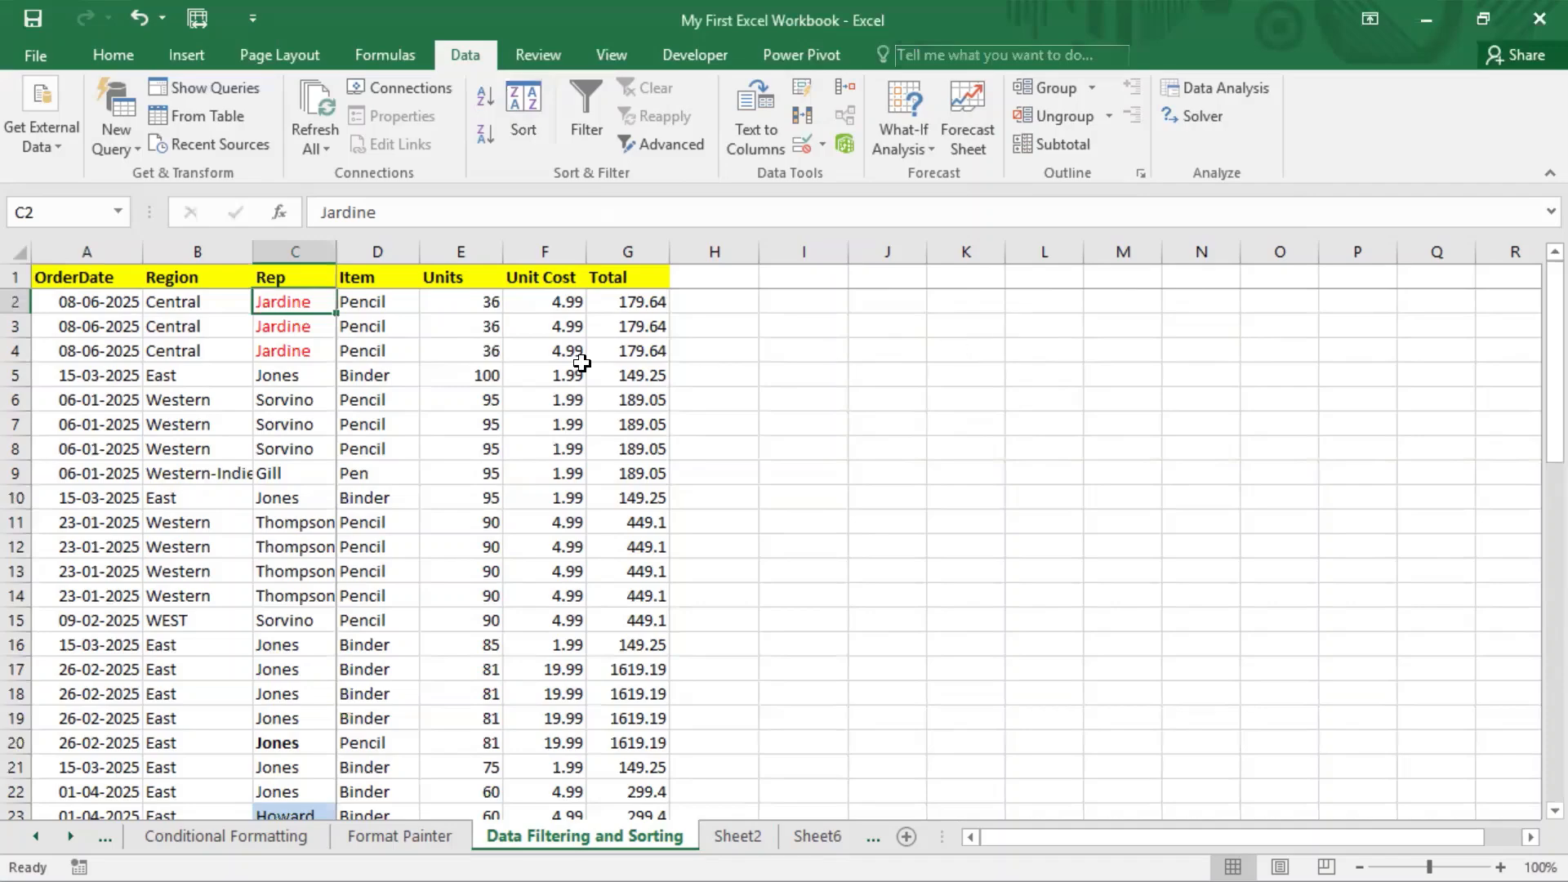